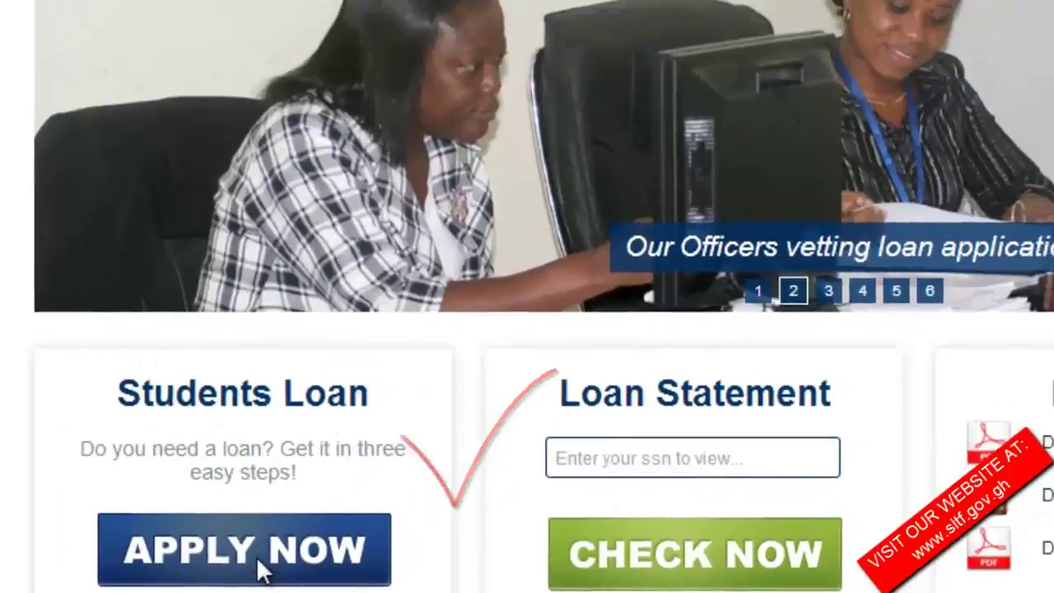
Choose APPLY NOW under Students Loan to start a new loan application.
left_click(338, 492)
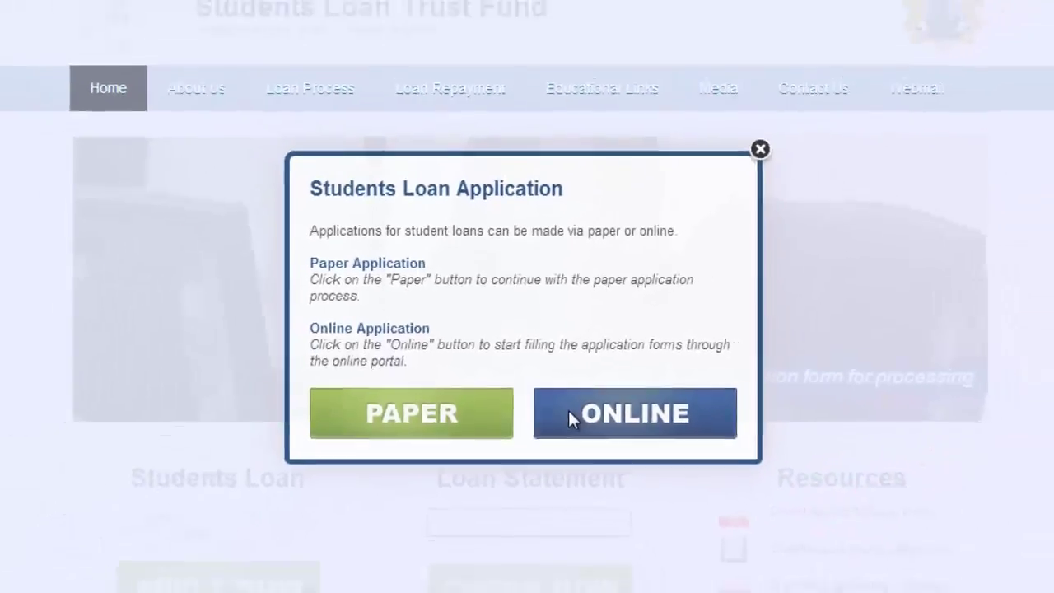
Choose the ONLINE application option in the Students Loan Application dialog.
left_click(591, 454)
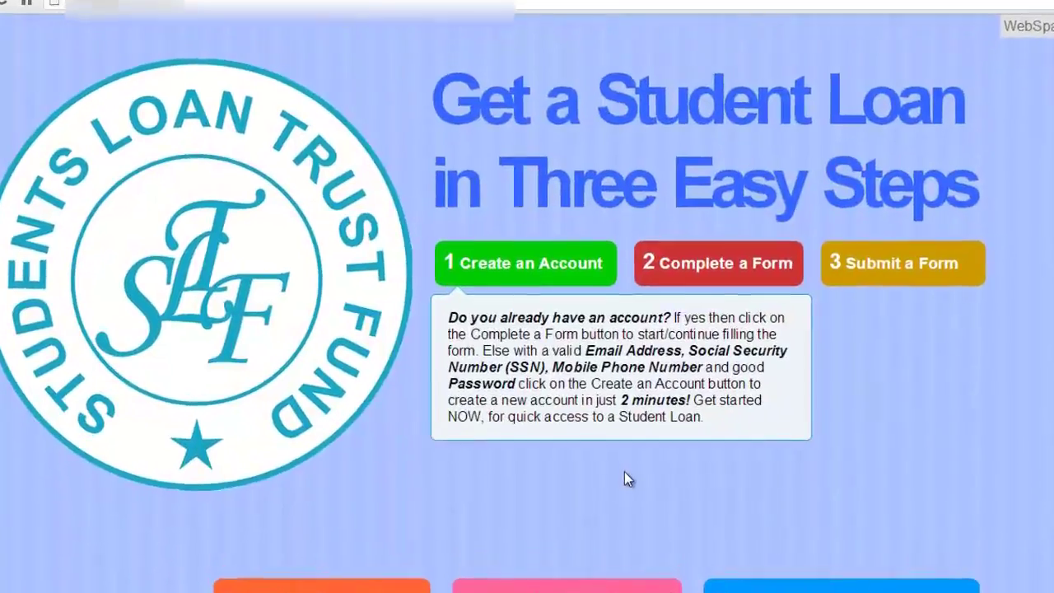
Start step 1, Create an Account, to bring up the Eligibility Requirements Form.
left_click(471, 270)
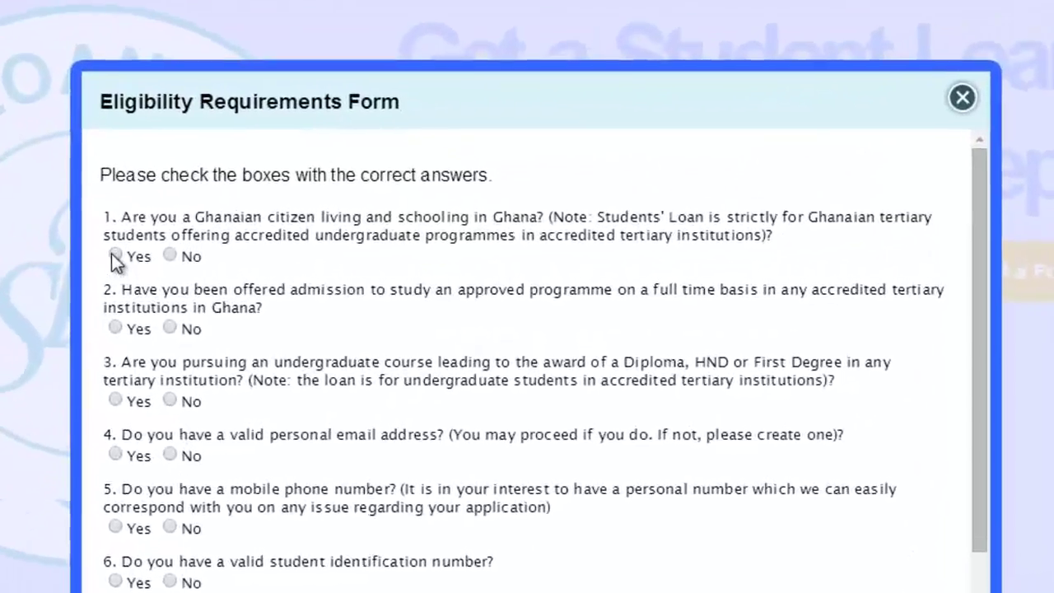
Answer Yes to citizenship, admission, email, phone, student ID, SSN and E-zwich questions.
left_click(250, 257)
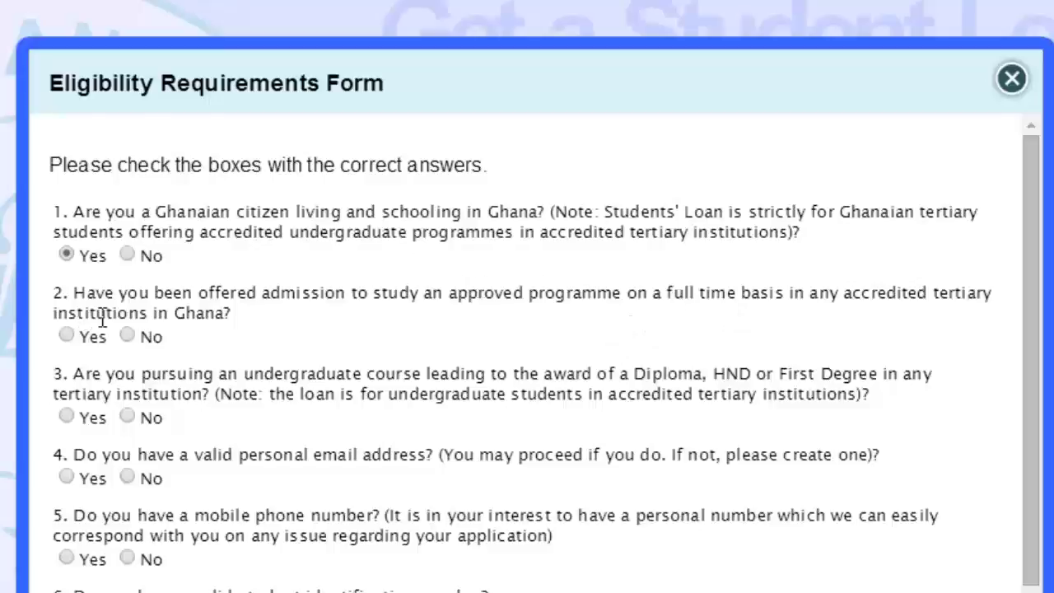
left_click(66, 334)
left_click(67, 476)
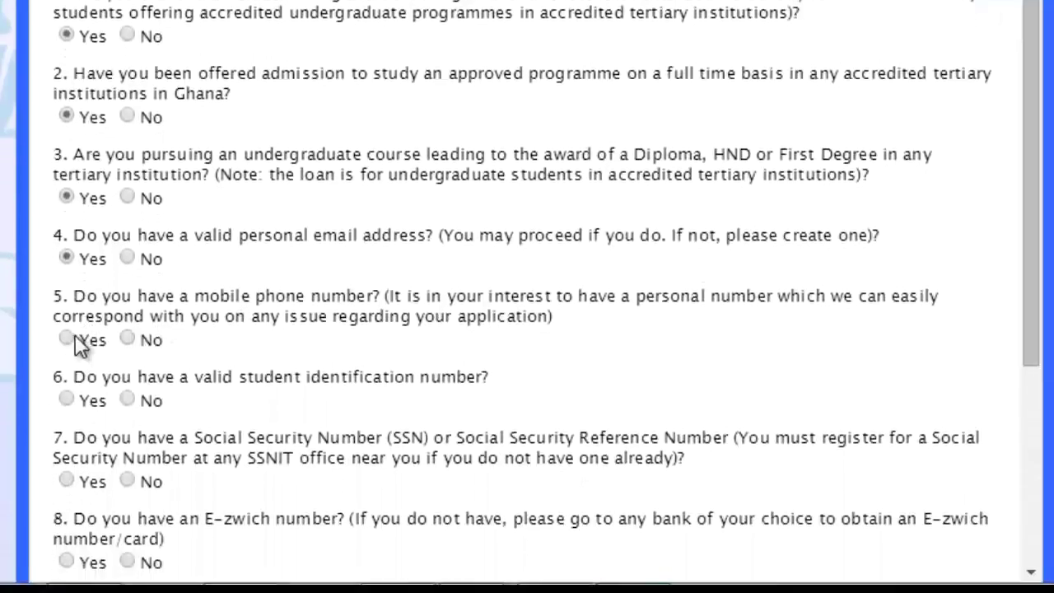
left_click(71, 332)
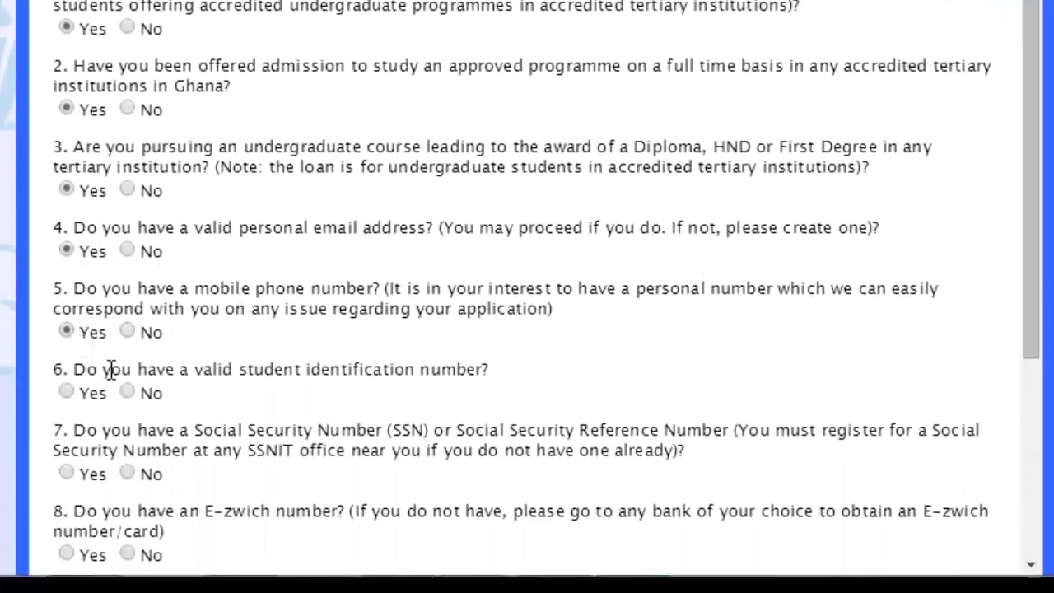
left_click(67, 392)
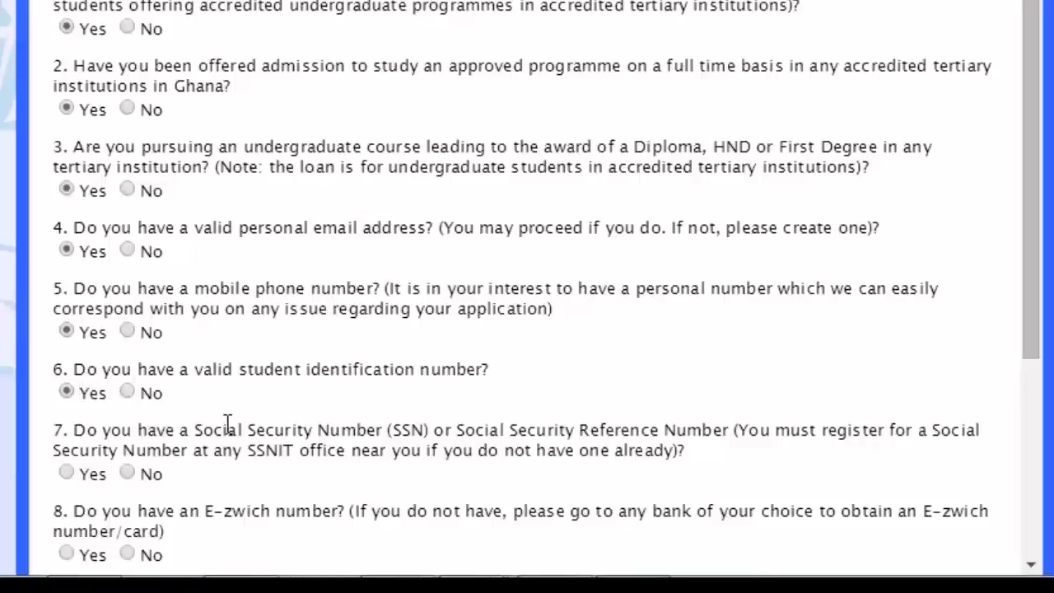
left_click(73, 474)
left_click(69, 554)
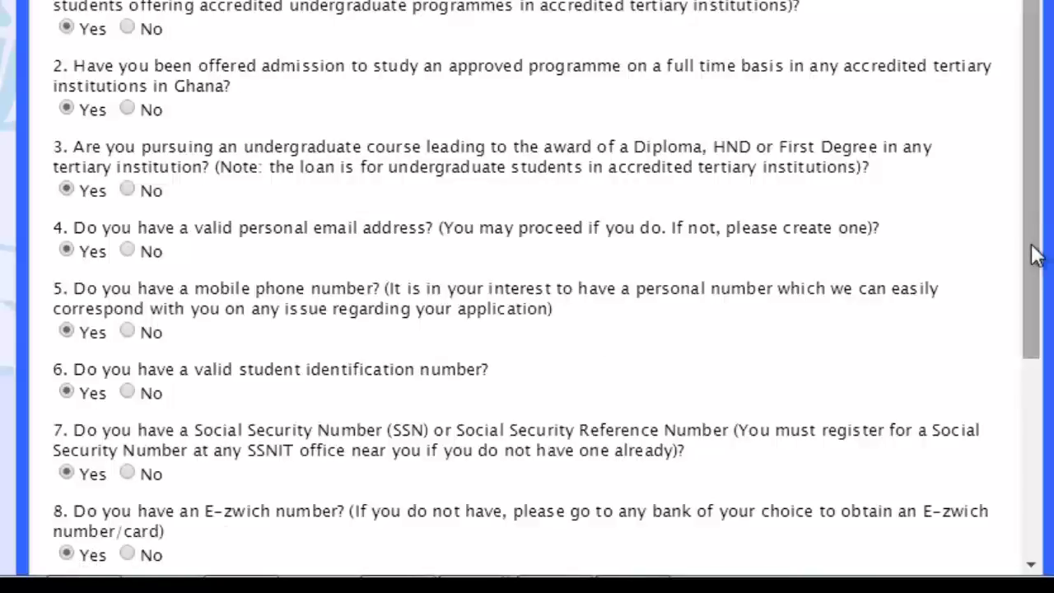
Answer guarantor Yes, previous SLTF loan No, guideline read Yes, then submit the form.
scroll(1027, 353, "down", 4)
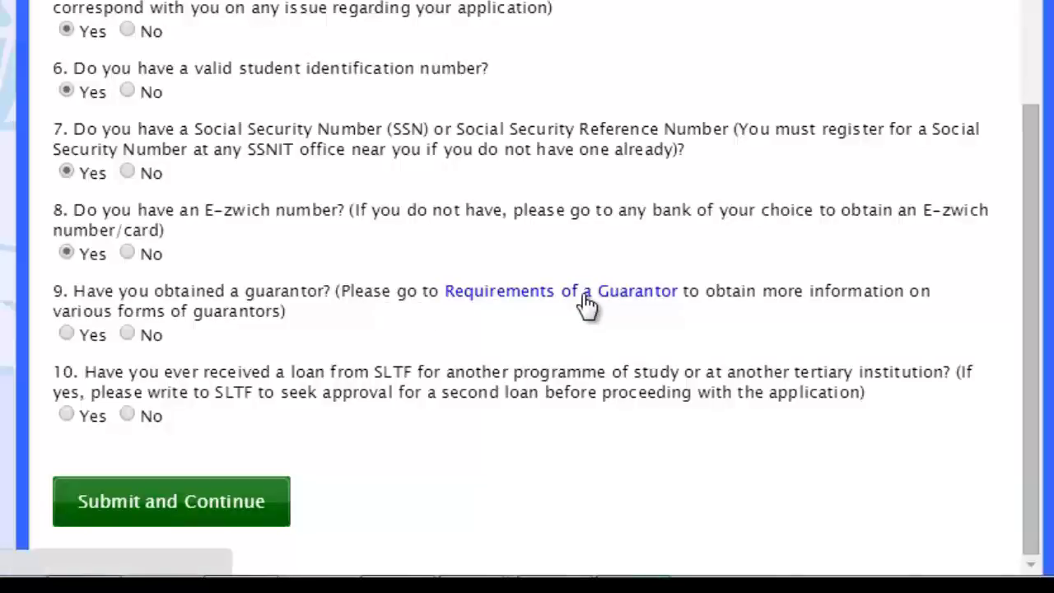
left_click(72, 341)
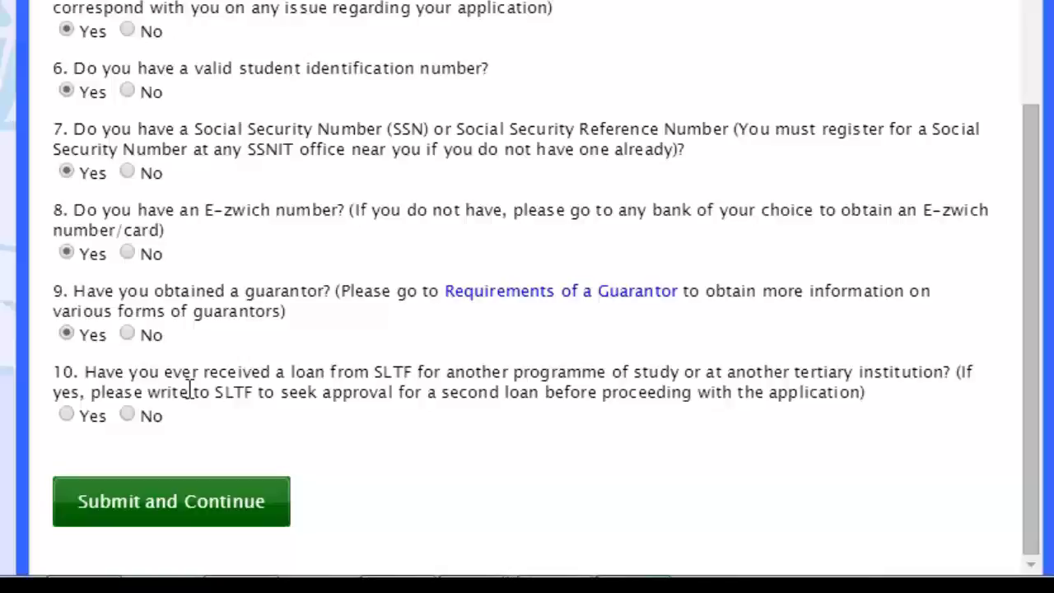
left_click(128, 415)
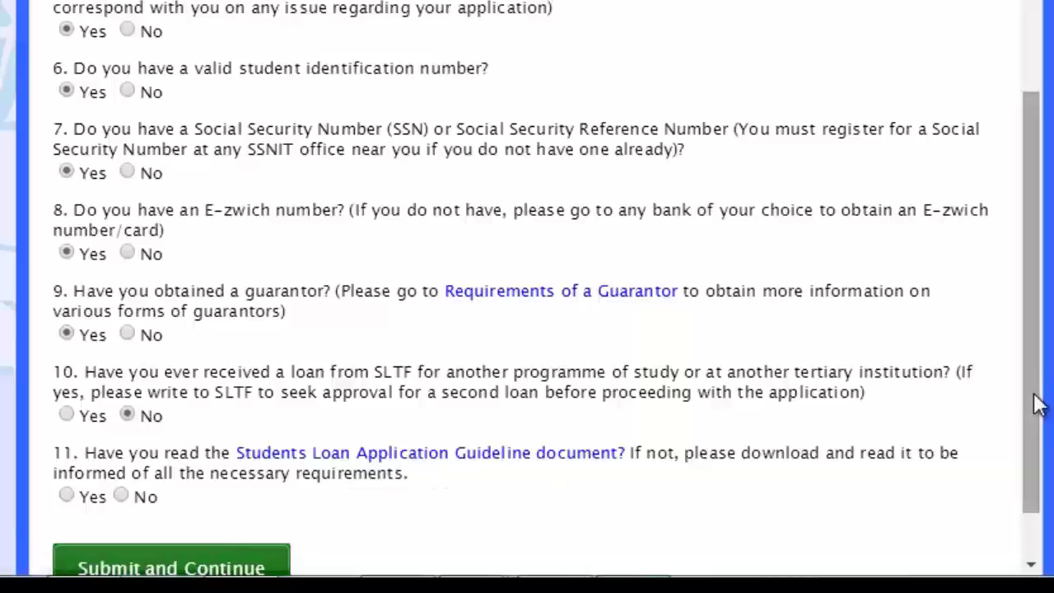
left_click_drag(1037, 400, 1030, 466)
left_click(67, 429)
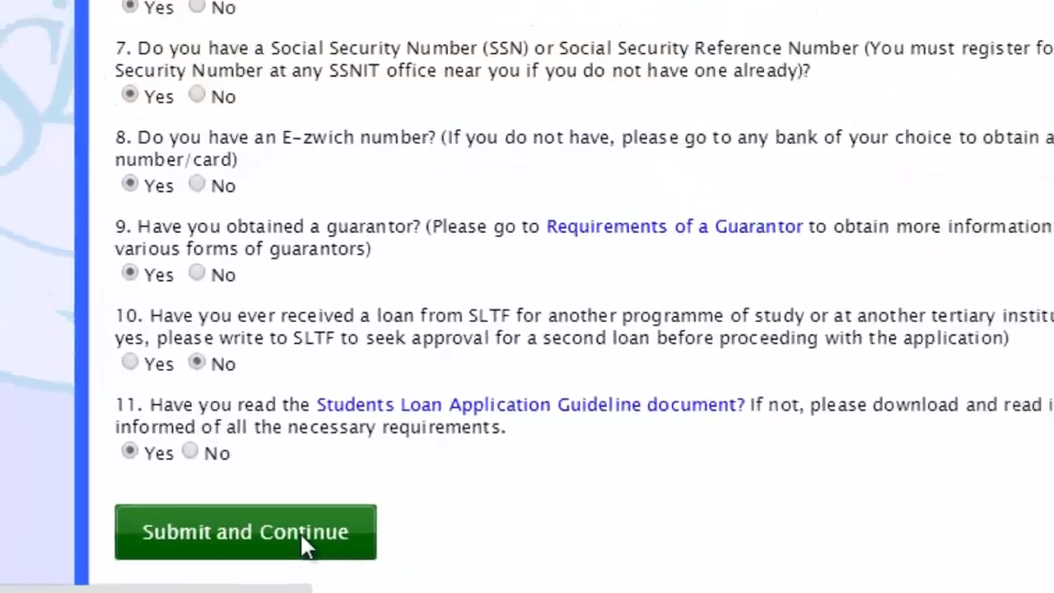
left_click(349, 494)
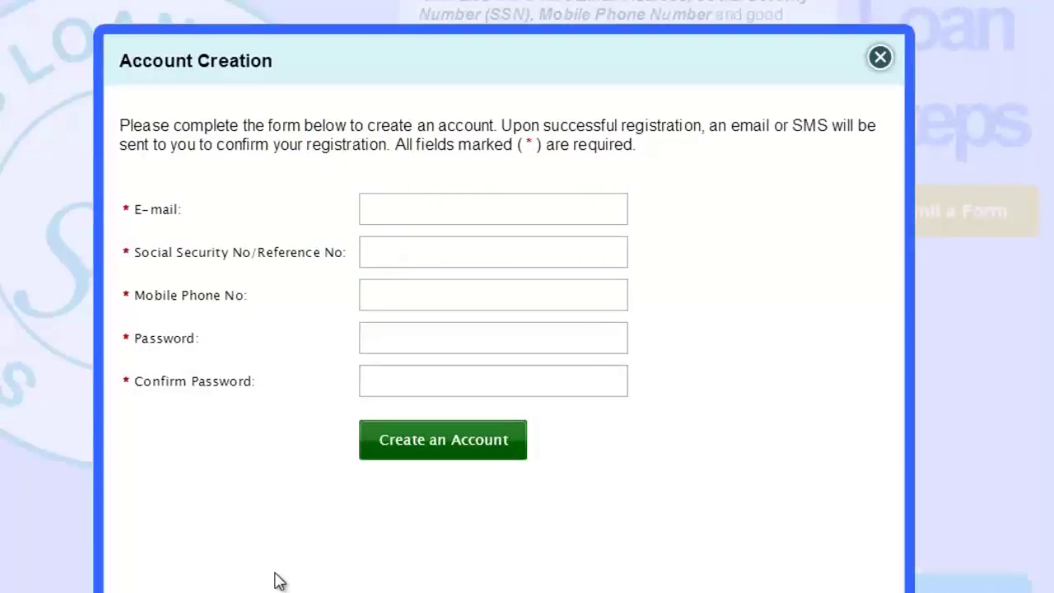
Autofill the account's e-mail, SSN, phone and password from saved details and review each field.
left_click(431, 207)
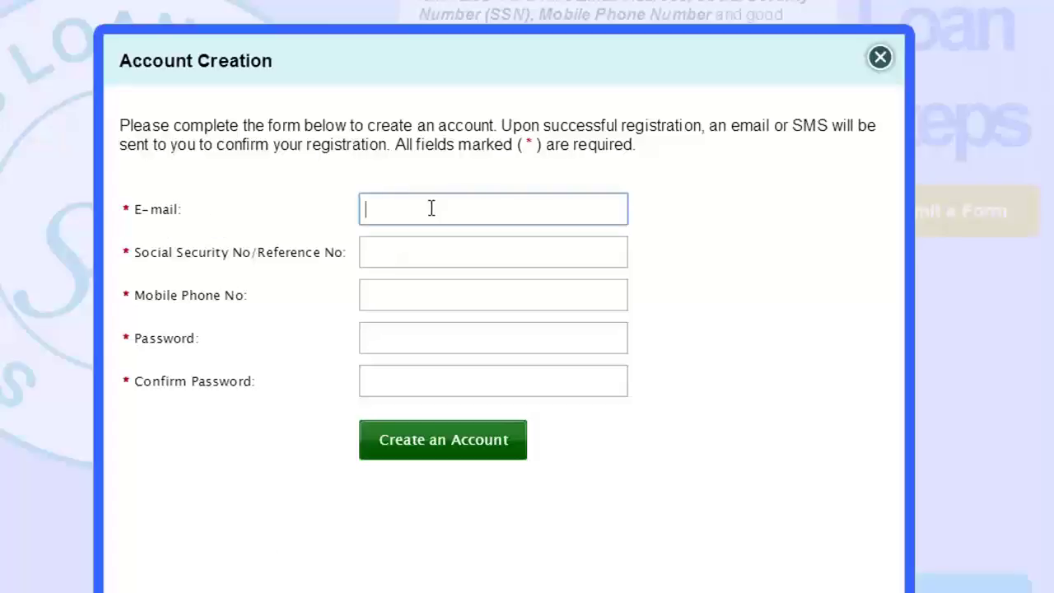
key("Down")
key("Return")
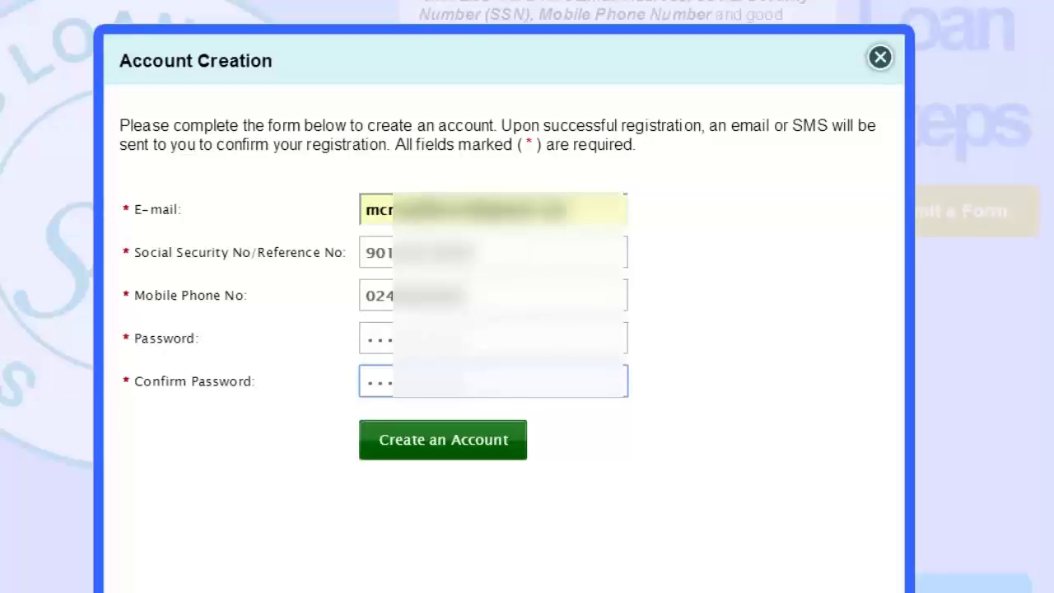
left_click(428, 252)
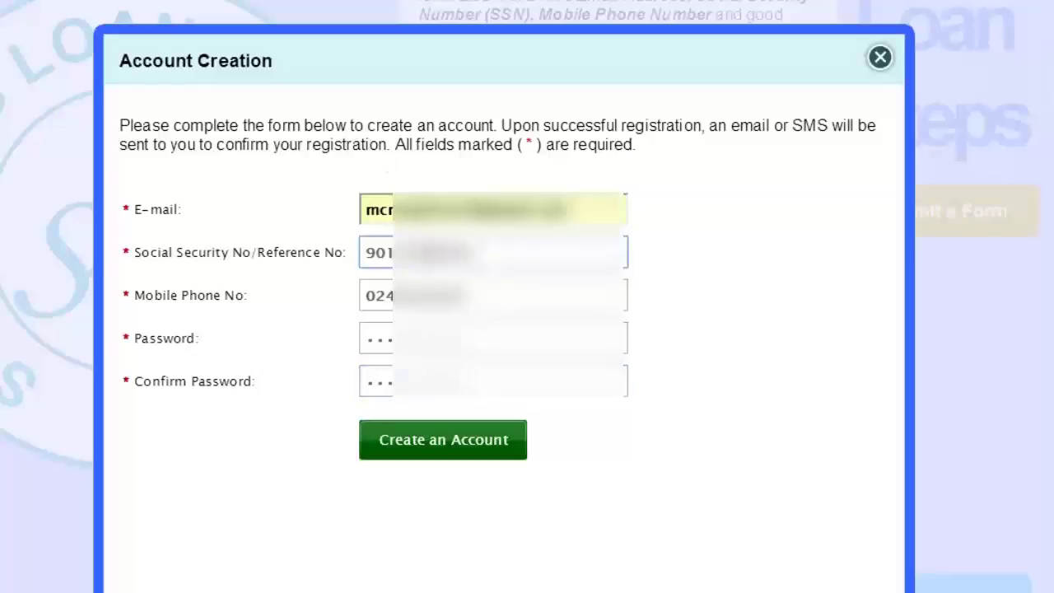
left_click(440, 290)
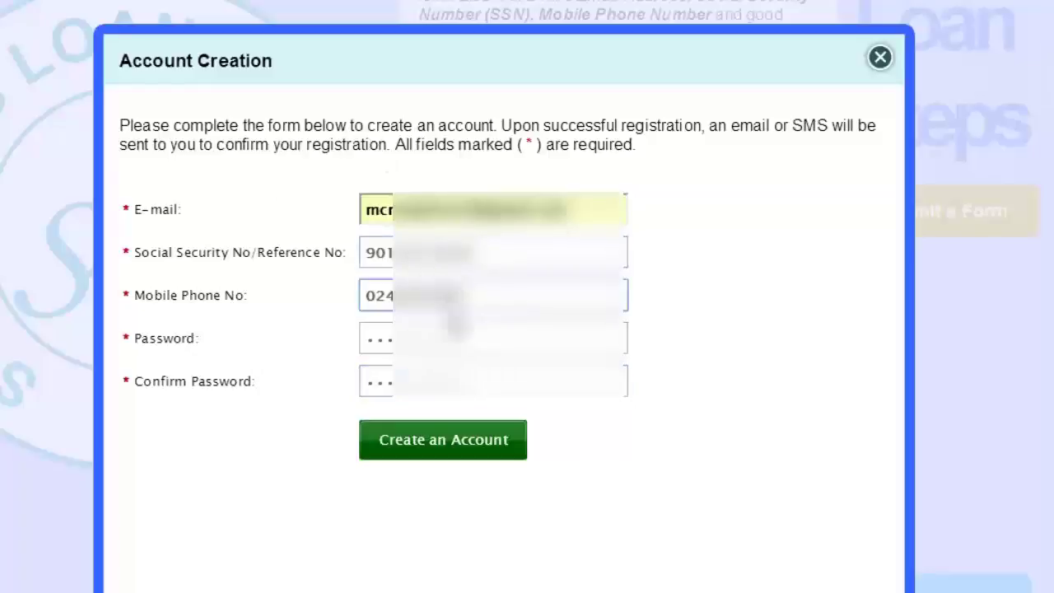
left_click(436, 338)
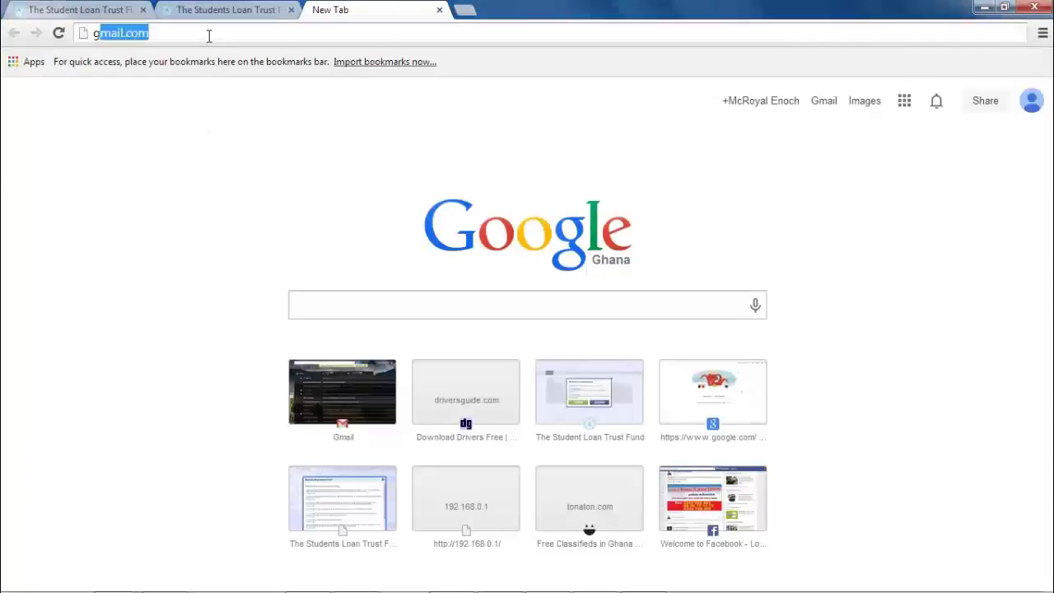
Load gmail.com in the new browser tab.
type("gmail")
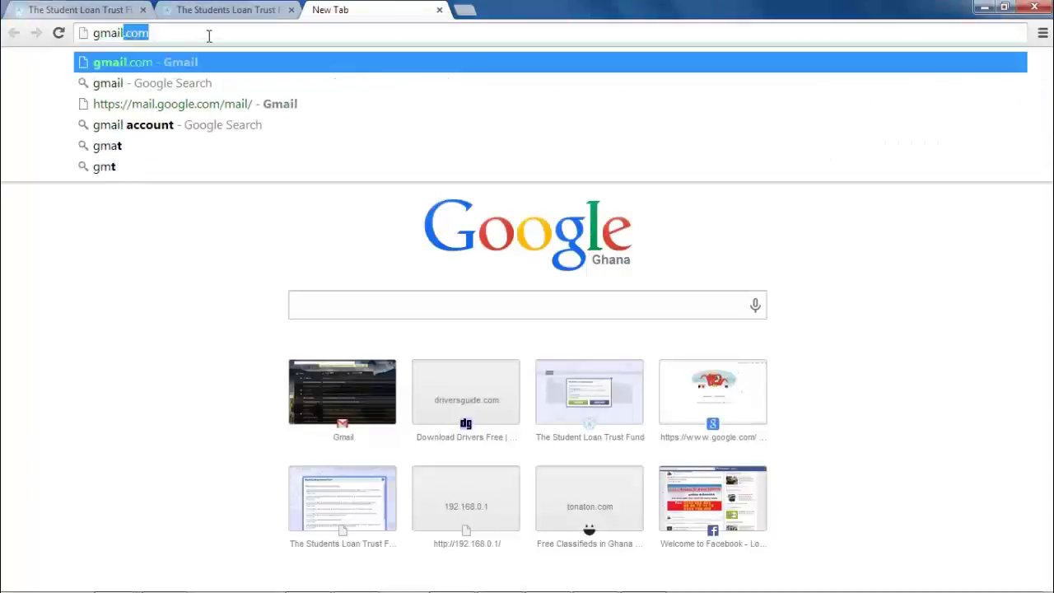
key("Right")
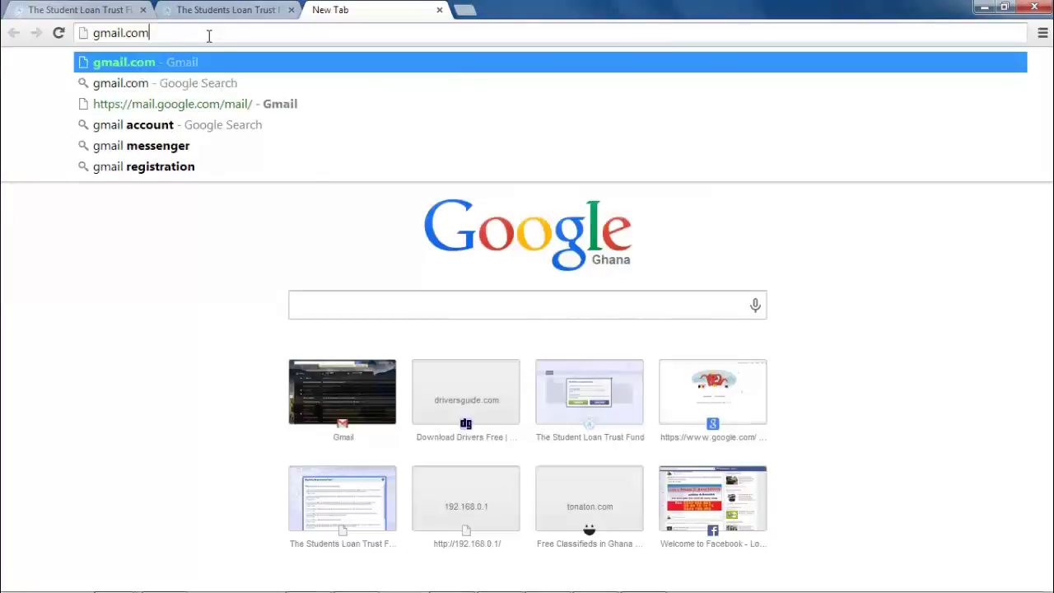
key("Return")
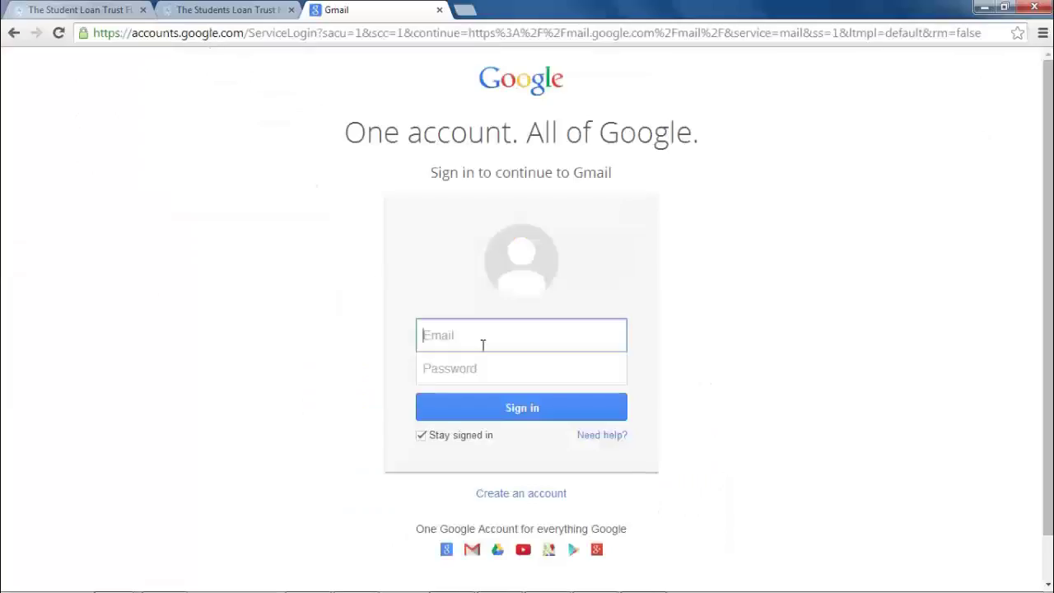
Sign in to Gmail with the account e-mail and password.
left_click(480, 343)
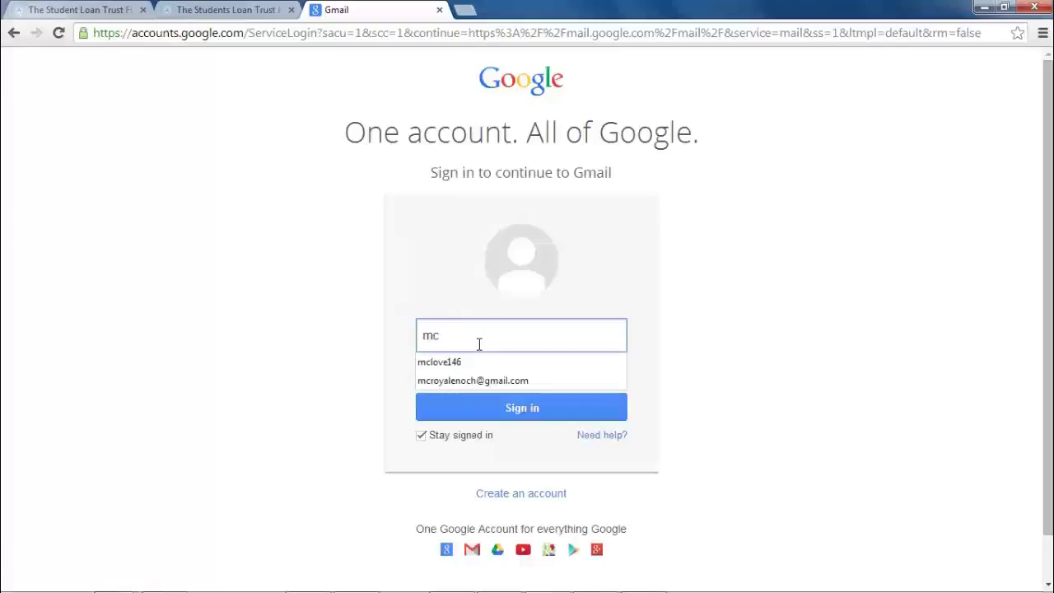
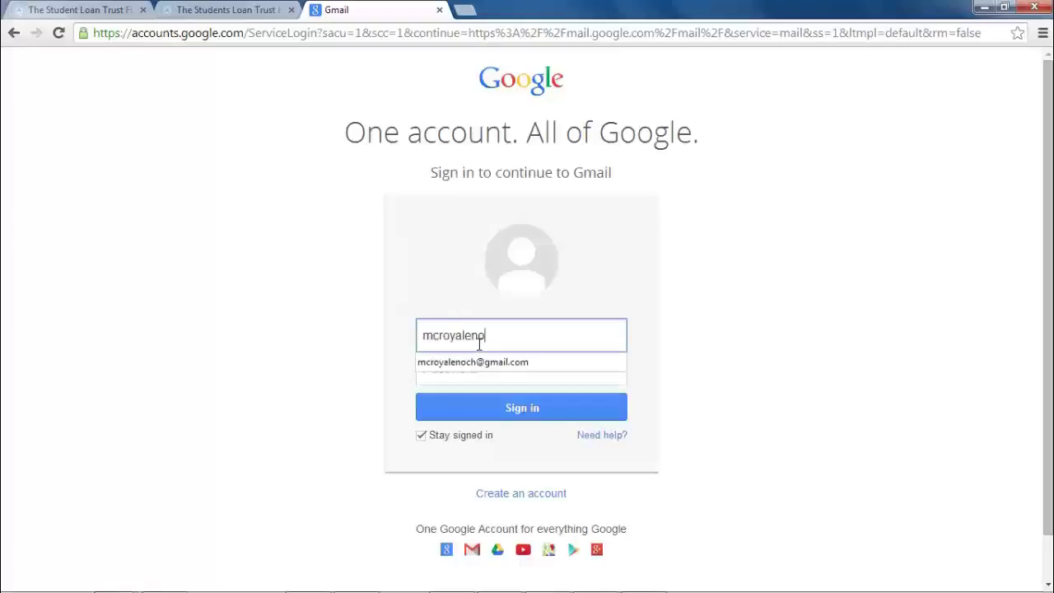
key("Tab")
type("**")
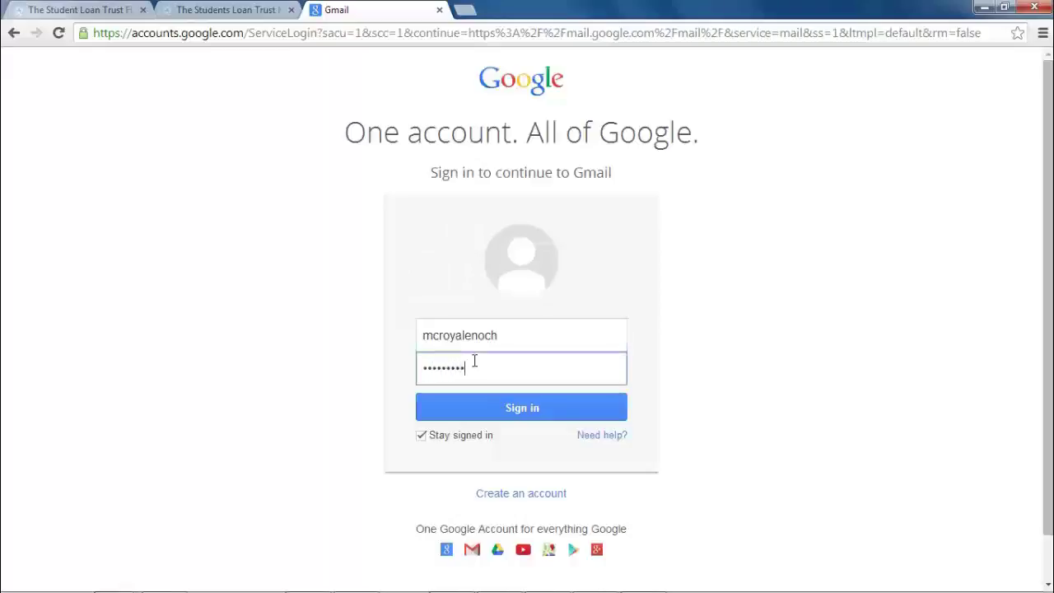
left_click(487, 412)
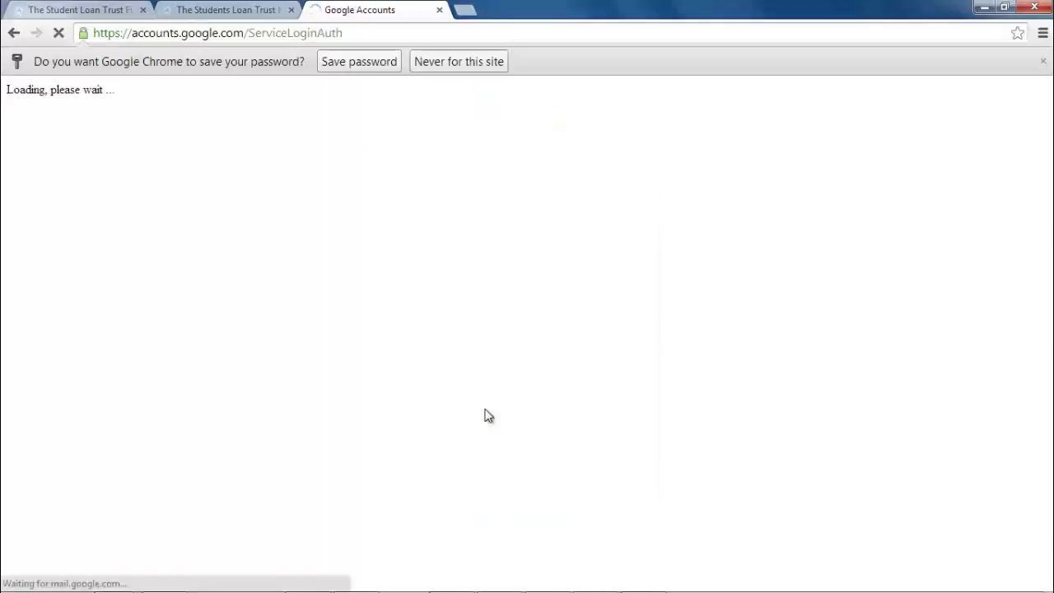
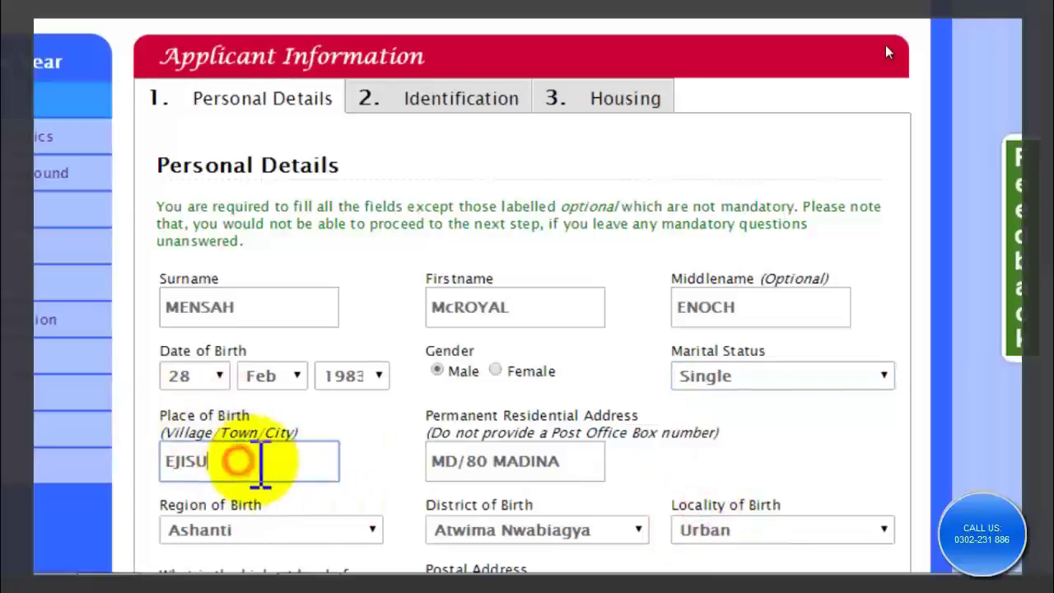
Keep Ashanti, Atwima Nwabiagya and Urban as the region, district and locality of birth.
left_click(524, 464)
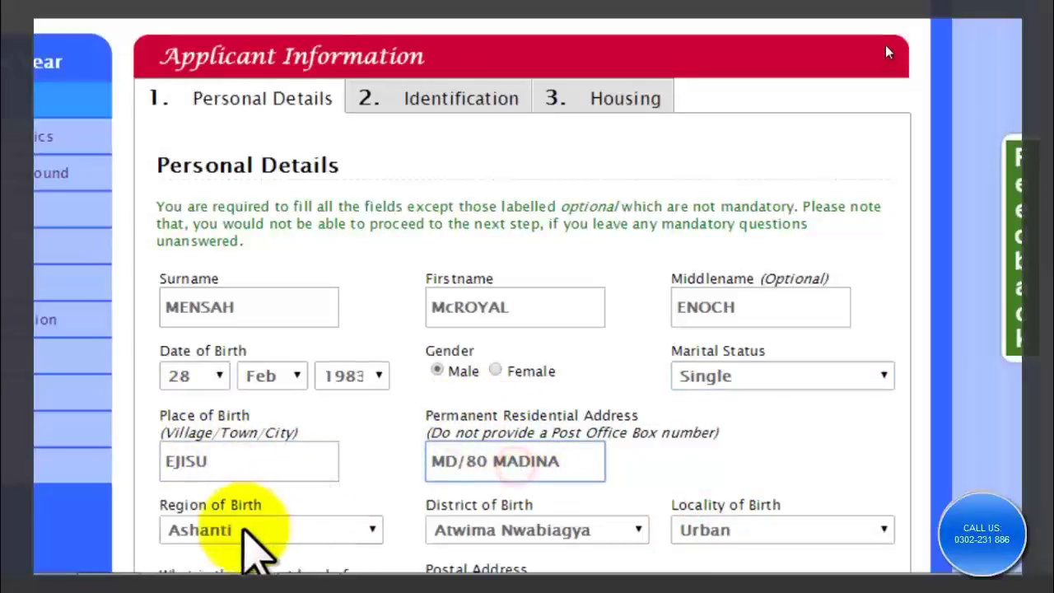
left_click(298, 531)
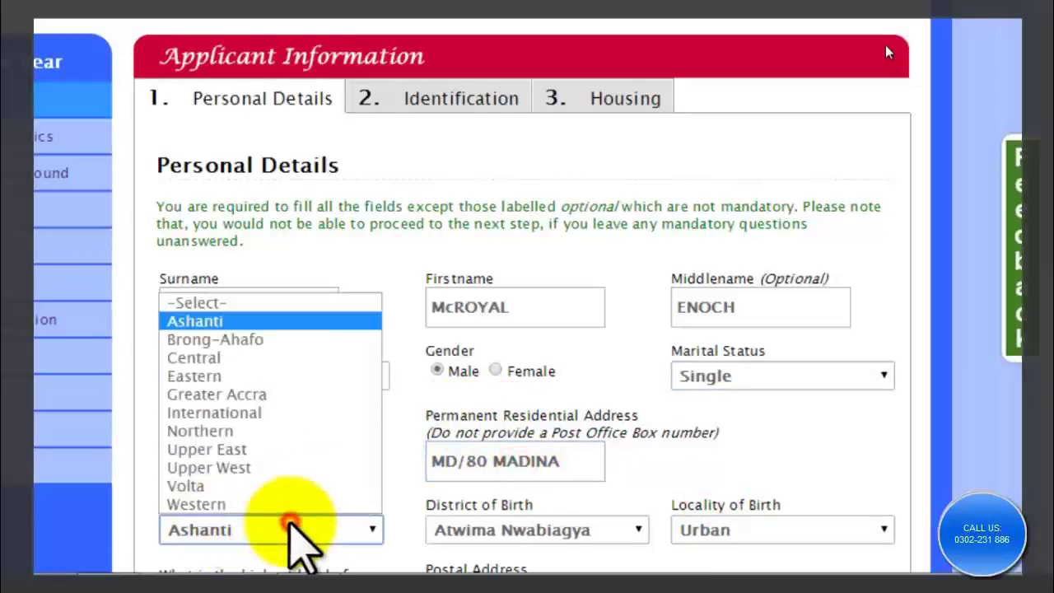
left_click(247, 317)
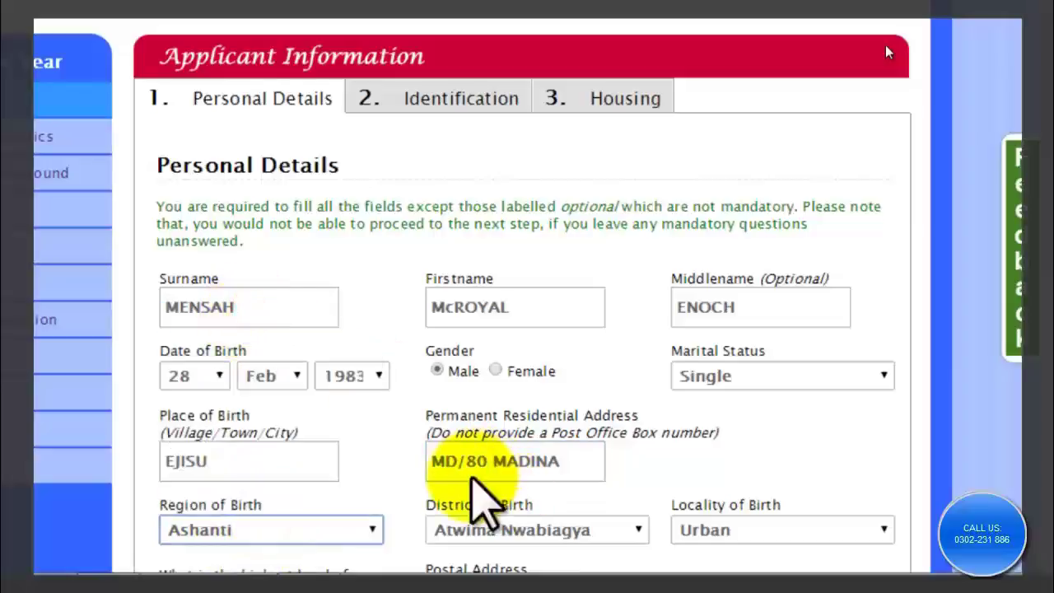
left_click(535, 535)
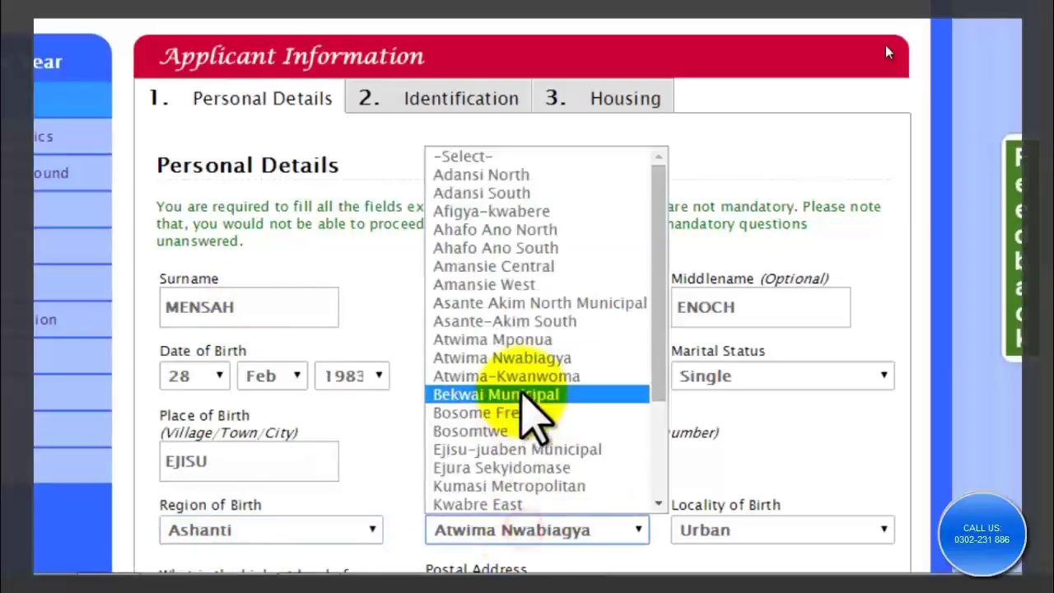
left_click(535, 358)
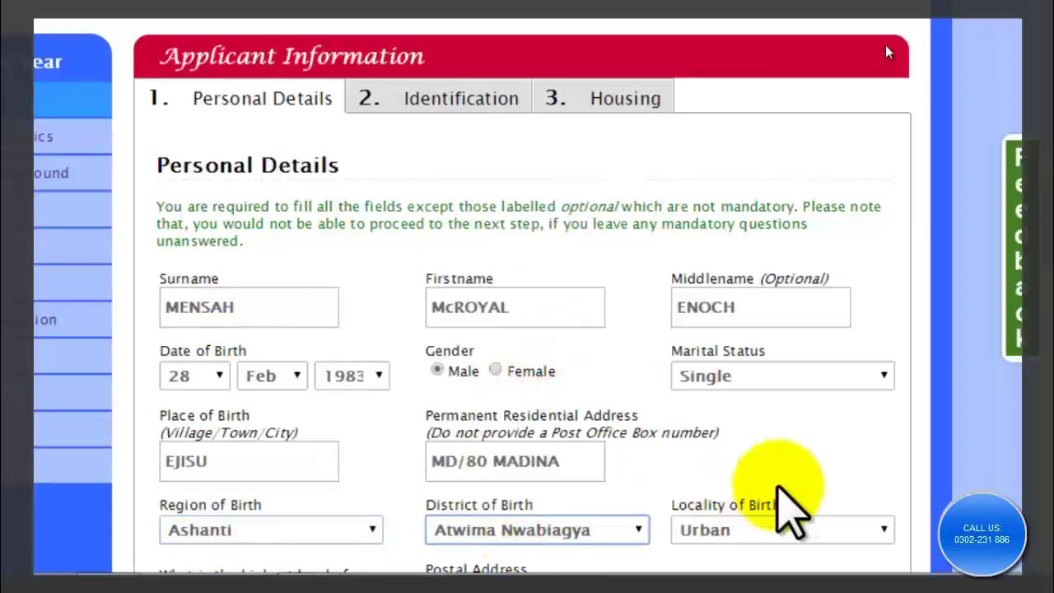
left_click(787, 534)
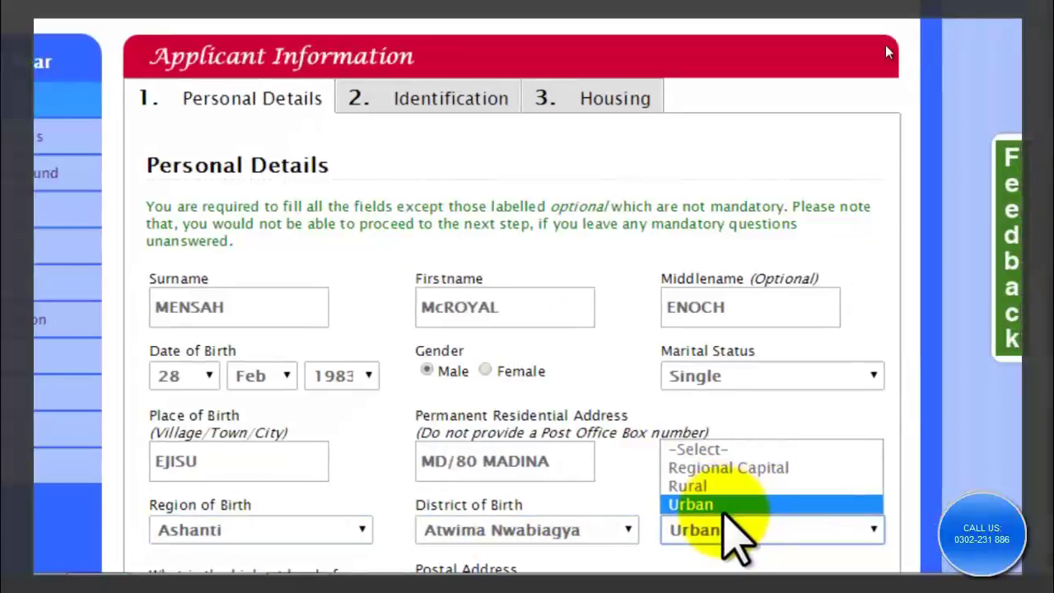
left_click(708, 504)
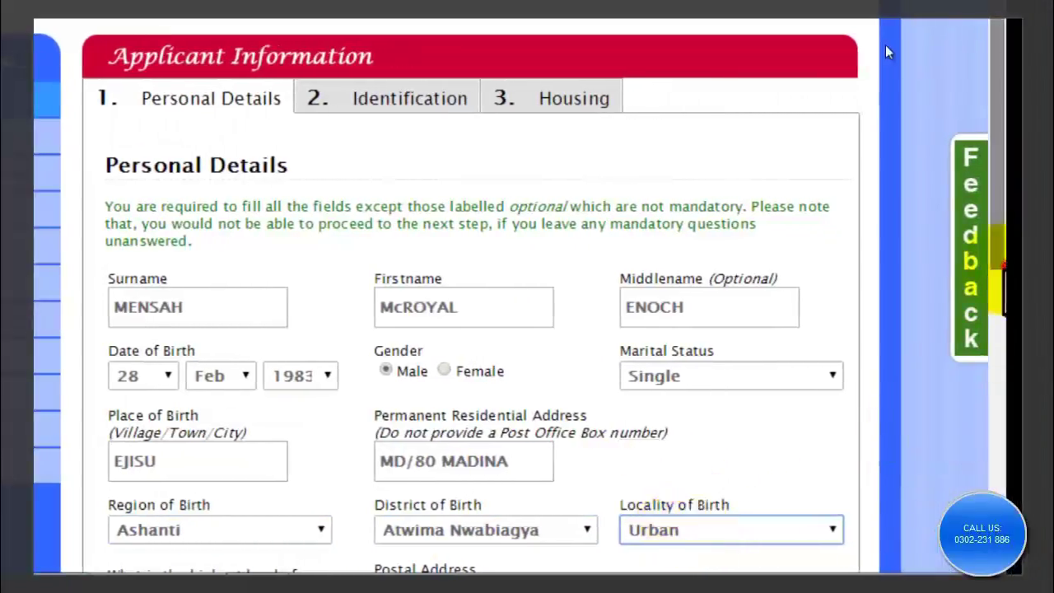
Keep Diploma as the highest education level and check the postal address.
scroll(887, 52, "down", 5)
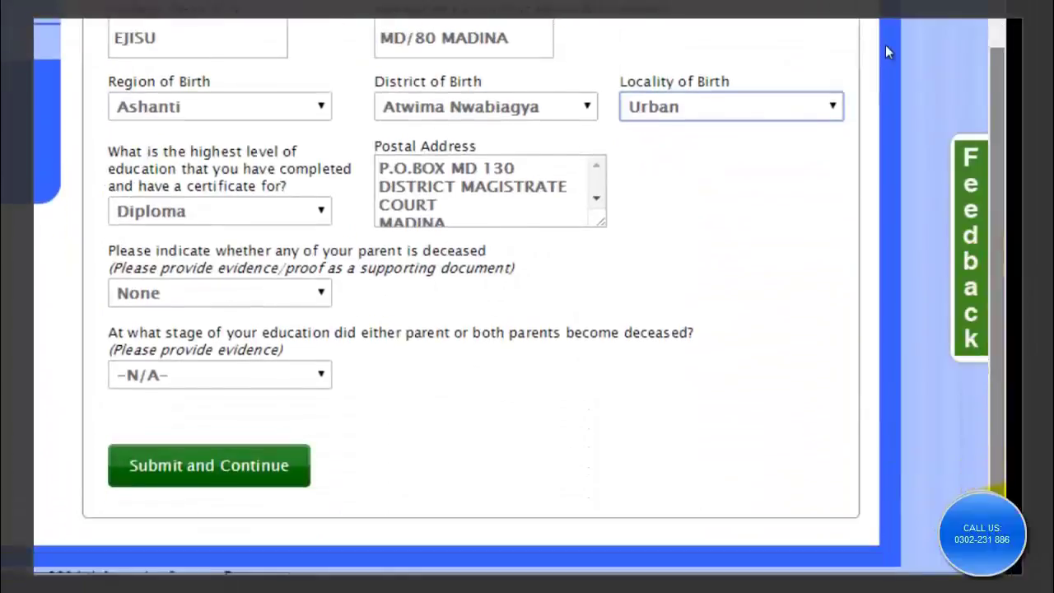
scroll(888, 52, "down", 1)
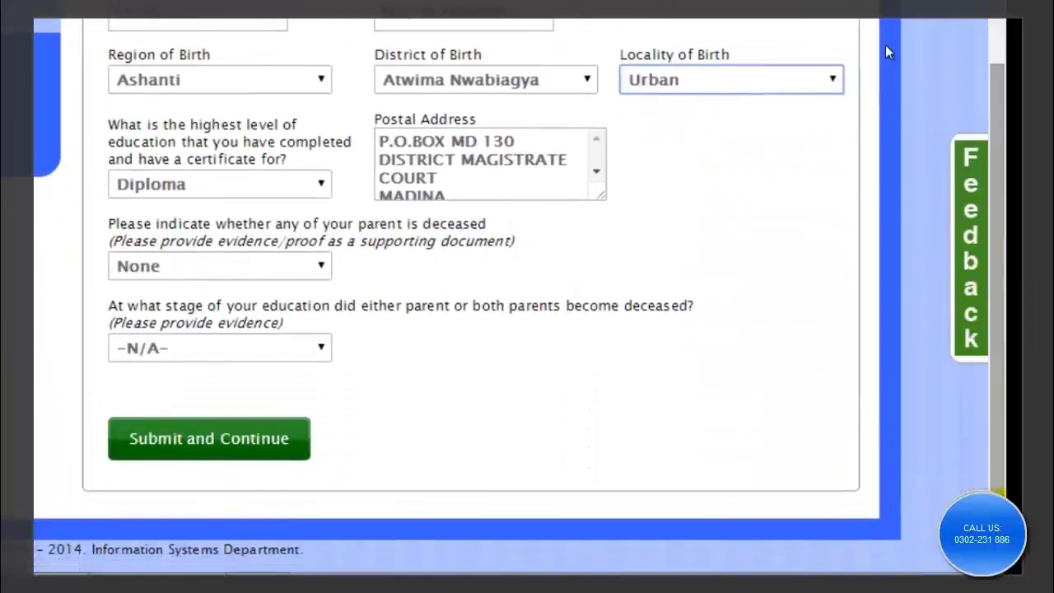
left_click(288, 184)
left_click(245, 226)
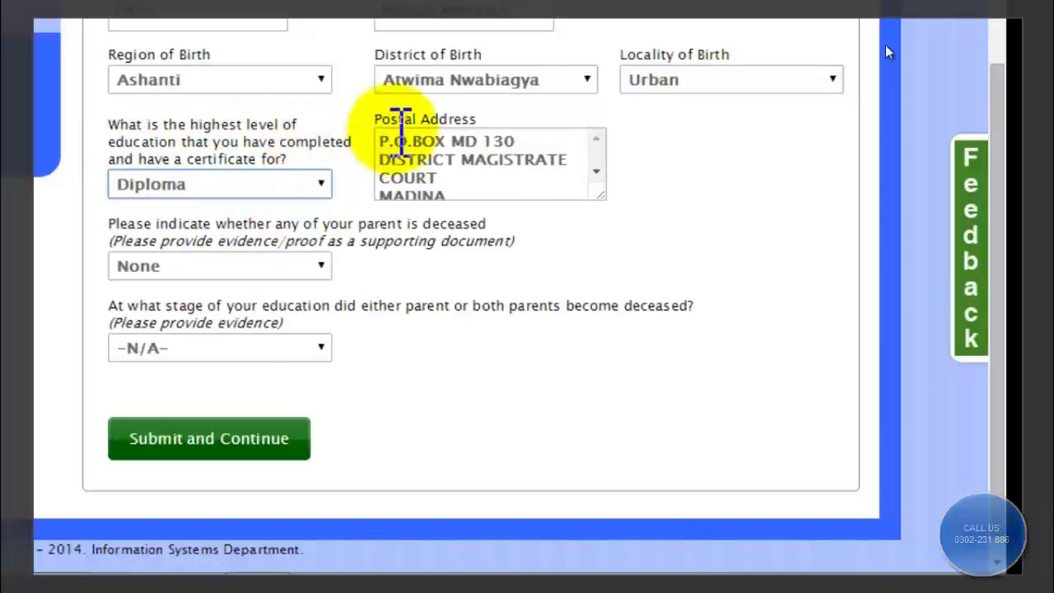
left_click(509, 154)
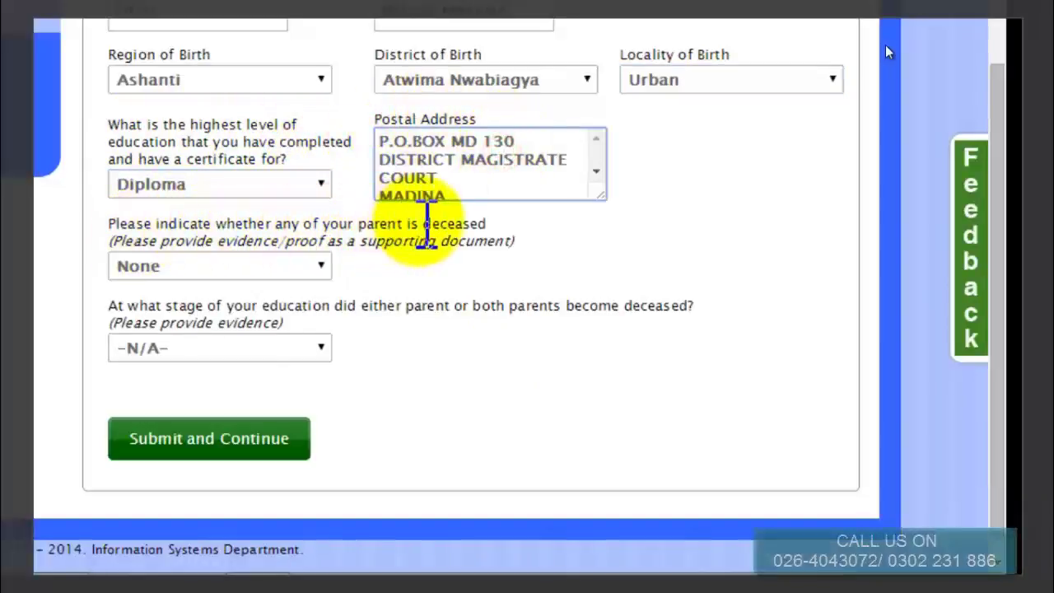
Set deceased parents to None and the education stage to -N/A-, then submit personal details.
left_click(311, 264)
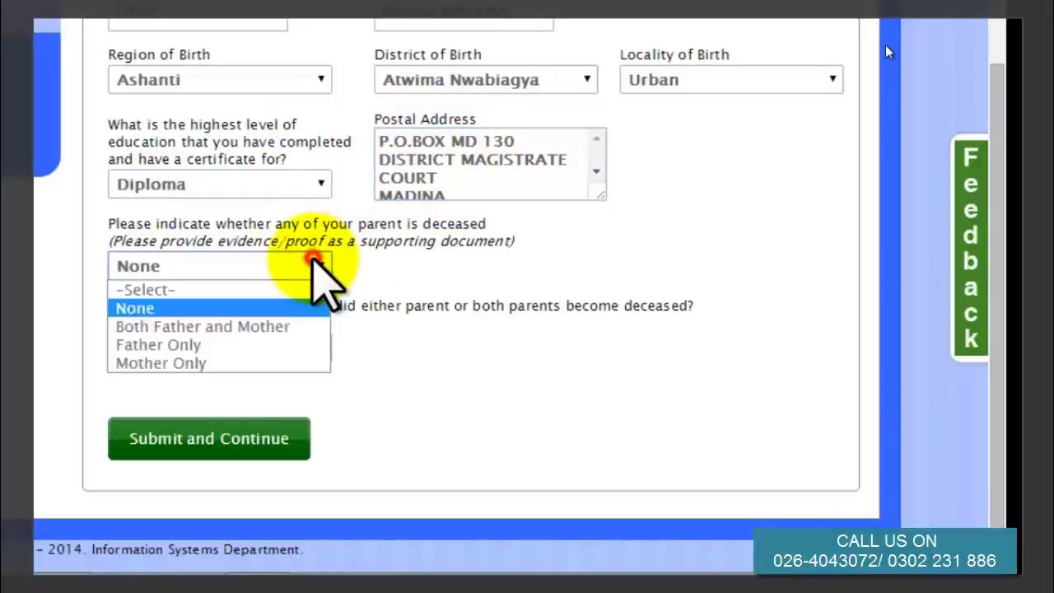
left_click(262, 308)
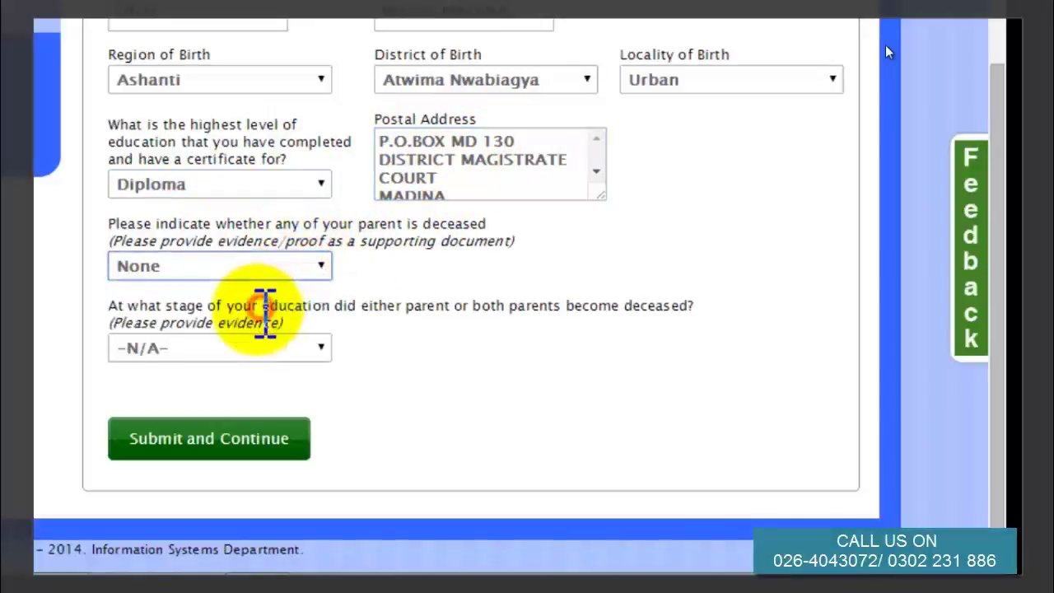
left_click(288, 346)
left_click(261, 375)
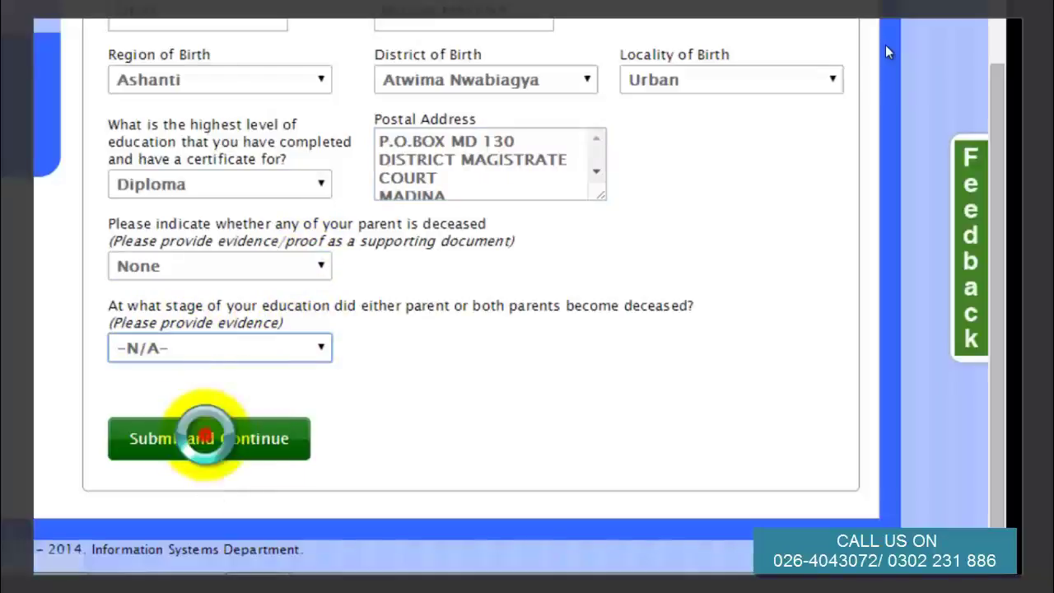
left_click(205, 439)
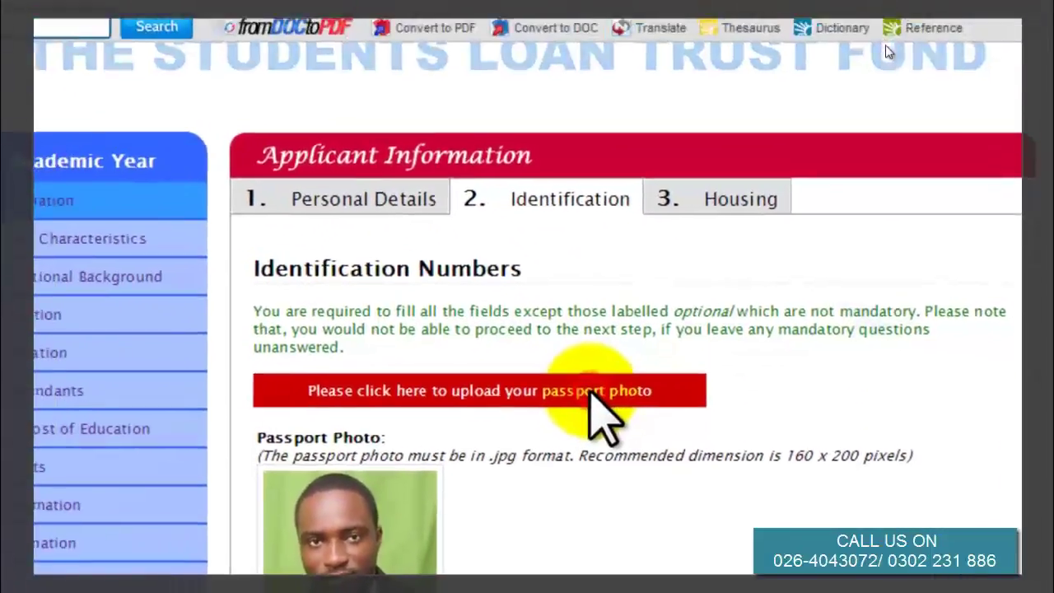
Upload the file passport pic 3 as the passport photo.
left_click(591, 398)
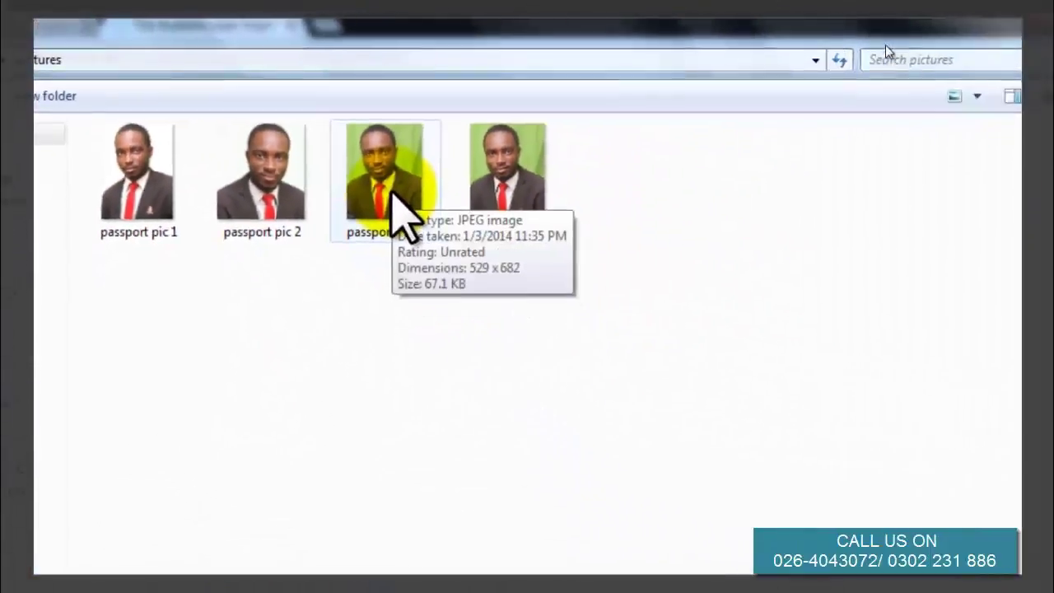
left_click(392, 194)
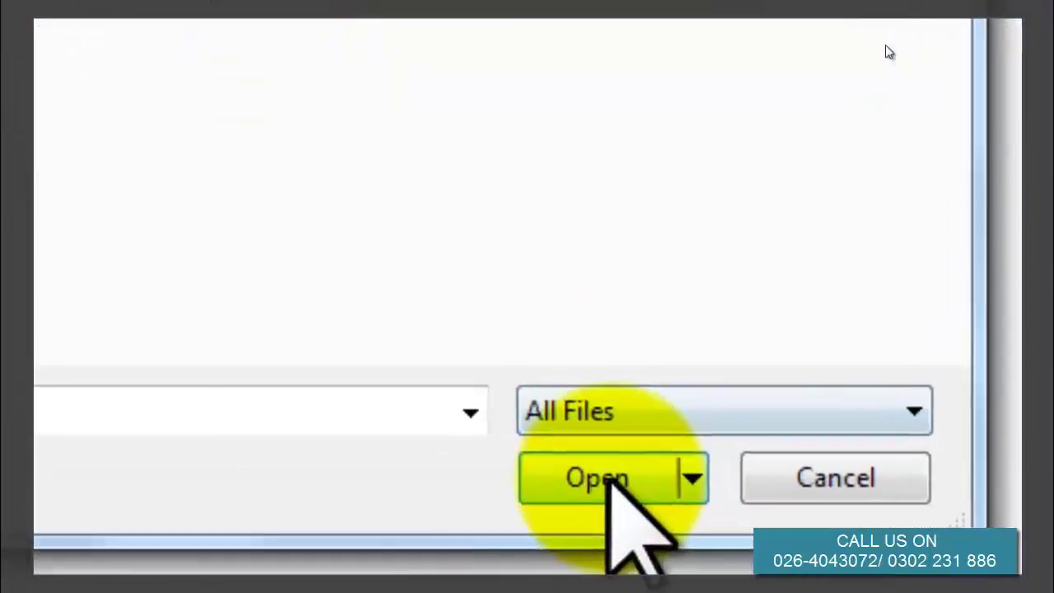
left_click(733, 545)
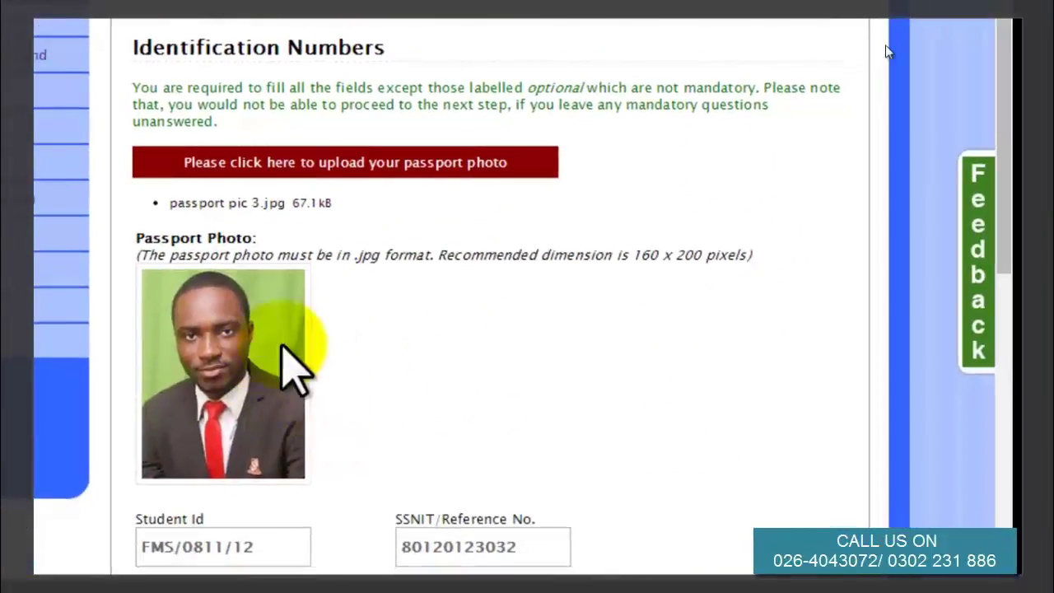
Check the SSNIT/Reference and mobile number entries, then submit the identification details.
left_click(505, 548)
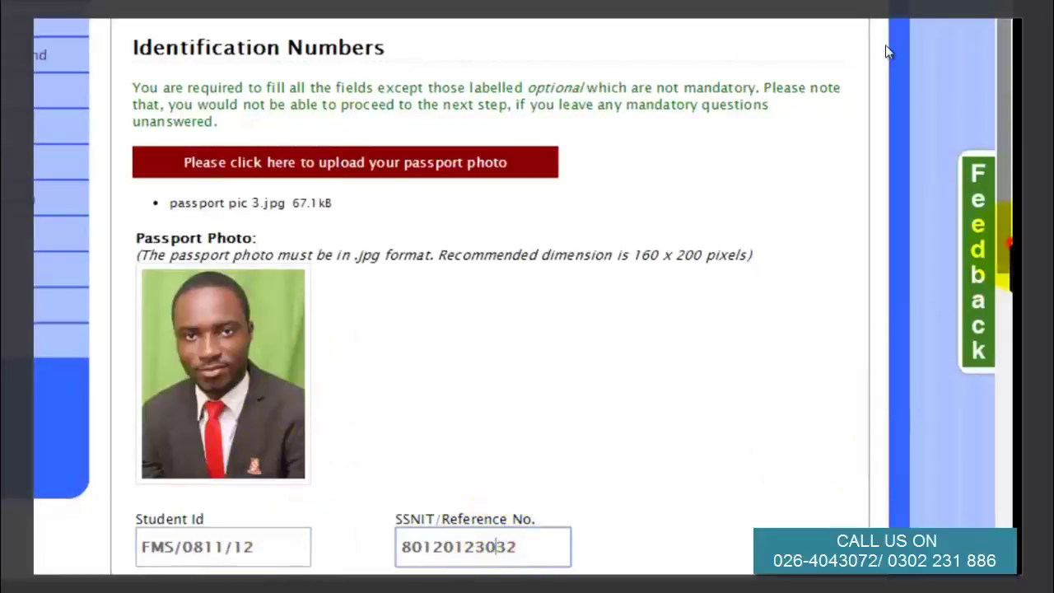
scroll(888, 52, "down", 6)
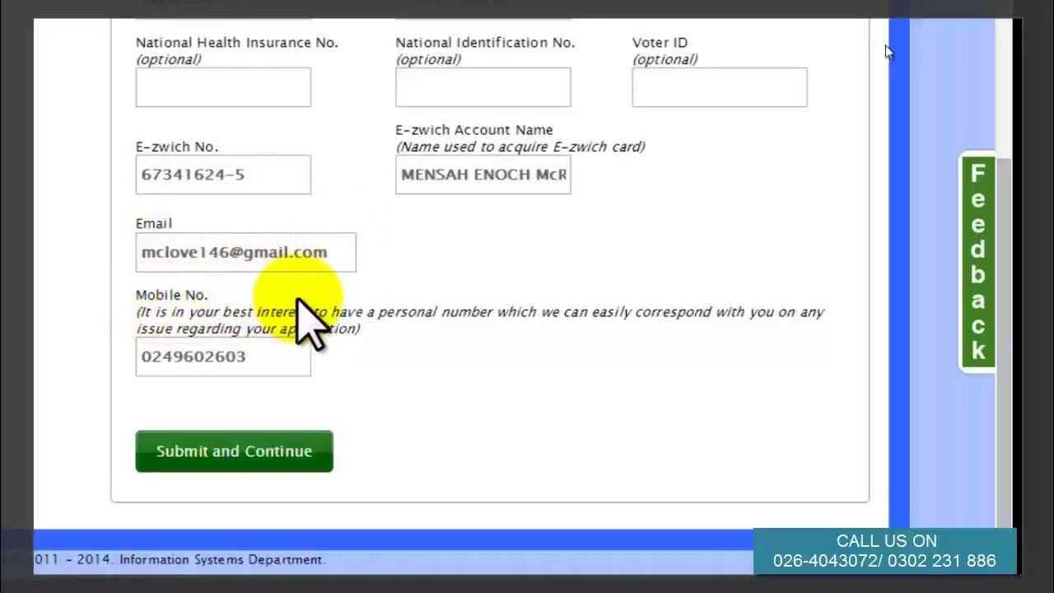
left_click(265, 357)
left_click(235, 451)
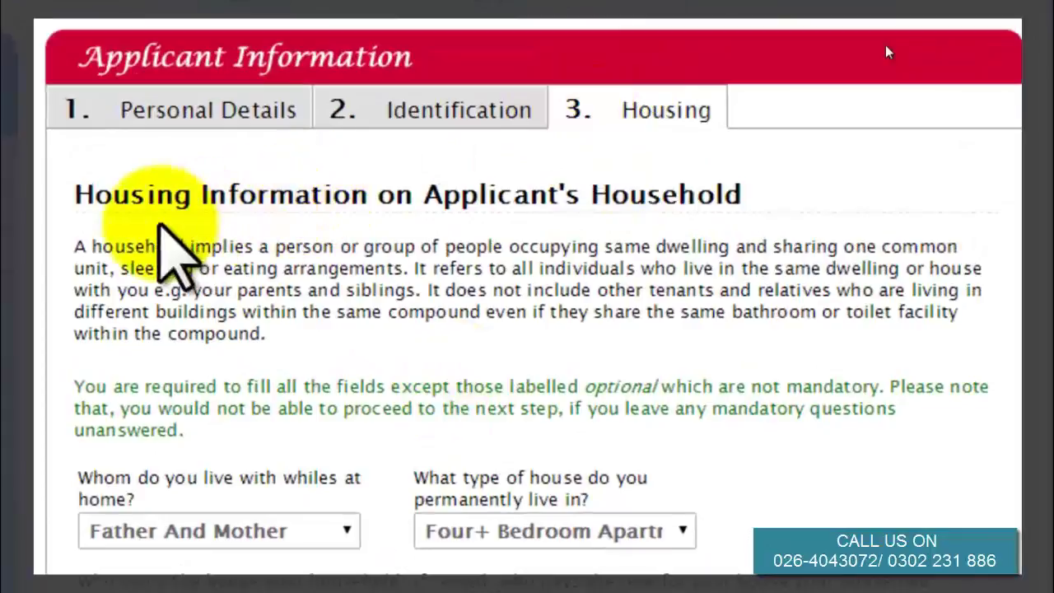
scroll(346, 330, "down", 4)
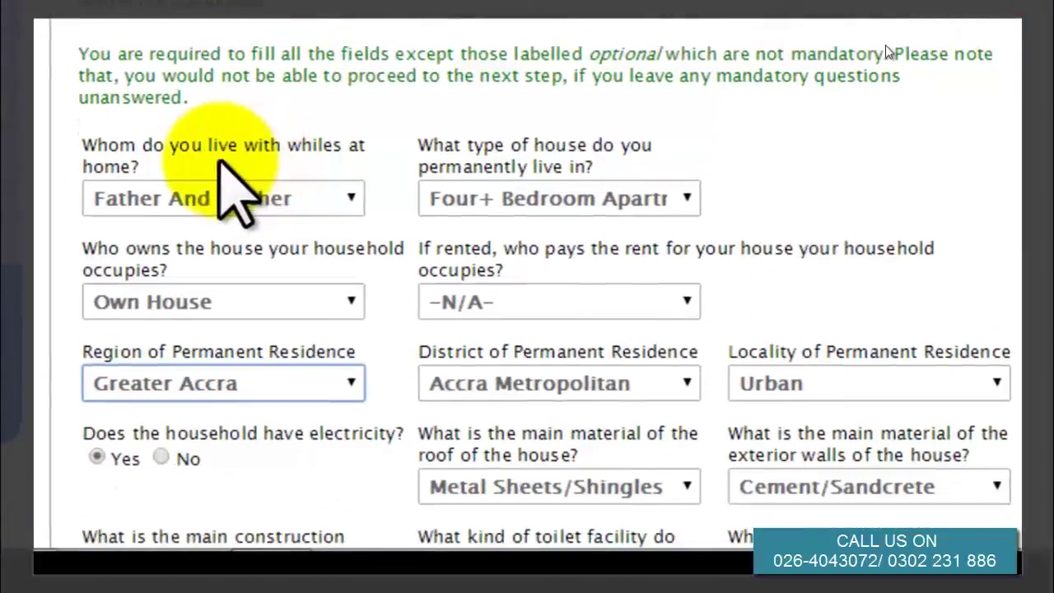
left_click(341, 201)
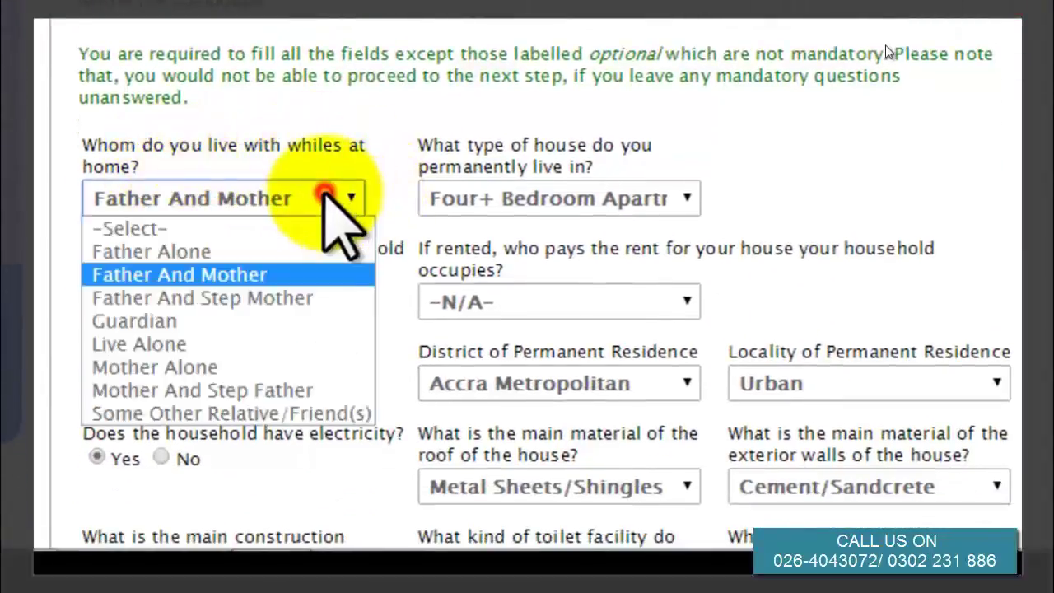
left_click(266, 272)
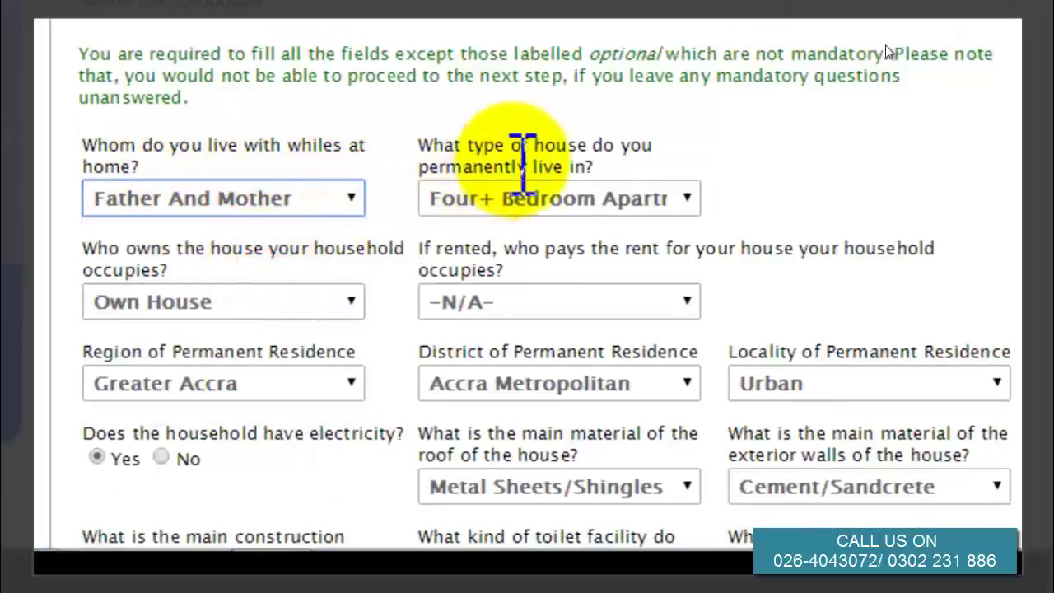
left_click(547, 202)
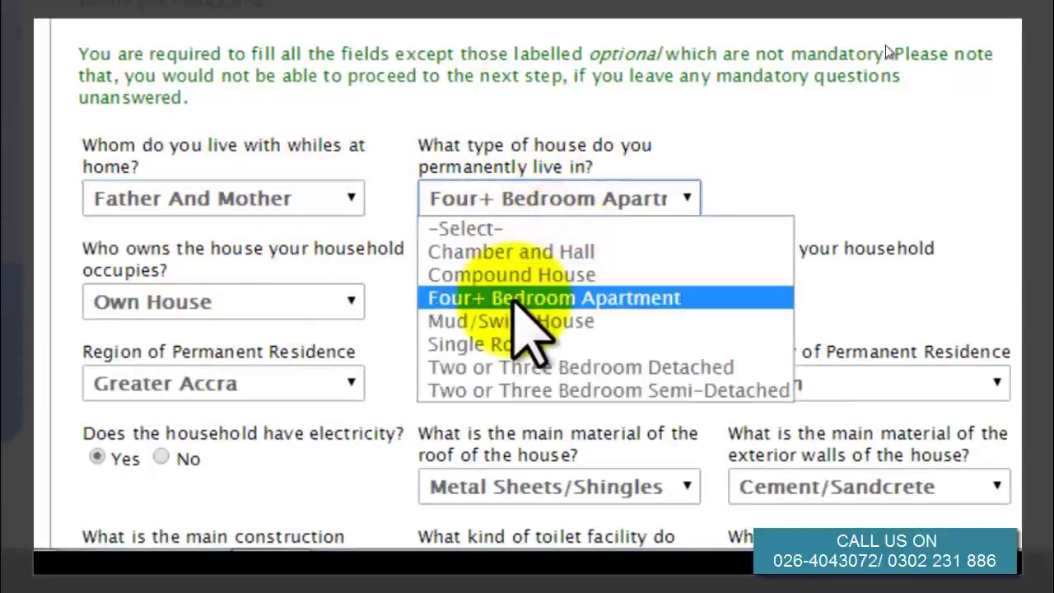
left_click(505, 298)
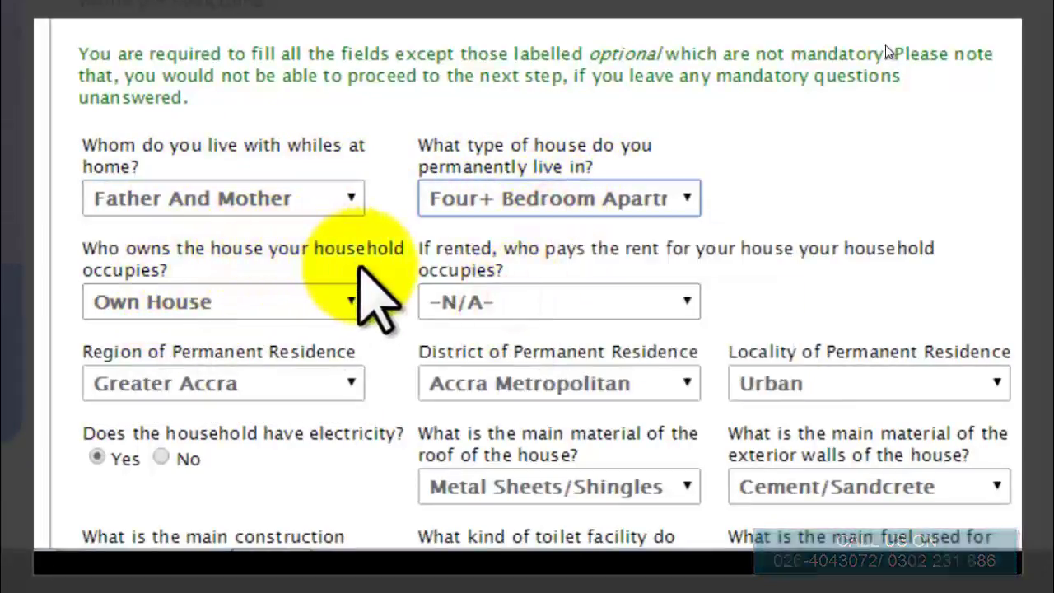
left_click(331, 302)
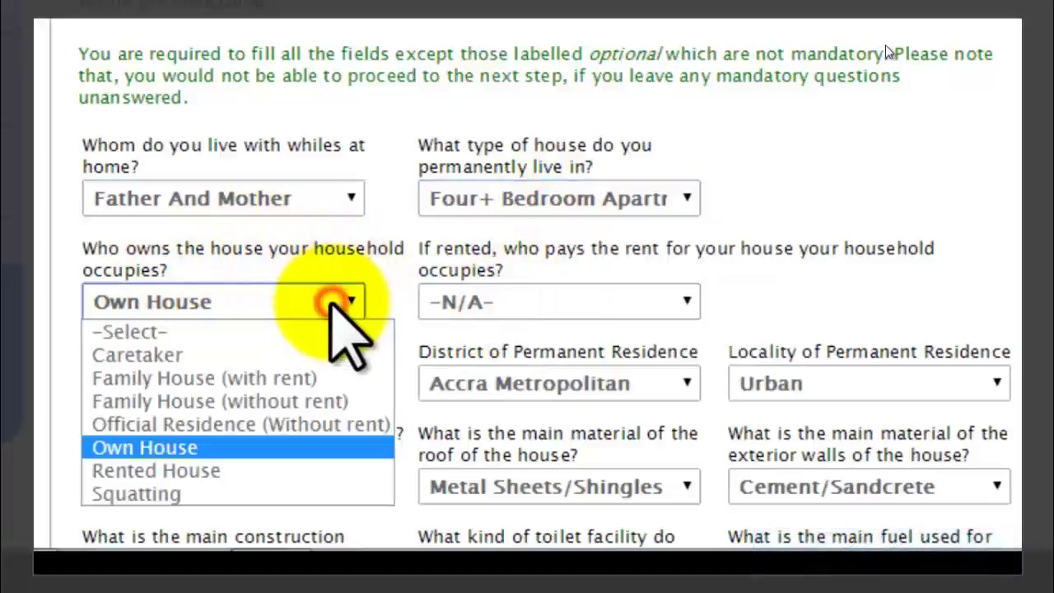
left_click(235, 447)
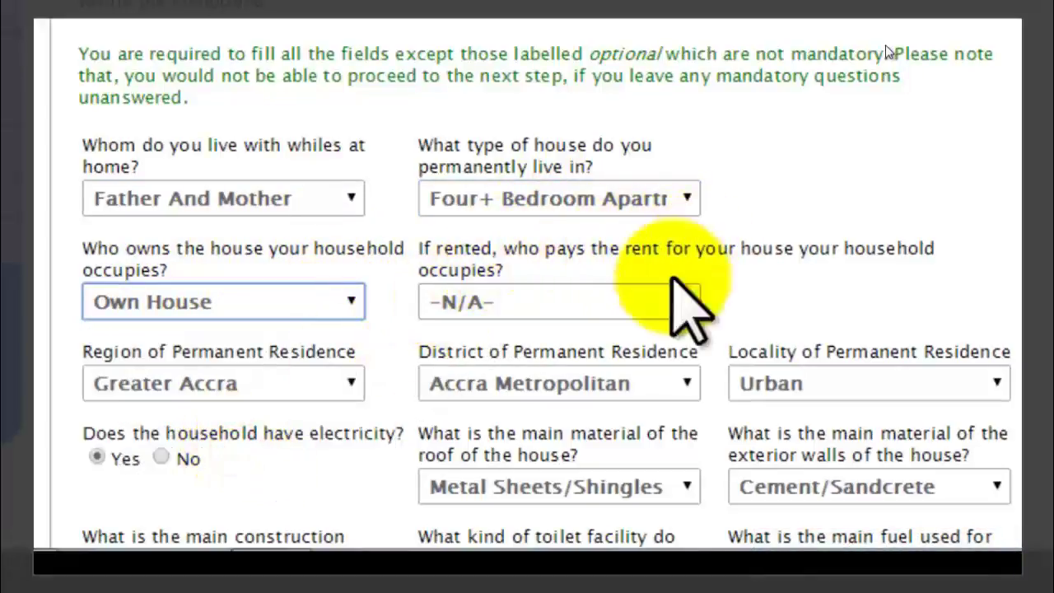
left_click(613, 304)
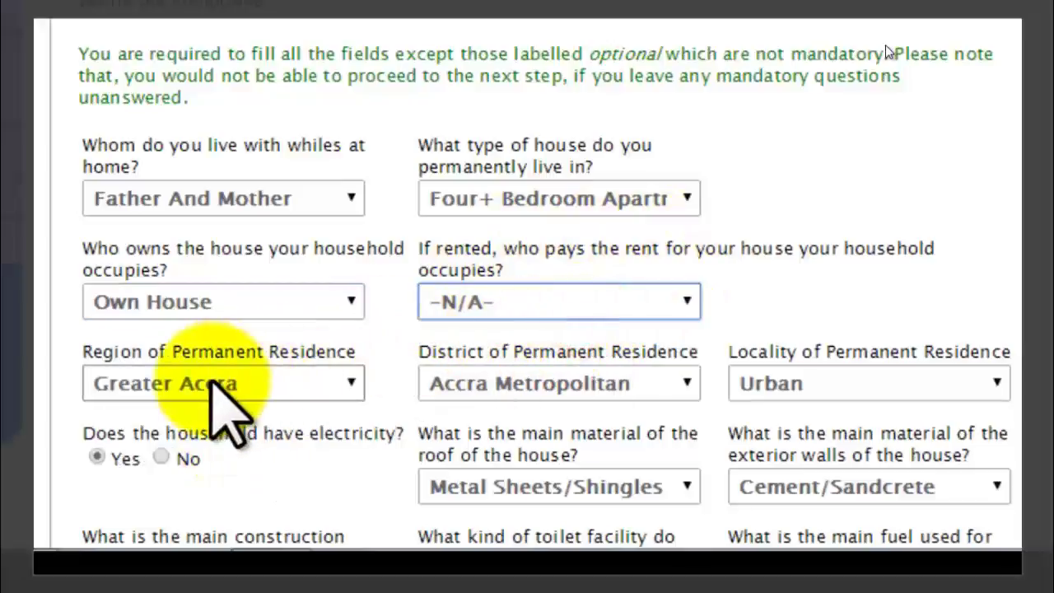
left_click(347, 381)
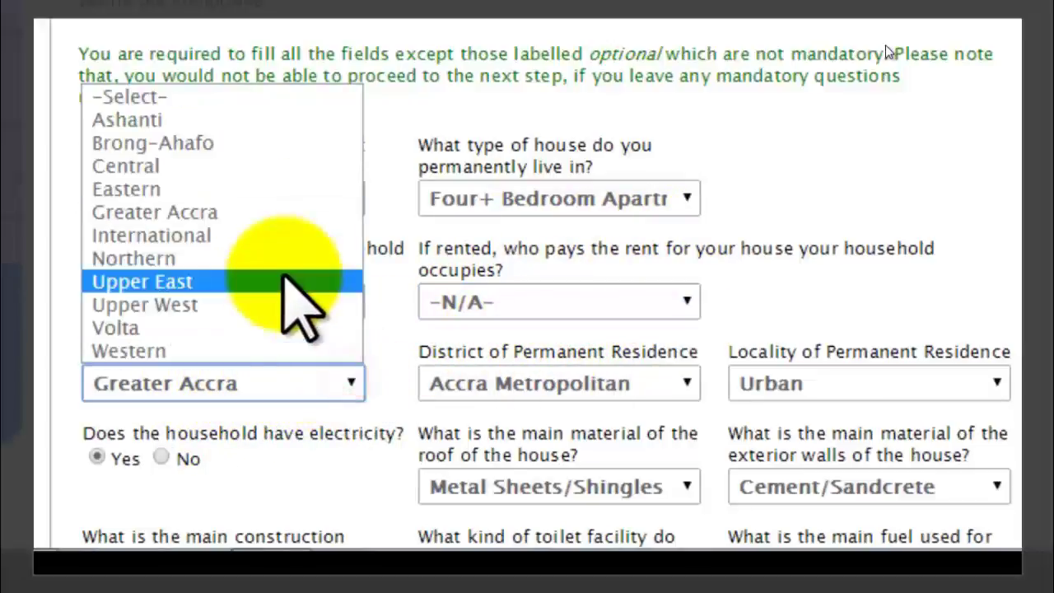
left_click(267, 212)
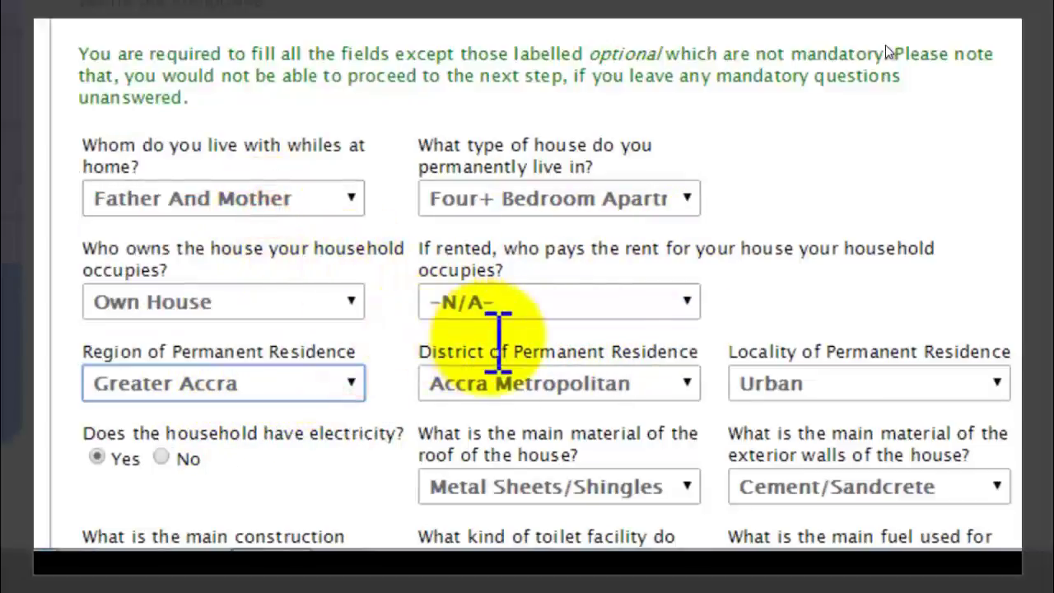
left_click(685, 387)
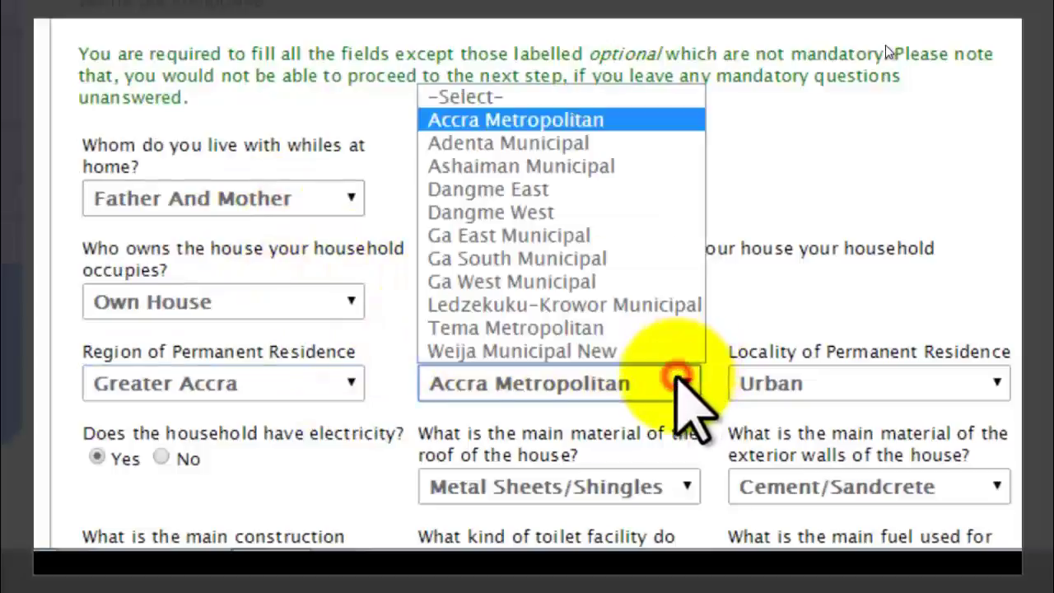
left_click(581, 120)
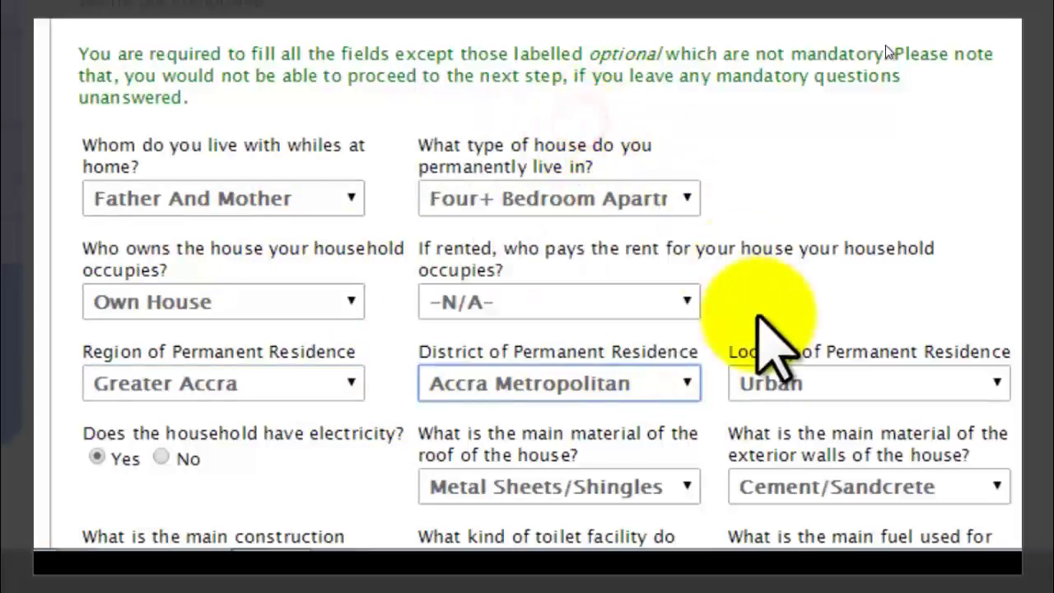
left_click(955, 390)
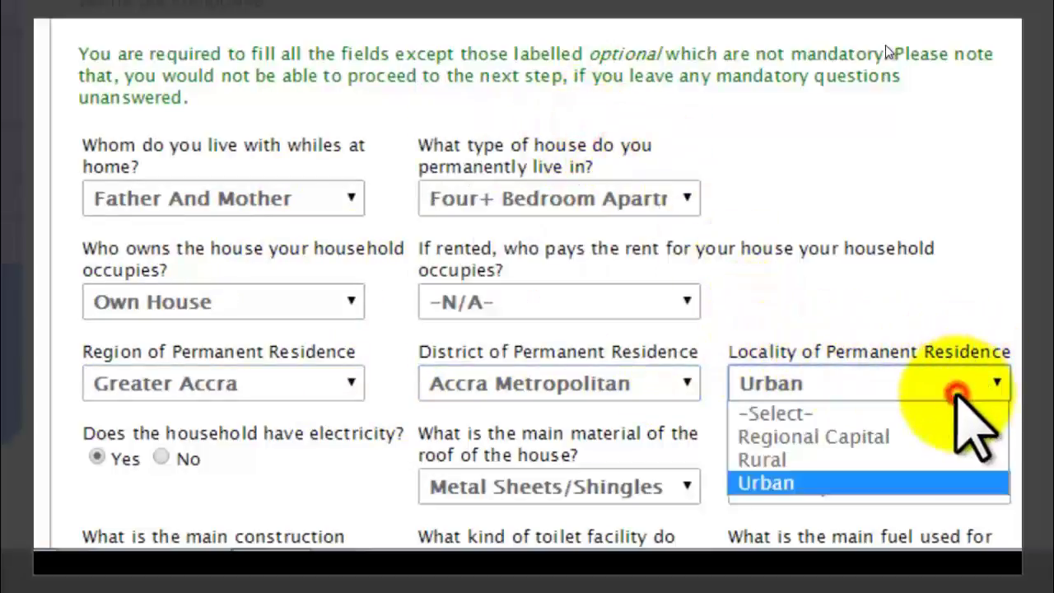
left_click(842, 485)
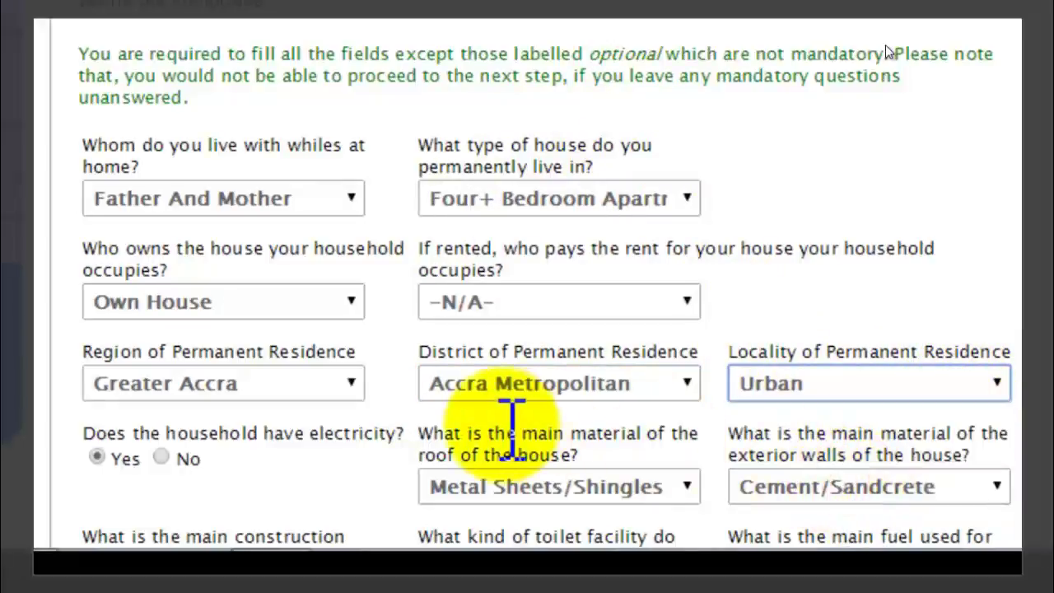
left_click(625, 493)
left_click(589, 339)
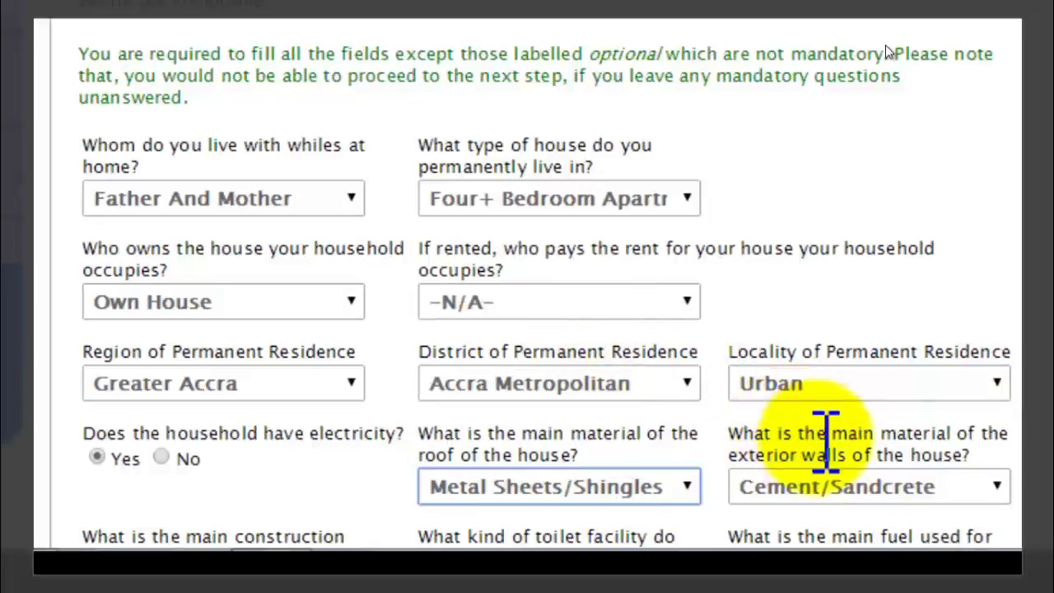
left_click(877, 486)
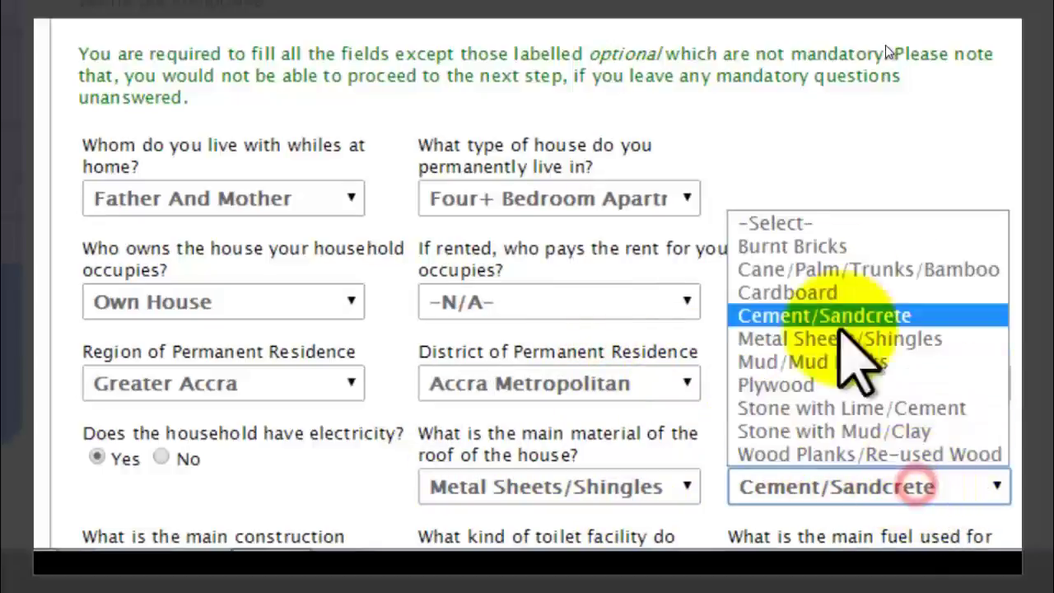
left_click(826, 316)
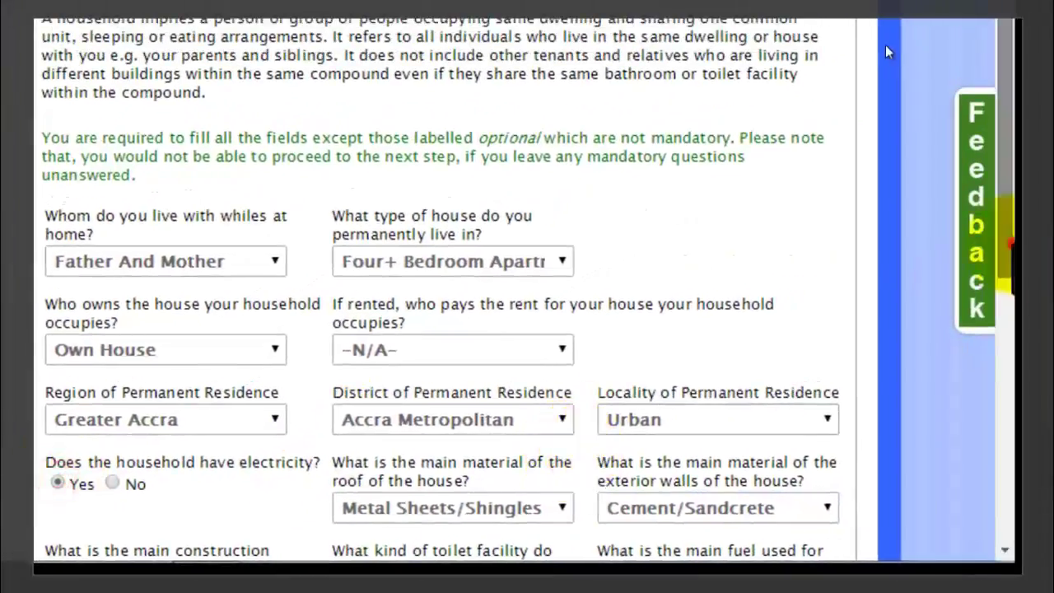
Keep Cement/Concrete floor, Public Toilet (paid) and Charcoal as the cooking fuel.
left_click_drag(1008, 243, 999, 525)
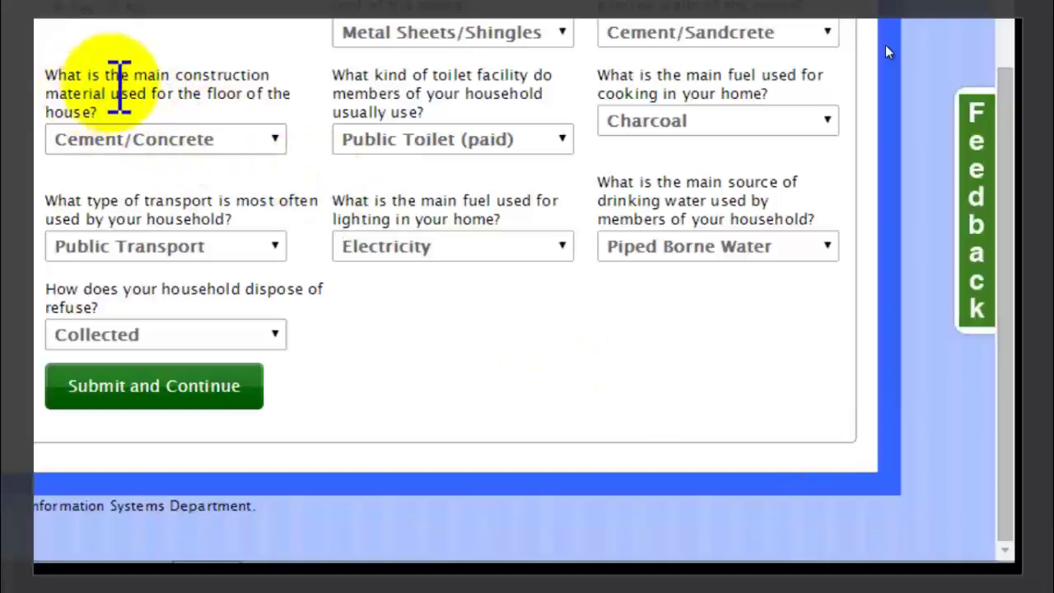
left_click(253, 139)
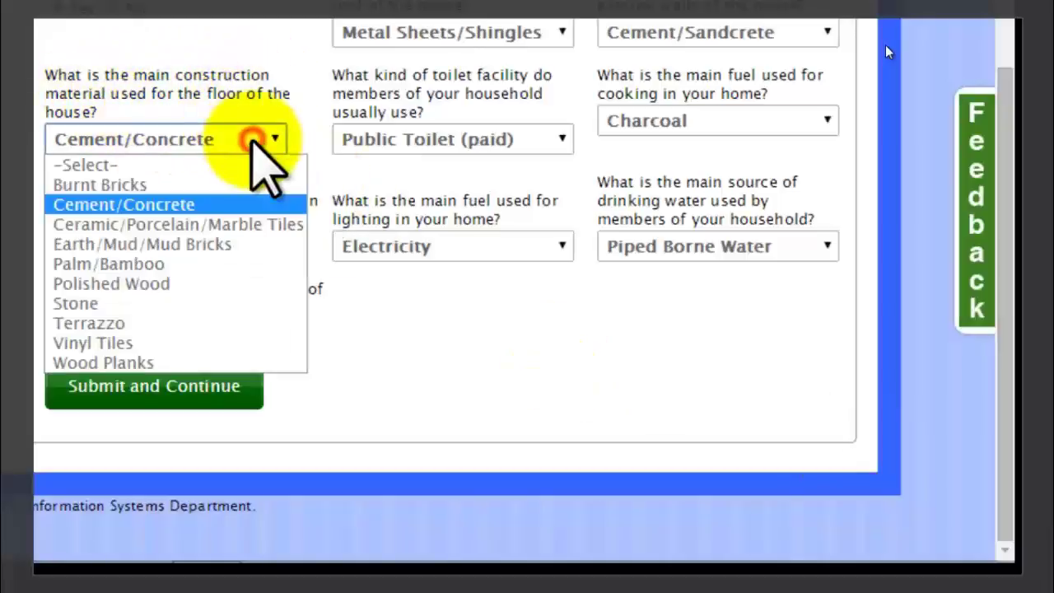
left_click(183, 205)
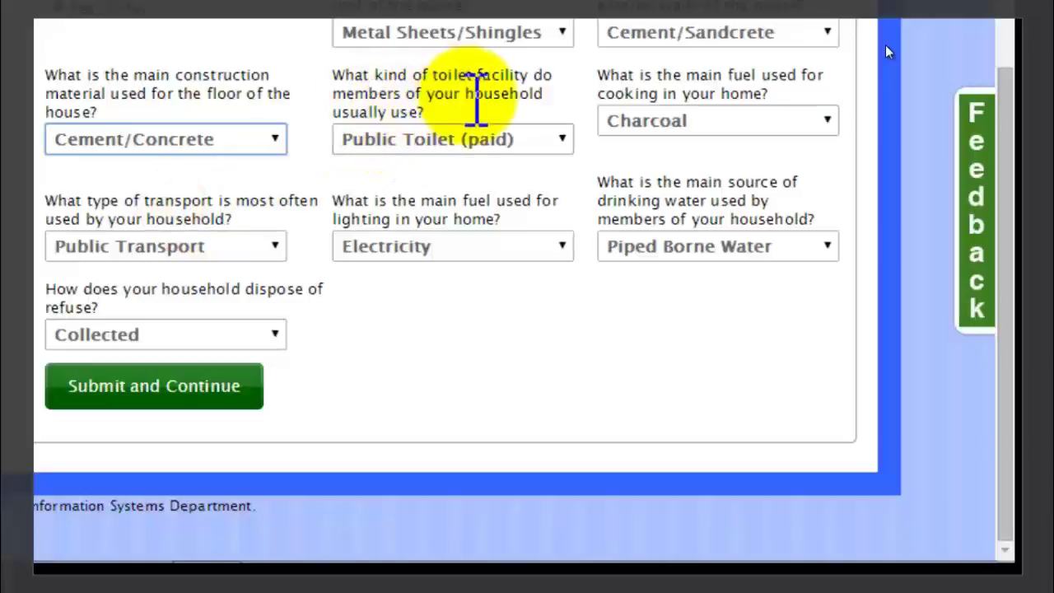
left_click(441, 142)
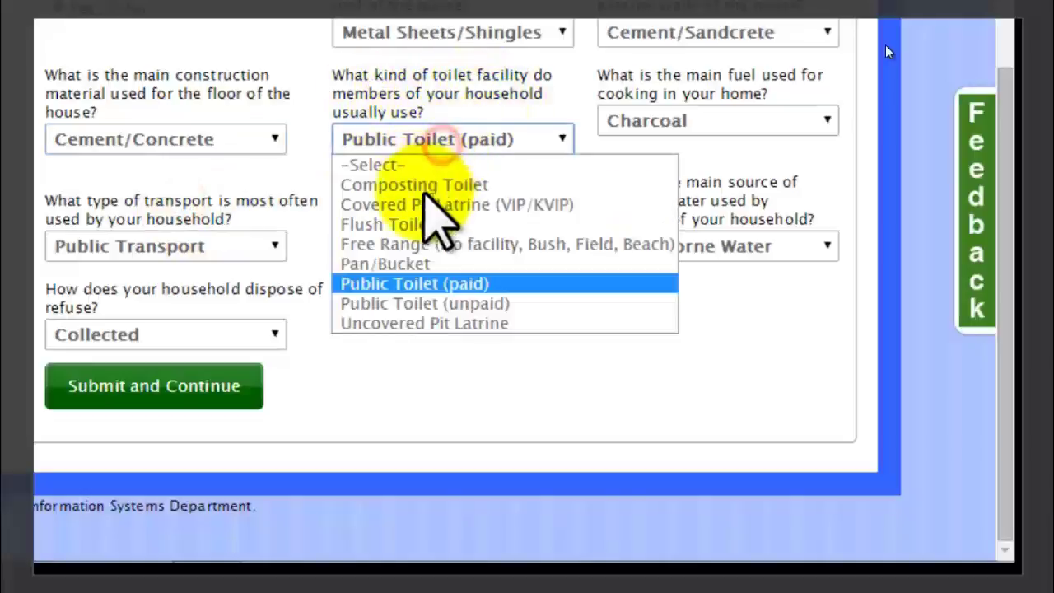
left_click(408, 283)
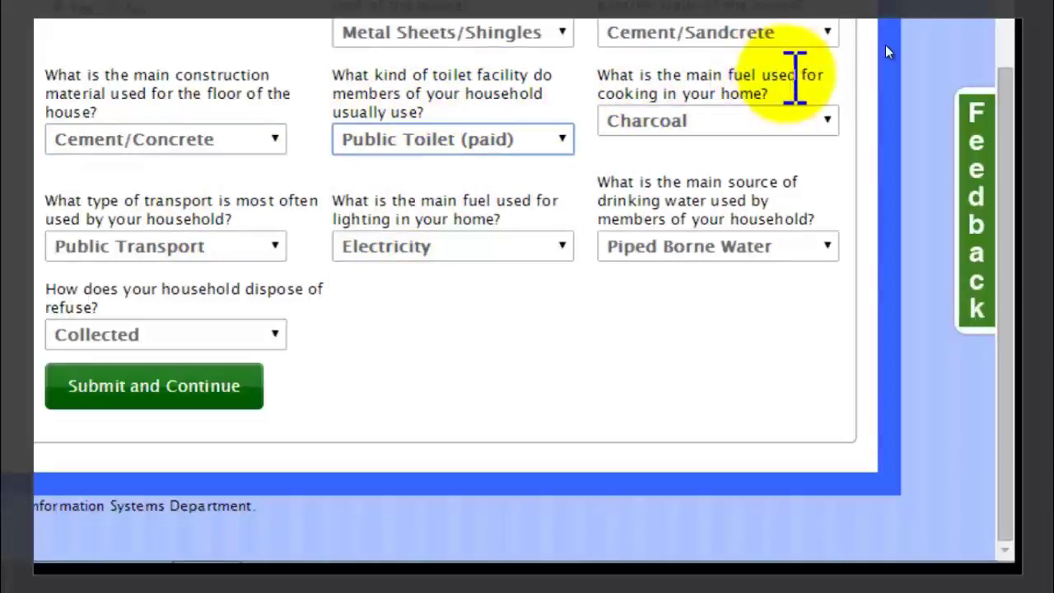
left_click(748, 115)
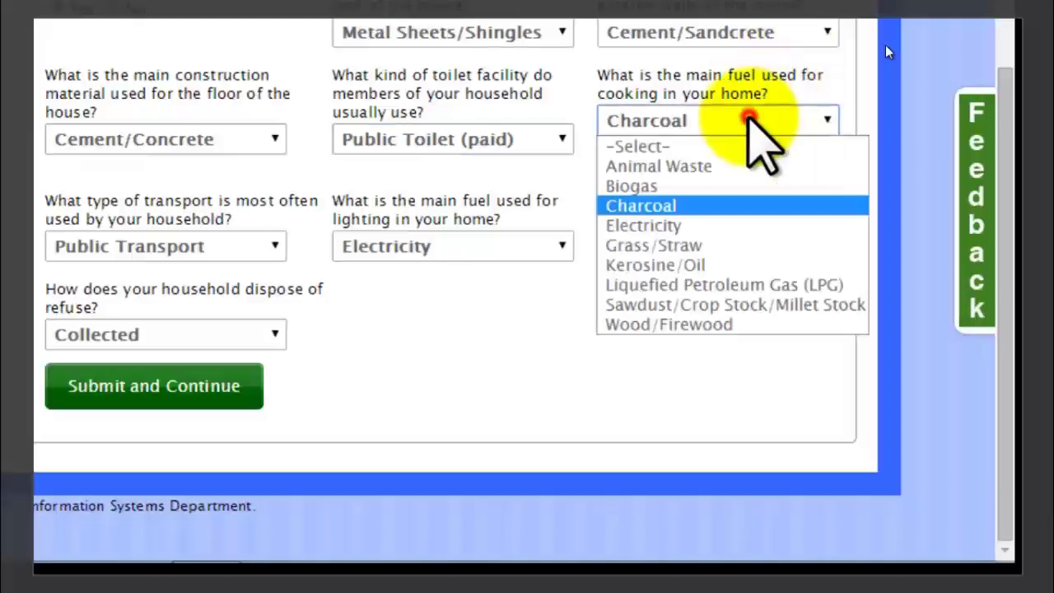
left_click(682, 205)
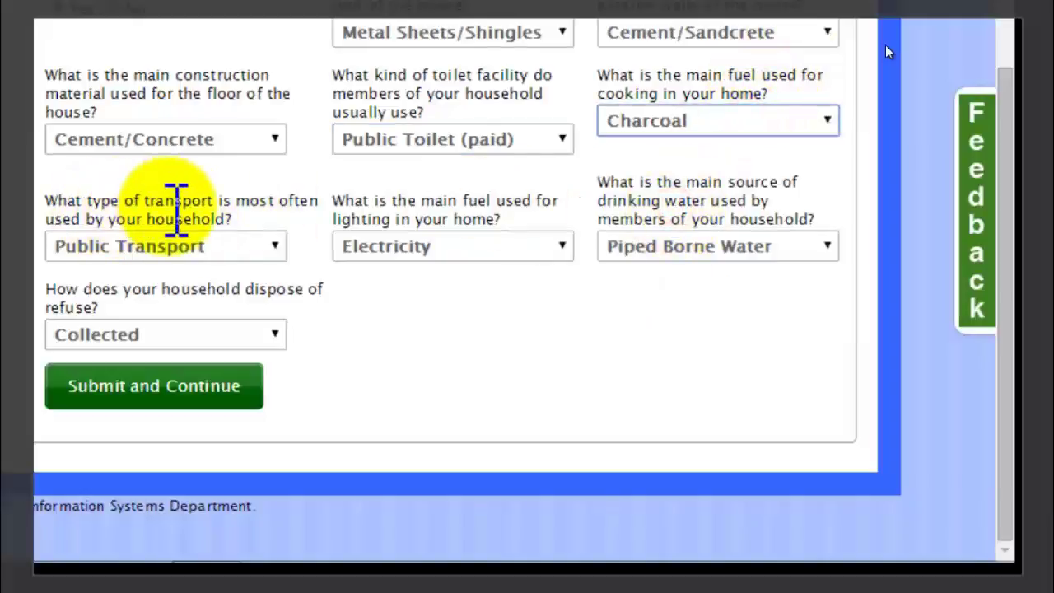
Keep Public Transport, Electricity, Piped Borne Water and Collected refuse, then submit the household answers.
left_click(239, 248)
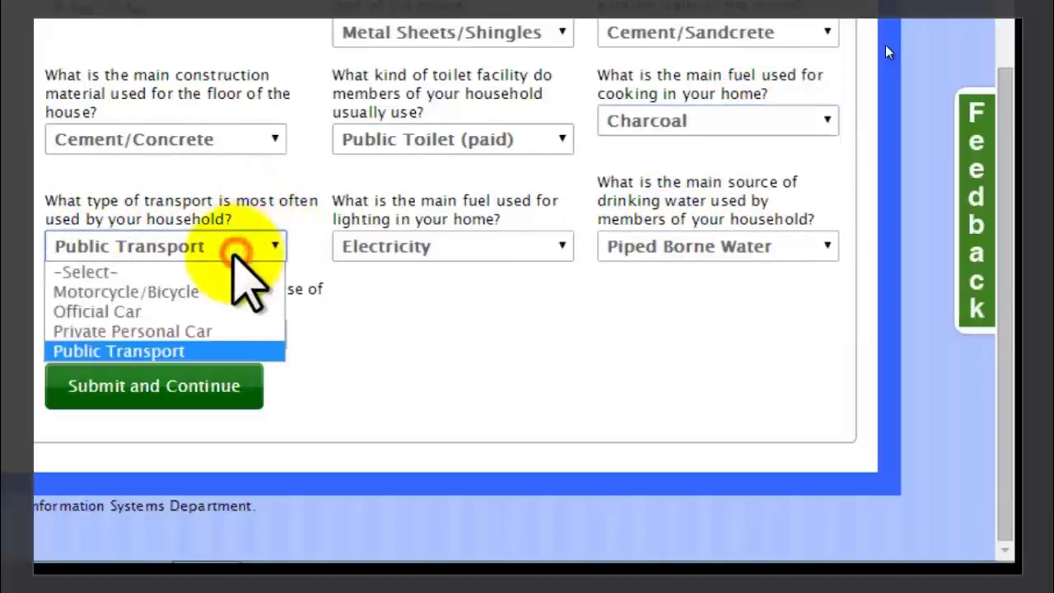
left_click(165, 351)
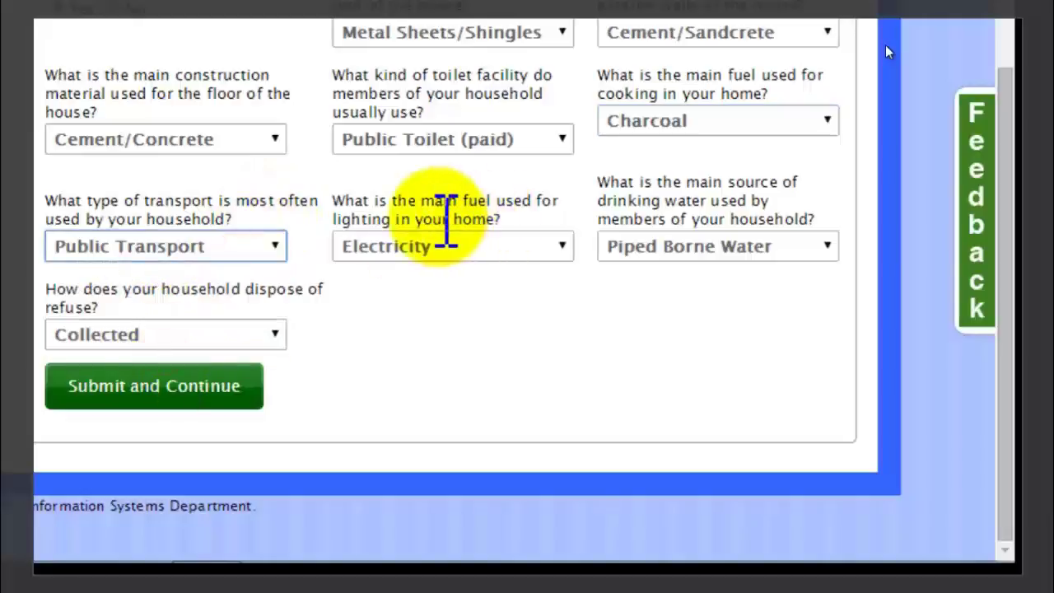
left_click(527, 247)
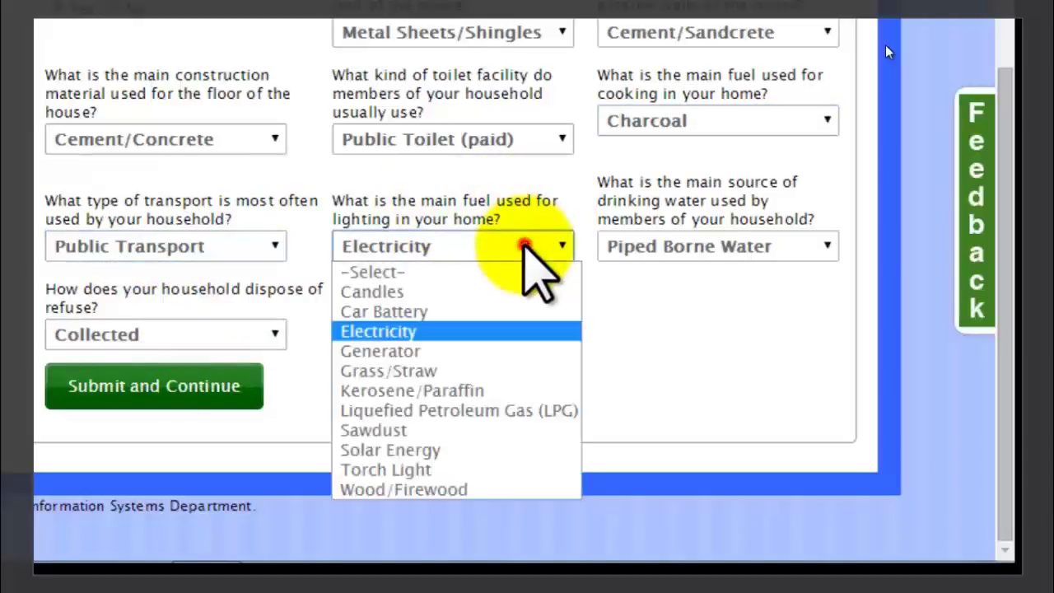
left_click(437, 331)
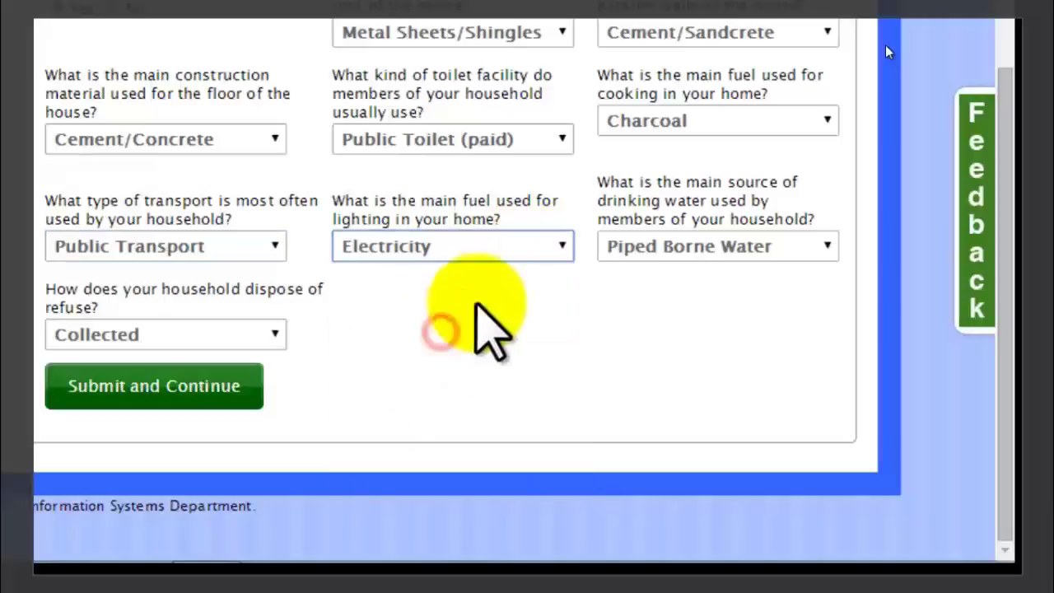
left_click(655, 250)
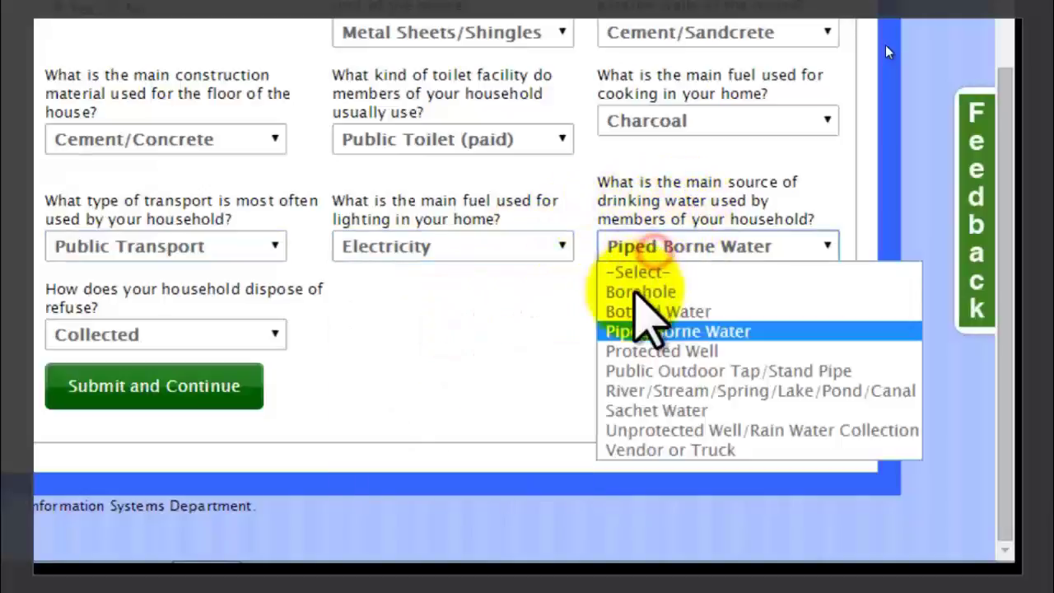
left_click(635, 332)
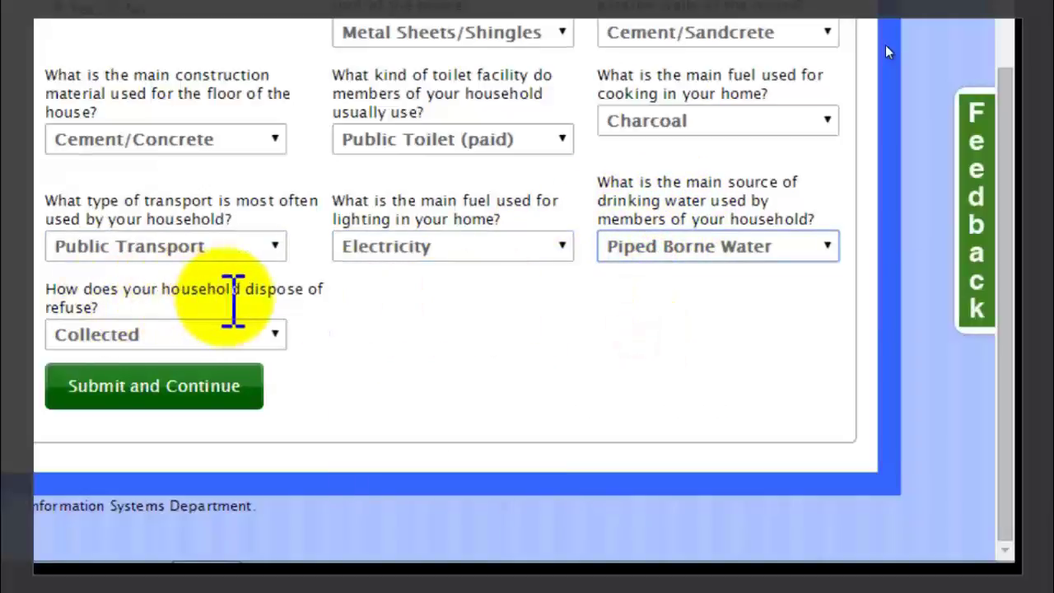
left_click(272, 329)
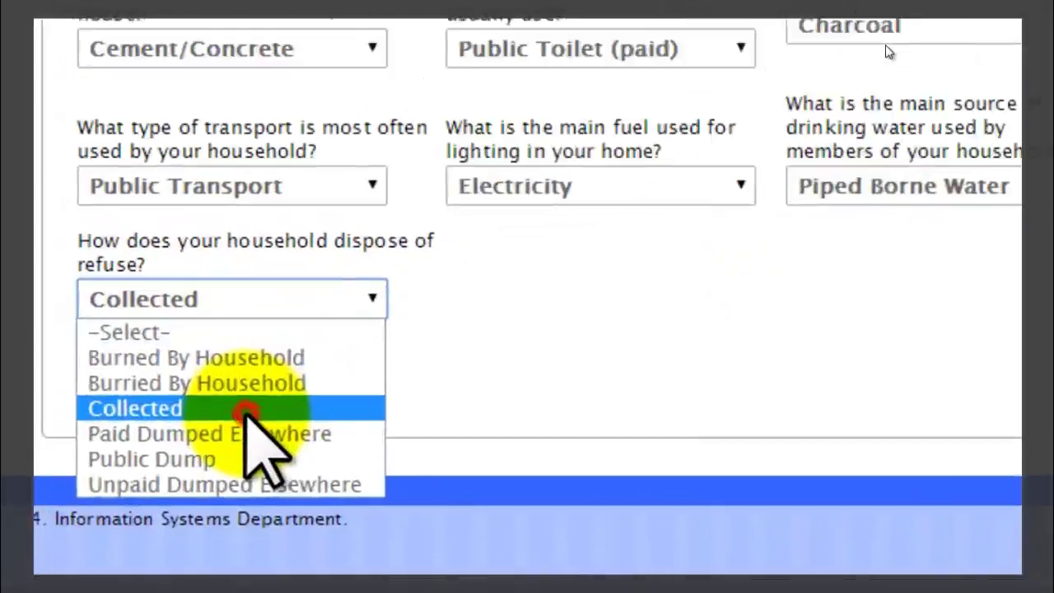
left_click(247, 410)
left_click(220, 372)
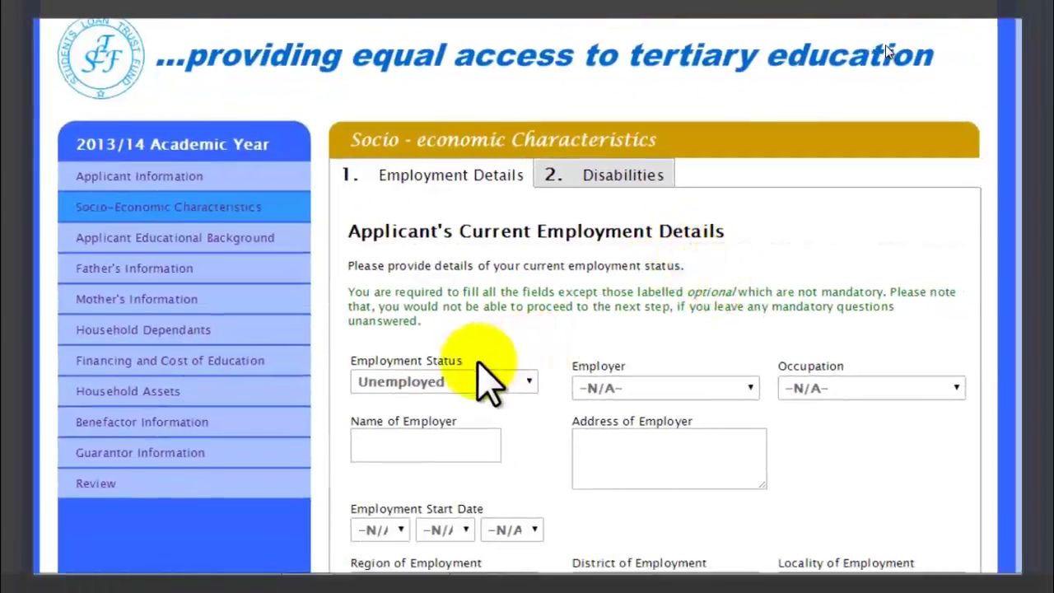
Set Employment Status to Unemployed and submit the current employment details.
left_click(510, 381)
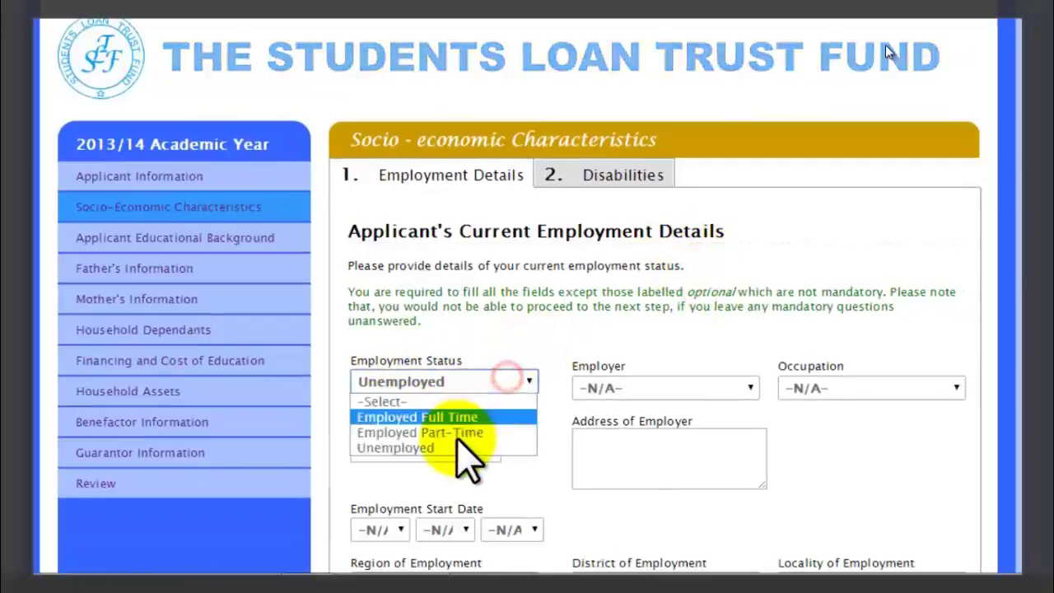
left_click(459, 447)
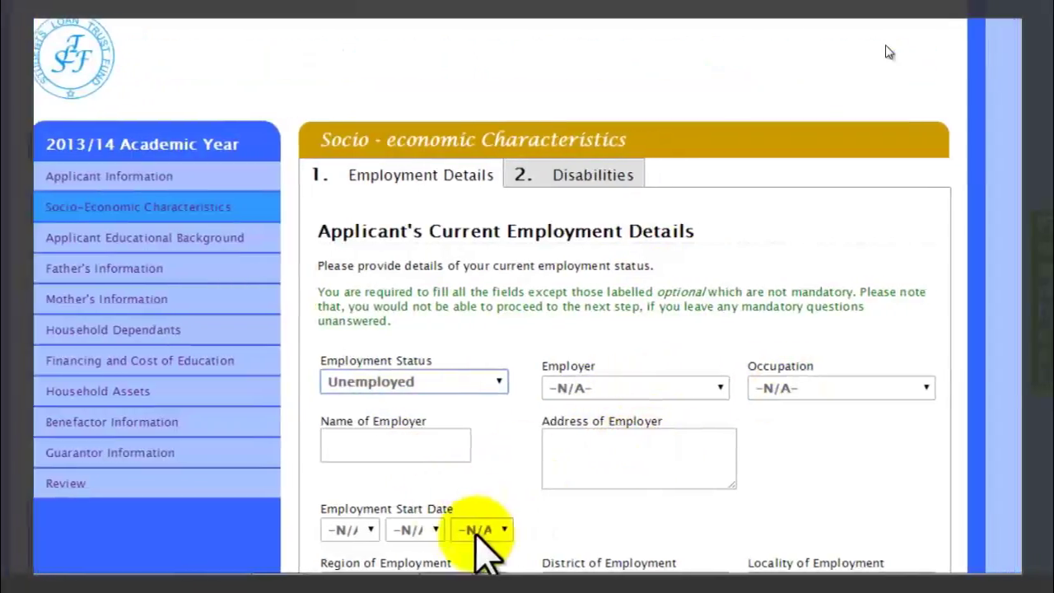
scroll(1000, 448, "down", 3)
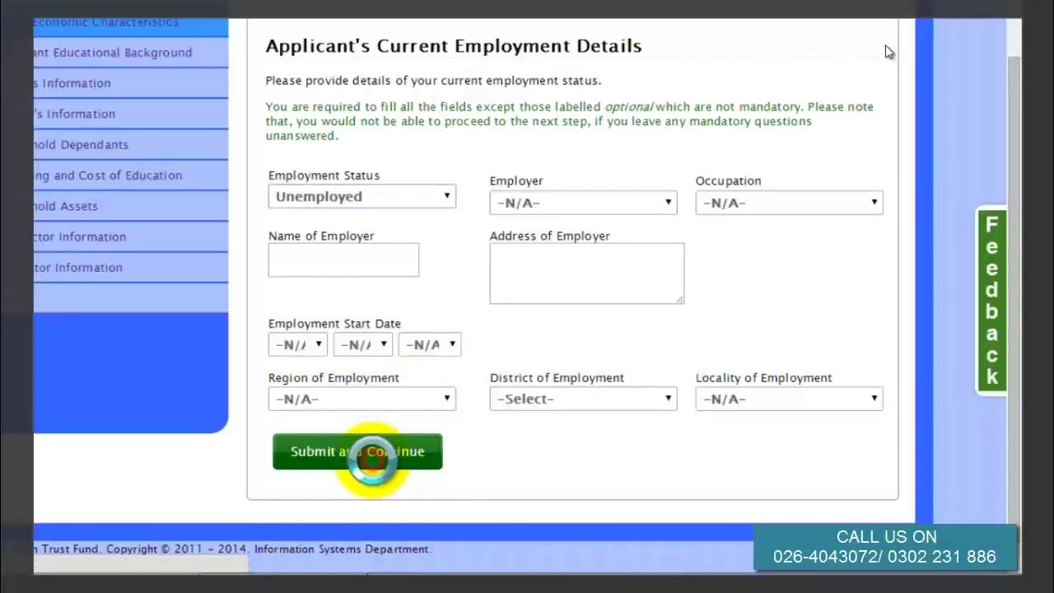
left_click(373, 453)
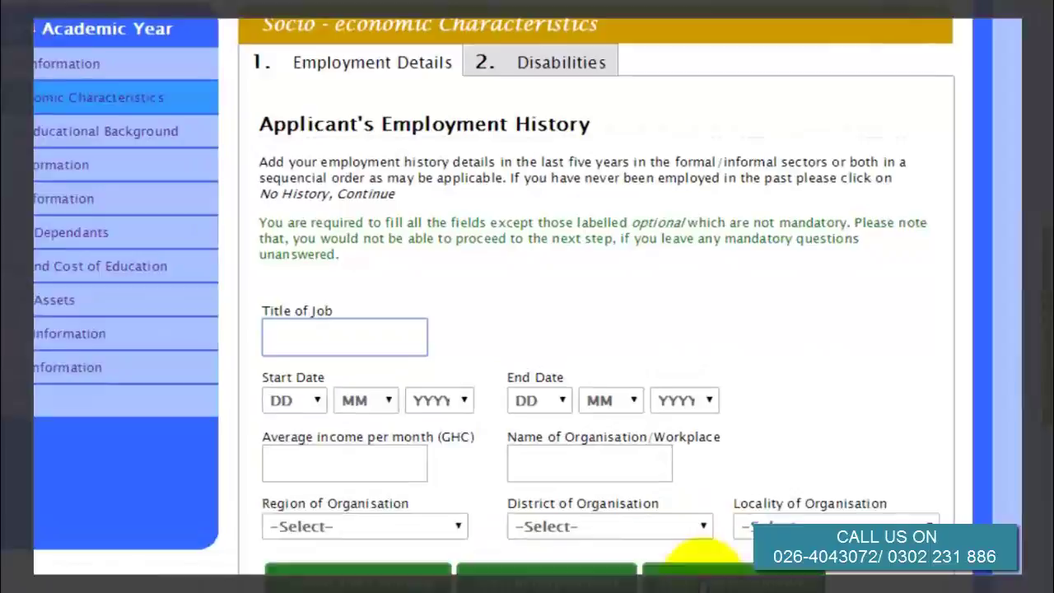
Declare No History, confirm deleting employment entries, and submit Disabilities with no disability.
left_click(682, 540)
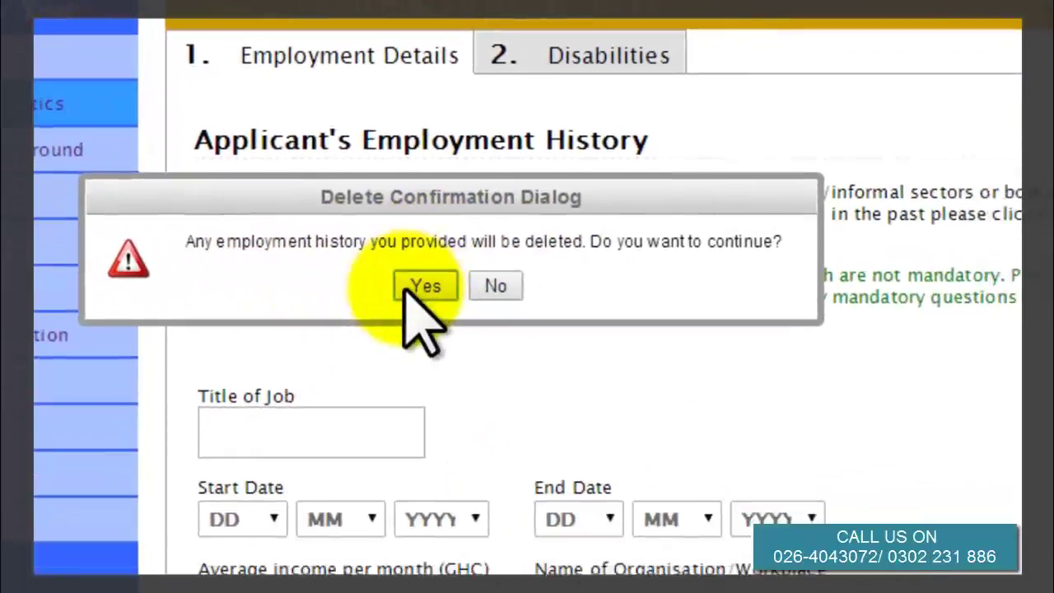
left_click(484, 341)
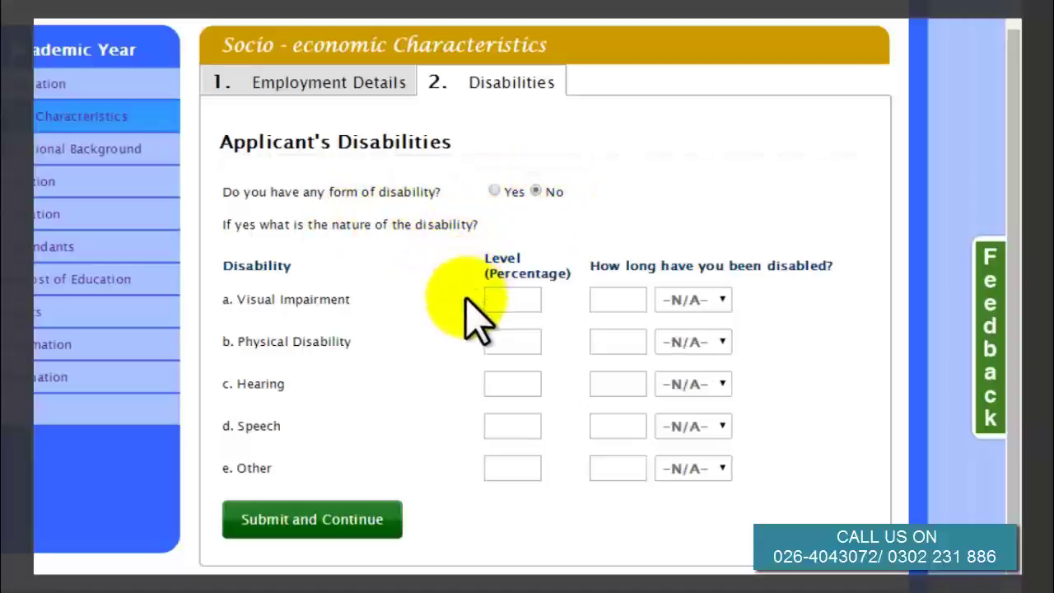
left_click(313, 521)
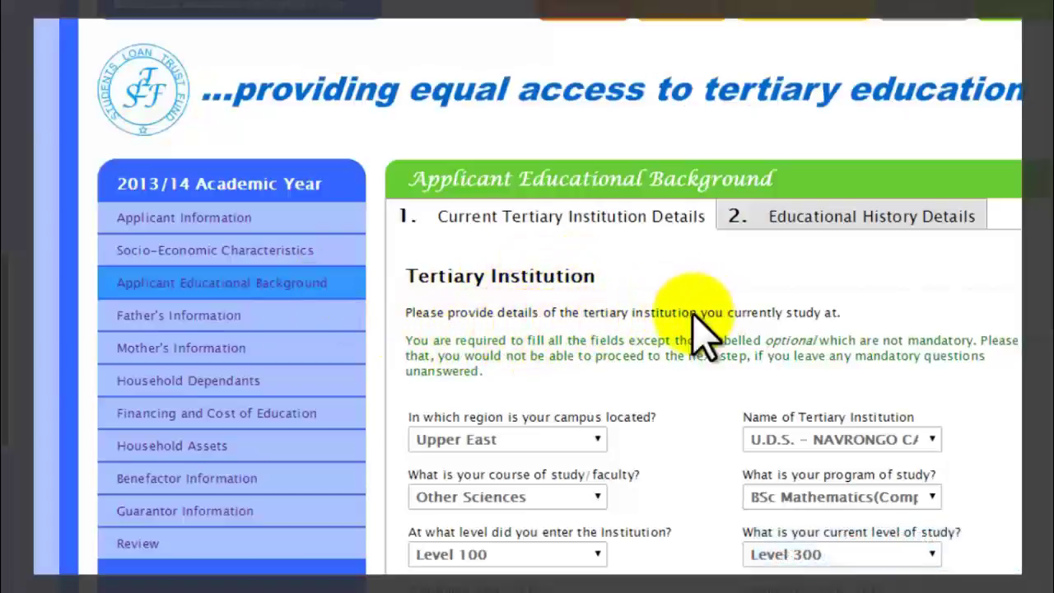
Keep Upper East, U.D.S. Navrongo, Other Sciences, BSc Mathematics, entry Level 100 and current Level 300.
left_click(594, 437)
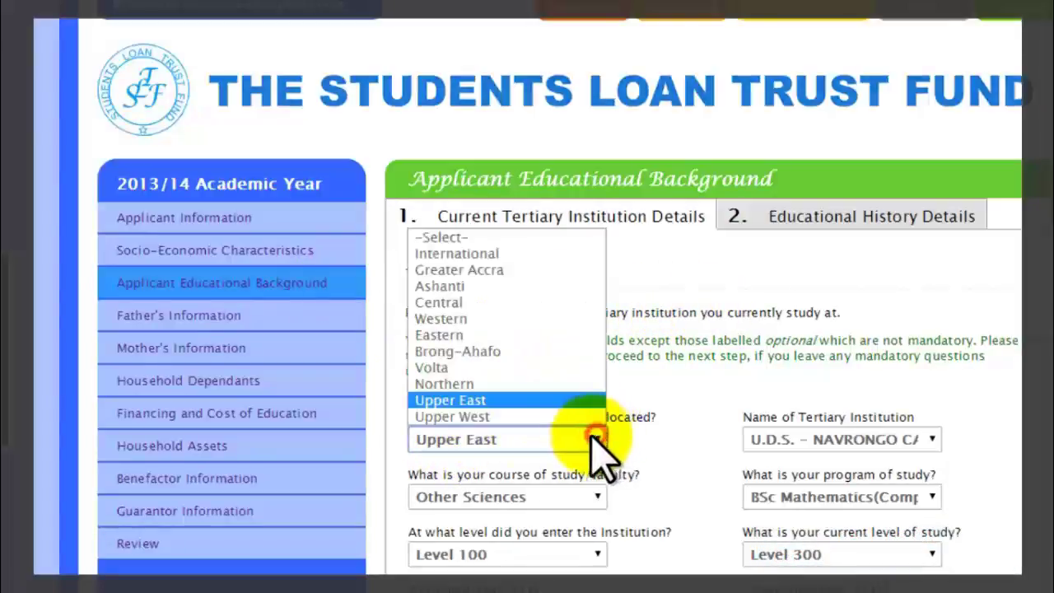
left_click(536, 402)
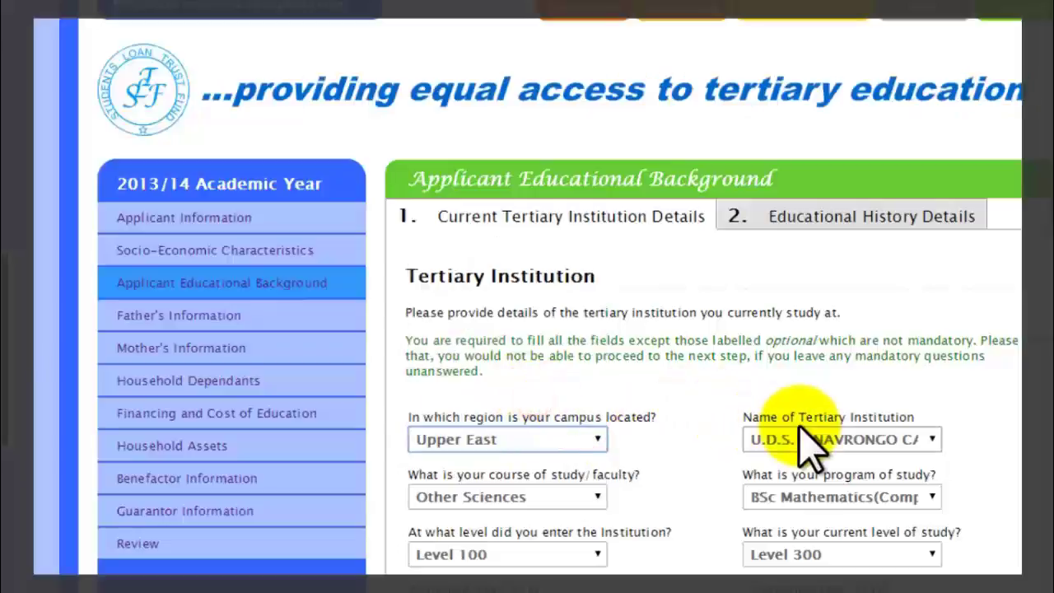
left_click(933, 438)
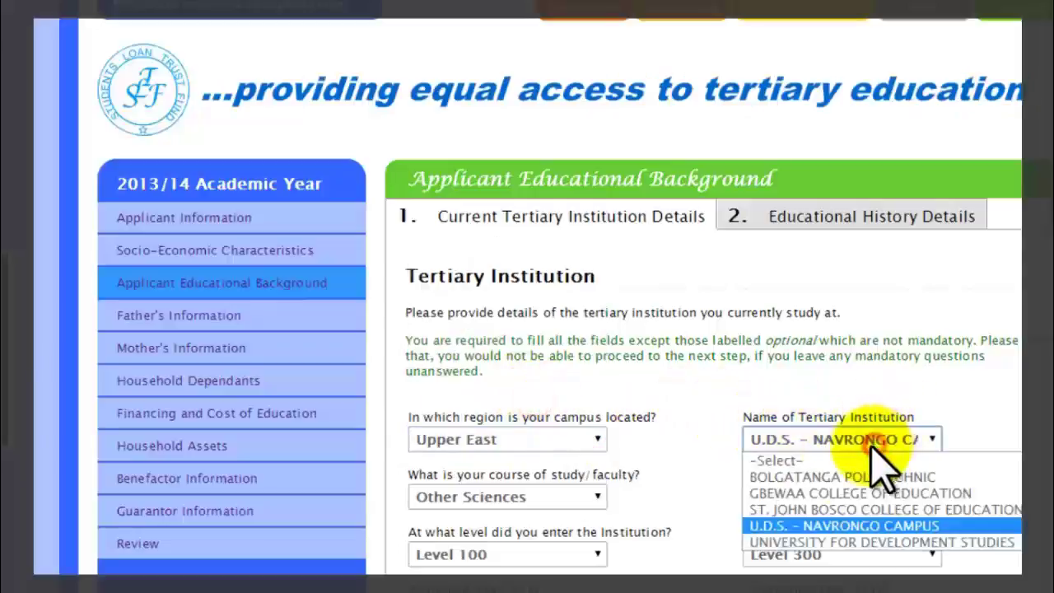
left_click(819, 527)
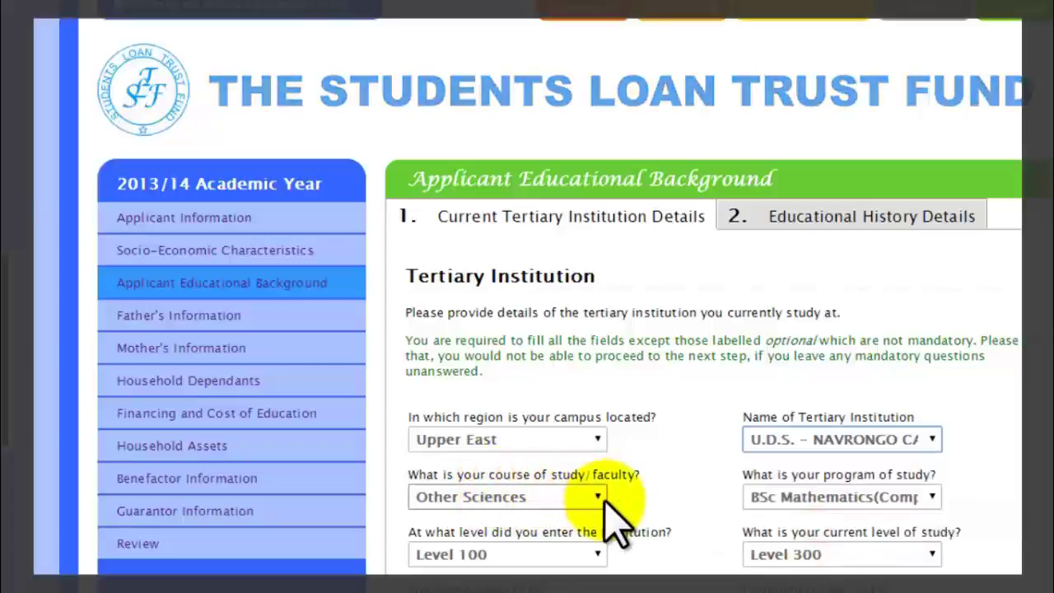
left_click(601, 498)
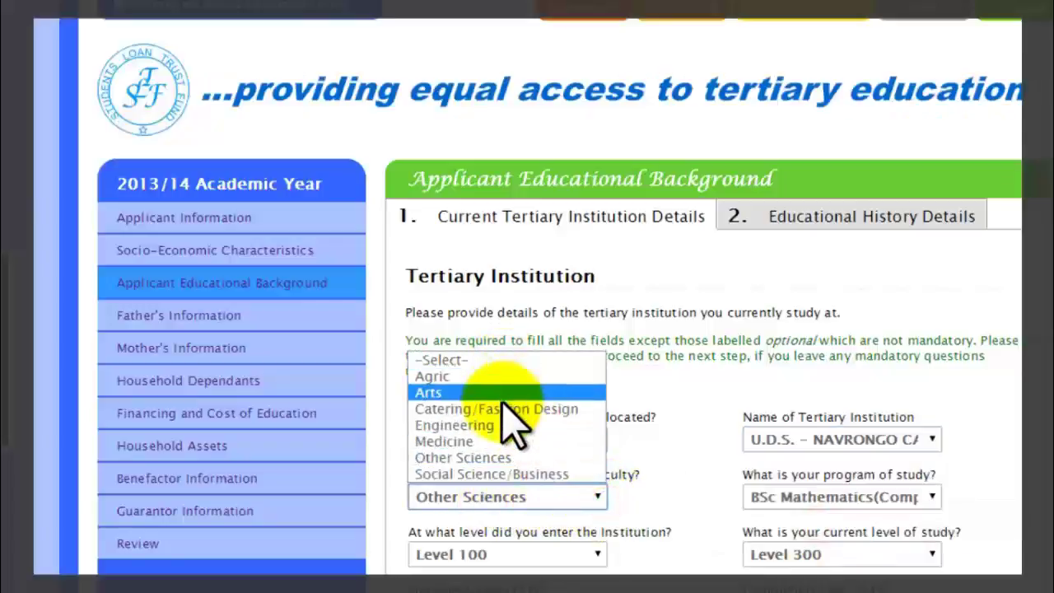
left_click(503, 460)
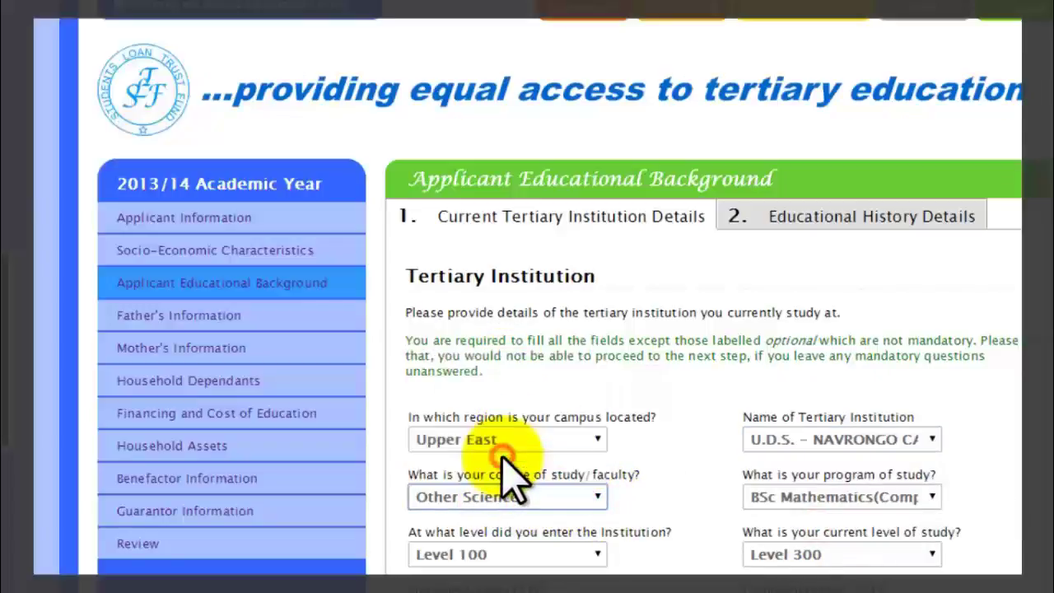
left_click(905, 496)
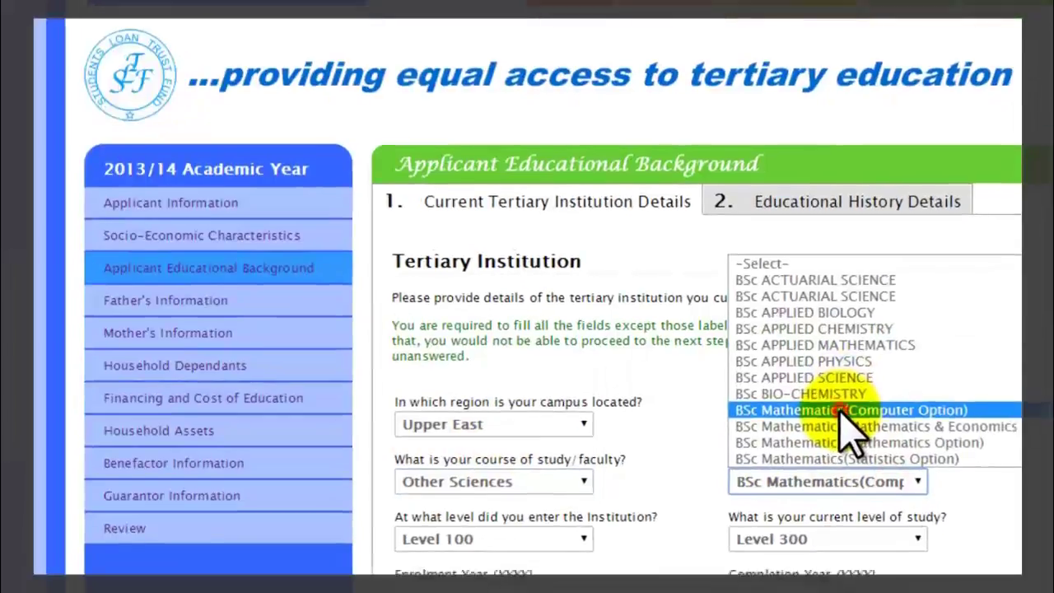
left_click(840, 427)
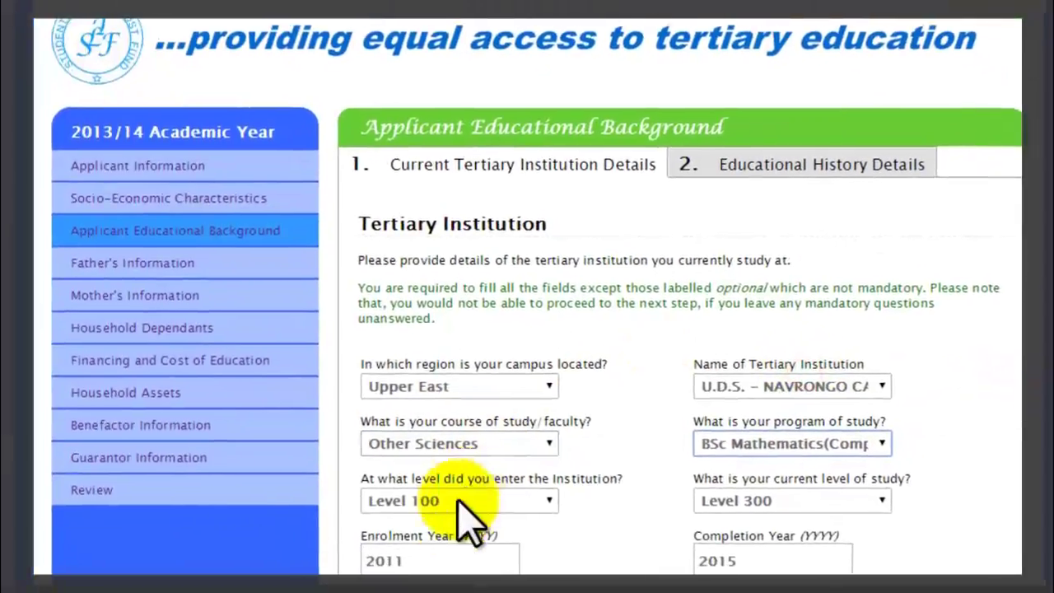
left_click(544, 504)
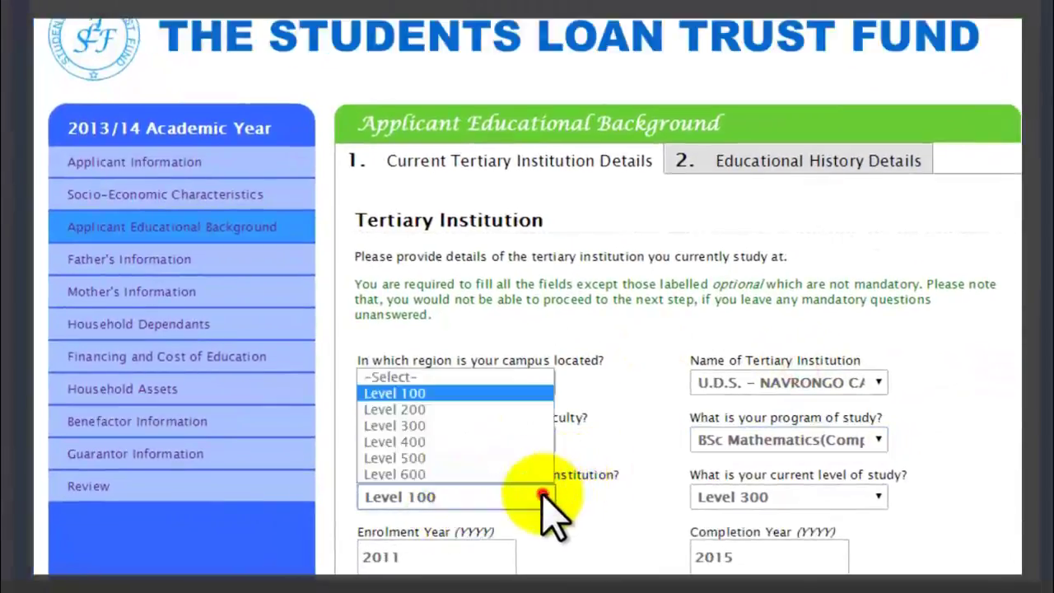
left_click(467, 394)
left_click(878, 496)
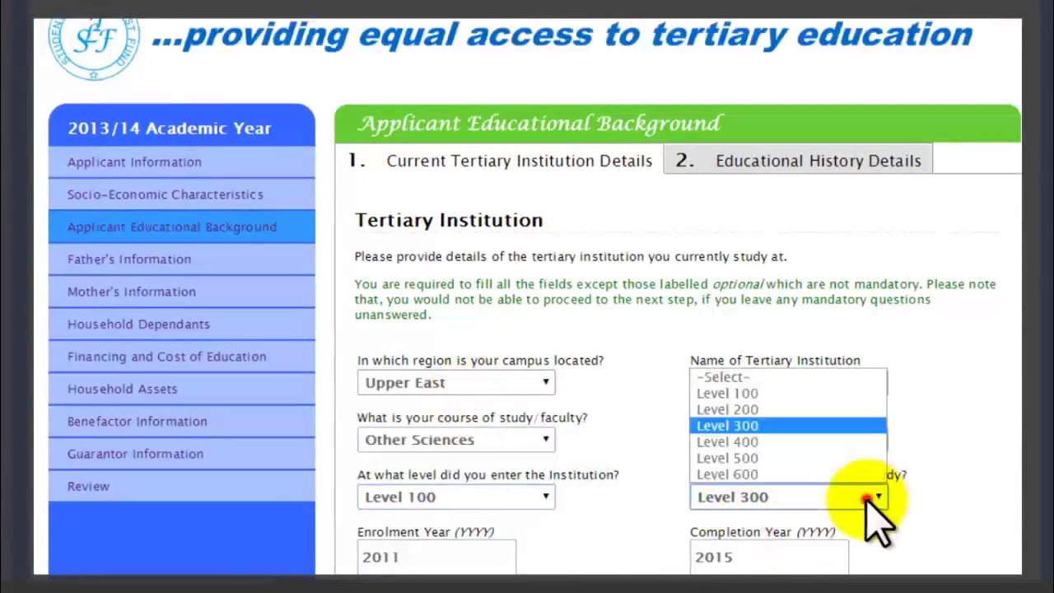
left_click(786, 427)
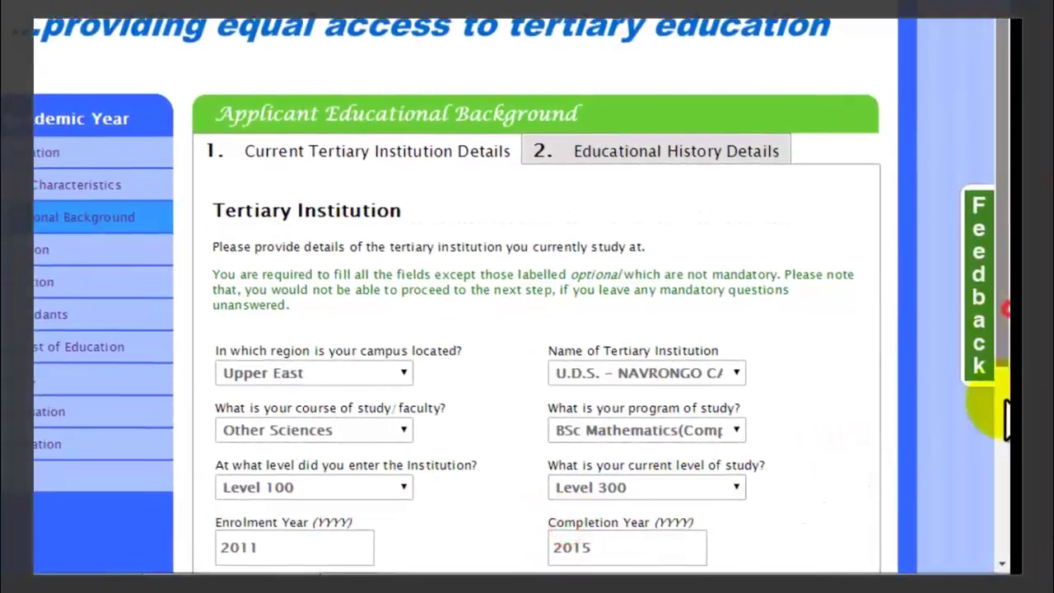
Keep Father for fees and upkeep and Other Privately Owned accommodation, then submit tertiary details.
scroll(1001, 494, "down", 3)
scroll(1001, 494, "down", 2)
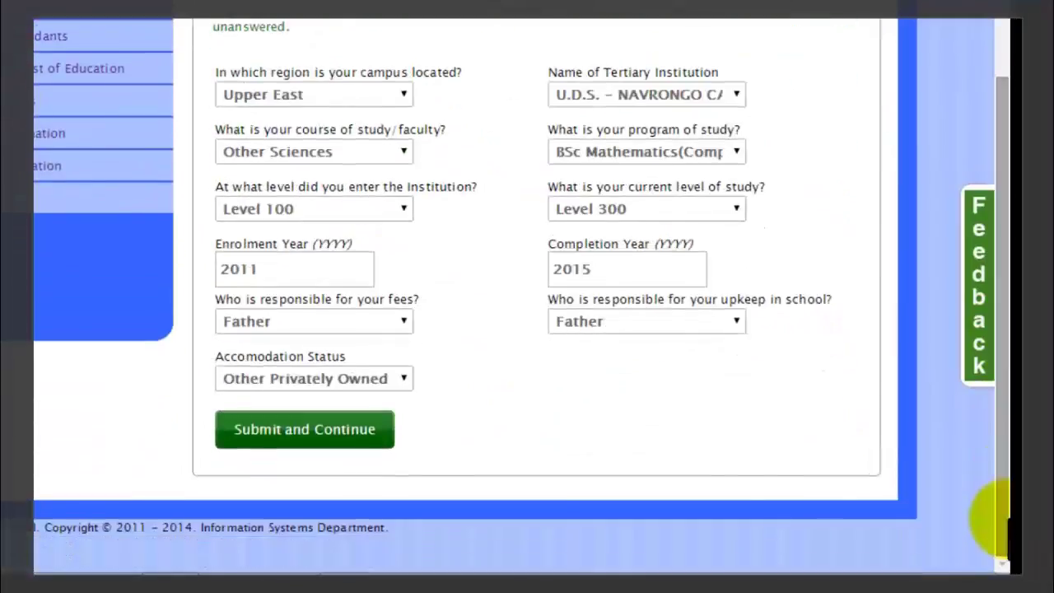
left_click(400, 330)
left_click(363, 374)
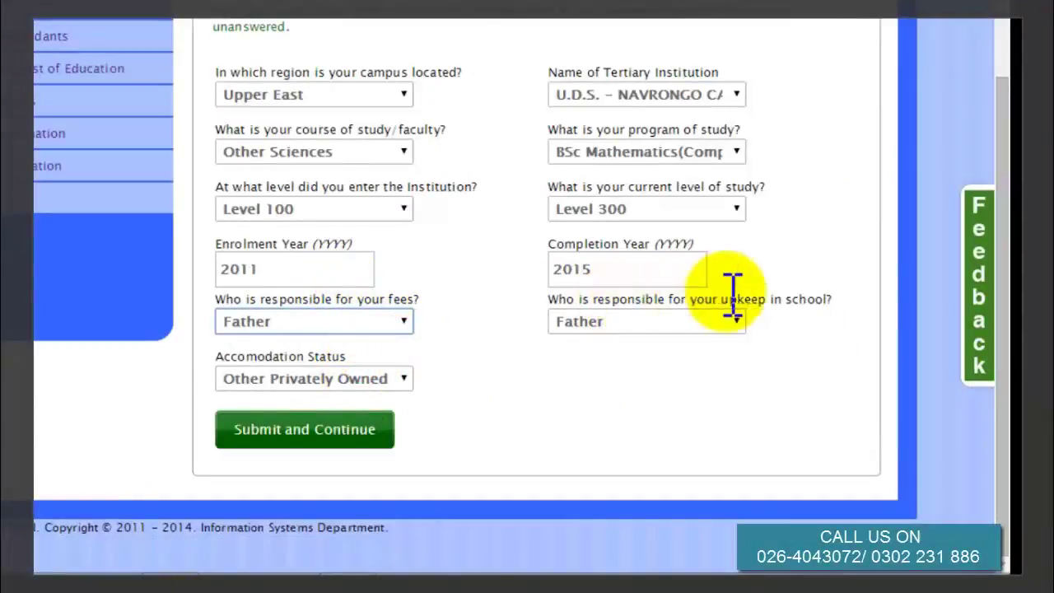
left_click(733, 322)
left_click(655, 378)
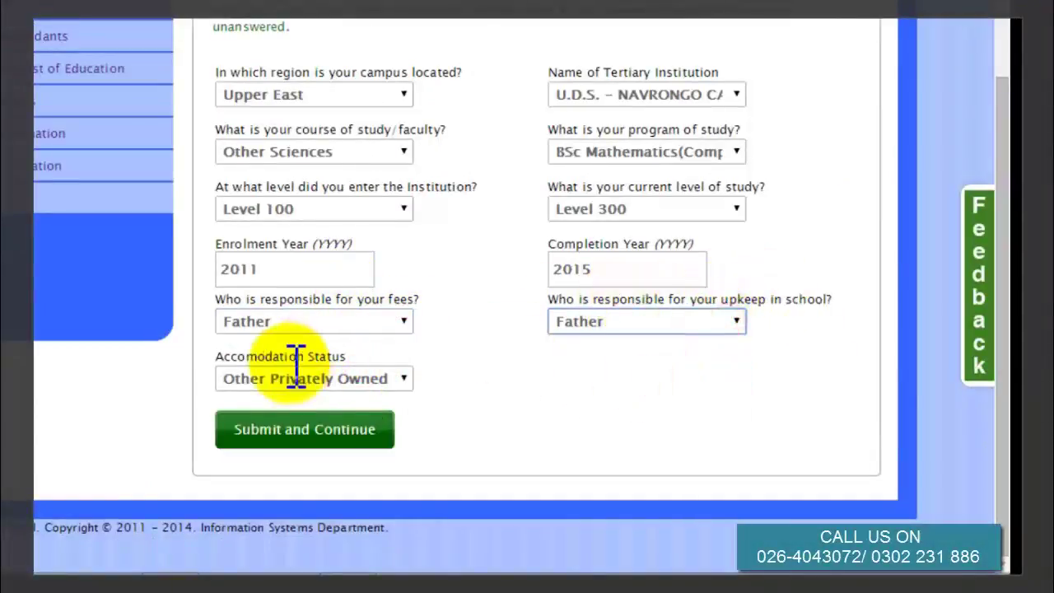
left_click(403, 378)
left_click(355, 432)
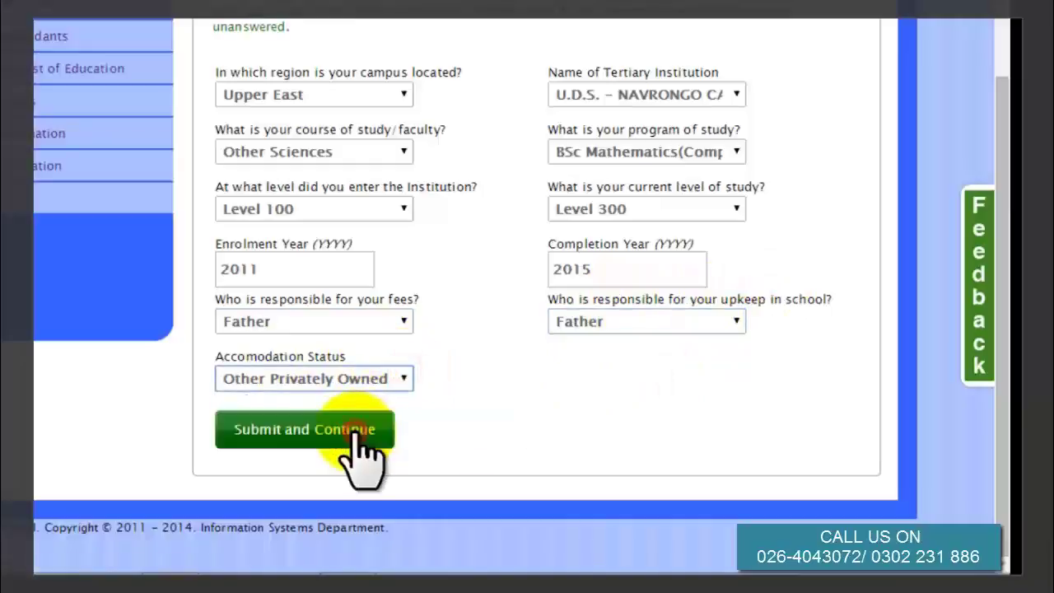
left_click(327, 437)
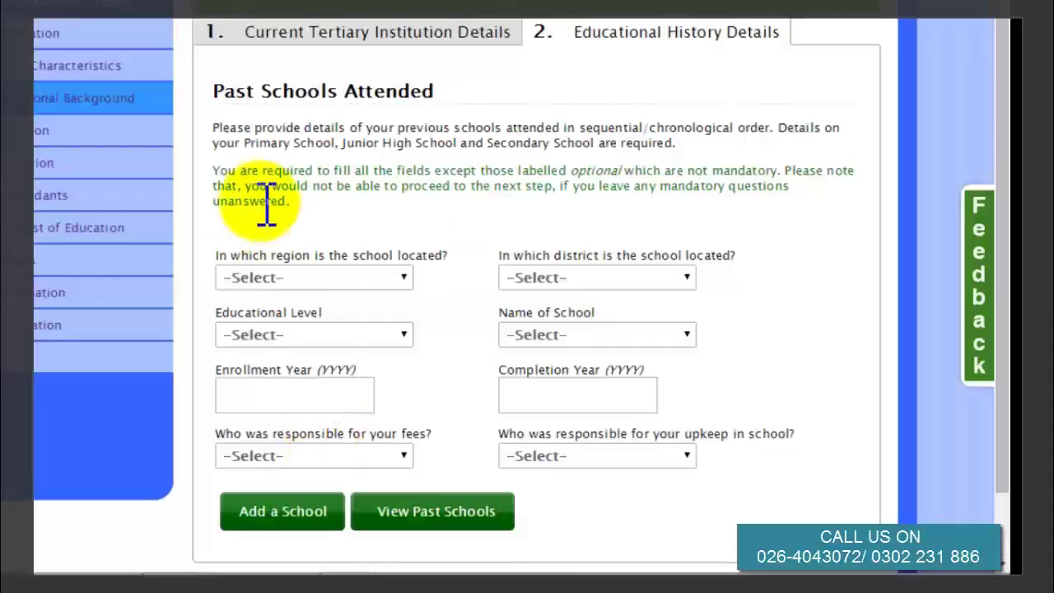
Set the past school to Greater Accra, Ga East Municipal, Secondary/SSS/SHS, Faith Community Baptist SHS.
left_click(389, 276)
left_click(306, 331)
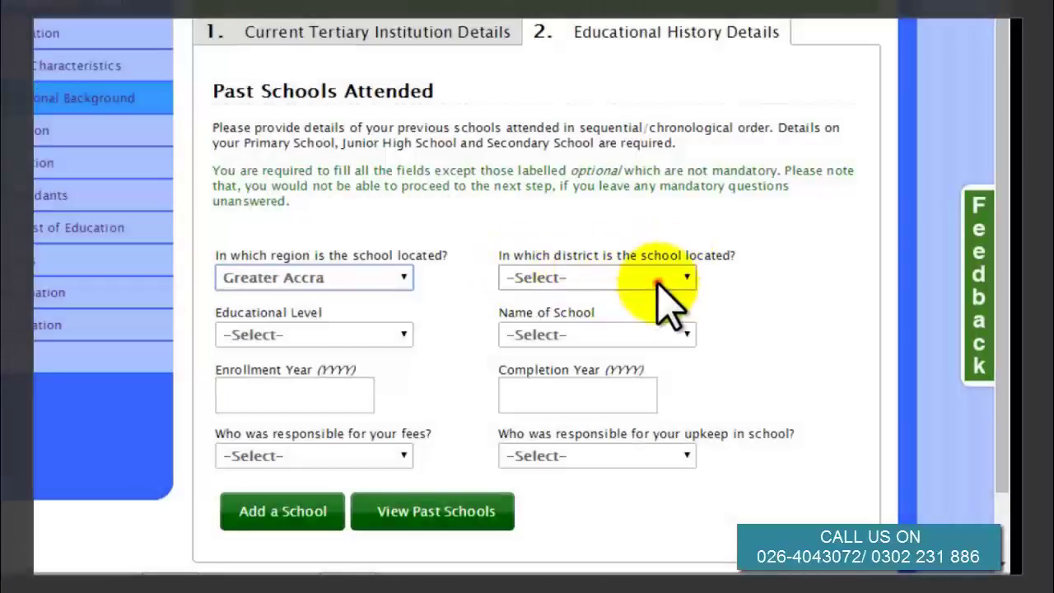
left_click(658, 280)
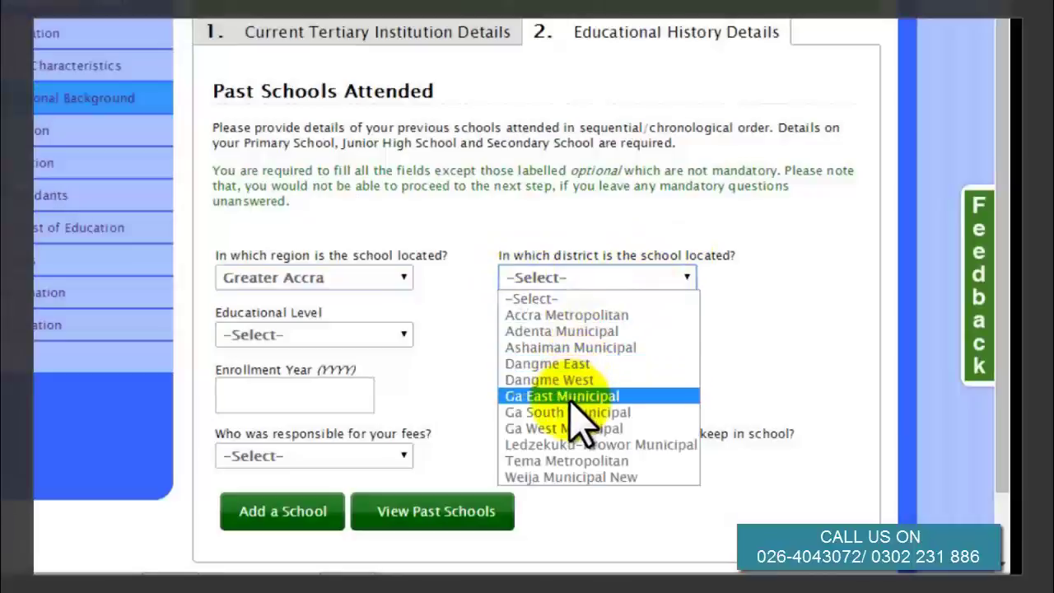
left_click(570, 398)
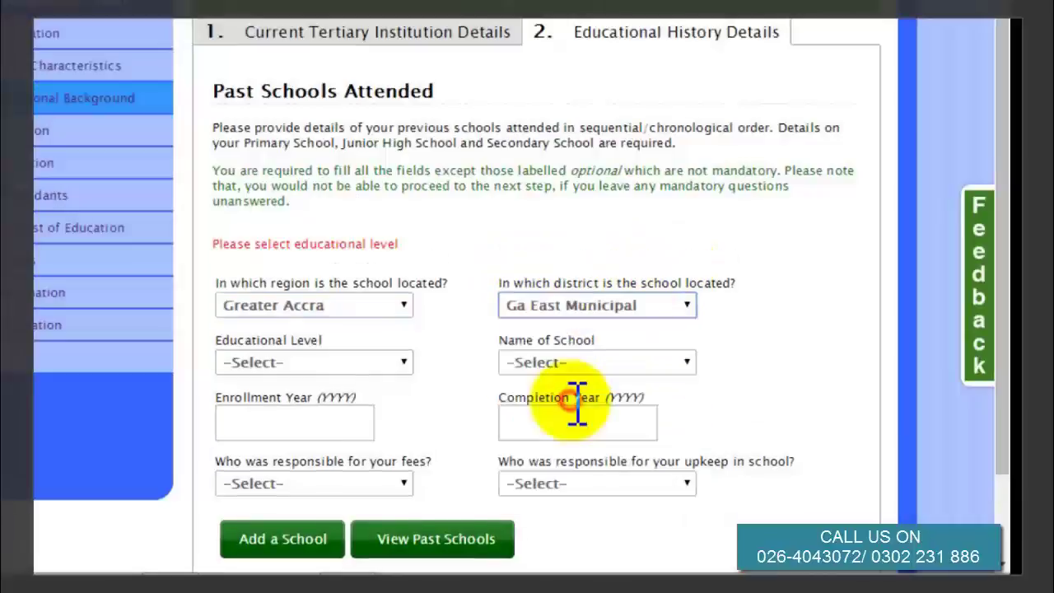
left_click(381, 364)
left_click(317, 445)
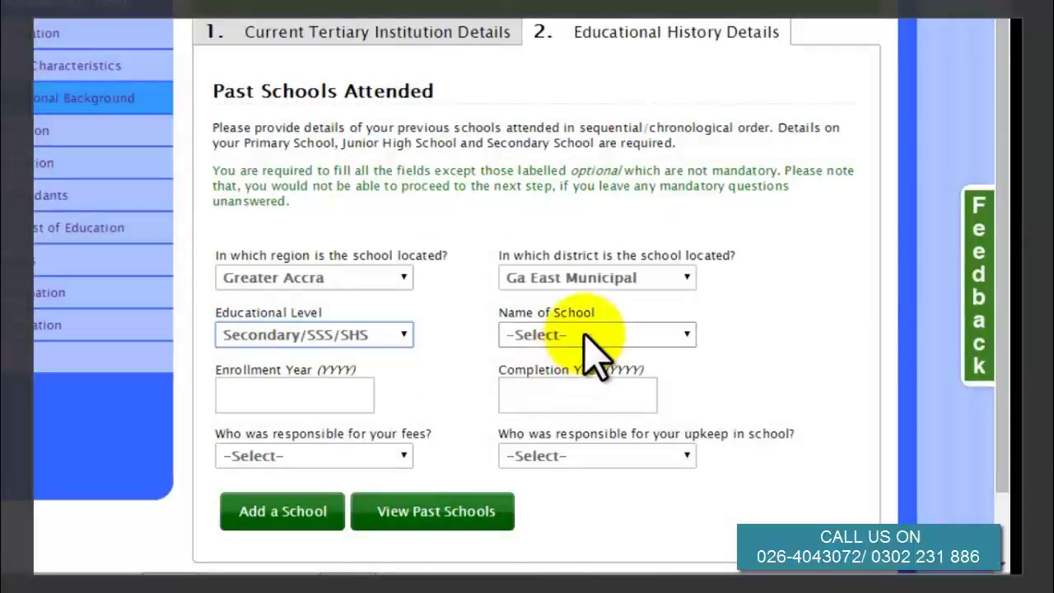
left_click(588, 332)
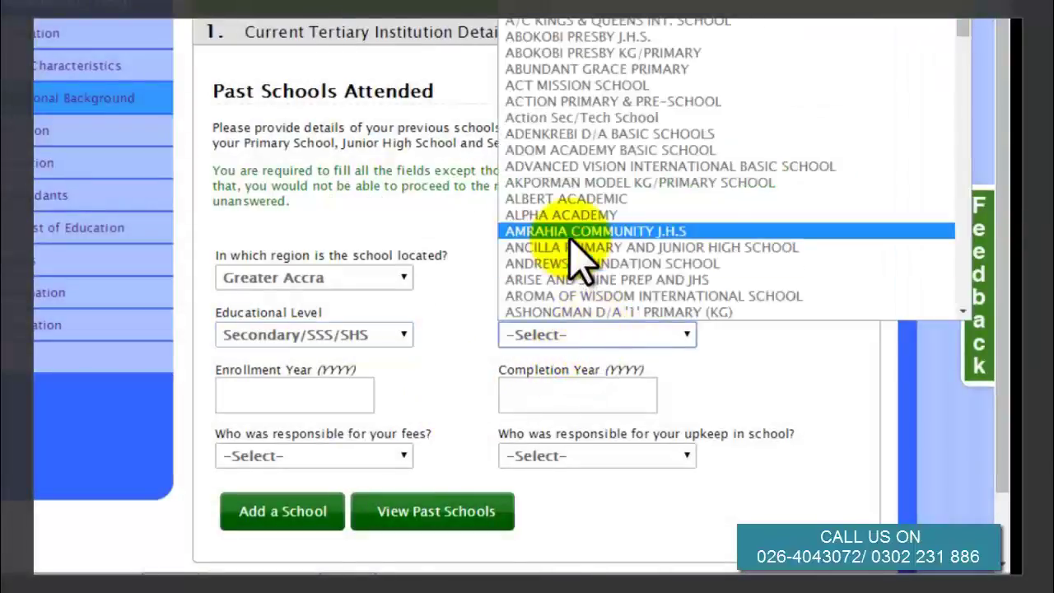
key("f")
key("l")
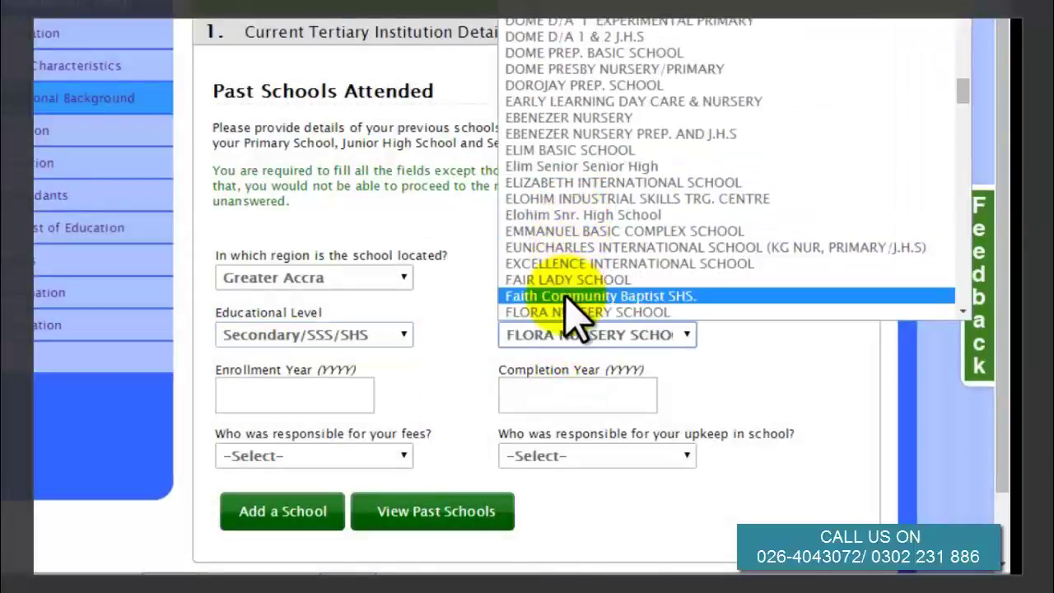
left_click(579, 296)
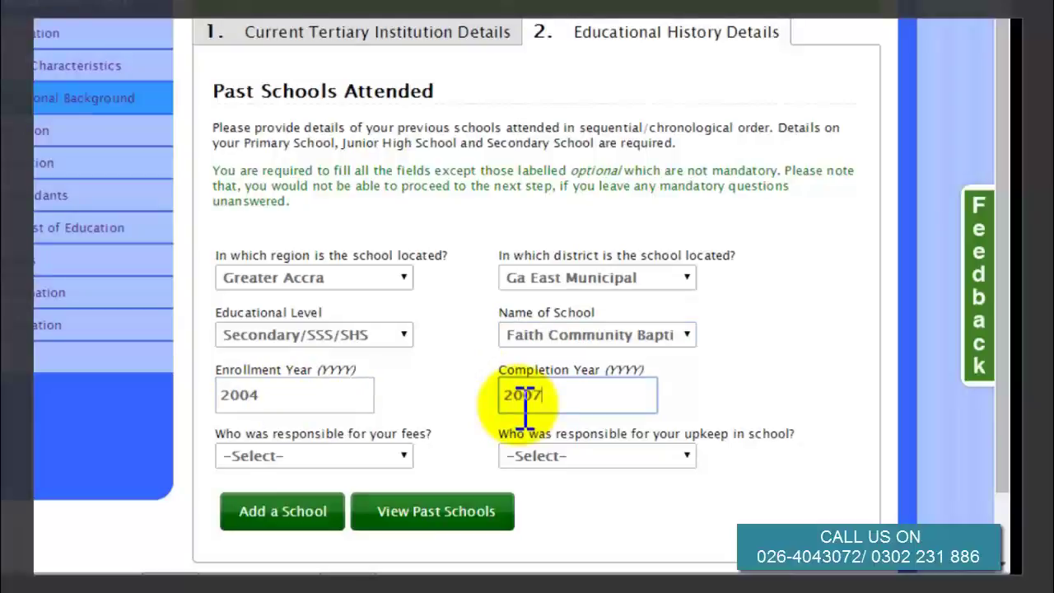
Set Both Parents as responsible for fees and upkeep, then add the school.
left_click(401, 455)
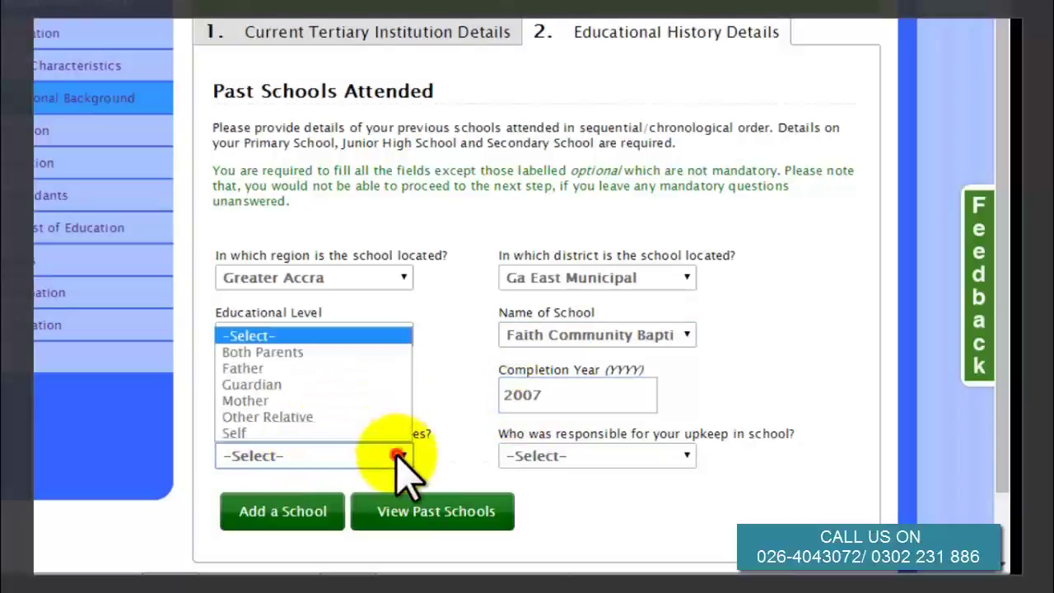
left_click(309, 371)
left_click(333, 457)
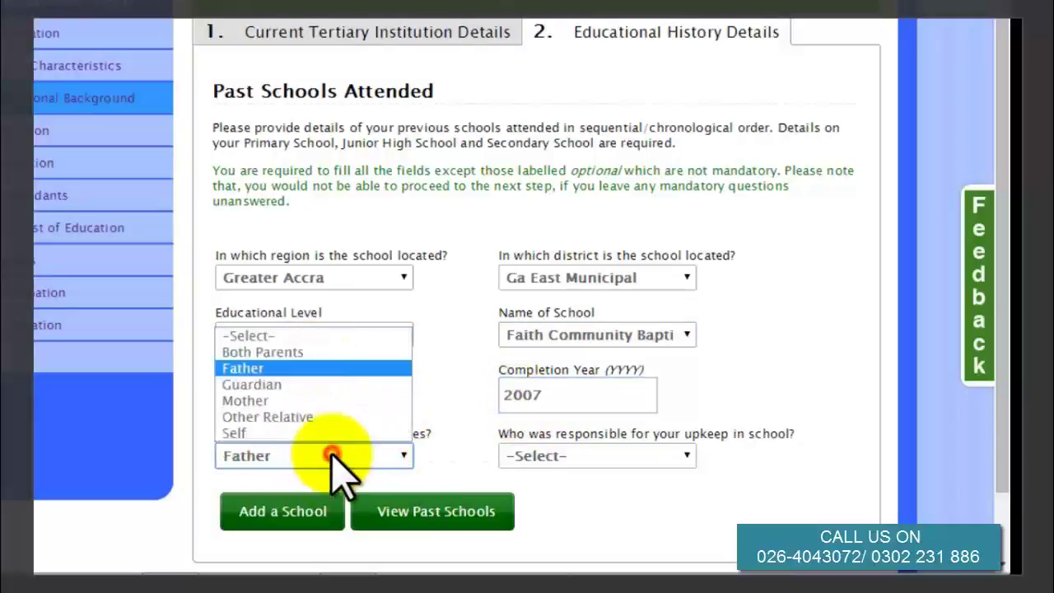
left_click(301, 352)
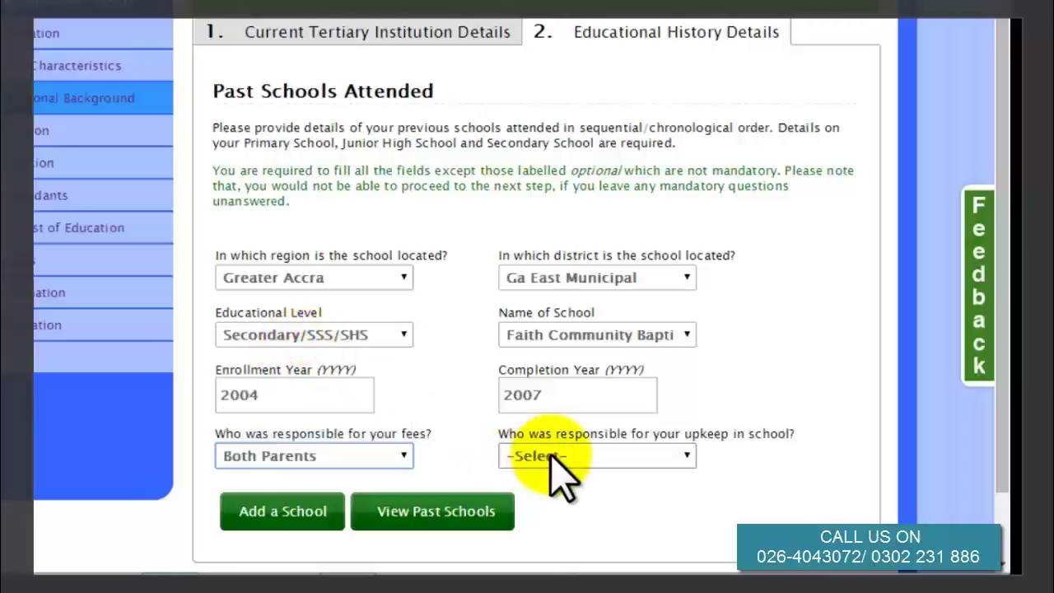
left_click(550, 455)
left_click(544, 349)
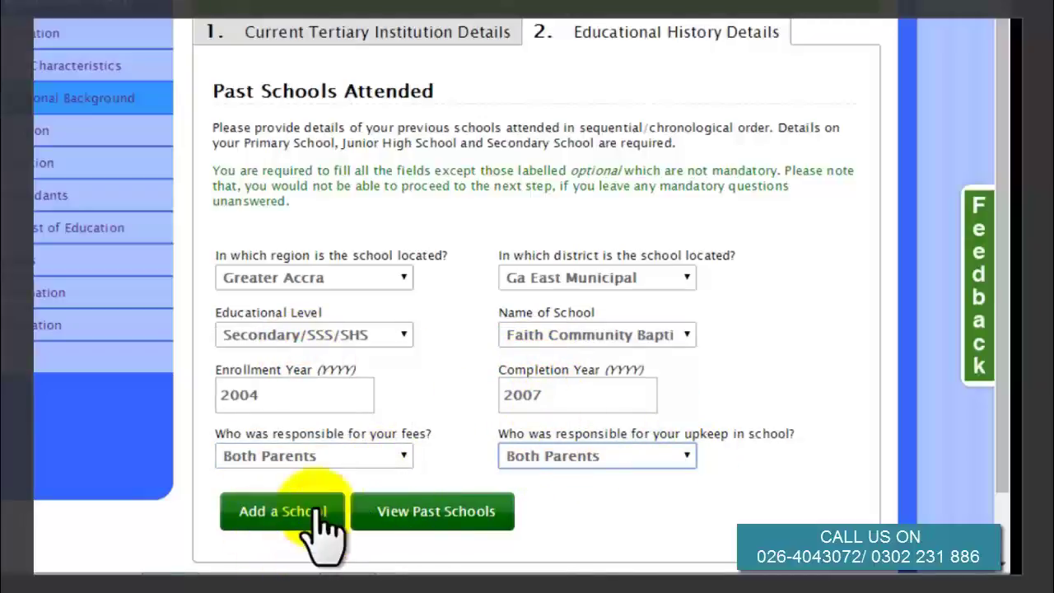
left_click(423, 517)
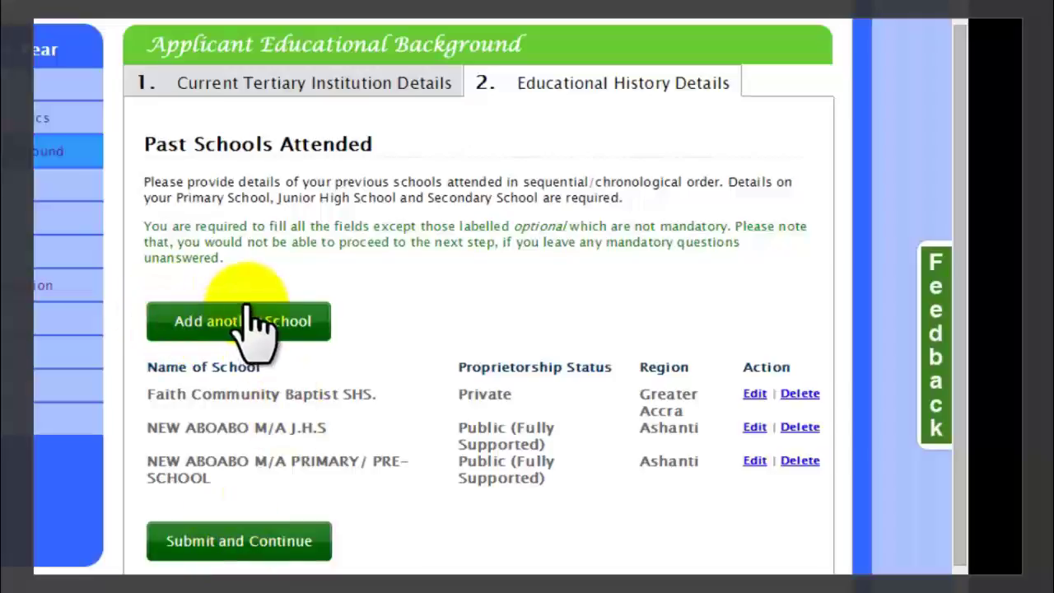
Save educational history and check the father's SSNIT, health insurance, surname and first name fields.
left_click(202, 543)
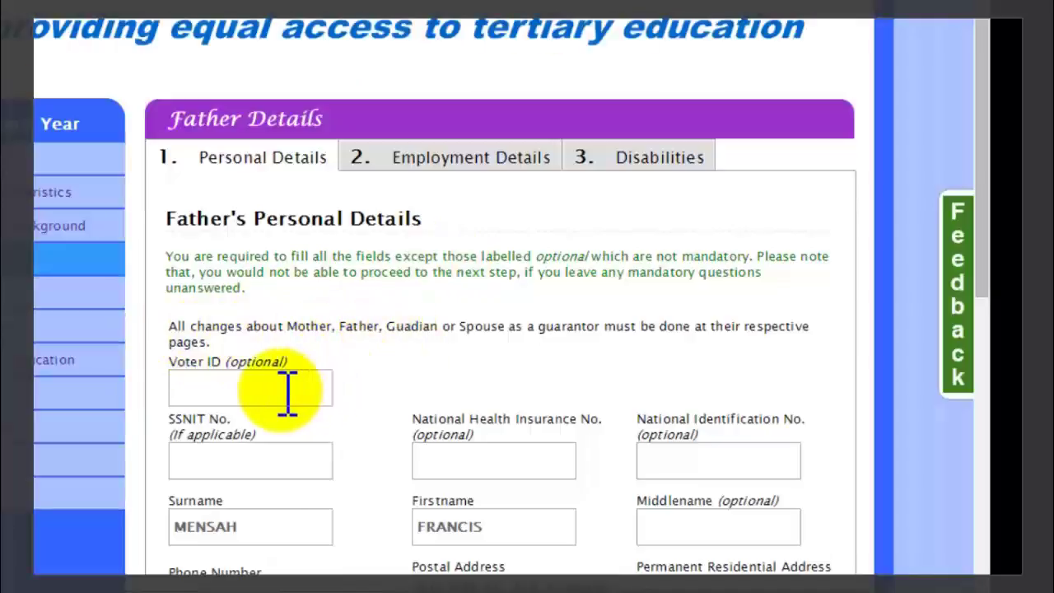
left_click(280, 464)
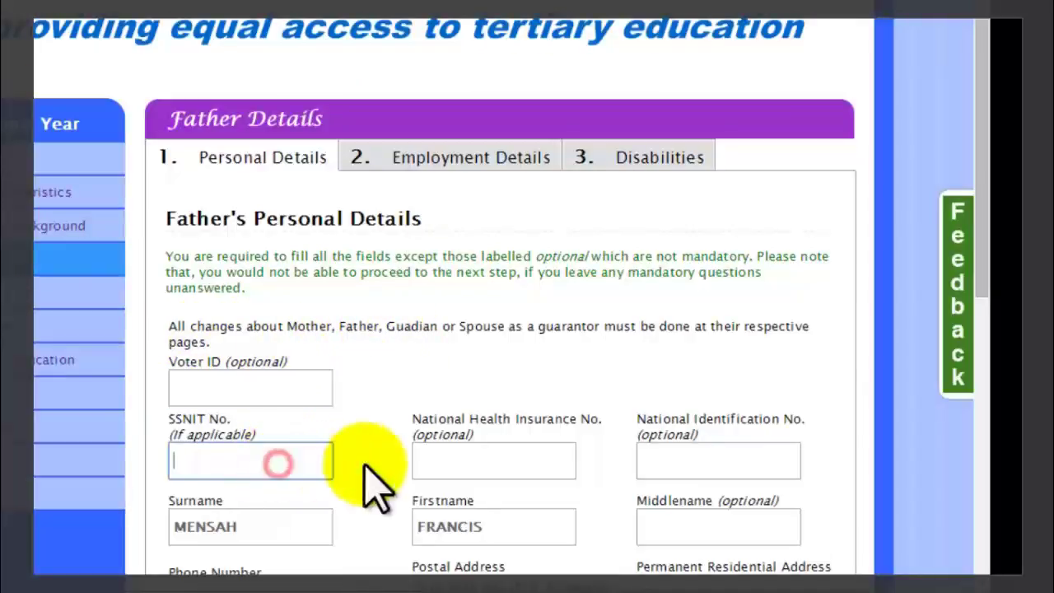
left_click(501, 461)
left_click(297, 529)
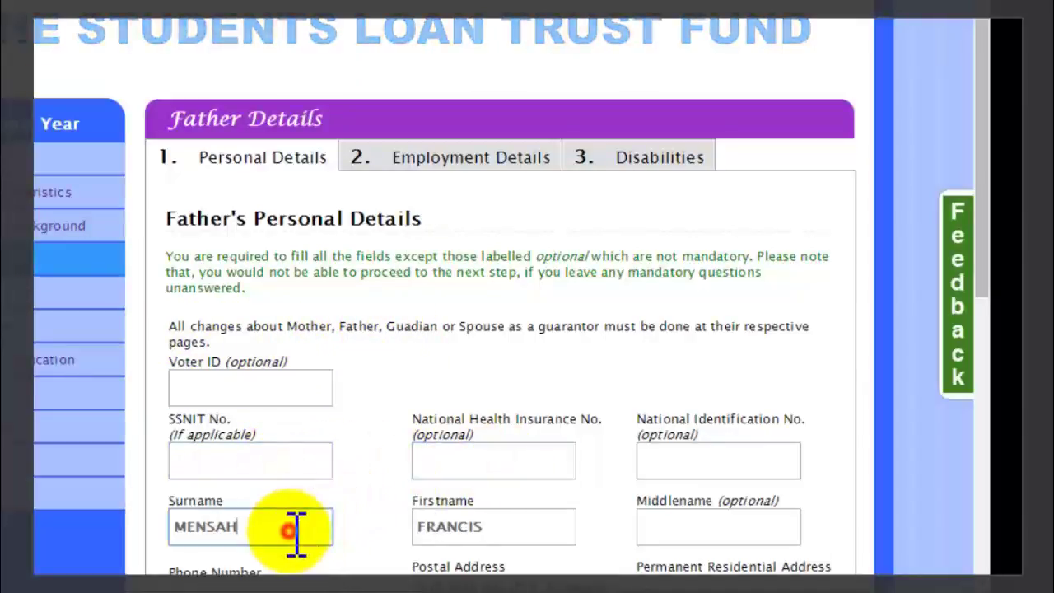
left_click(499, 522)
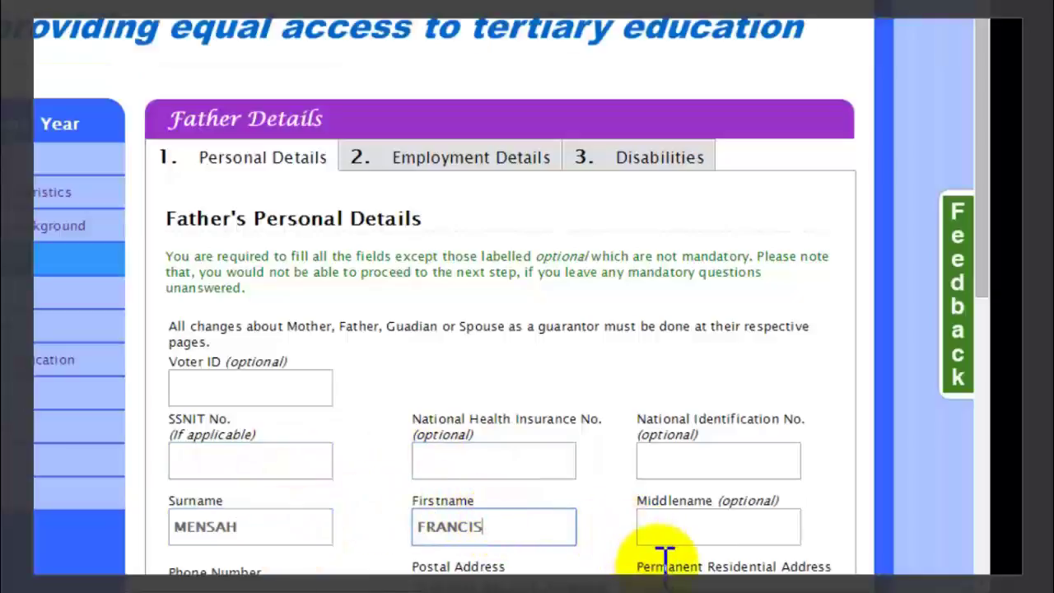
left_click_drag(983, 239, 980, 486)
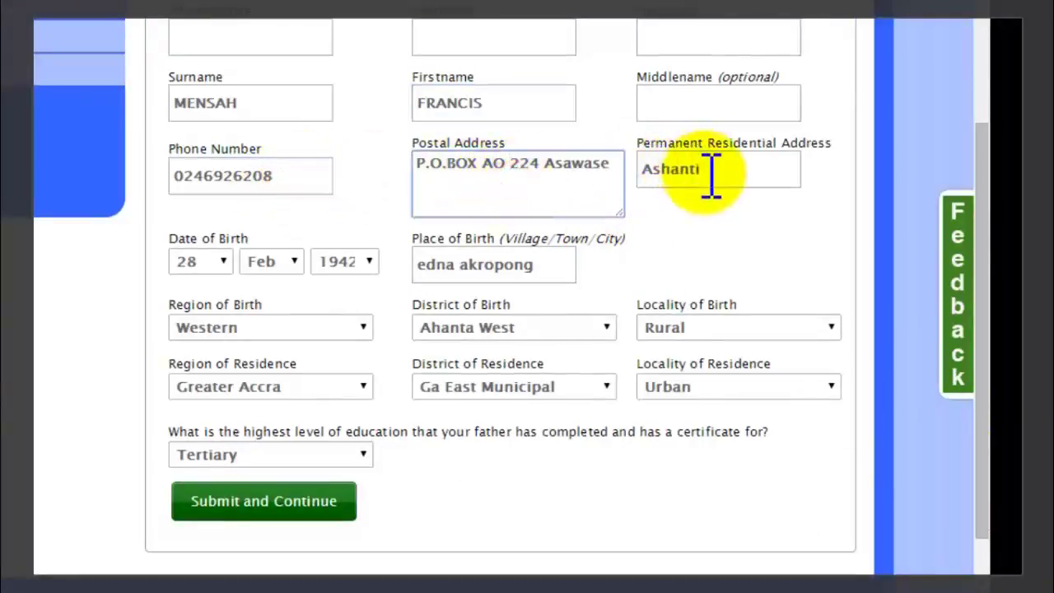
left_click(216, 262)
left_click(188, 237)
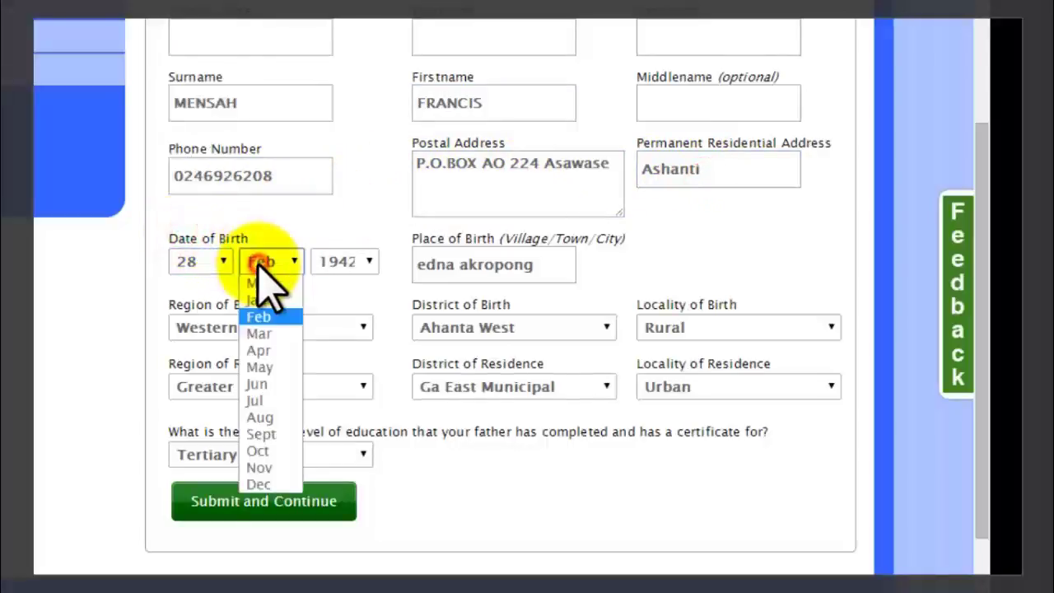
left_click(262, 316)
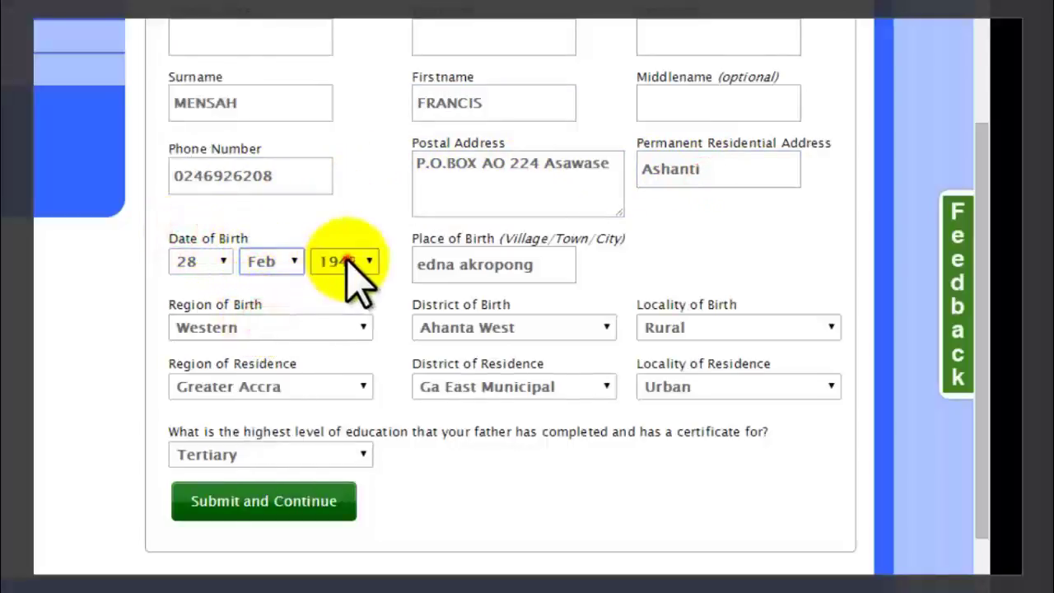
left_click(351, 262)
left_click(470, 264)
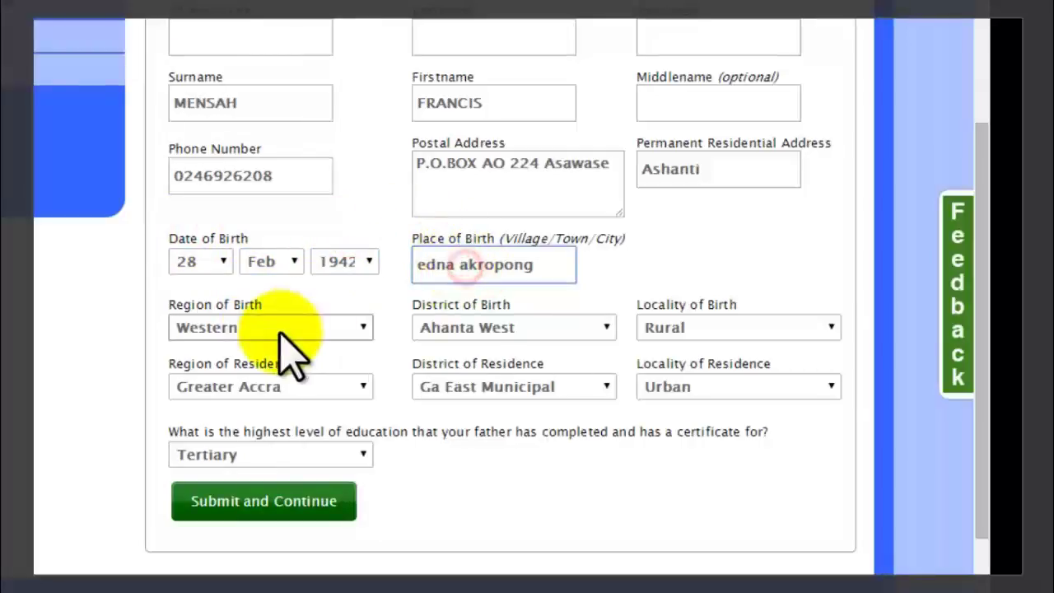
left_click(301, 331)
left_click(216, 534)
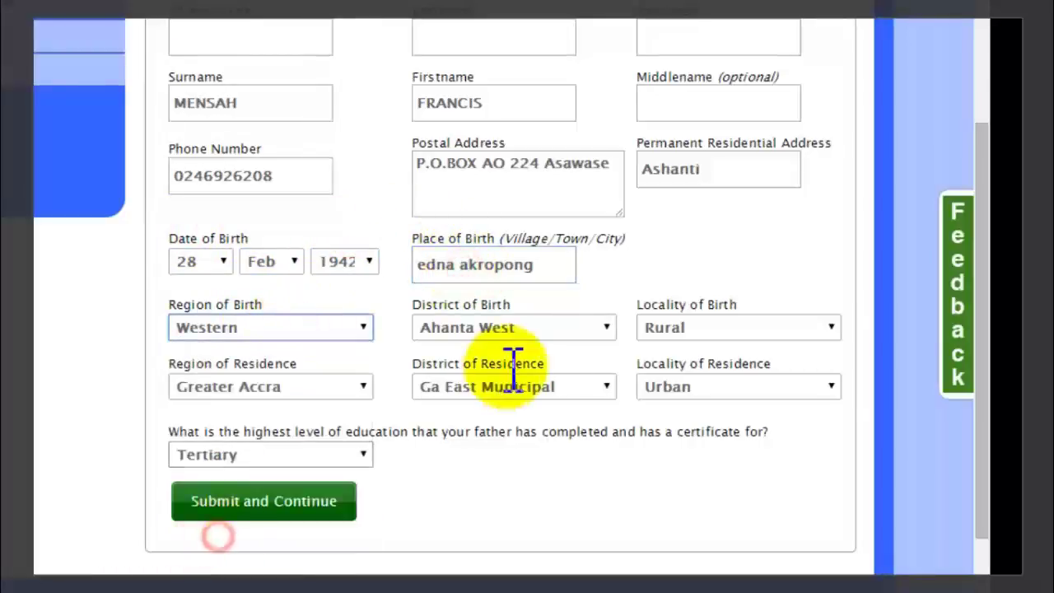
left_click(515, 326)
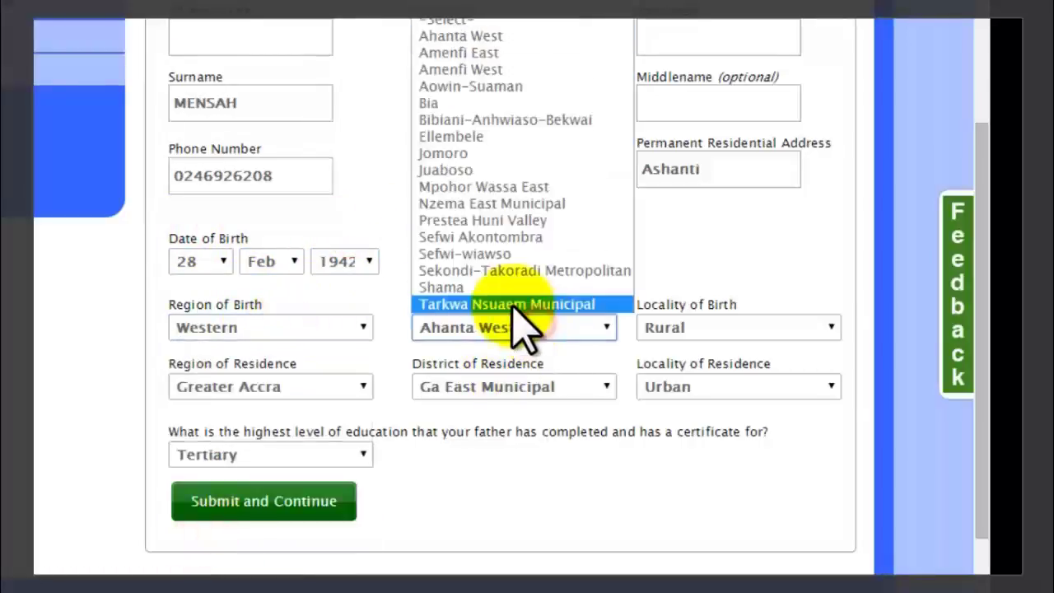
left_click(519, 35)
left_click(718, 330)
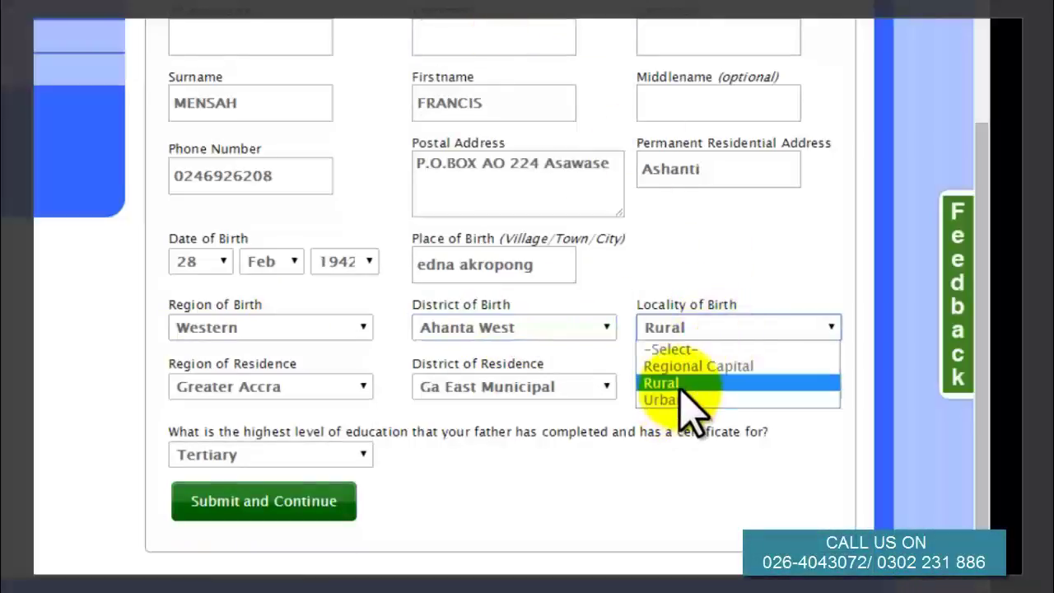
left_click(680, 384)
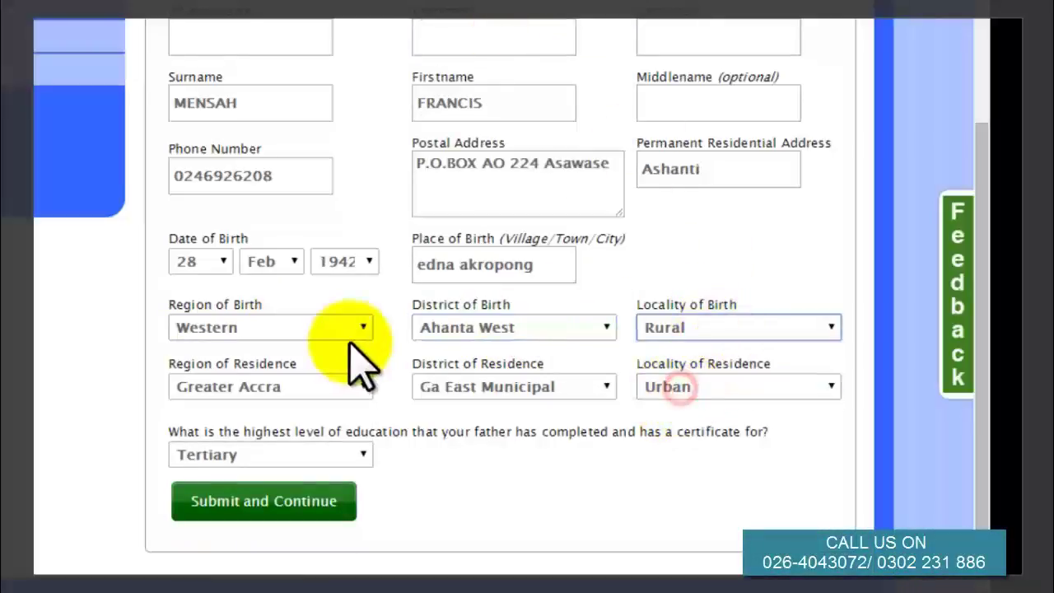
Keep residence Greater Accra, Ga East Municipal, Urban and Tertiary education, then submit.
left_click(303, 387)
left_click(276, 263)
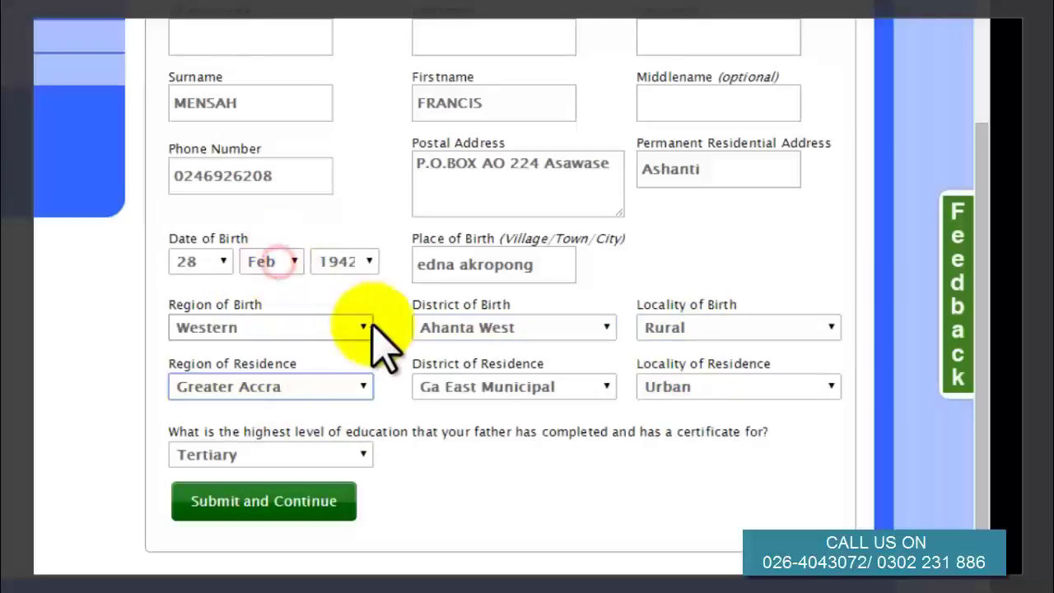
left_click(515, 384)
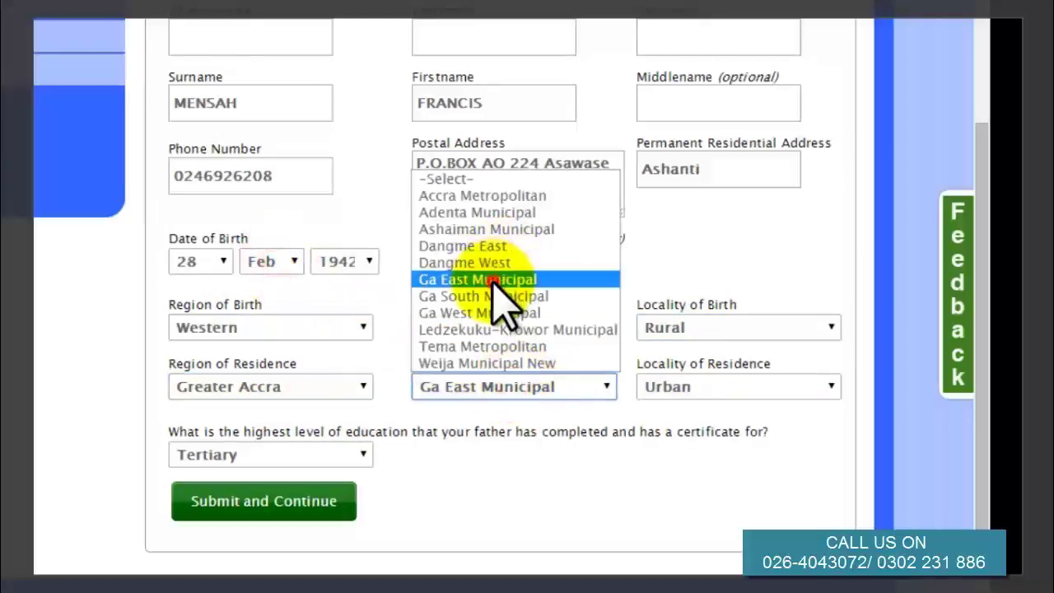
left_click(501, 280)
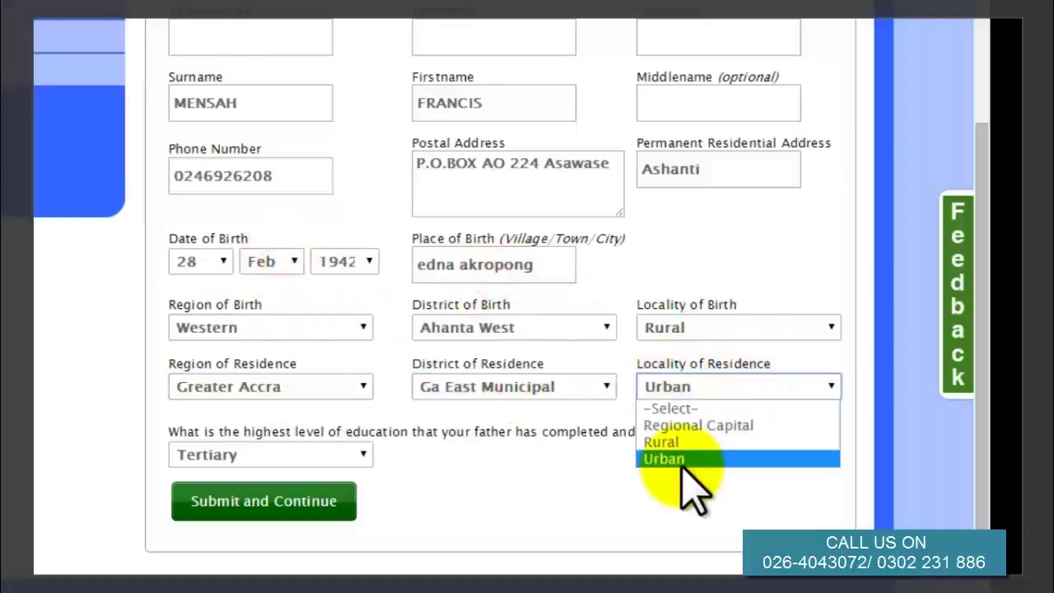
left_click(690, 459)
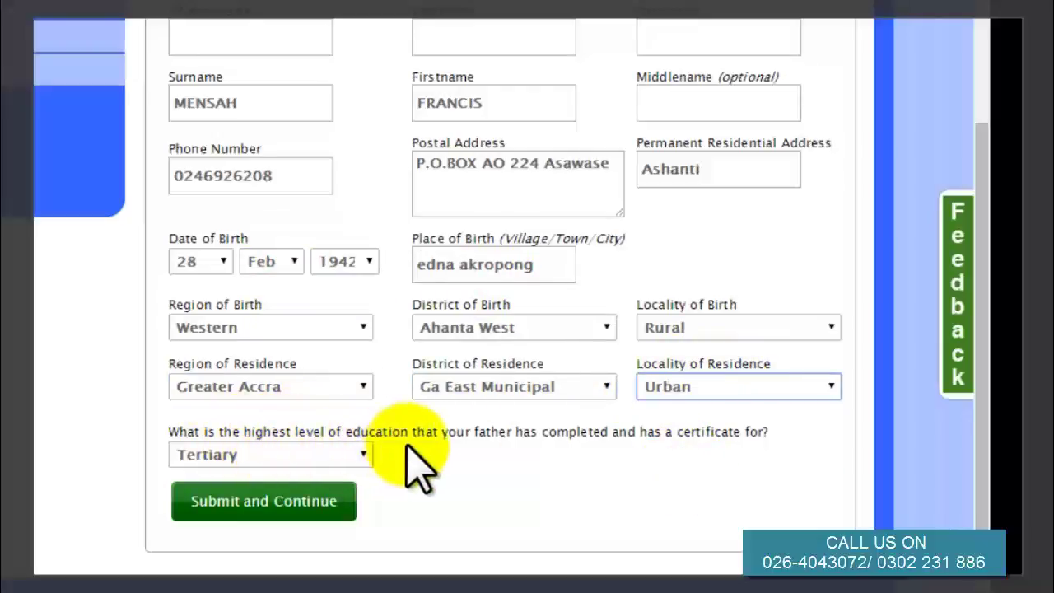
left_click(359, 454)
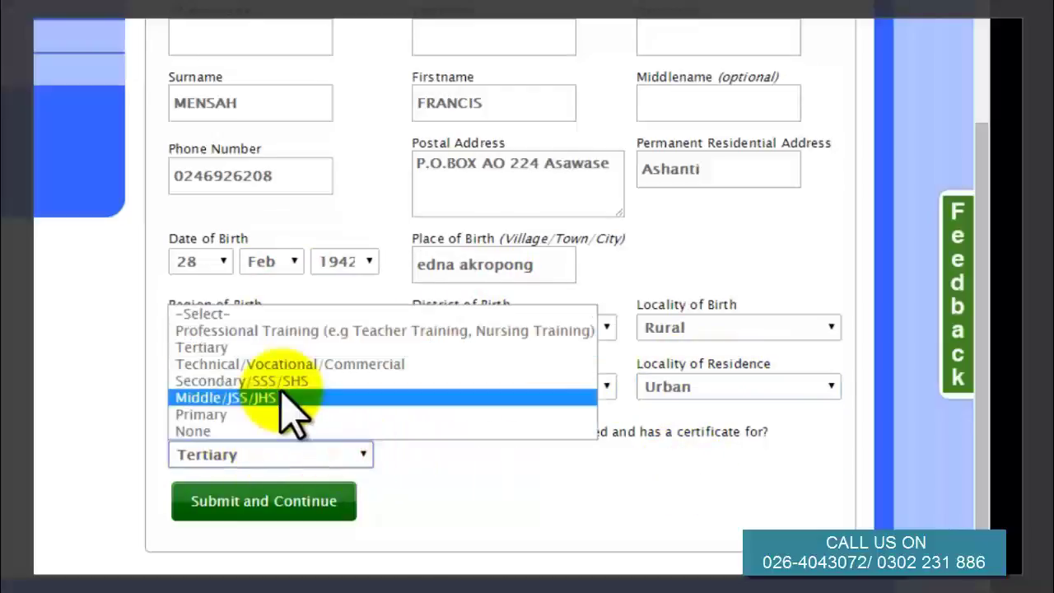
left_click(265, 346)
left_click(244, 502)
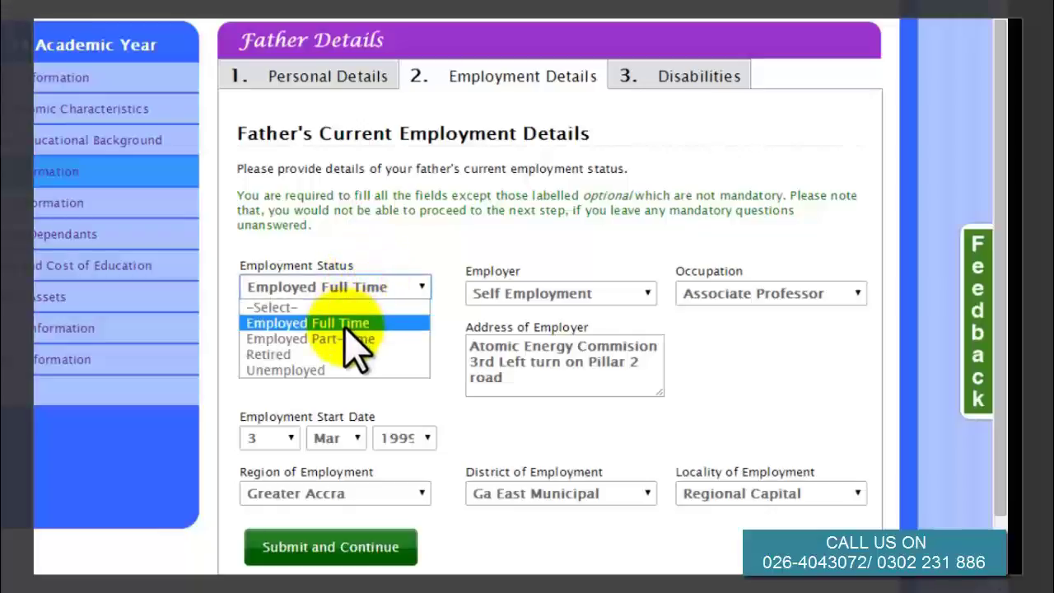
Keep Self Employment, Associate Professor and an employment start date of 3 Mar 1999.
left_click(511, 296)
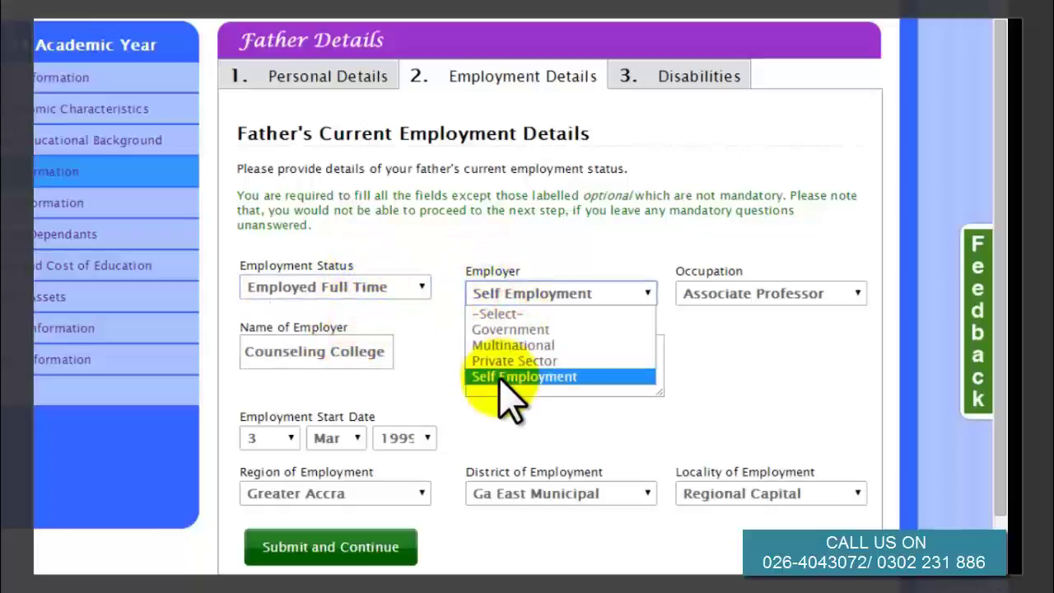
left_click(501, 376)
left_click(715, 293)
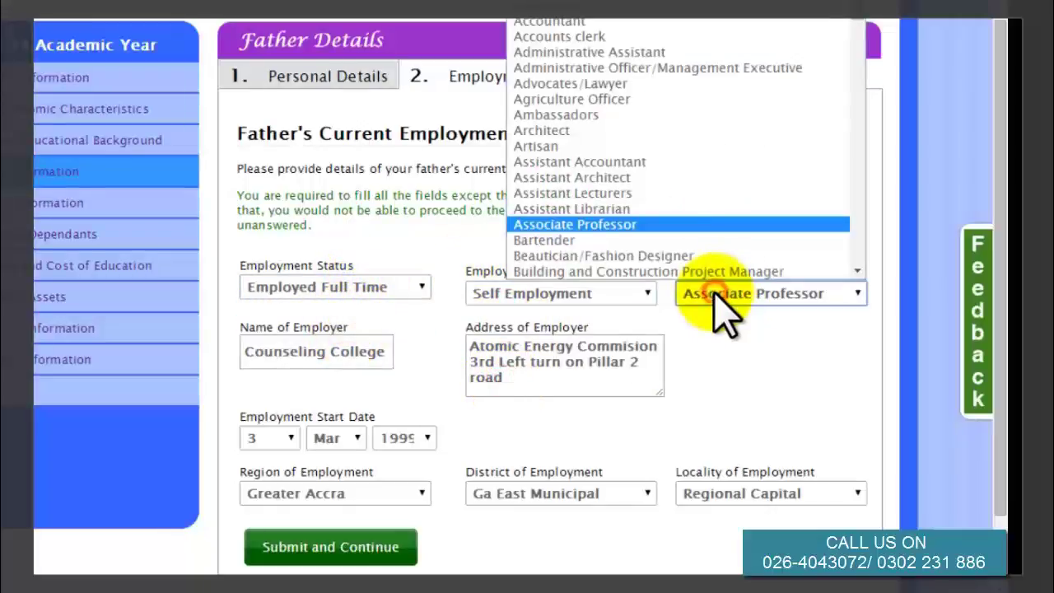
left_click(638, 223)
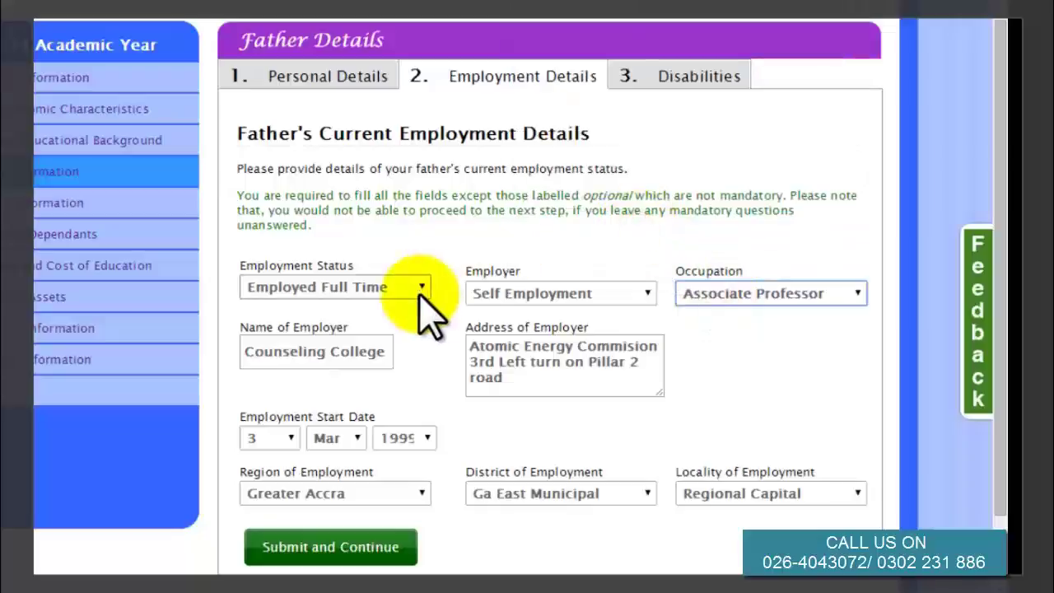
left_click(345, 356)
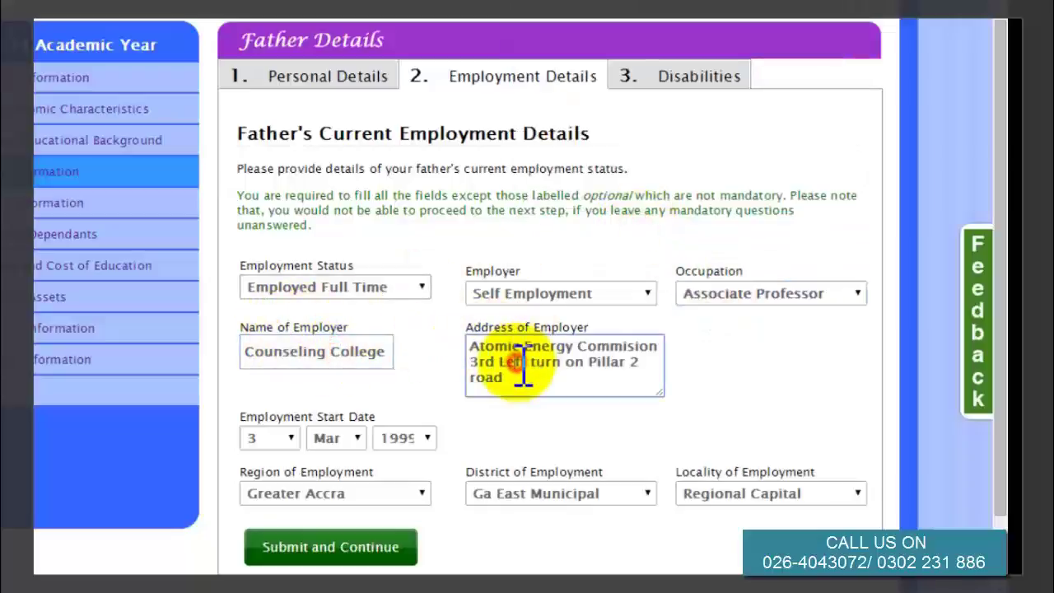
left_click(290, 441)
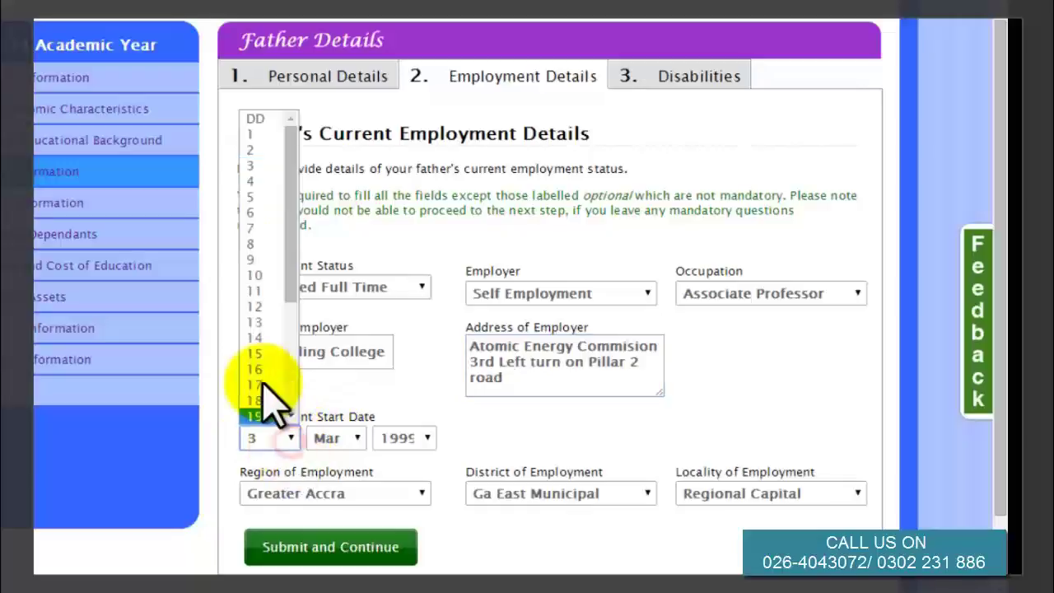
left_click(272, 165)
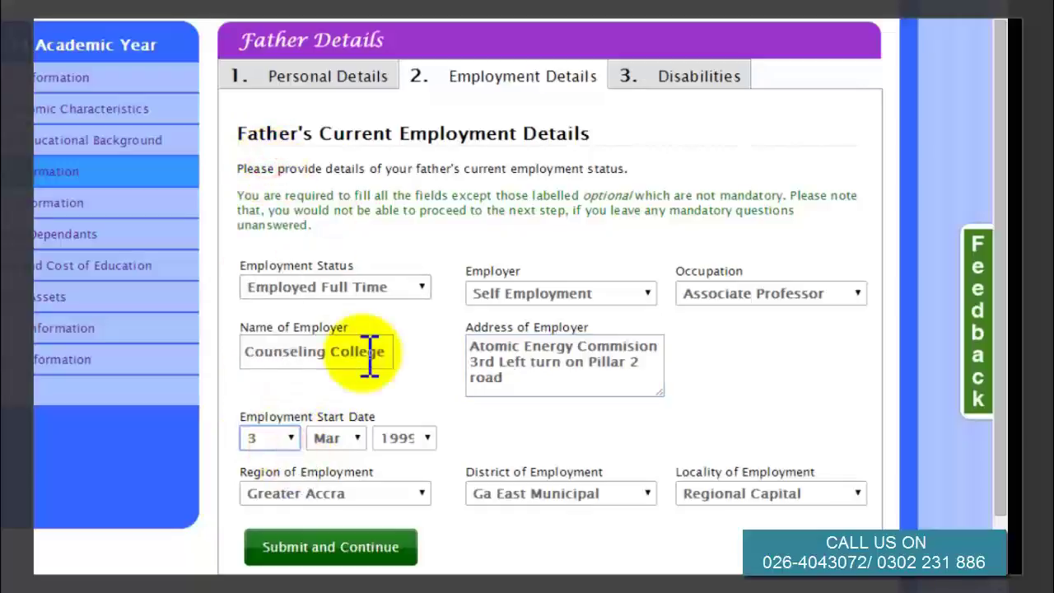
left_click(333, 437)
left_click(341, 292)
left_click(414, 439)
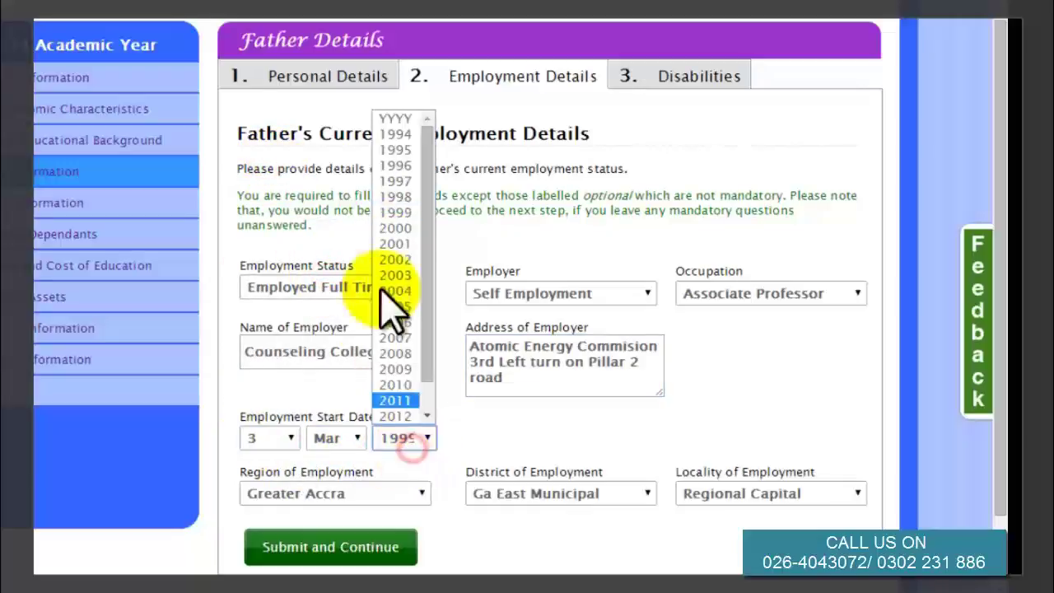
left_click(417, 225)
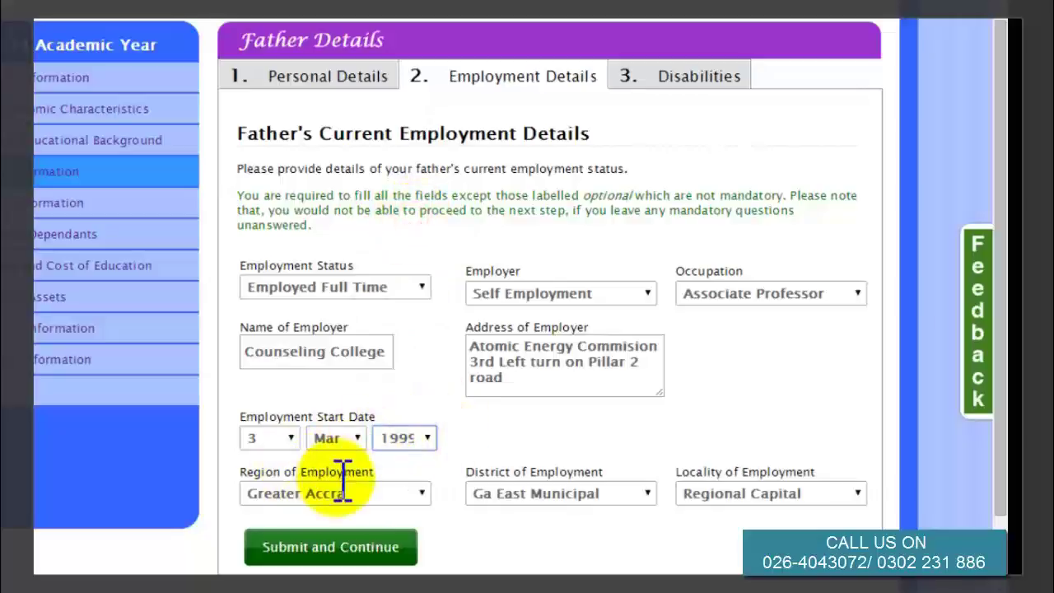
Keep Greater Accra, Ga East Municipal and Regional Capital as workplace, then submit employment details.
left_click(424, 486)
left_click(357, 376)
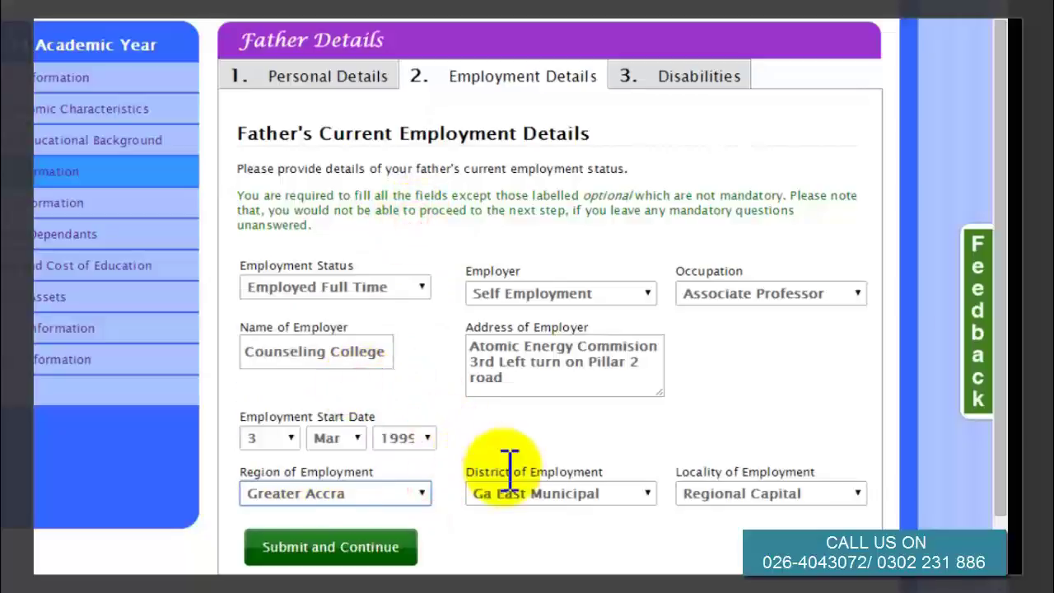
left_click(562, 498)
left_click(550, 394)
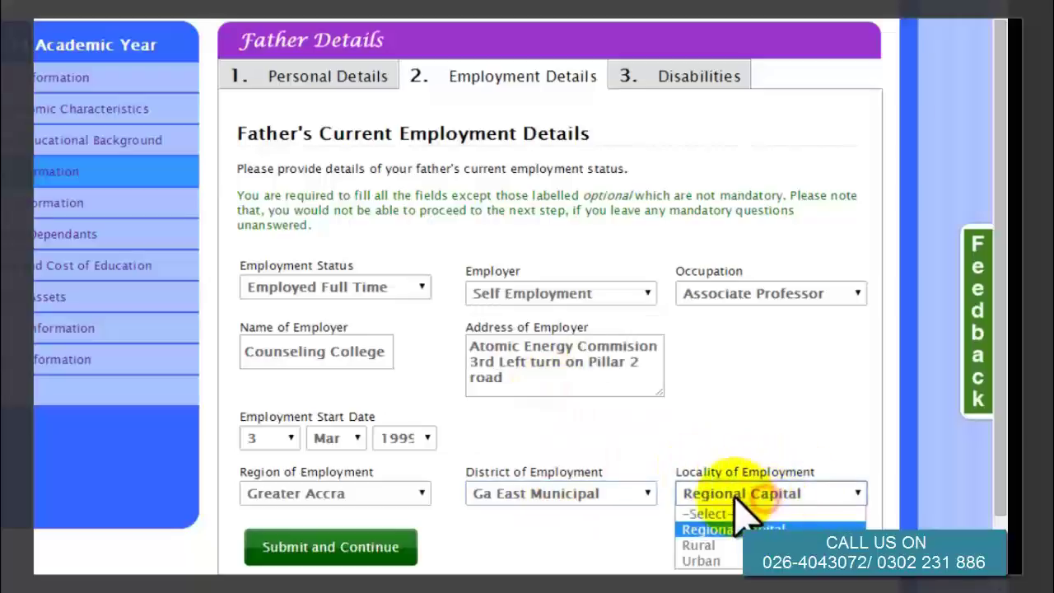
left_click(725, 529)
left_click(359, 548)
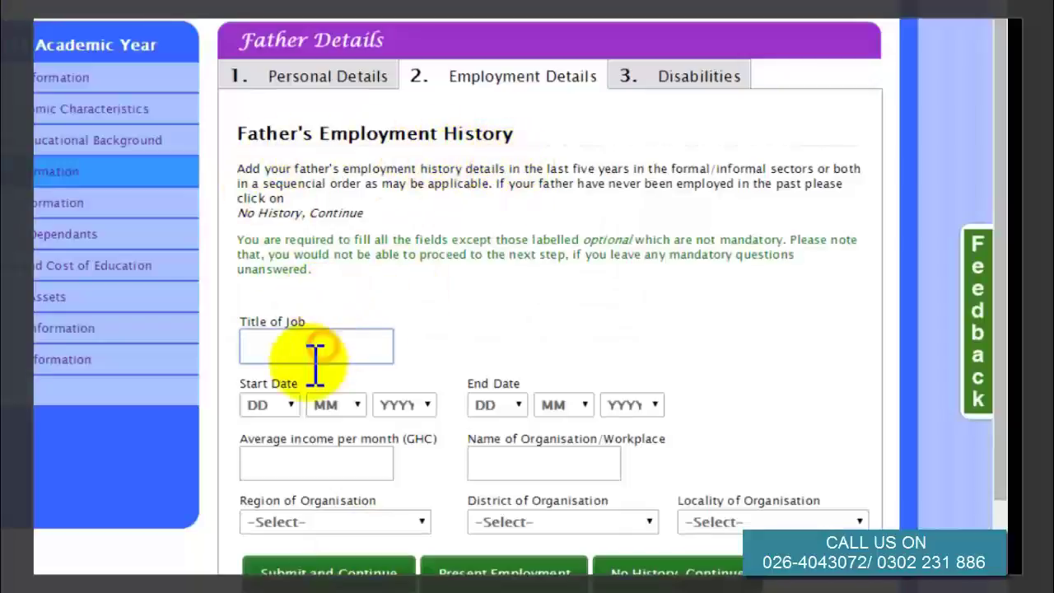
Review the father's past-job date, income and workplace fields, then choose No History and confirm discarding it.
left_click(280, 405)
left_click(343, 404)
left_click(411, 404)
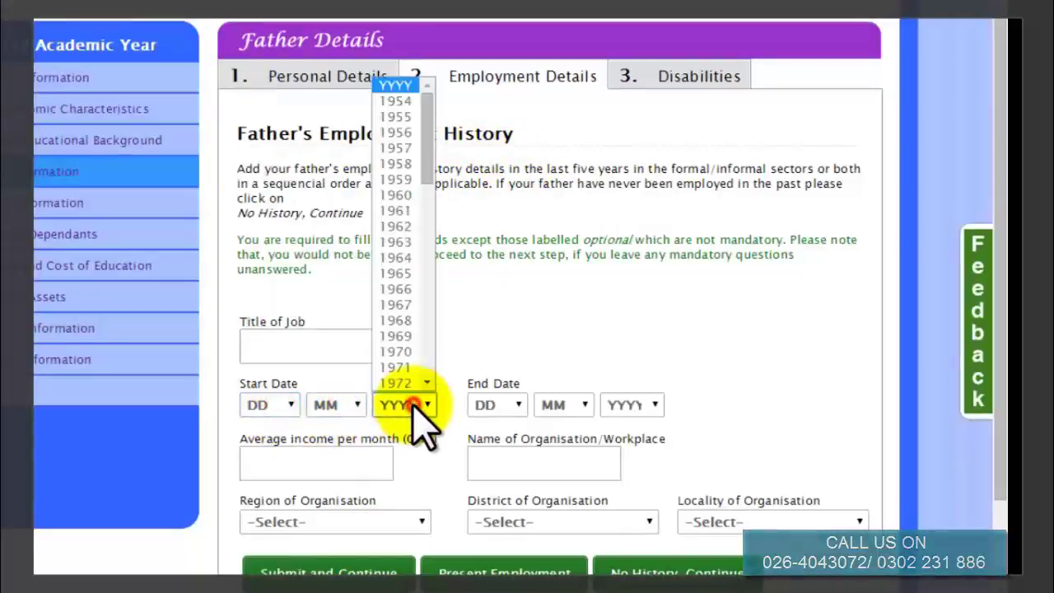
left_click(498, 404)
left_click(564, 404)
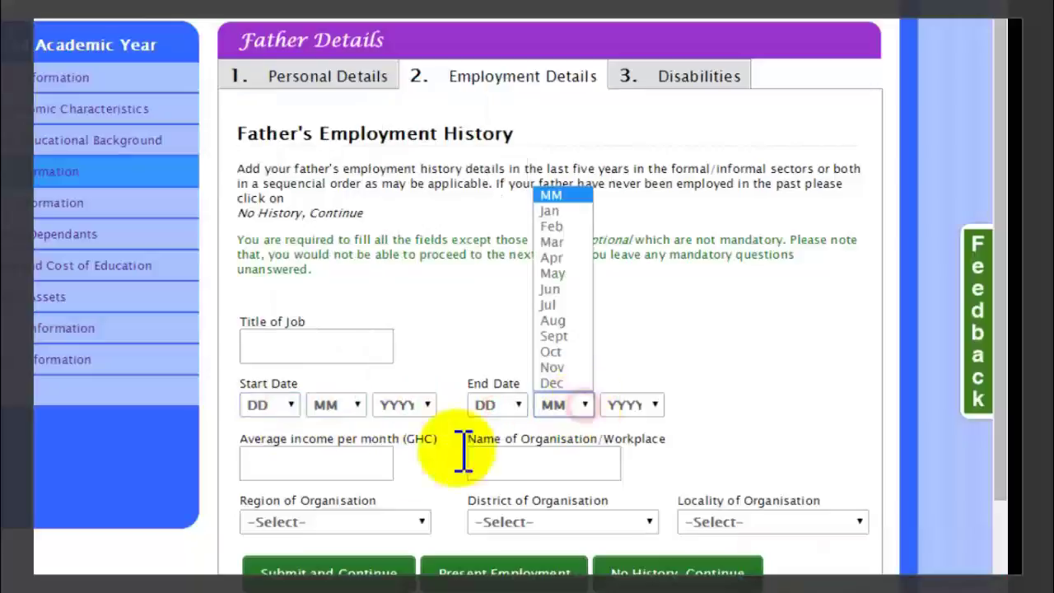
left_click(332, 467)
left_click(522, 468)
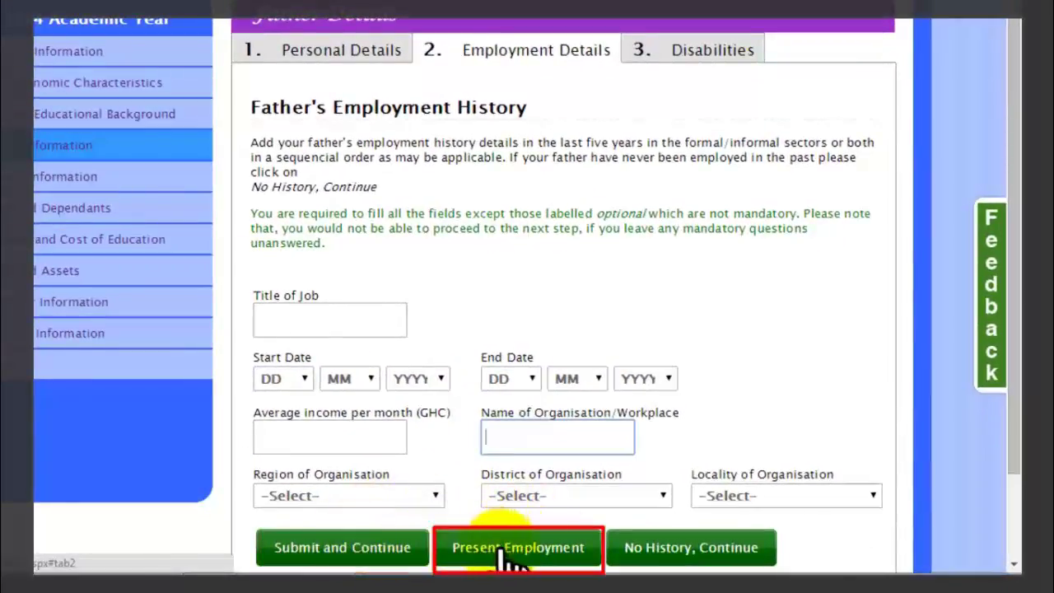
left_click(644, 553)
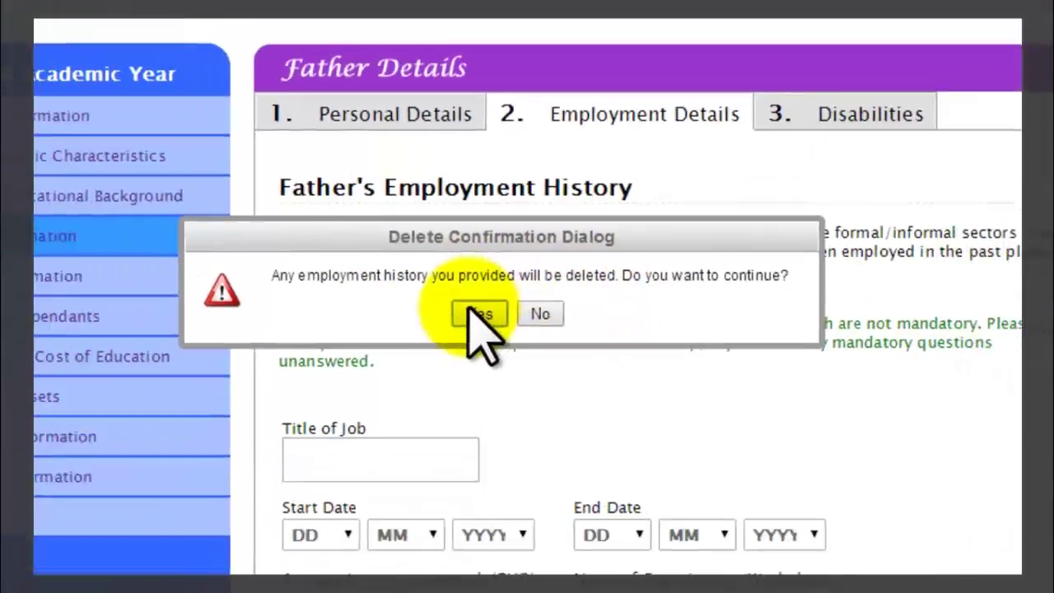
left_click(458, 327)
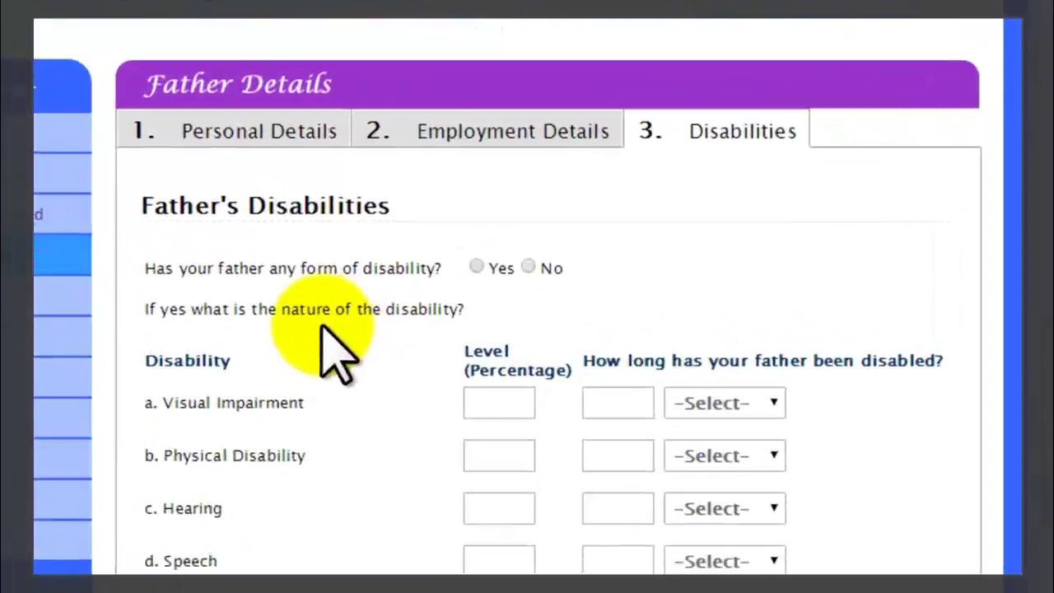
Answer No to the father's disability question and submit his details.
left_click(440, 271)
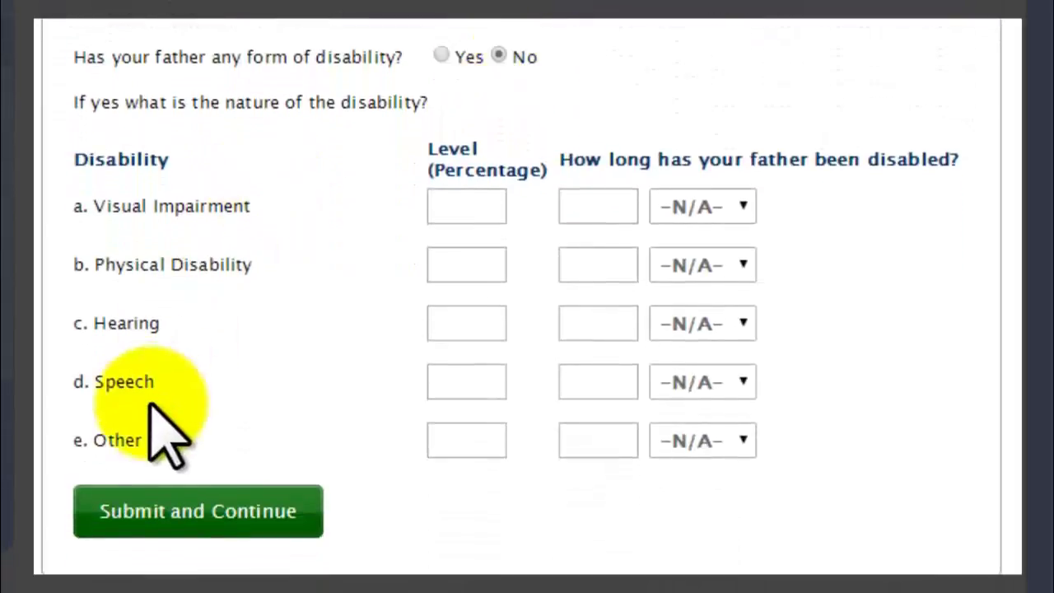
left_click(130, 514)
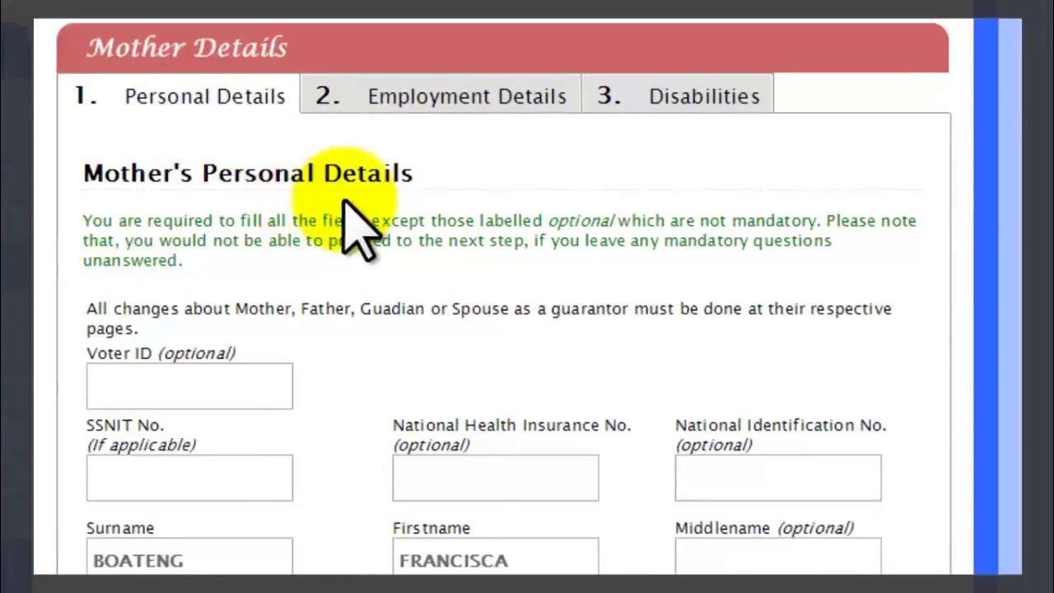
Check the mother's Voter ID, SSNIT, NHIS, National ID, first name and phone entries.
left_click(186, 387)
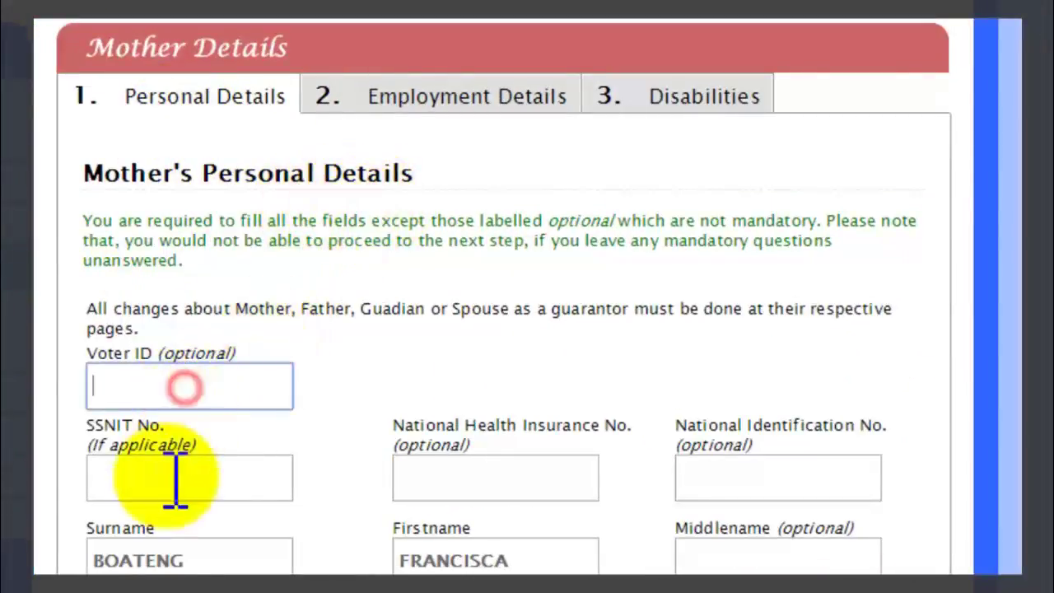
left_click(164, 483)
left_click(448, 475)
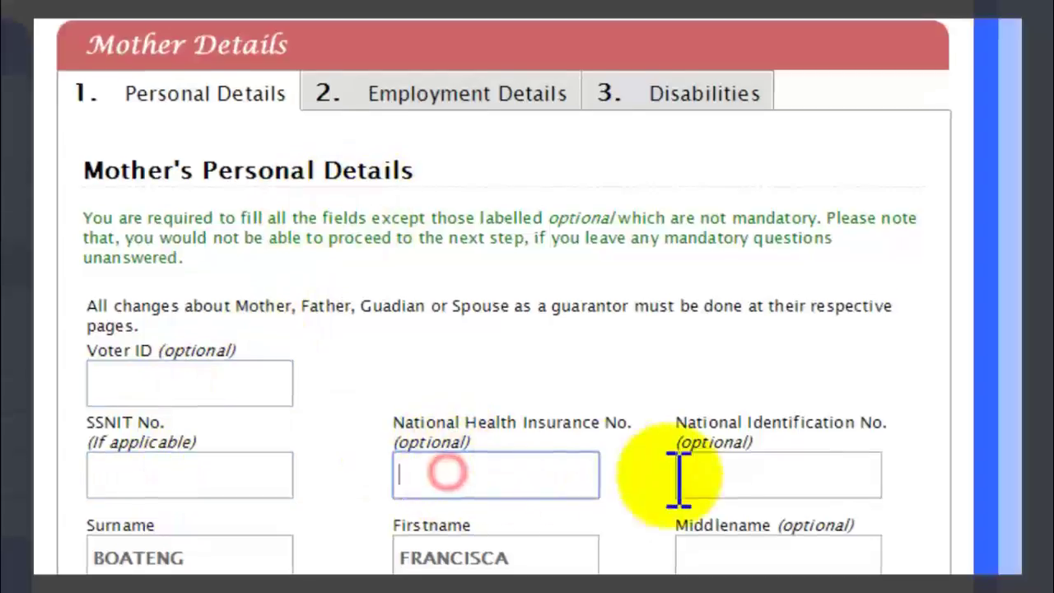
left_click(705, 435)
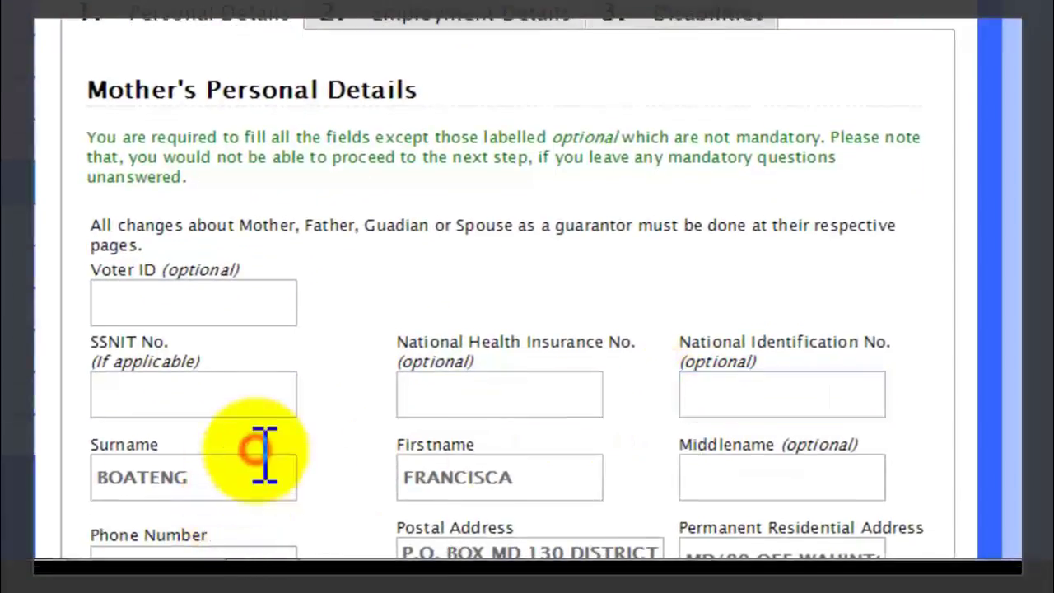
left_click(473, 469)
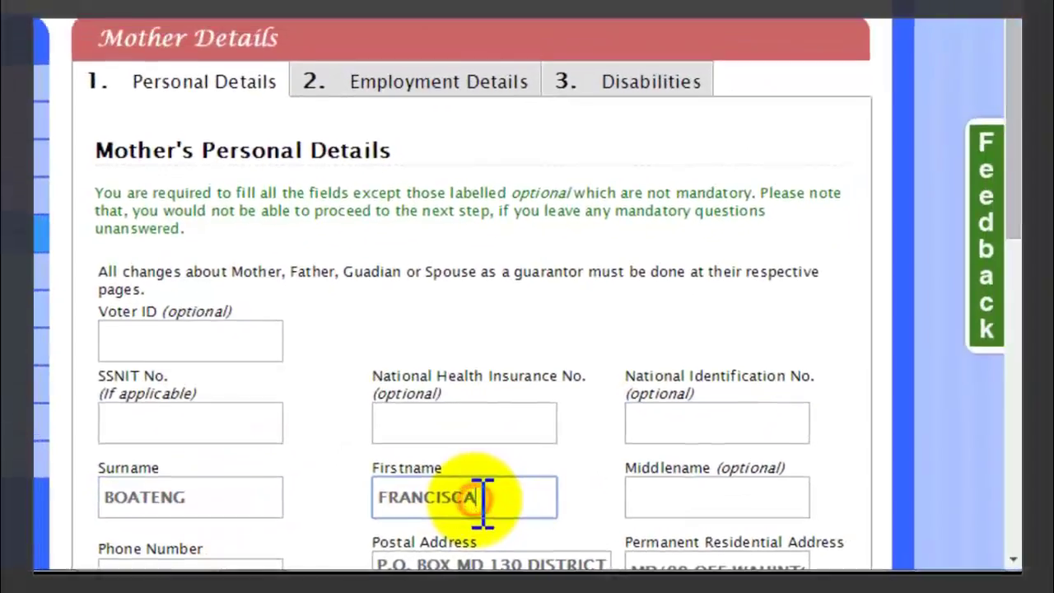
scroll(974, 438, "down", 5)
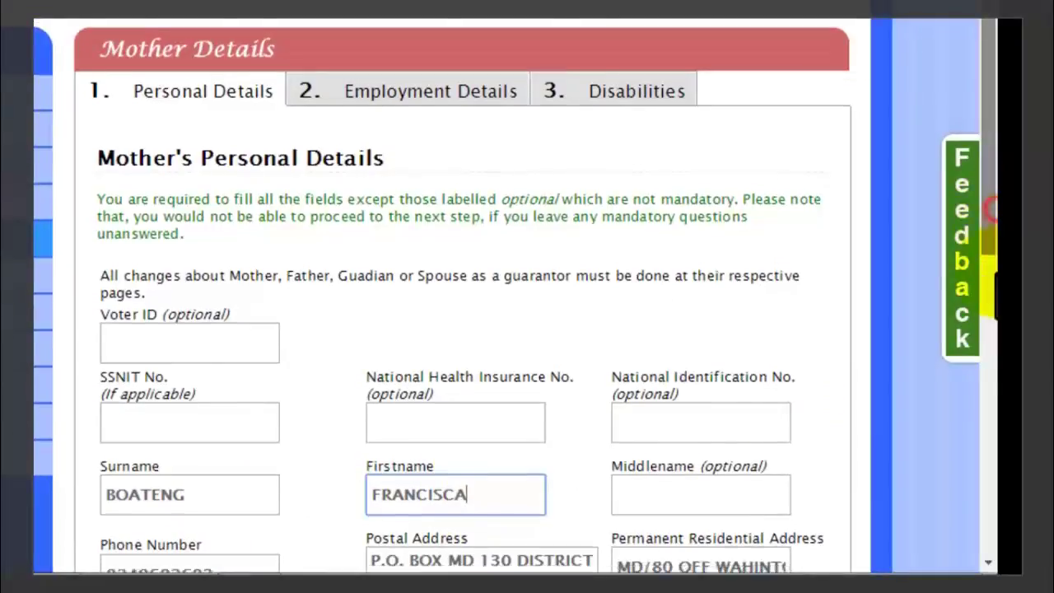
scroll(974, 438, "down", 2)
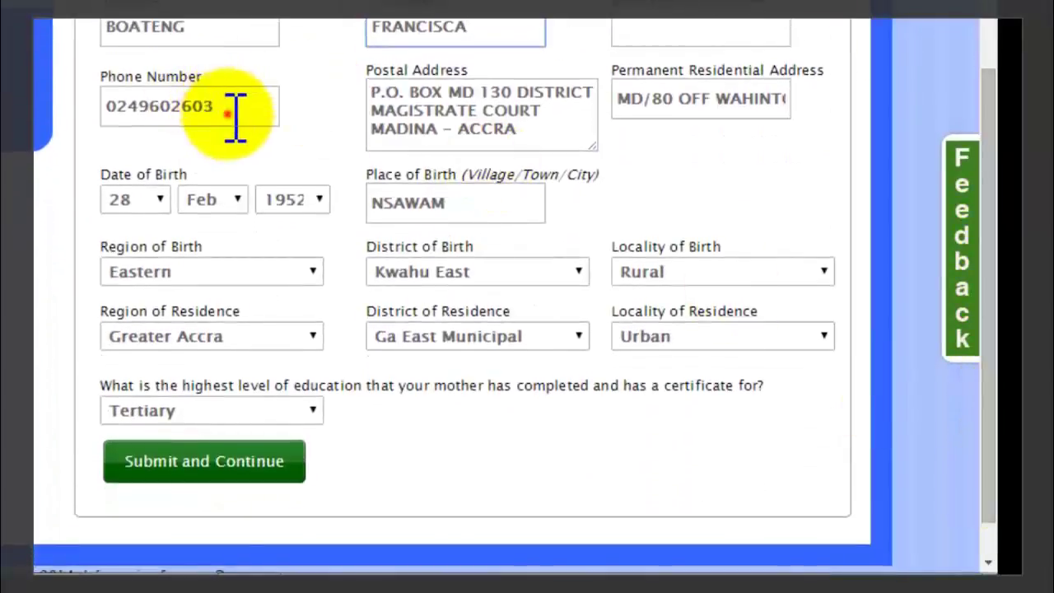
left_click(234, 116)
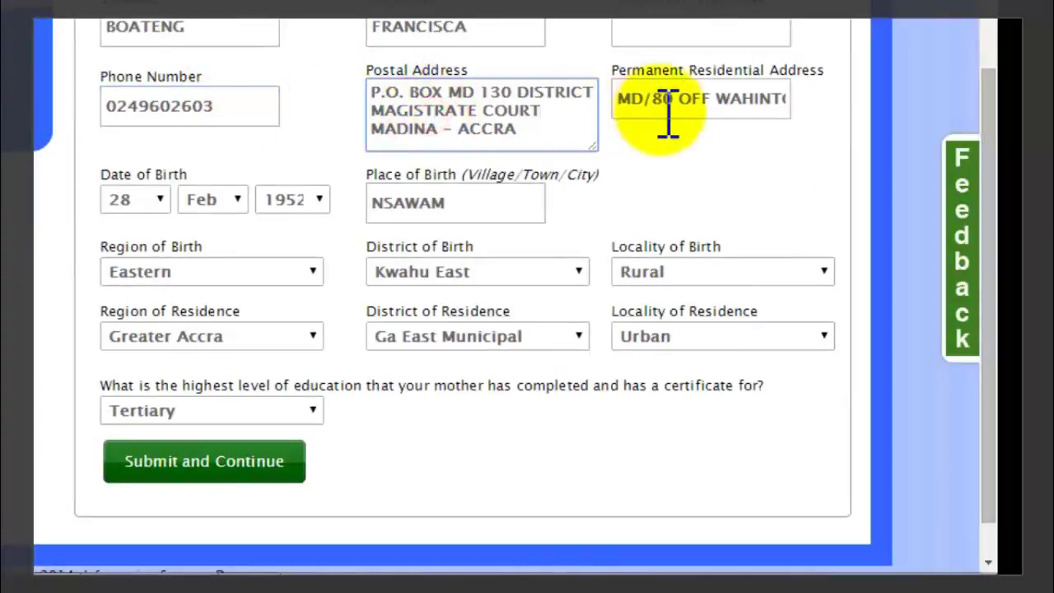
left_click(156, 200)
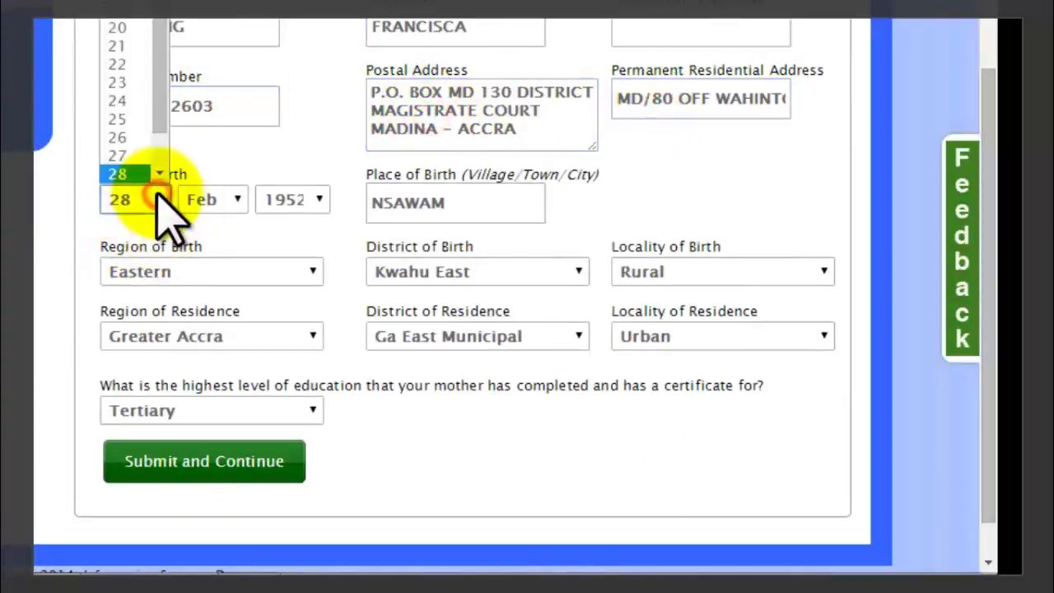
left_click(140, 171)
left_click(208, 199)
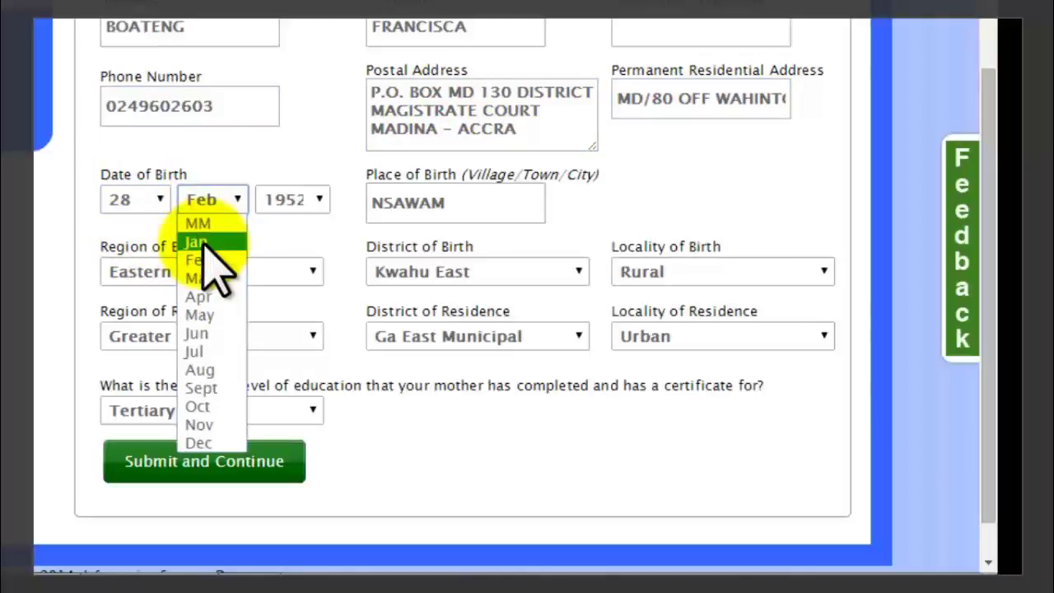
left_click(205, 260)
left_click(310, 201)
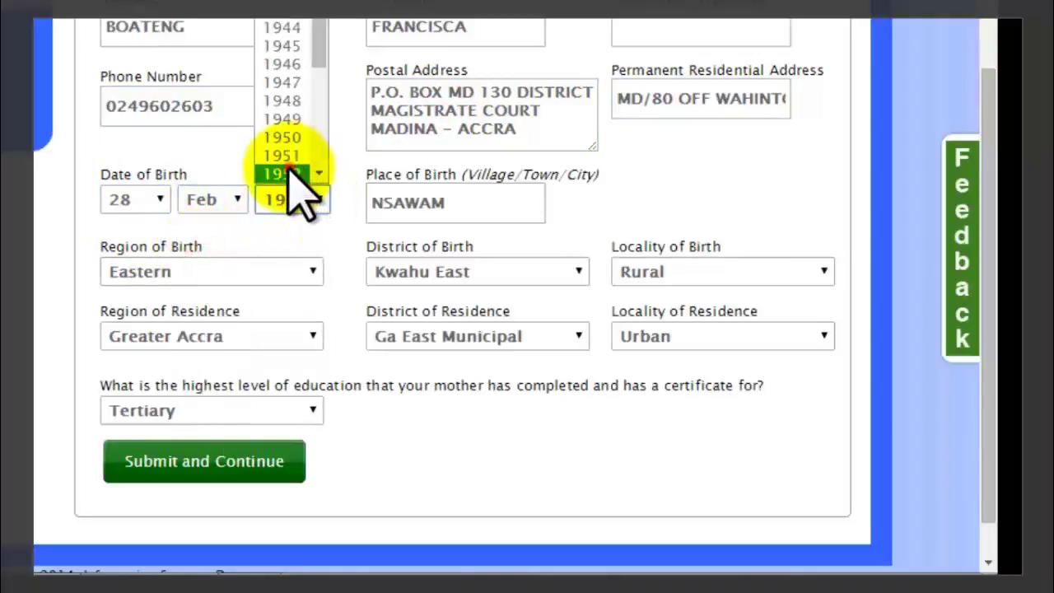
left_click(288, 174)
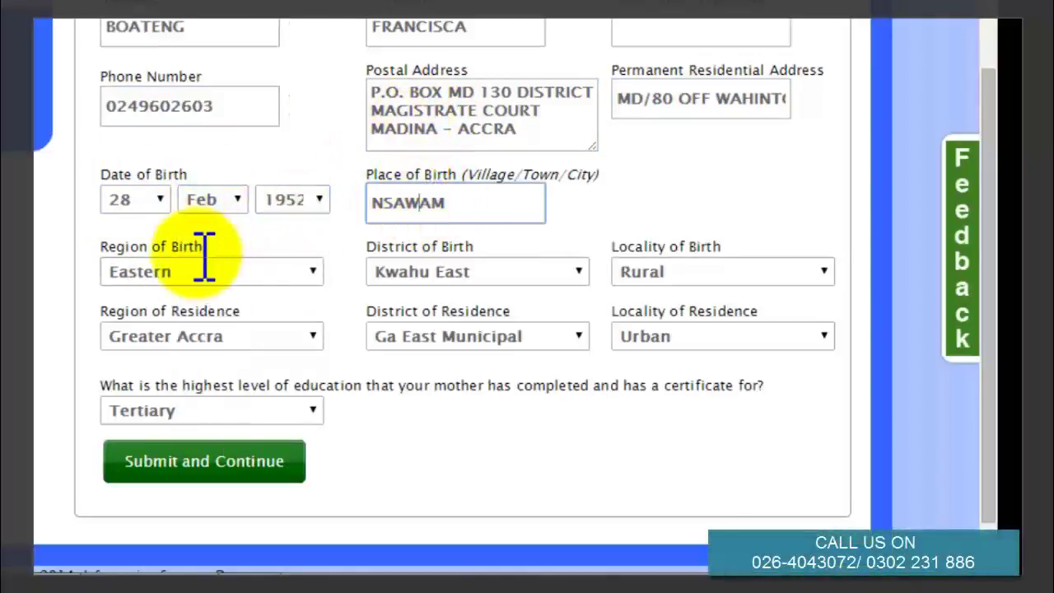
left_click(260, 275)
left_click(200, 367)
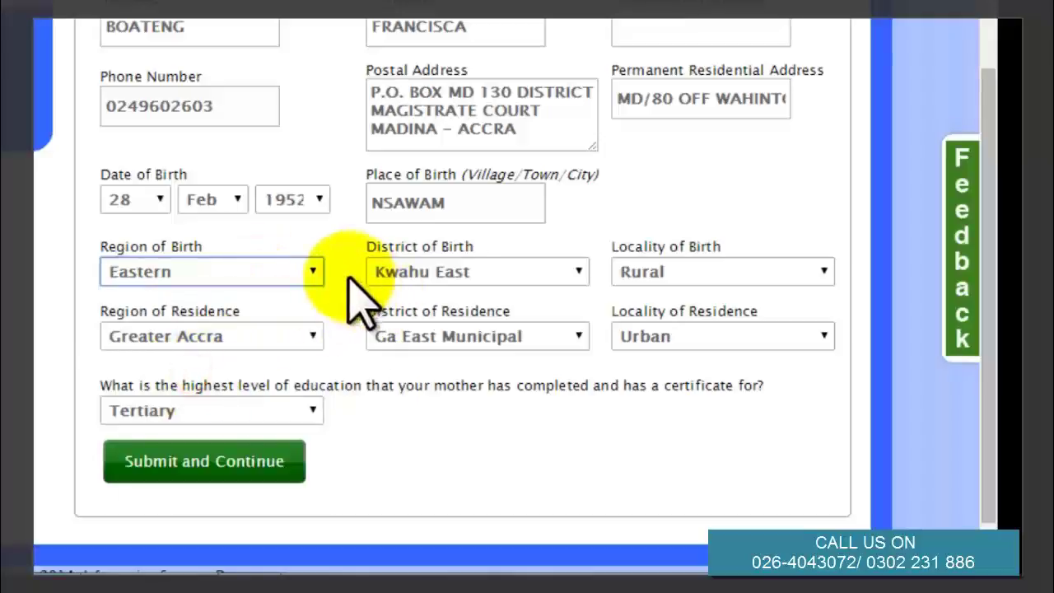
left_click(457, 276)
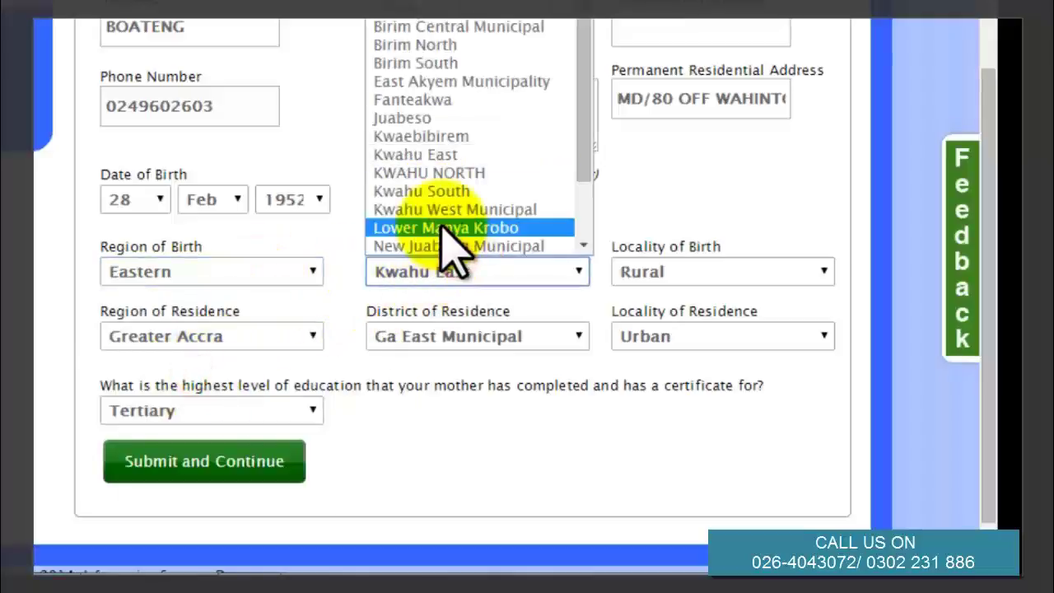
left_click(462, 154)
left_click(685, 270)
left_click(668, 332)
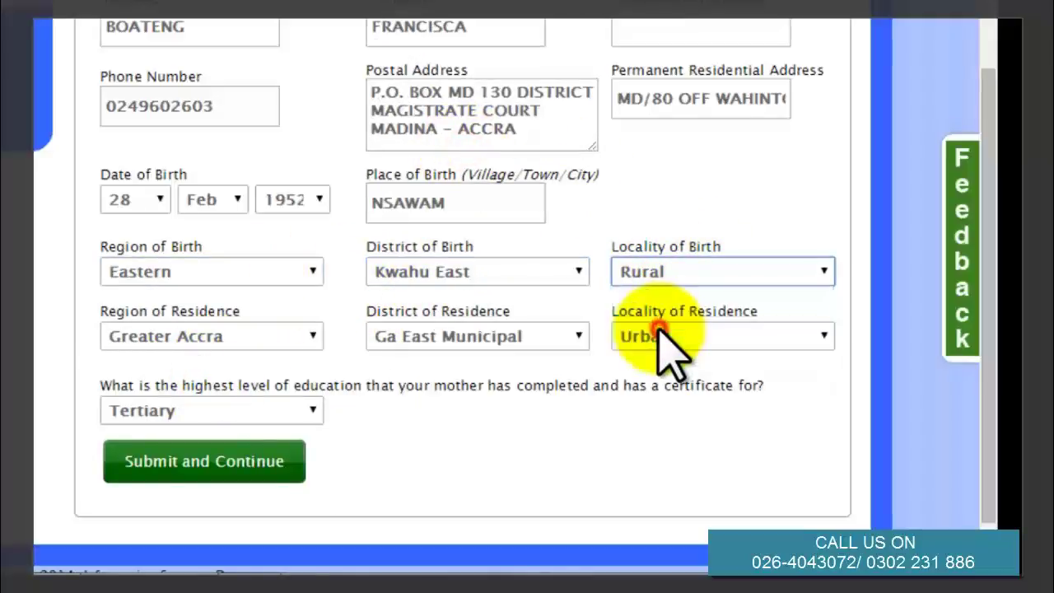
Keep residence Greater Accra, Ga East Municipal, Urban and education Tertiary, then submit.
left_click(288, 334)
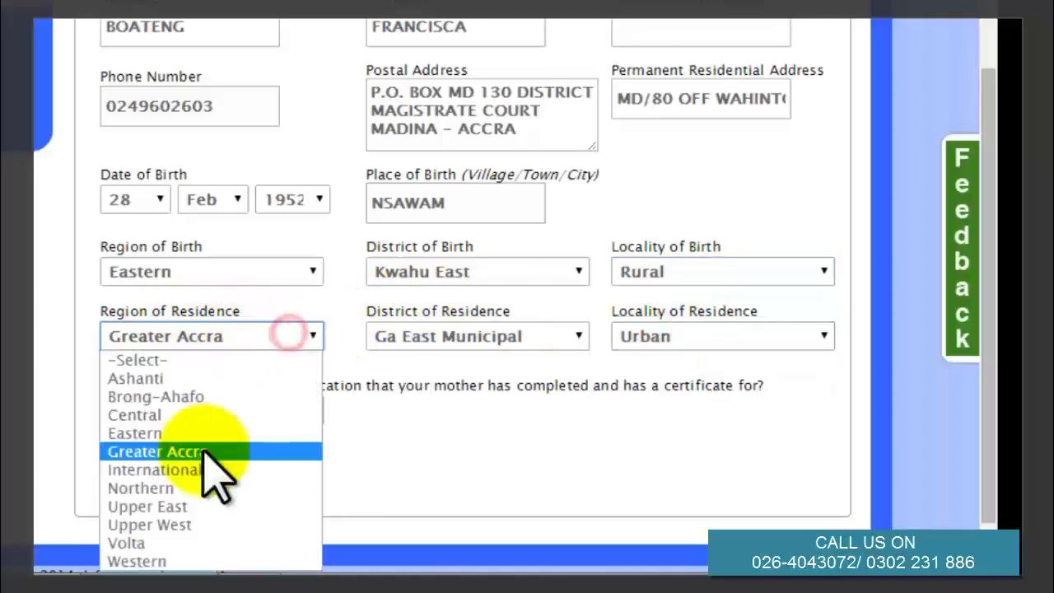
left_click(205, 454)
left_click(479, 339)
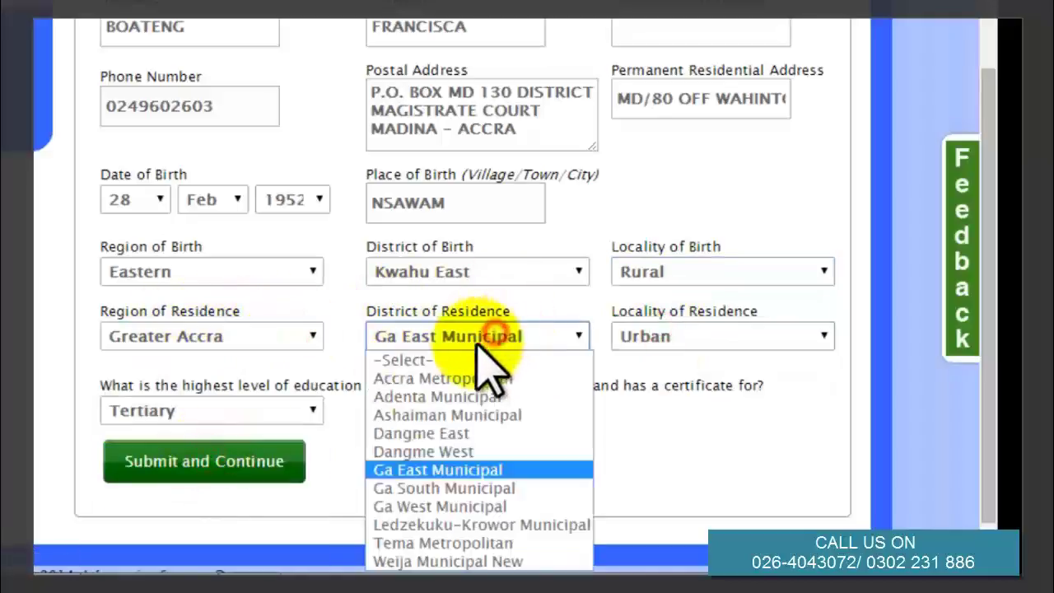
left_click(418, 471)
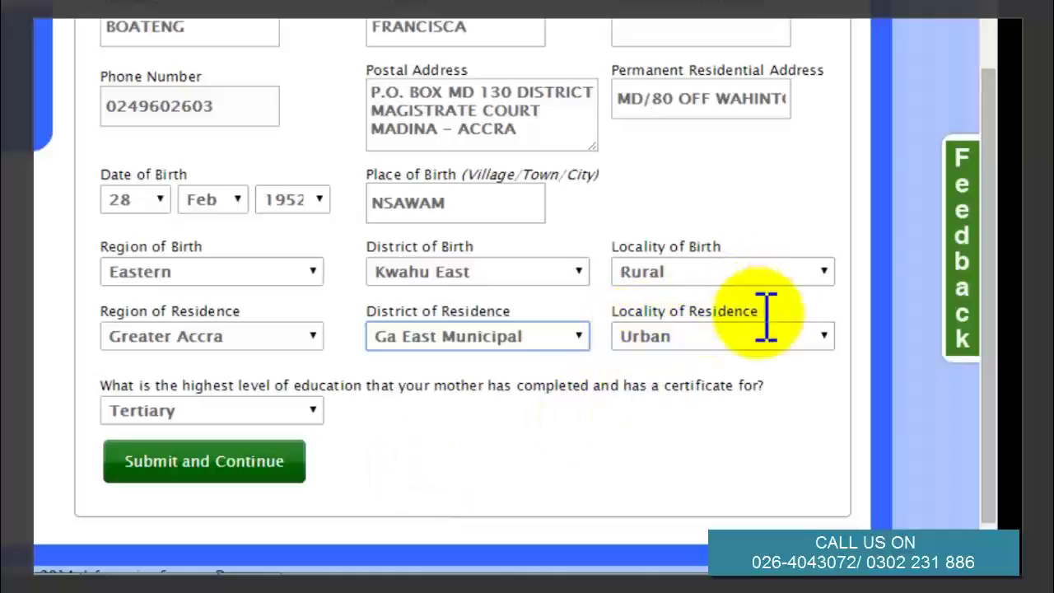
left_click(729, 329)
left_click(650, 415)
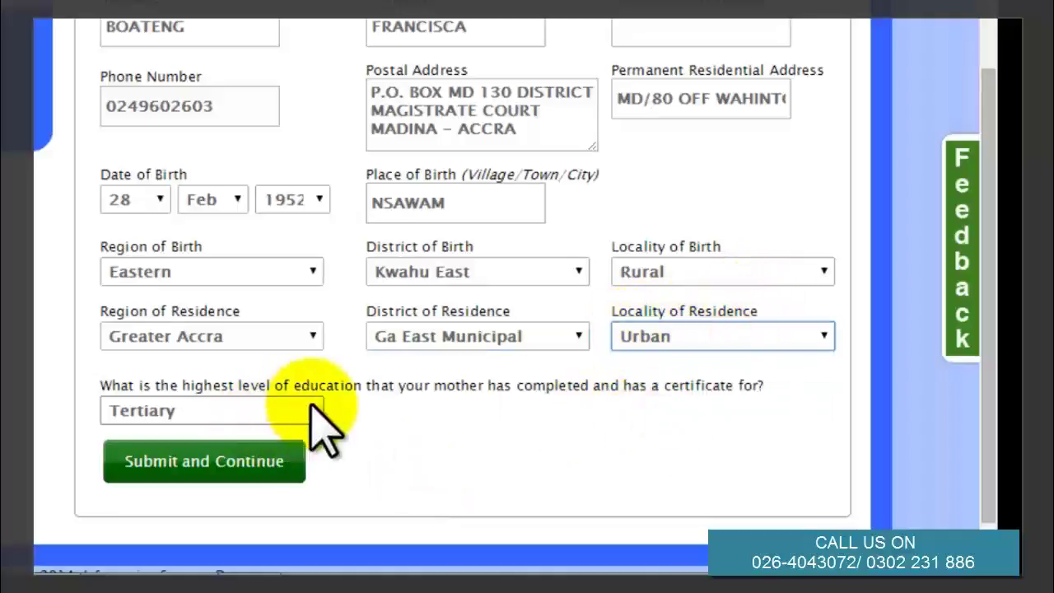
left_click(301, 412)
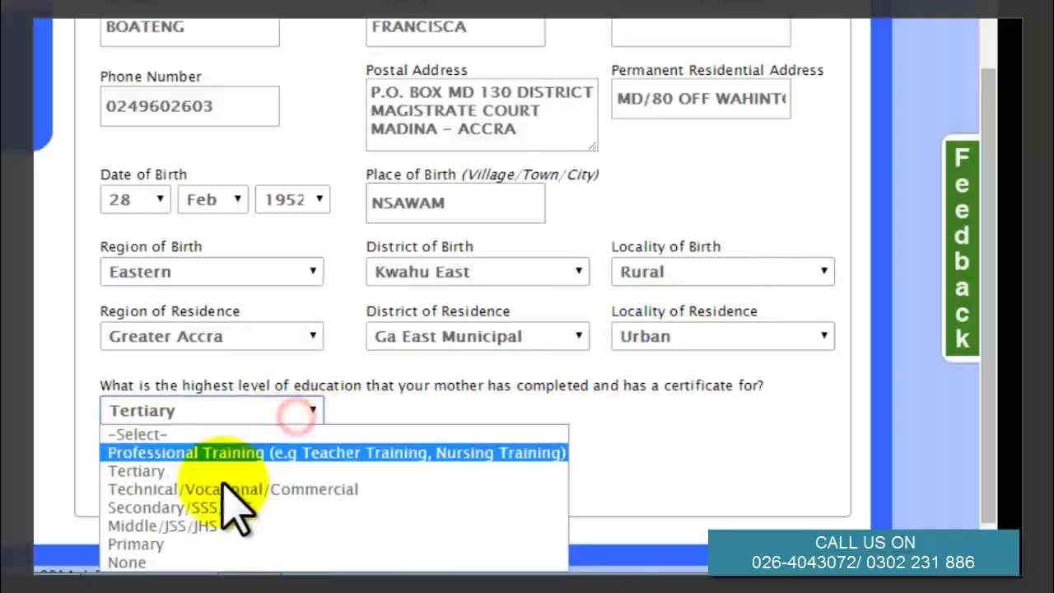
left_click(231, 470)
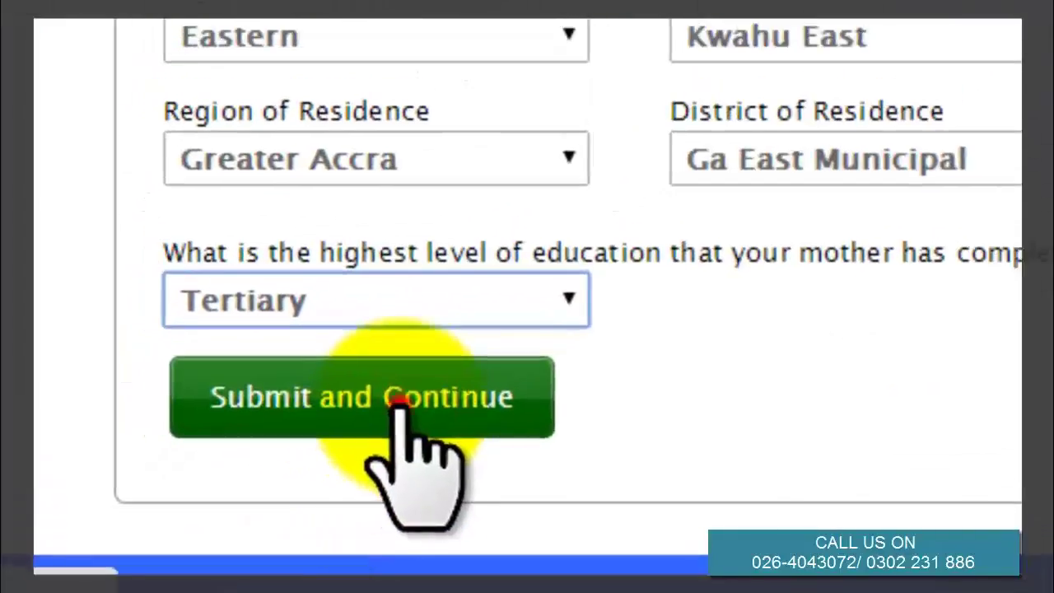
left_click(398, 402)
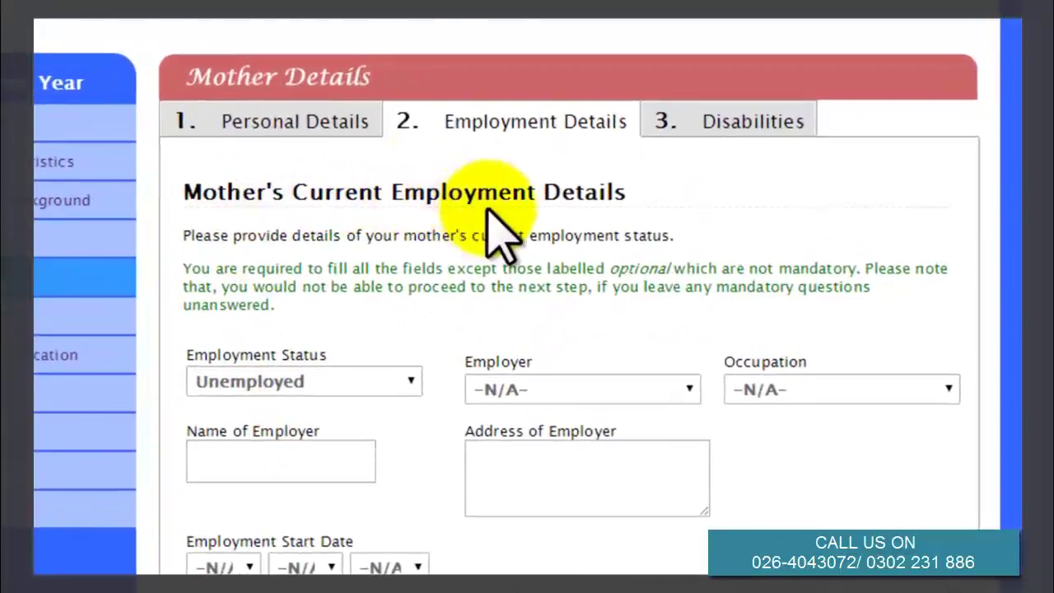
Keep the mother as Unemployed, submit, then choose No History and confirm discarding it.
left_click(387, 379)
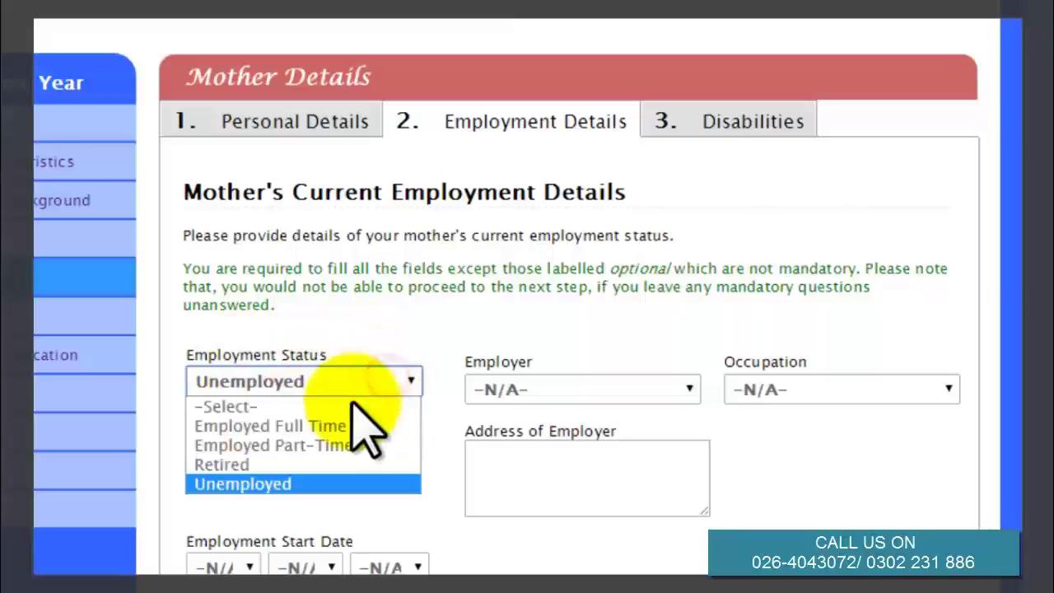
left_click(321, 486)
left_click(547, 391)
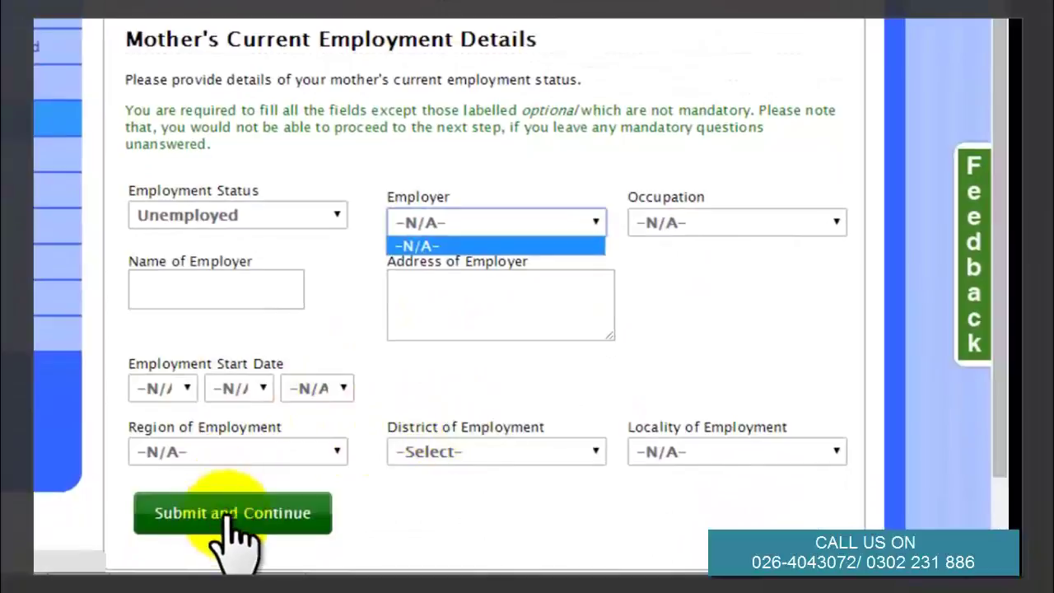
left_click(231, 517)
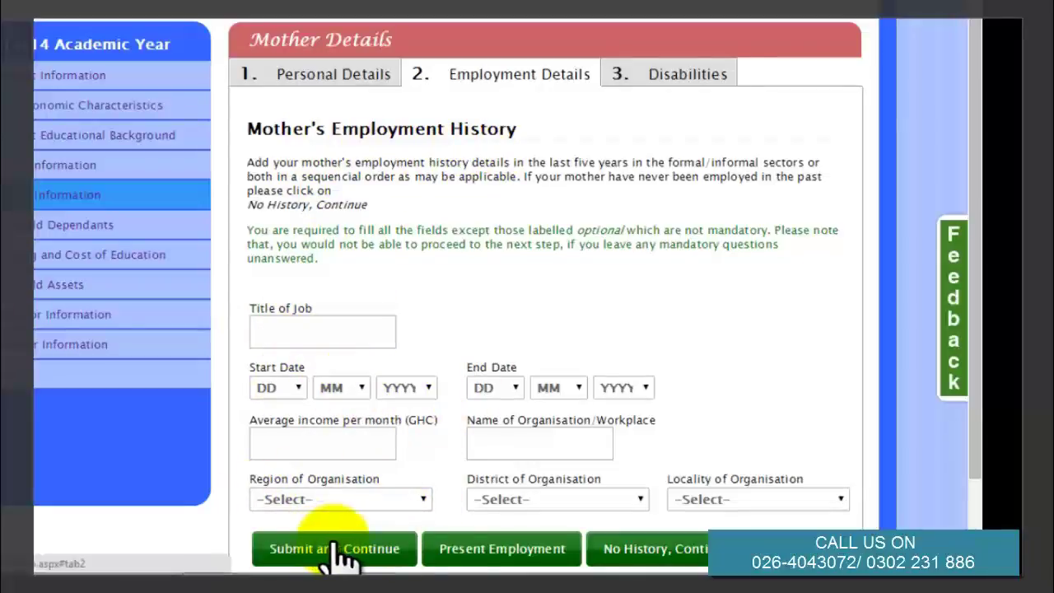
left_click(617, 550)
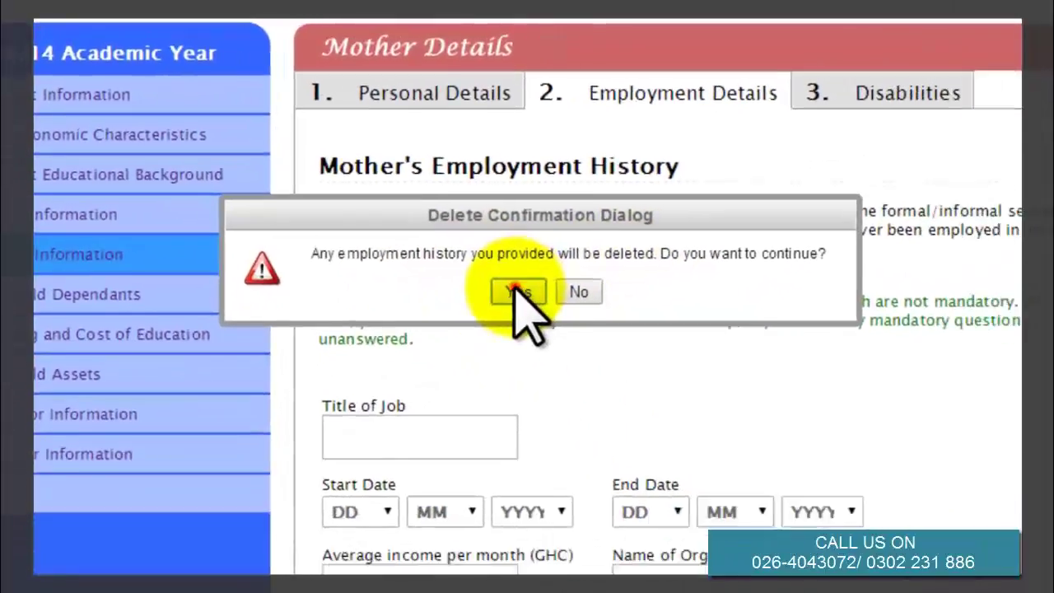
left_click(581, 327)
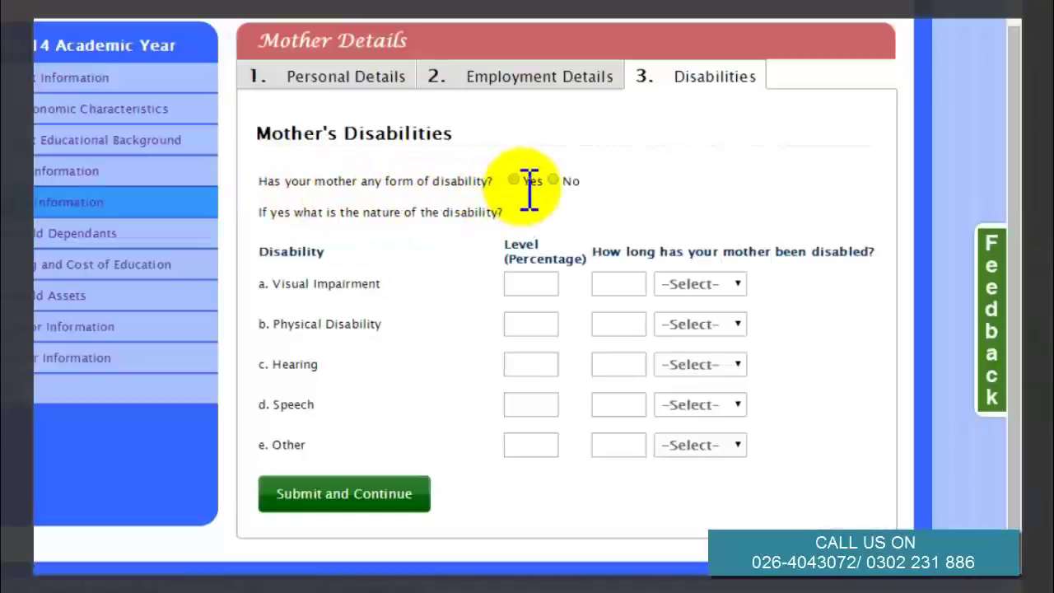
Answer No to the mother's disability question and submit.
left_click(553, 181)
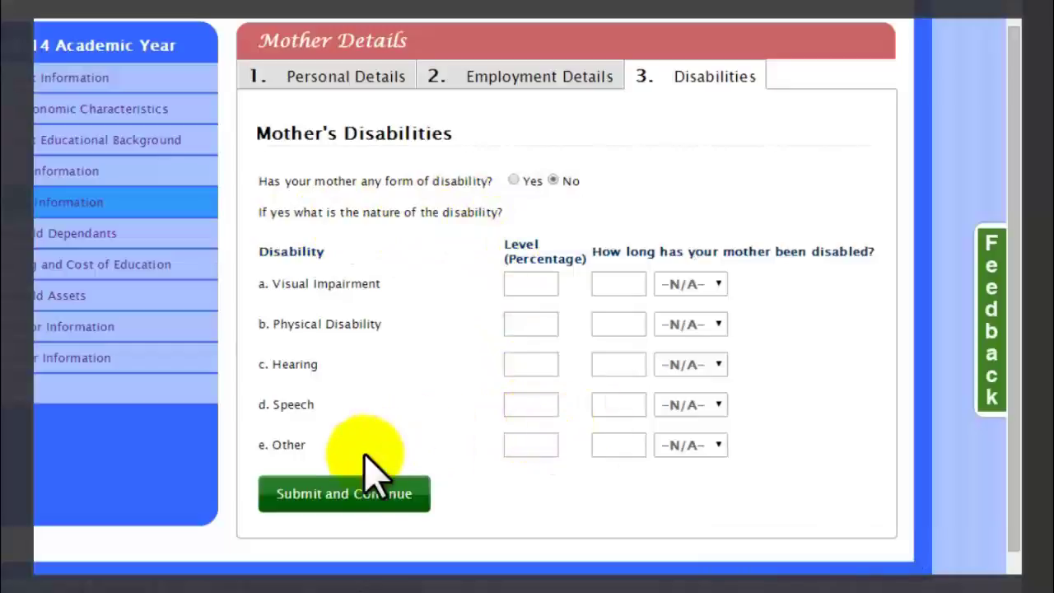
left_click(343, 495)
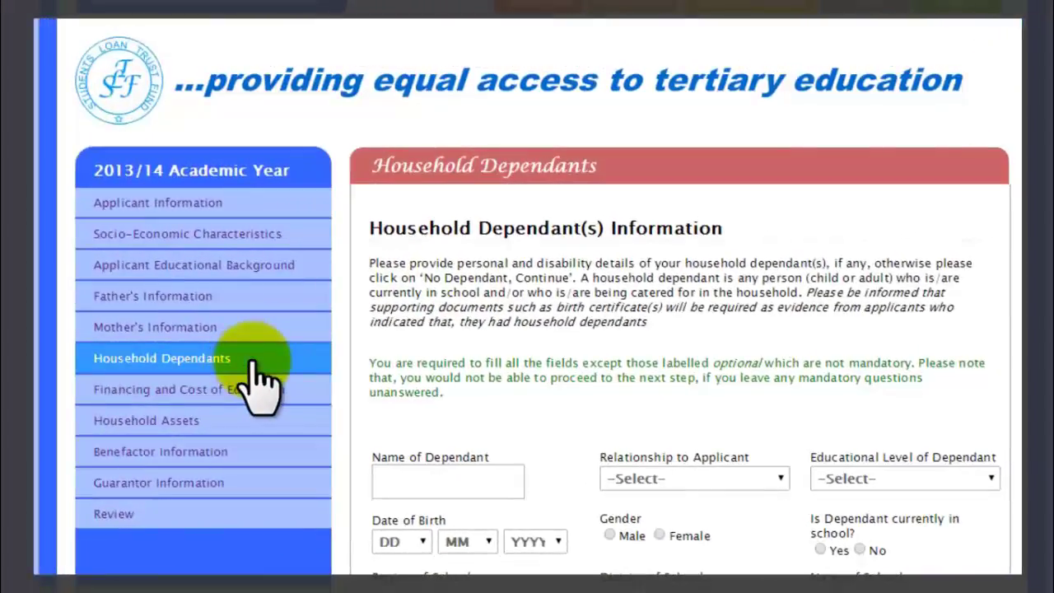
Leave the dependant fields empty, choose 'No Dependant, Continue' and confirm with OK.
left_click(437, 486)
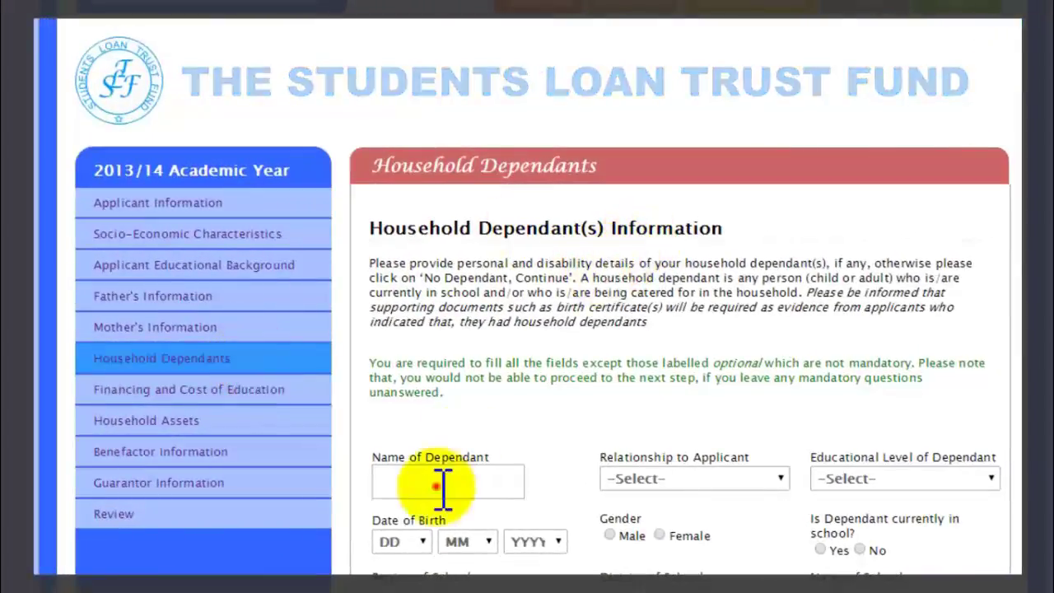
left_click(673, 481)
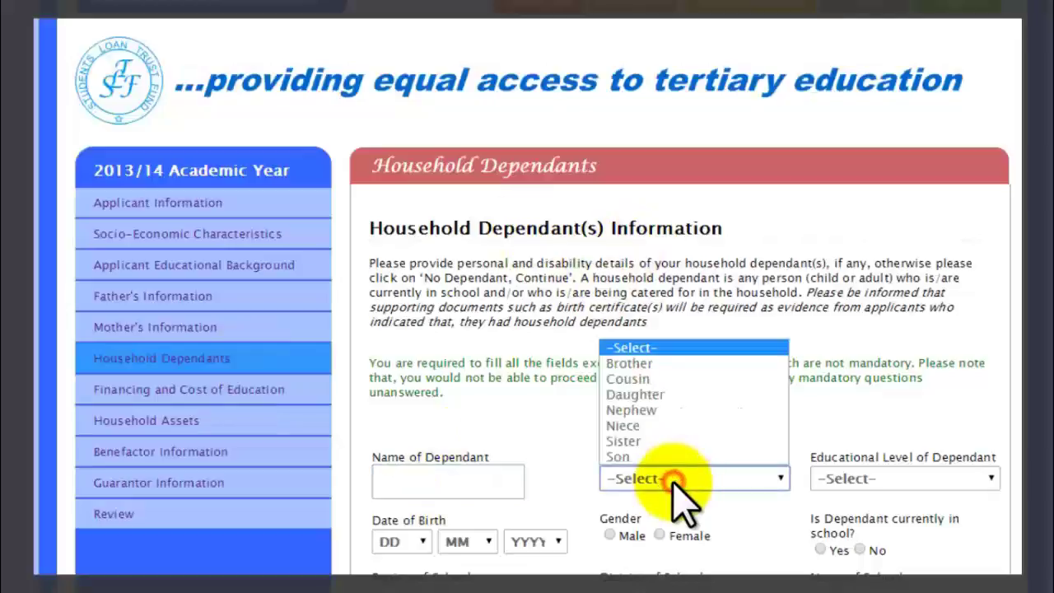
left_click(677, 488)
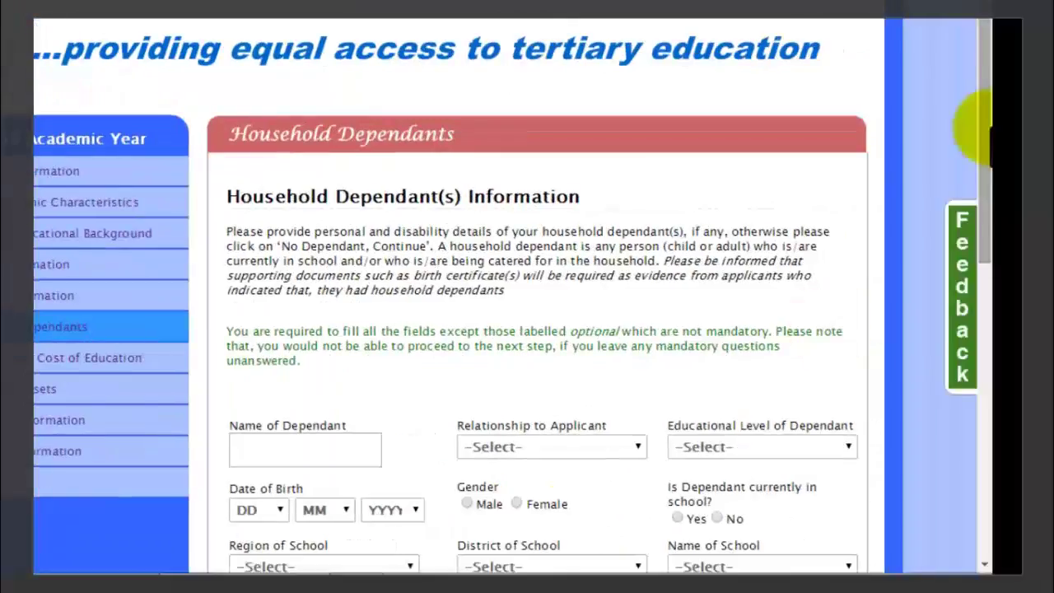
left_click_drag(977, 118, 982, 391)
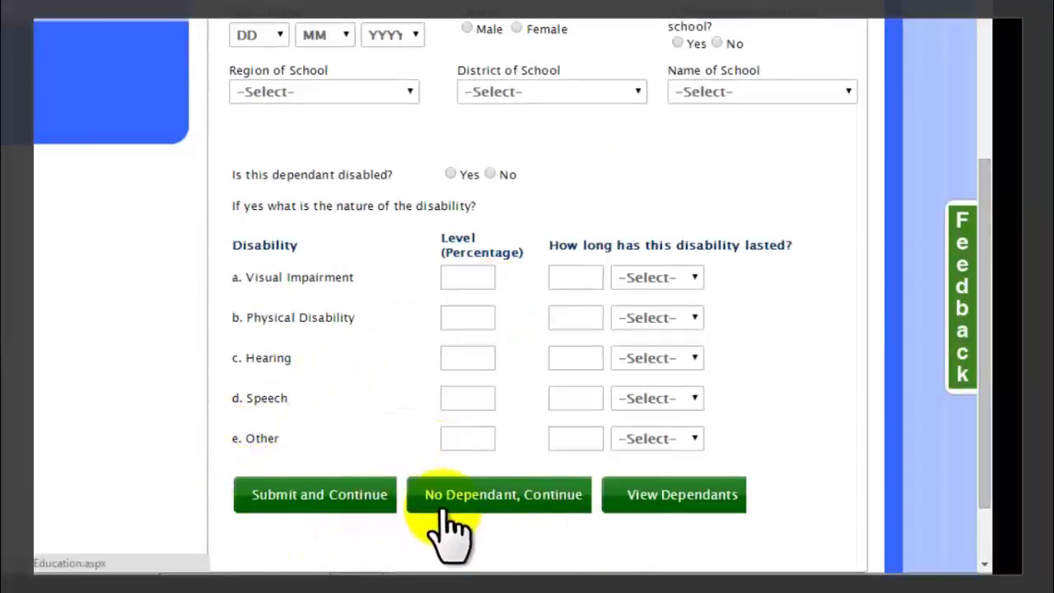
left_click(511, 498)
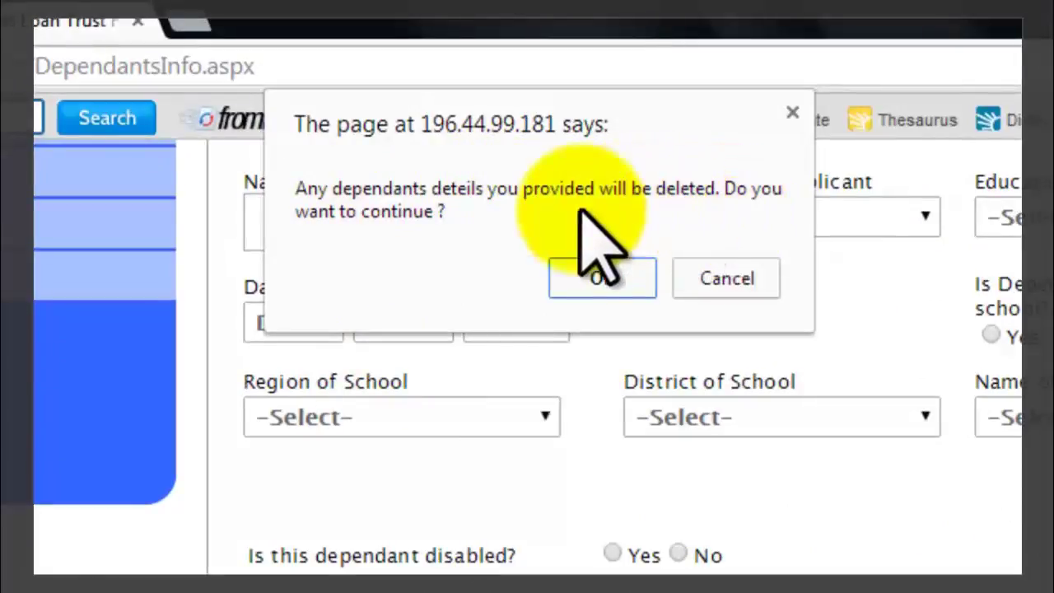
left_click(602, 279)
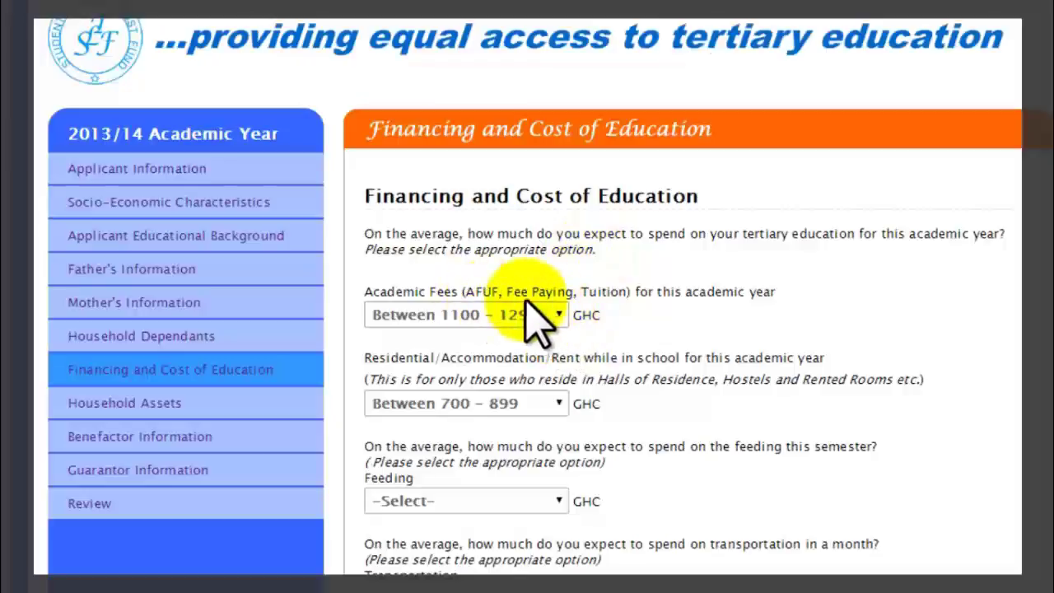
Keep academic fees 1100 - 1299 and accommodation 700 - 899; set Feeding to 700 - 899.
left_click(558, 314)
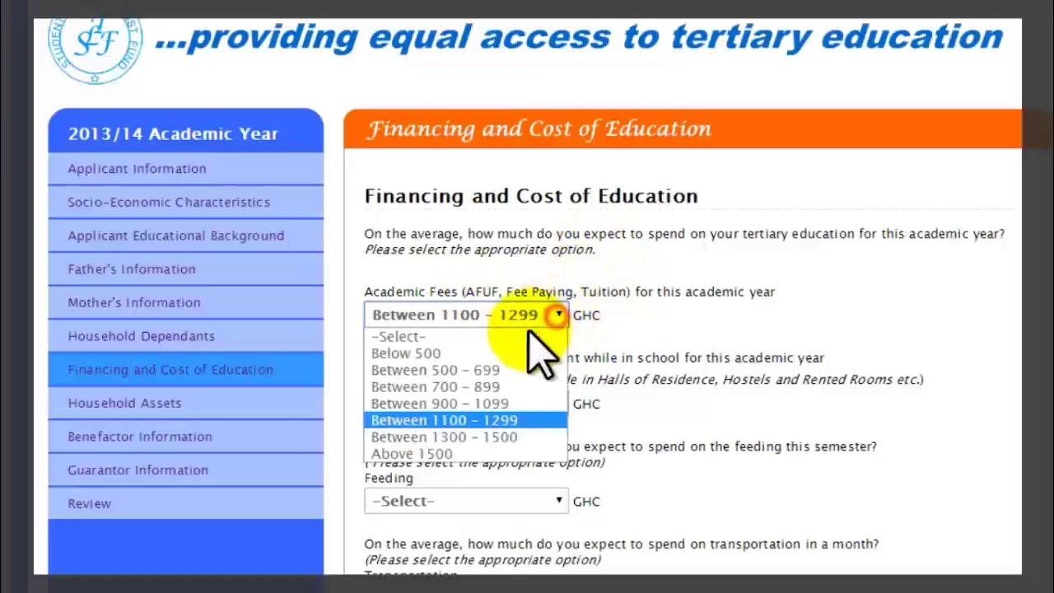
left_click(482, 420)
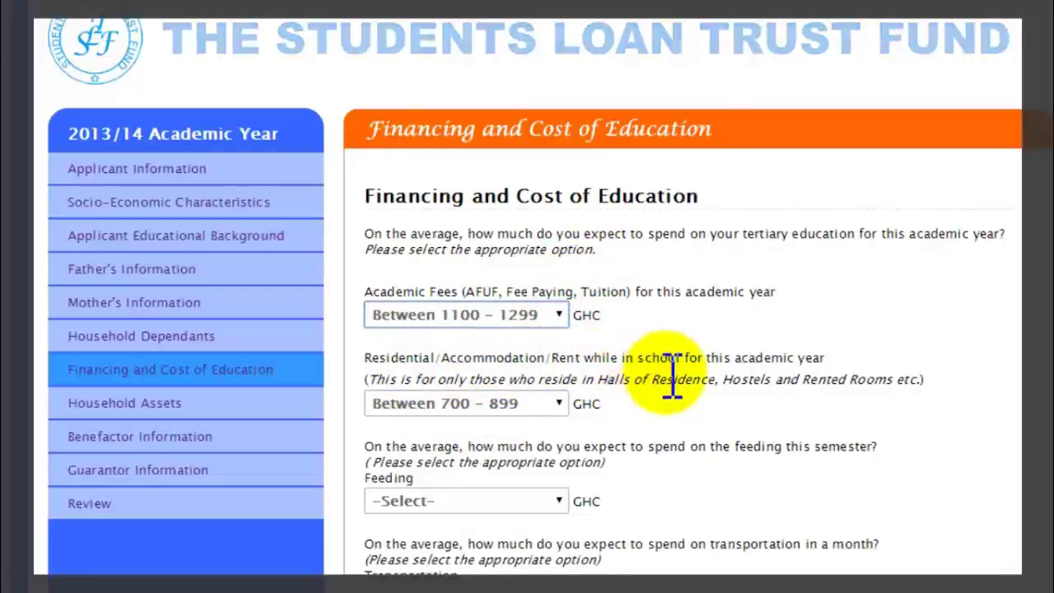
left_click(557, 404)
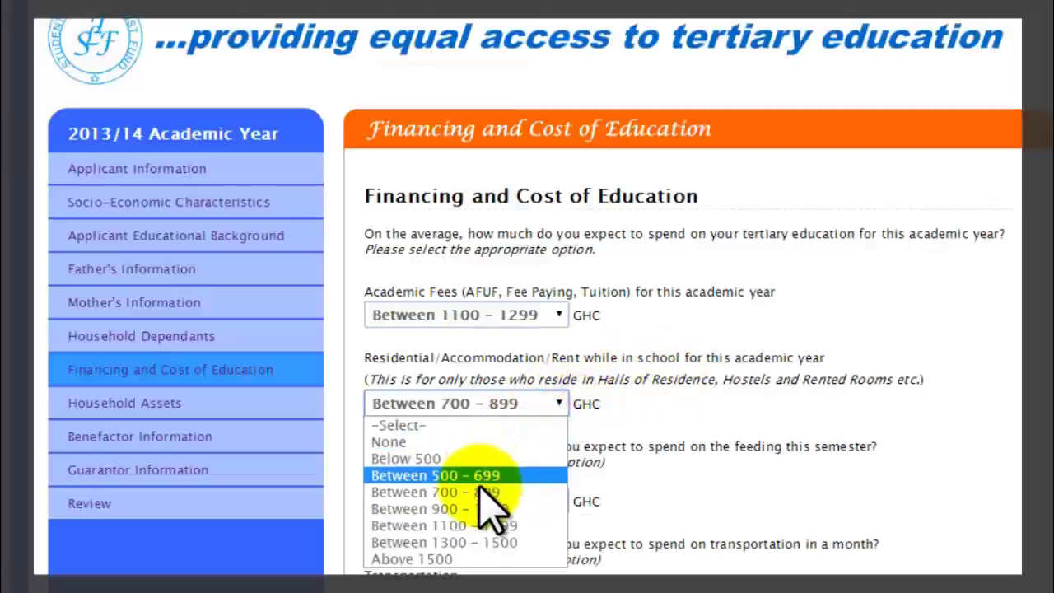
left_click(490, 494)
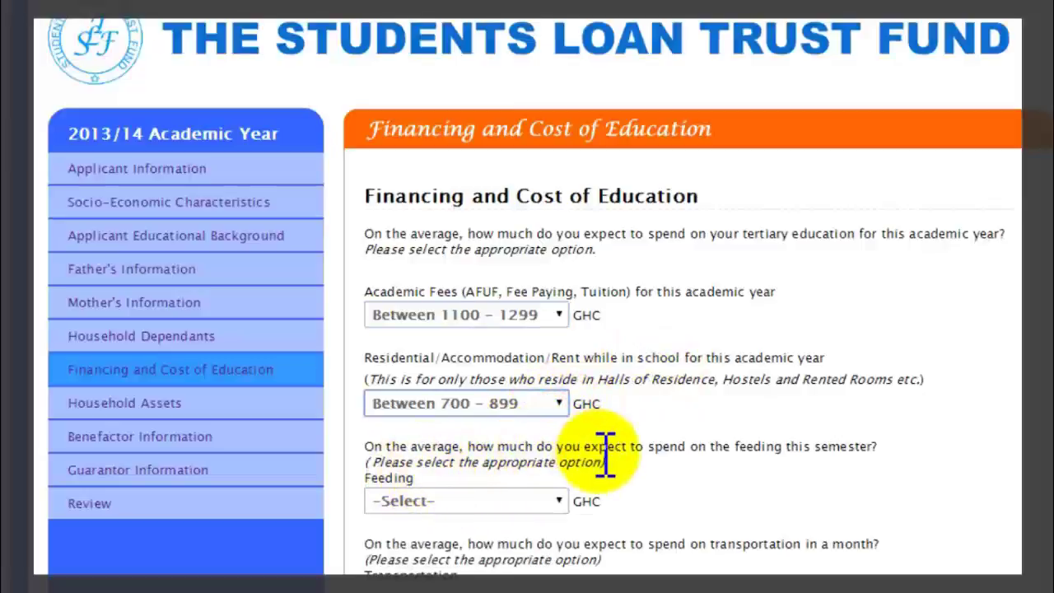
left_click(542, 496)
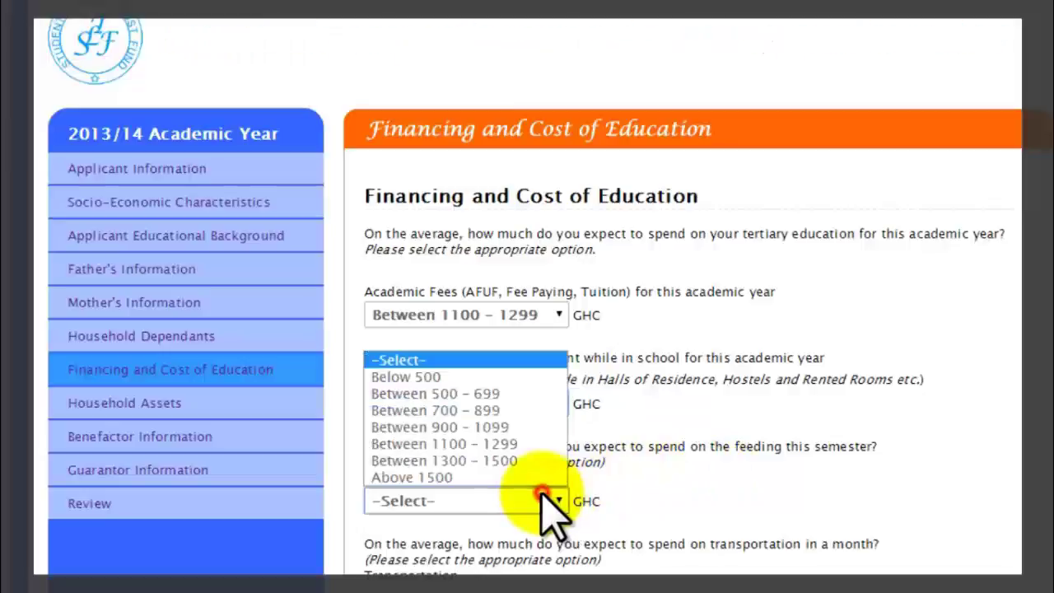
left_click(484, 409)
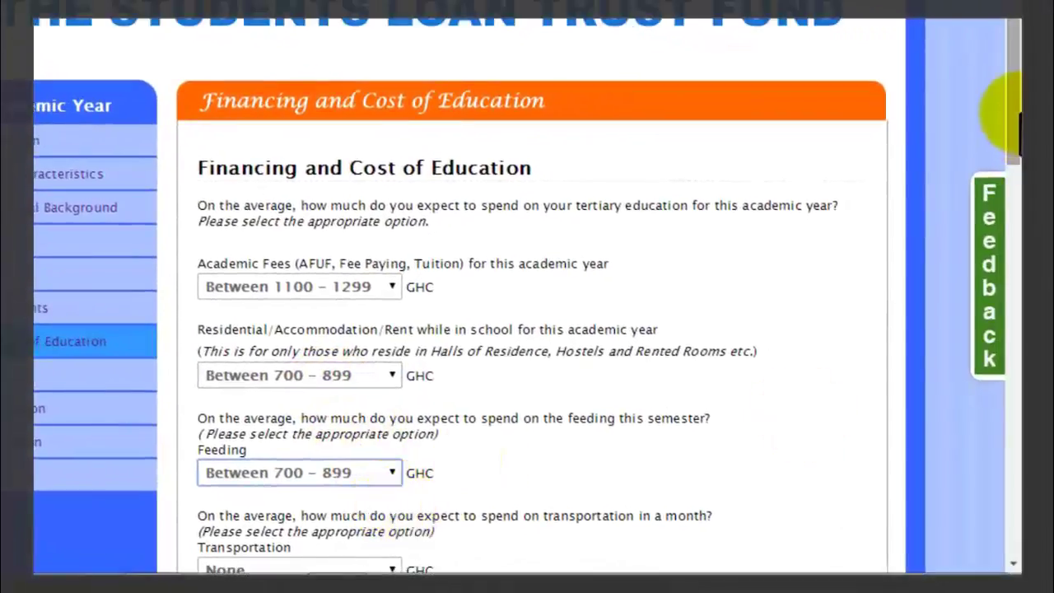
left_click_drag(1011, 98, 1014, 224)
scroll(527, 296, "down", 3)
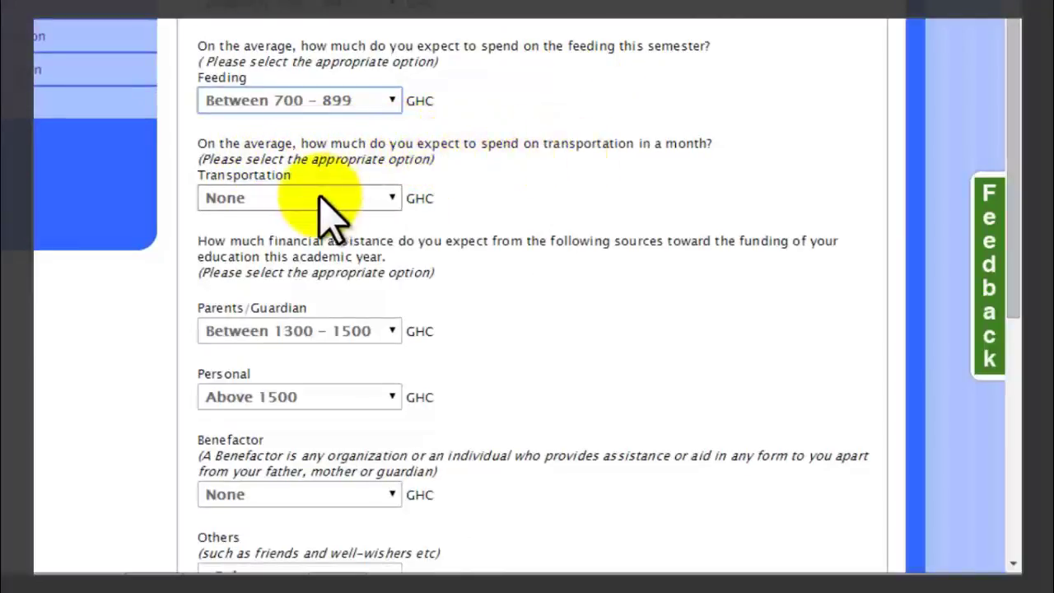
Keep Transportation None, Parents/Guardian 1300 - 1500 and Benefactor None.
left_click(346, 197)
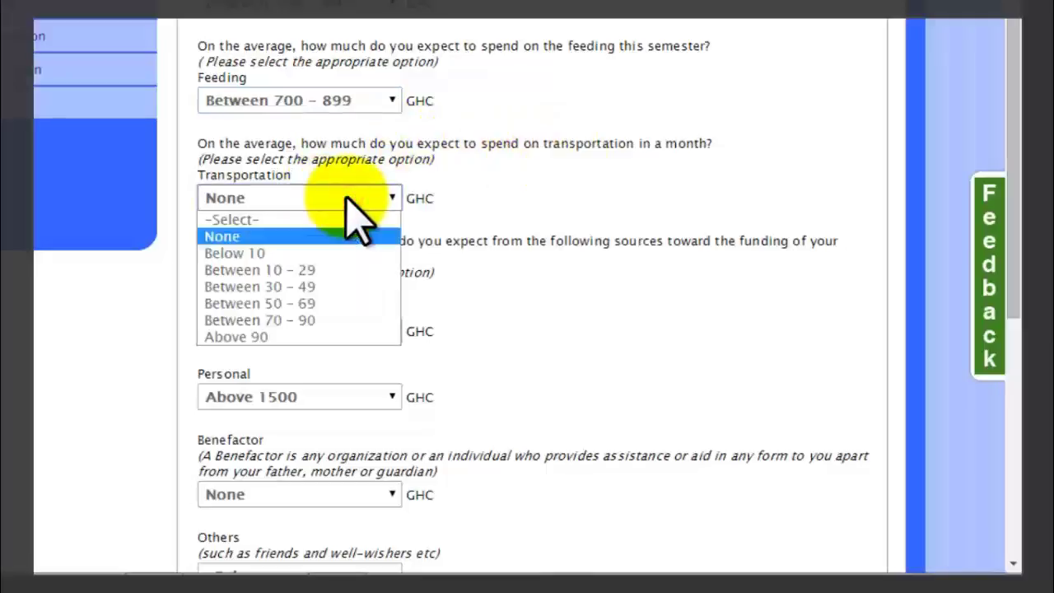
left_click(315, 242)
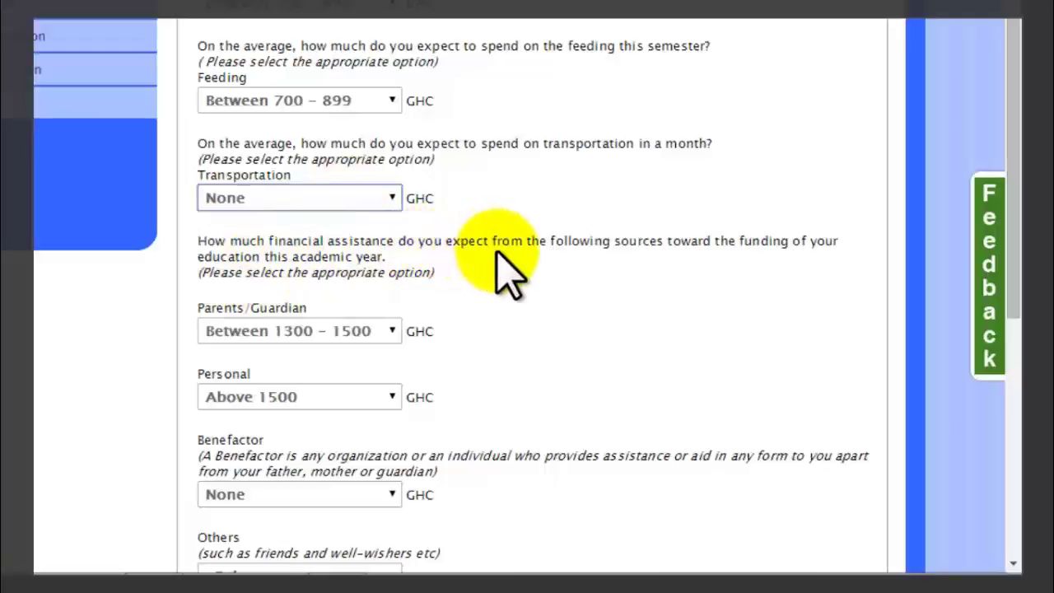
left_click(365, 329)
left_click(282, 486)
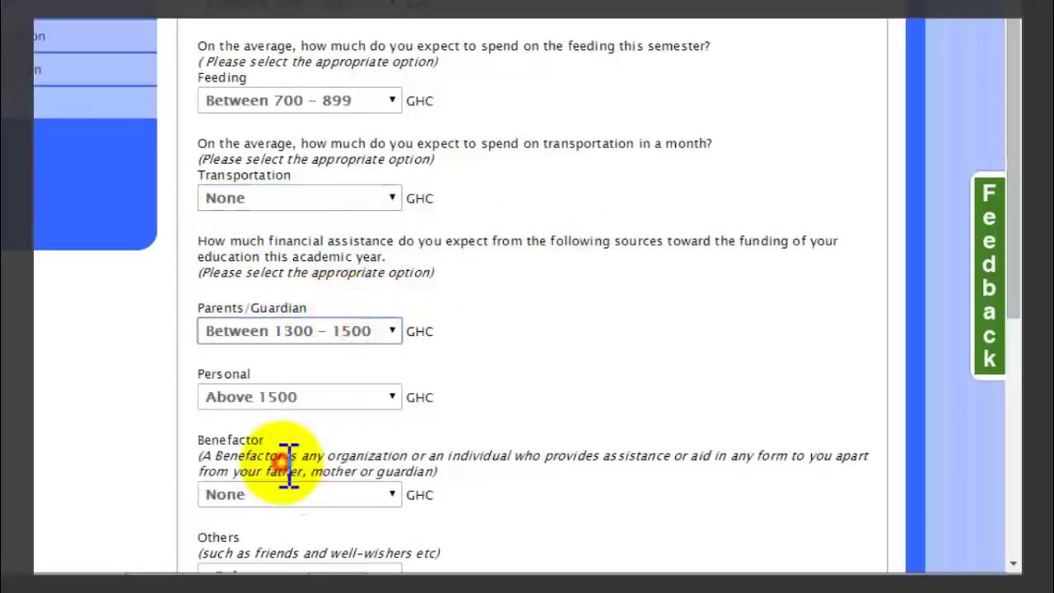
left_click(340, 494)
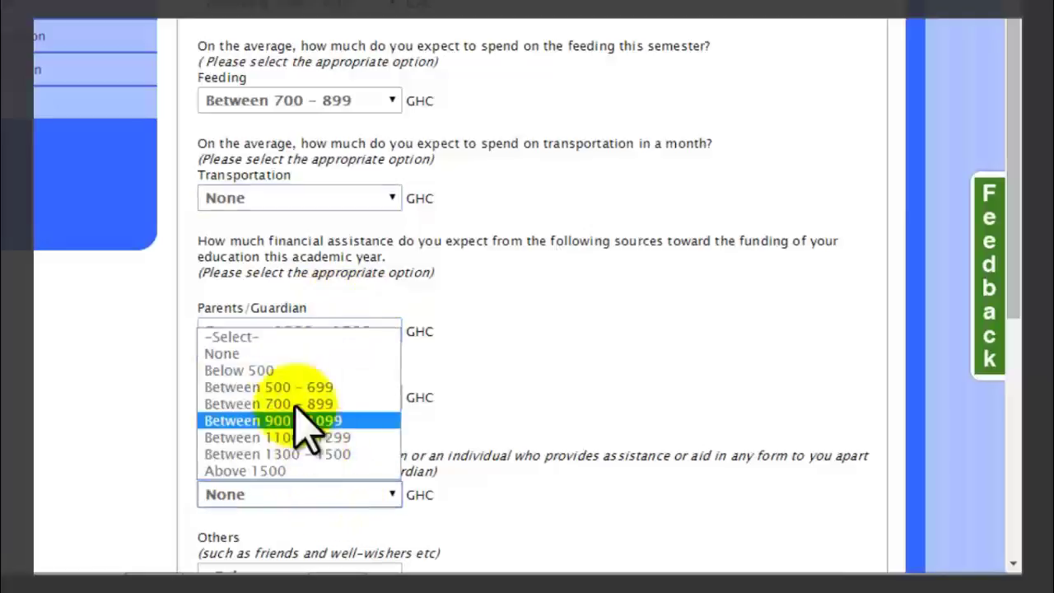
left_click(280, 354)
left_click_drag(1011, 196, 1000, 431)
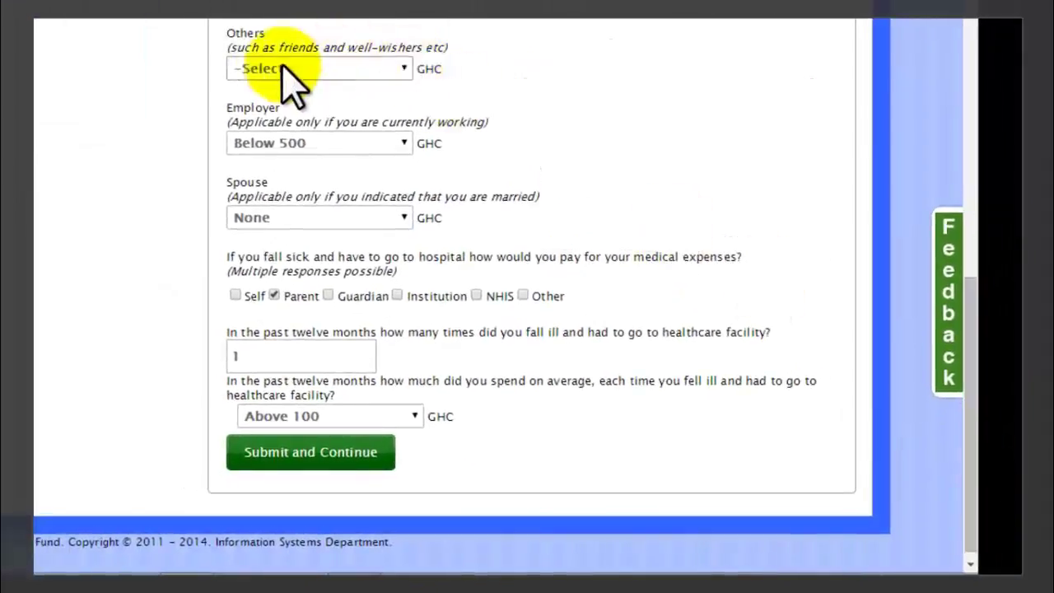
Set Others funding to None, keeping Employer Below 500 and Spouse None.
left_click(363, 74)
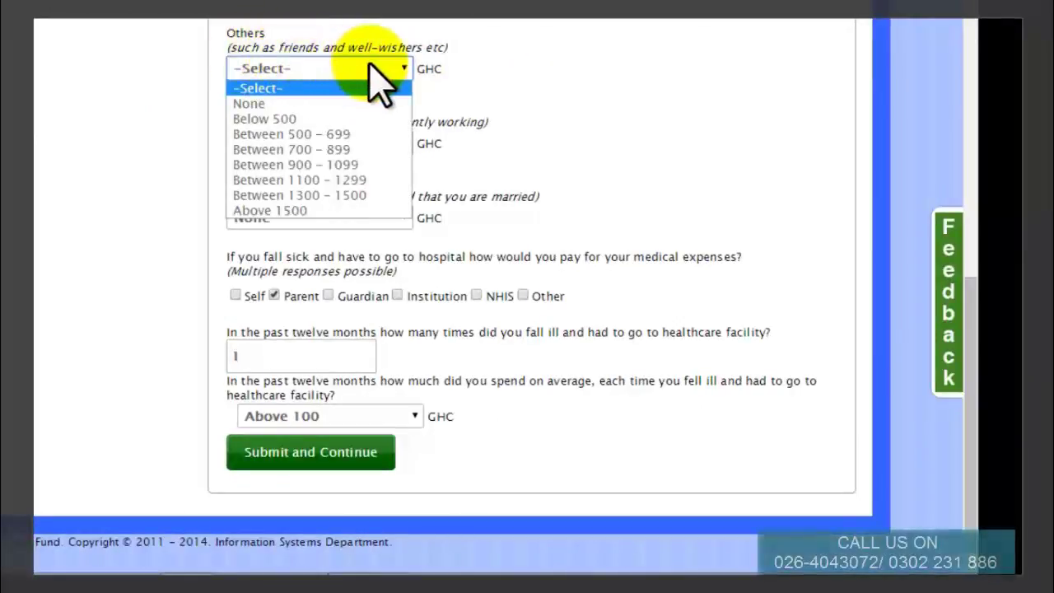
left_click(348, 120)
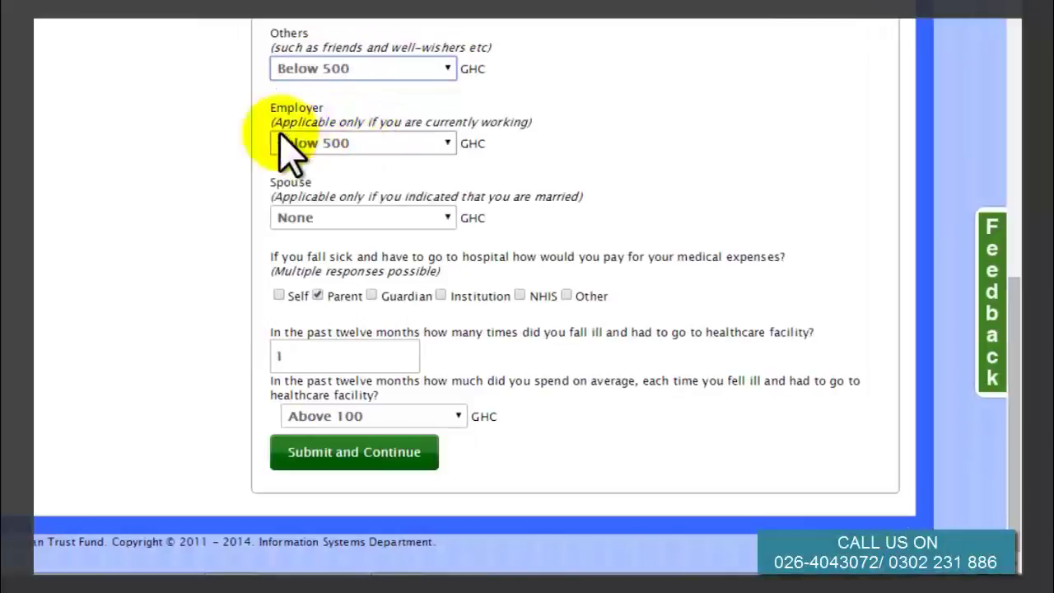
left_click(441, 145)
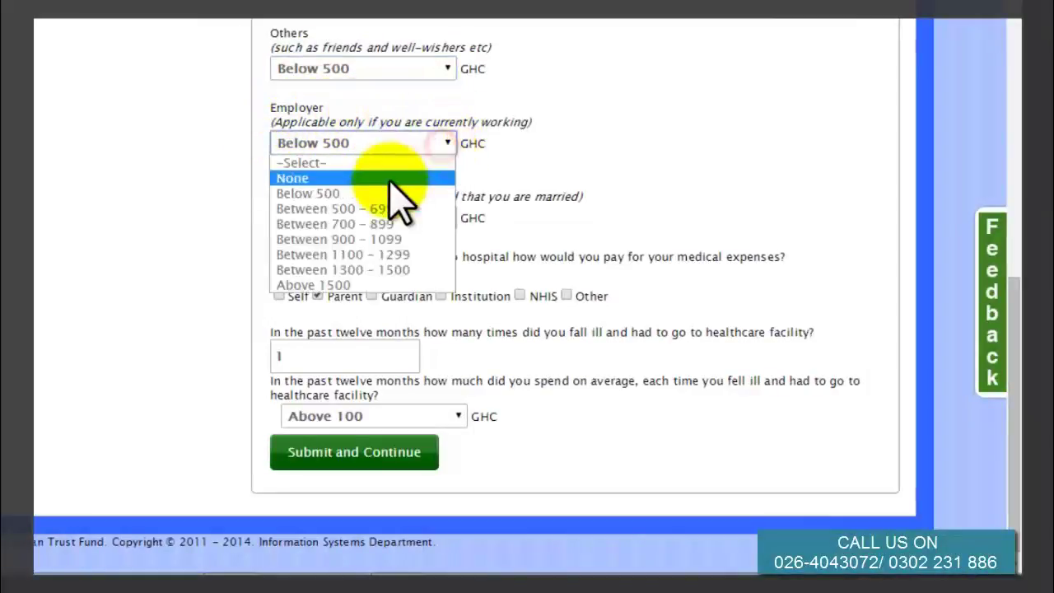
left_click(381, 194)
left_click(434, 70)
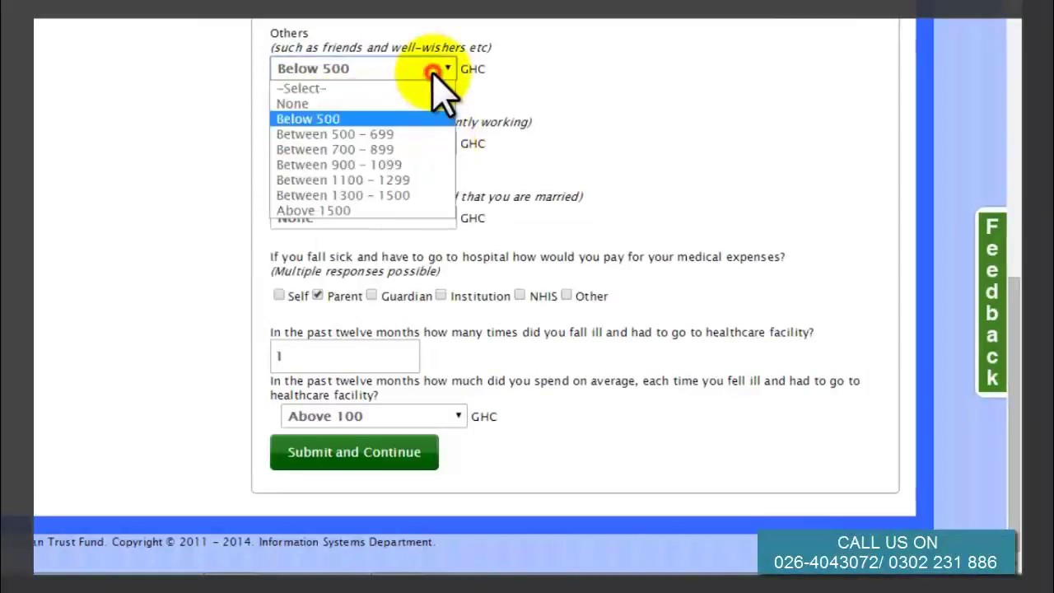
left_click(380, 103)
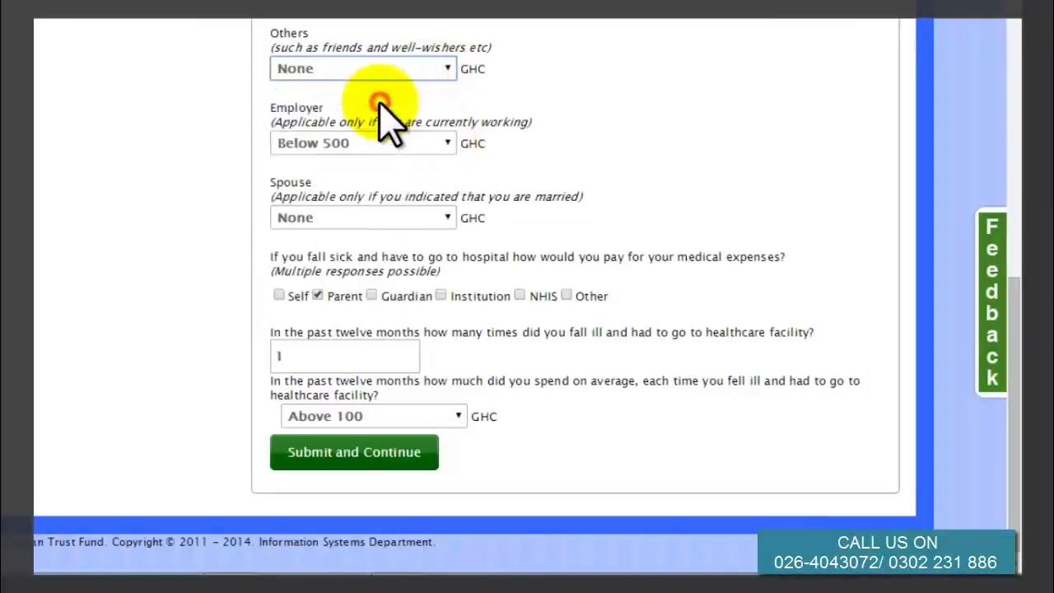
left_click(425, 217)
left_click(372, 253)
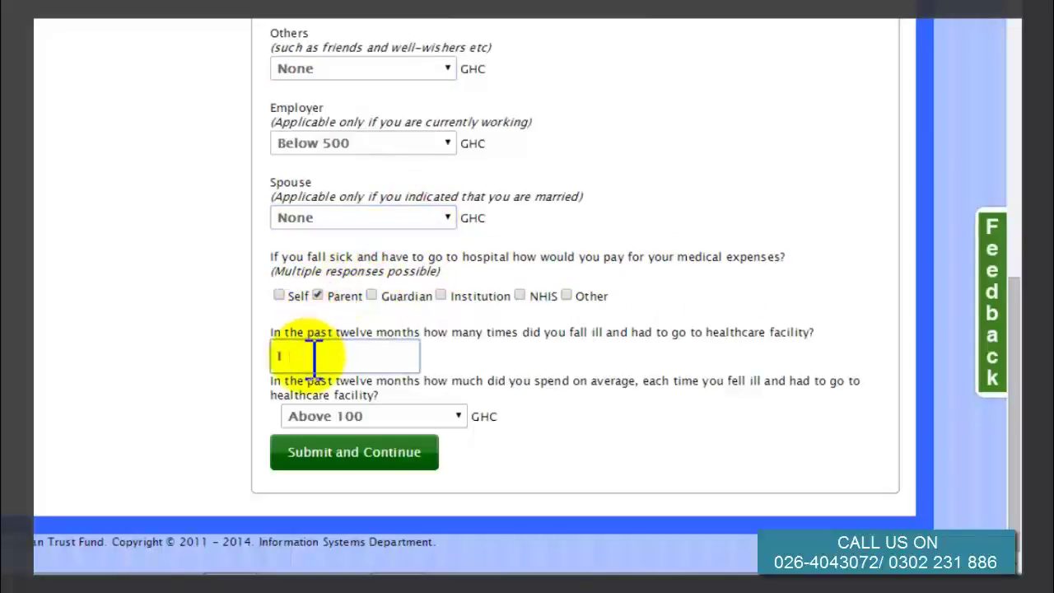
Keep healthcare spending Above 100 and submit the financing section.
left_click(355, 415)
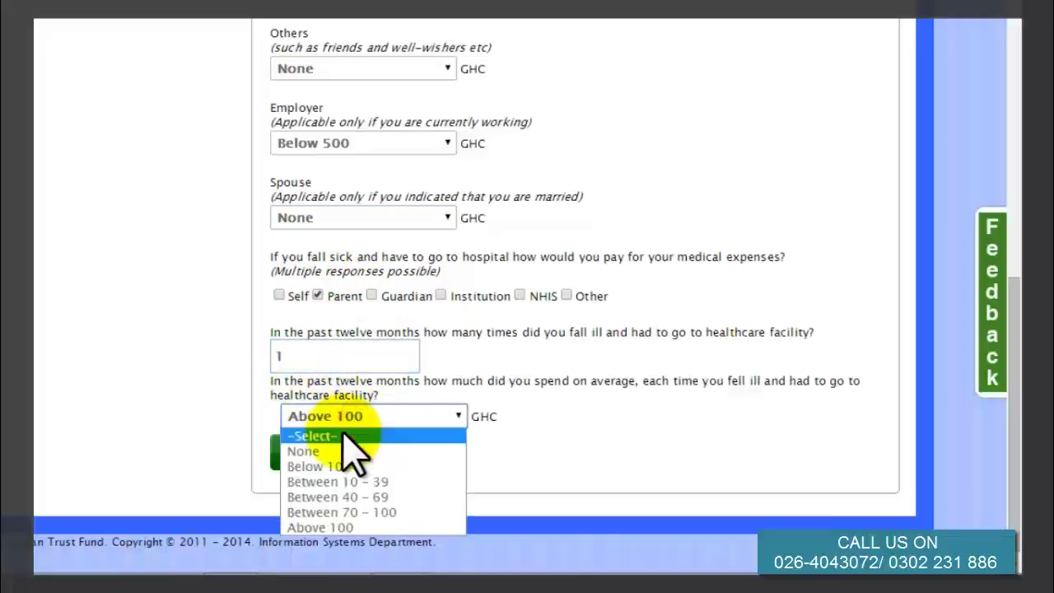
left_click(343, 526)
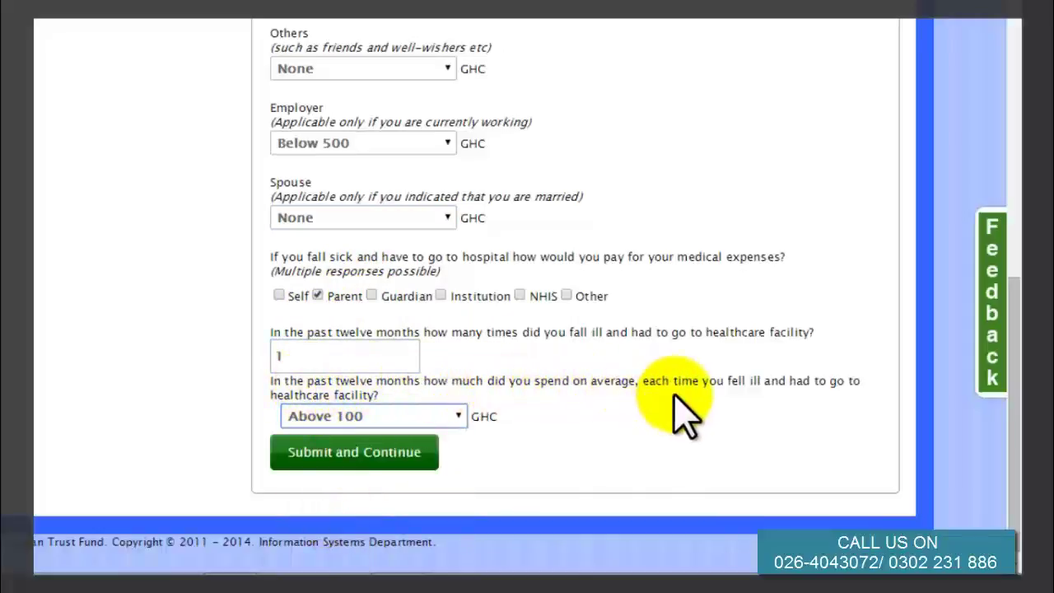
left_click(362, 452)
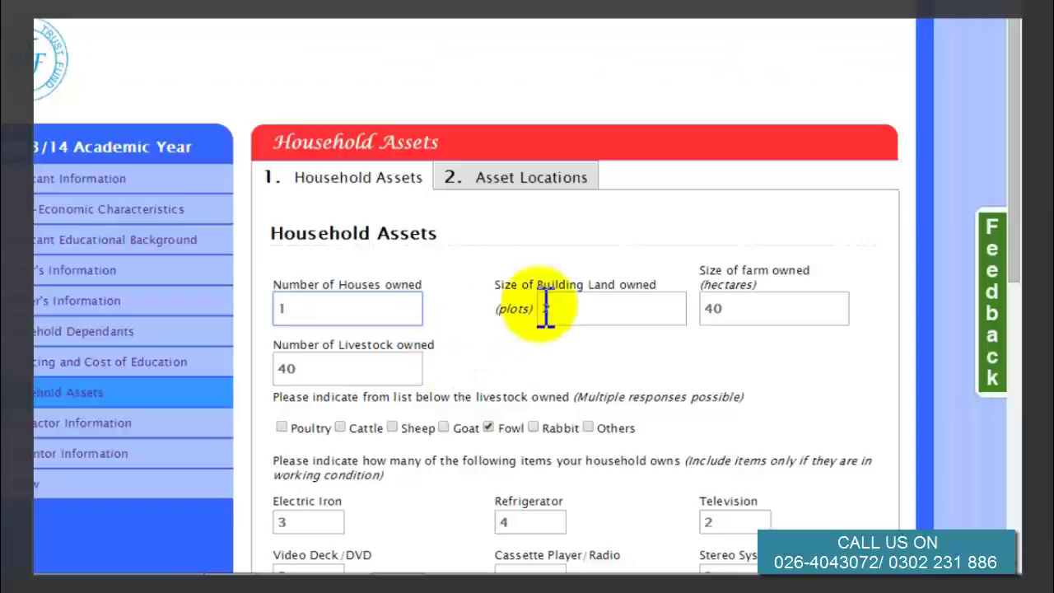
Enter a count of 2 and check the remaining household item counts down to Shares/Treasury Bills/Bond.
left_click(744, 308)
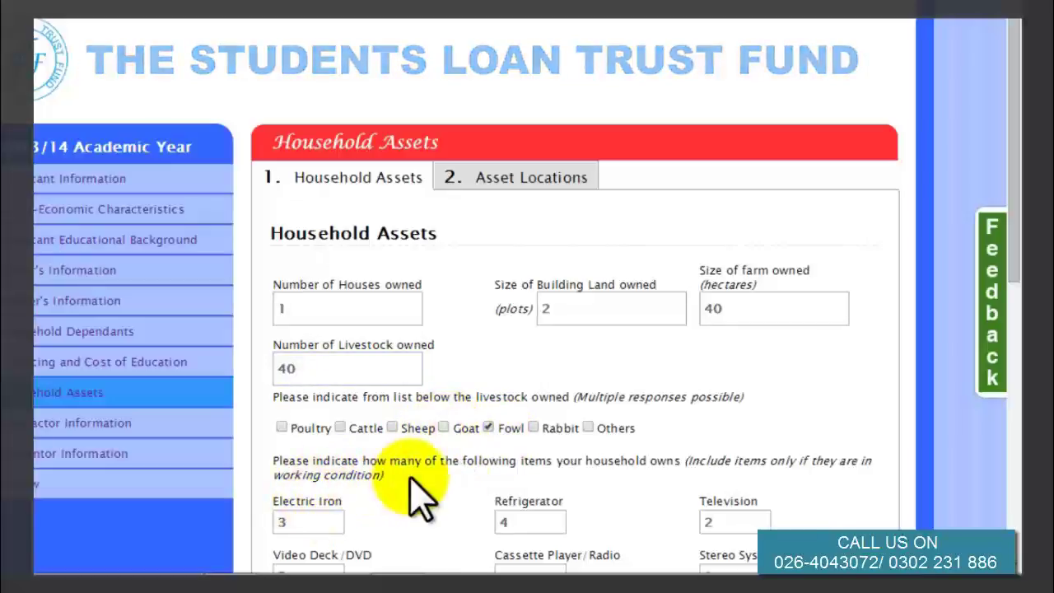
left_click(323, 521)
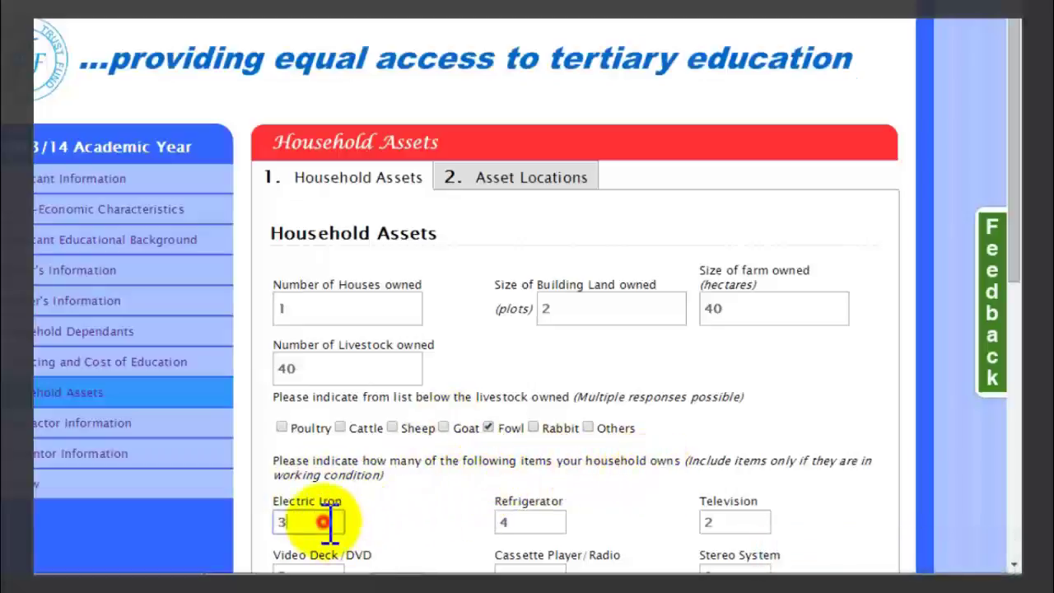
left_click(541, 523)
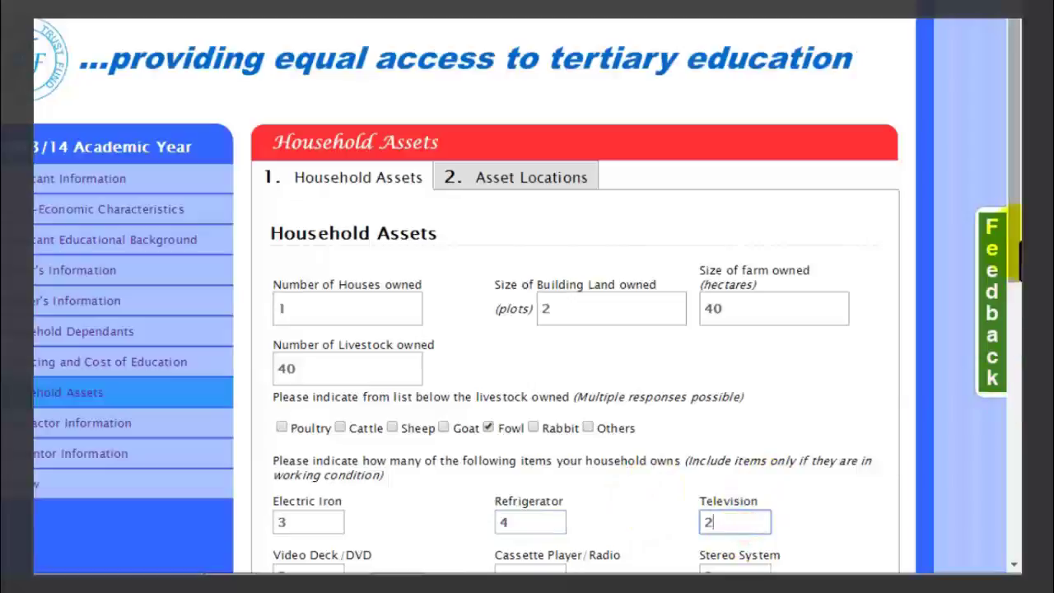
type("2")
scroll(989, 494, "down", 6)
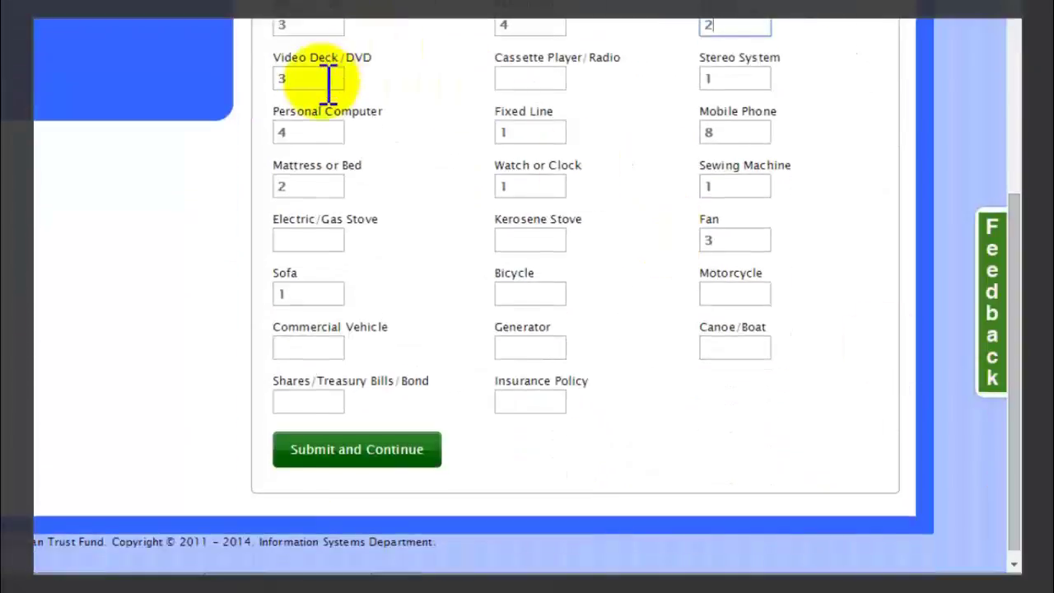
left_click(522, 132)
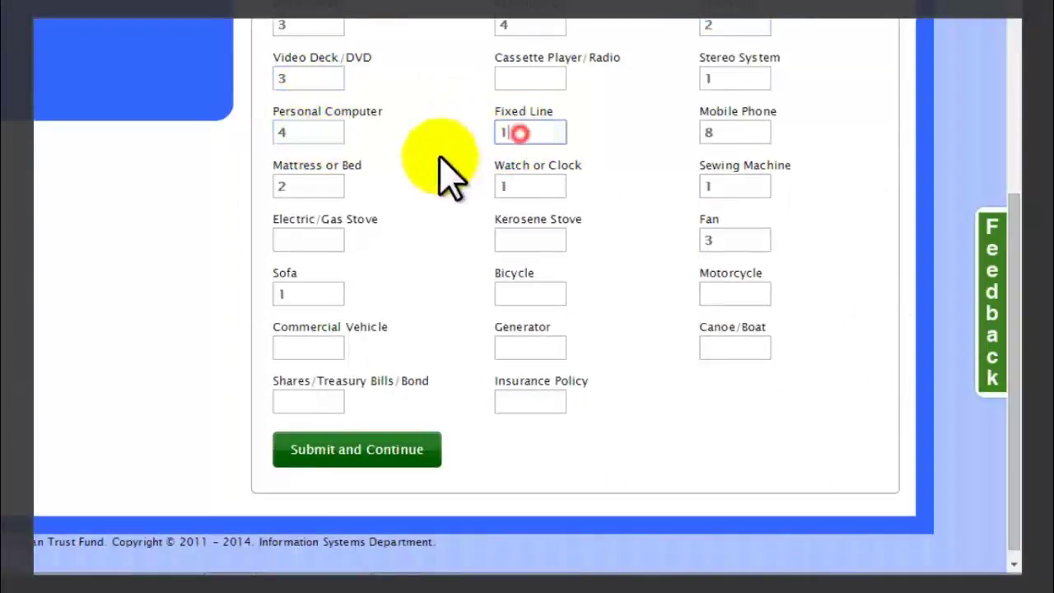
left_click(311, 185)
left_click(514, 186)
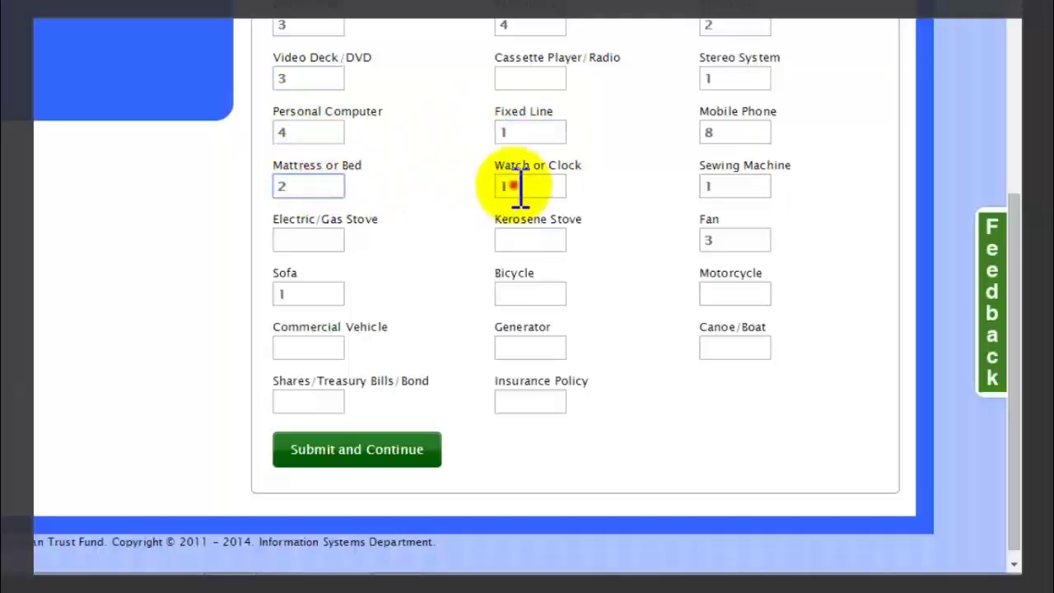
left_click(290, 295)
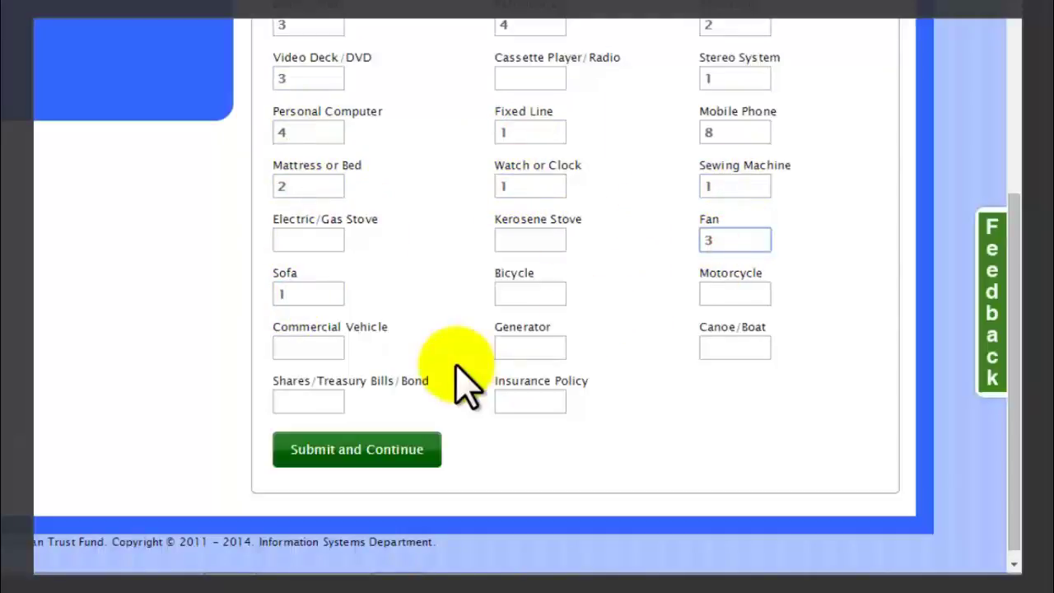
left_click(318, 346)
left_click(324, 404)
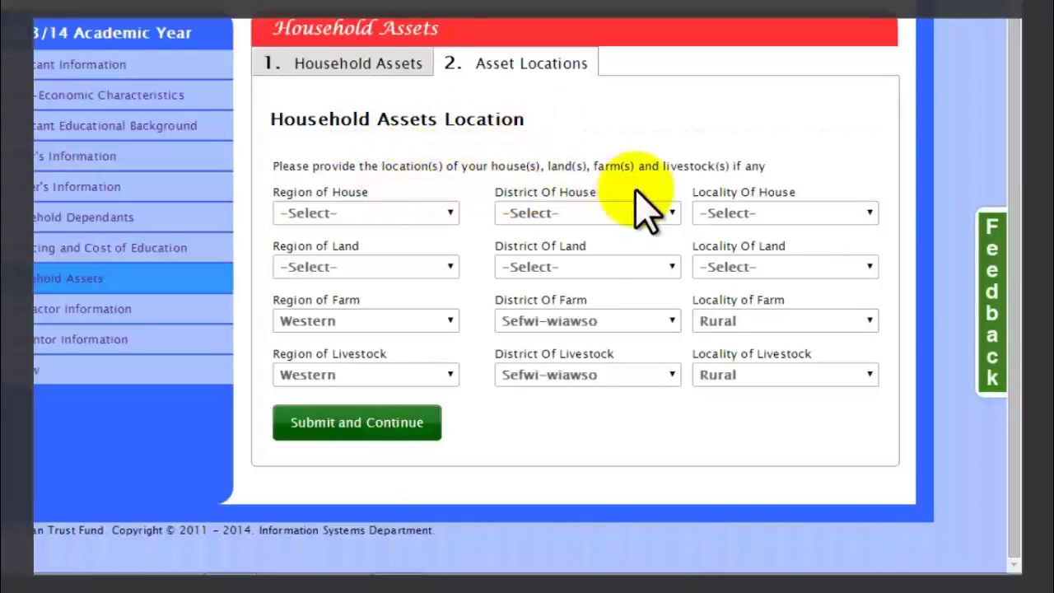
Set house and land locations to Greater Accra, Tema Metropolitan, with land locality Urban.
left_click(421, 212)
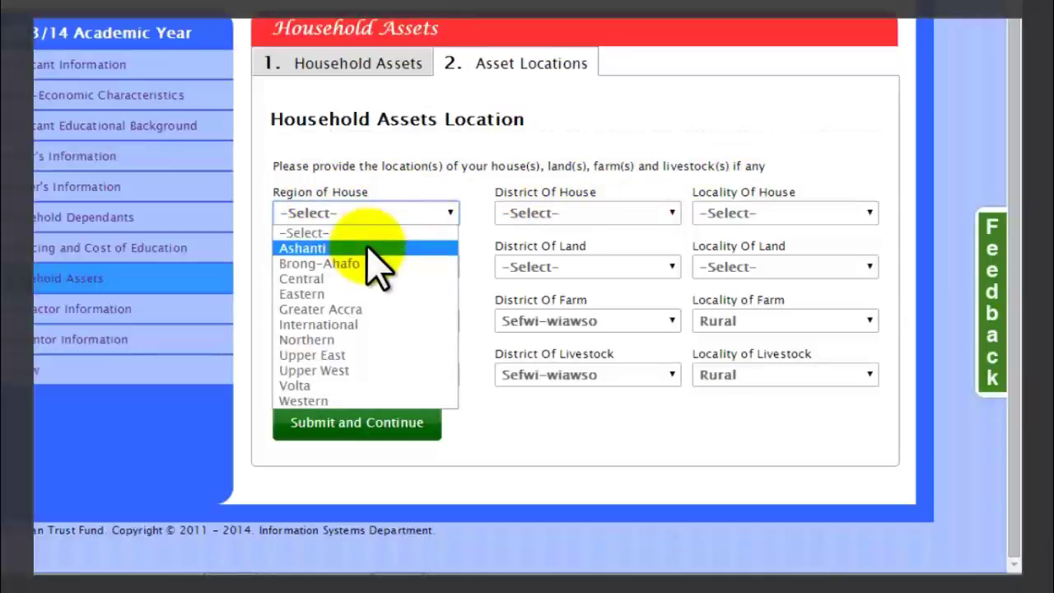
left_click(344, 309)
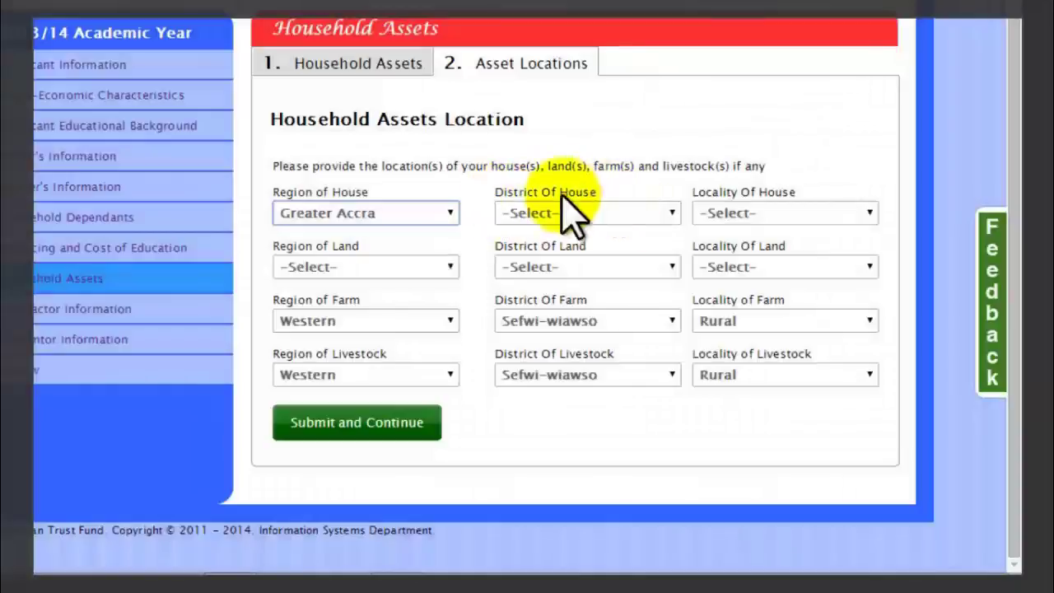
left_click(568, 214)
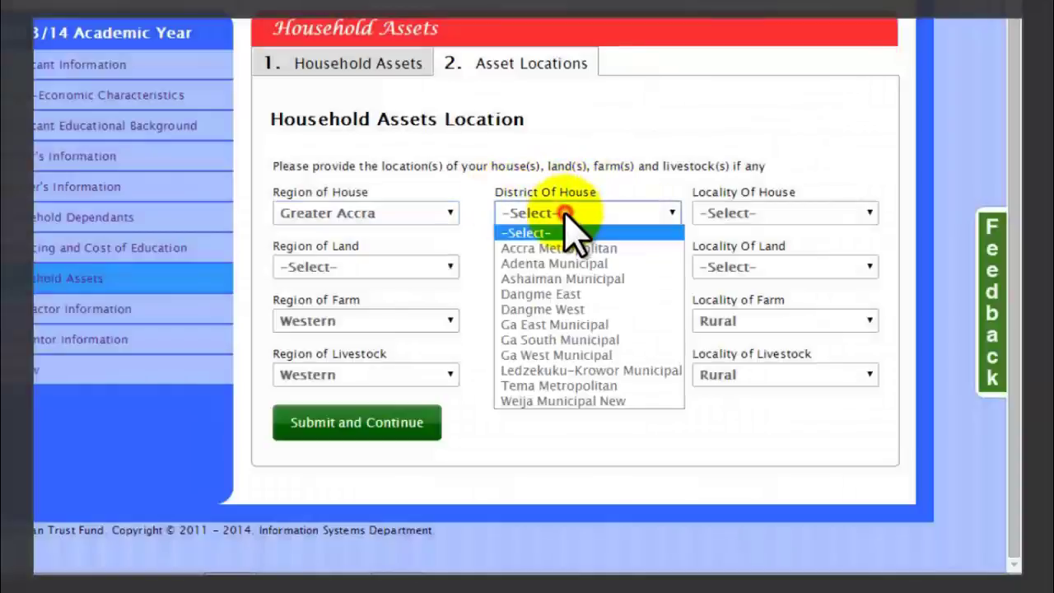
left_click(558, 386)
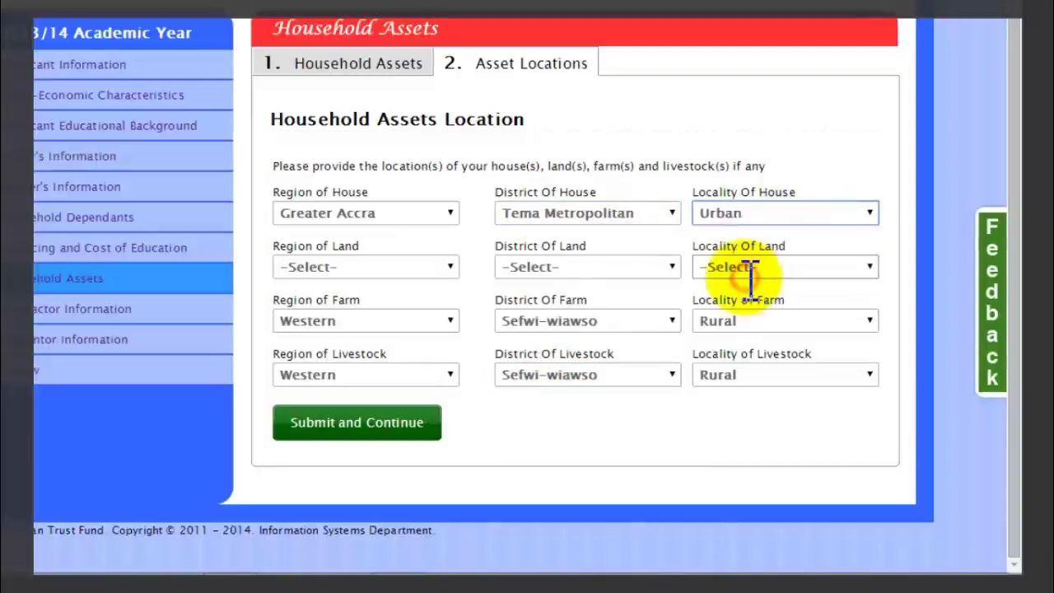
left_click(391, 272)
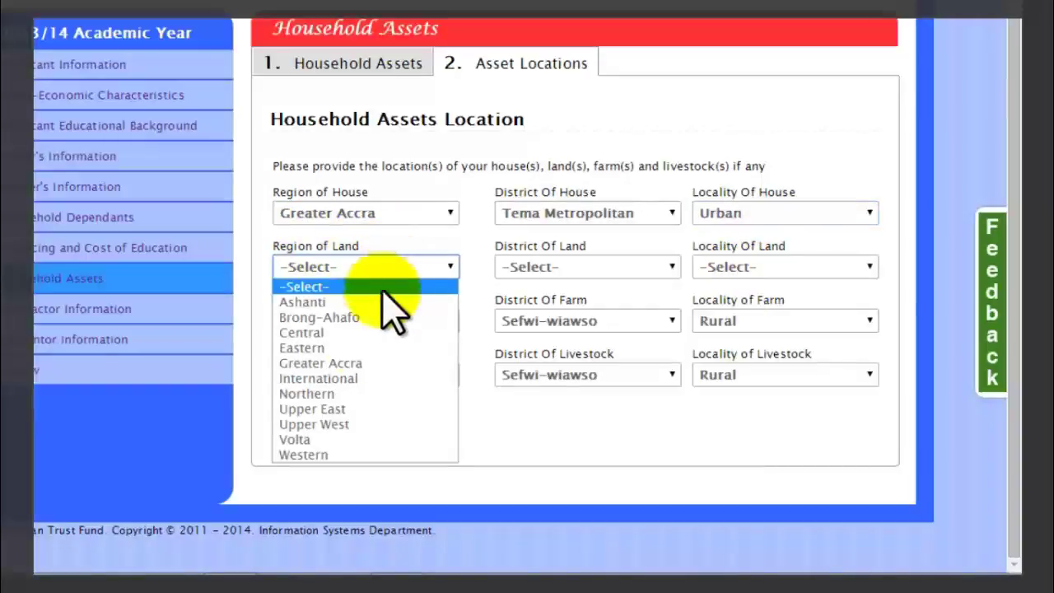
left_click(365, 363)
left_click(565, 270)
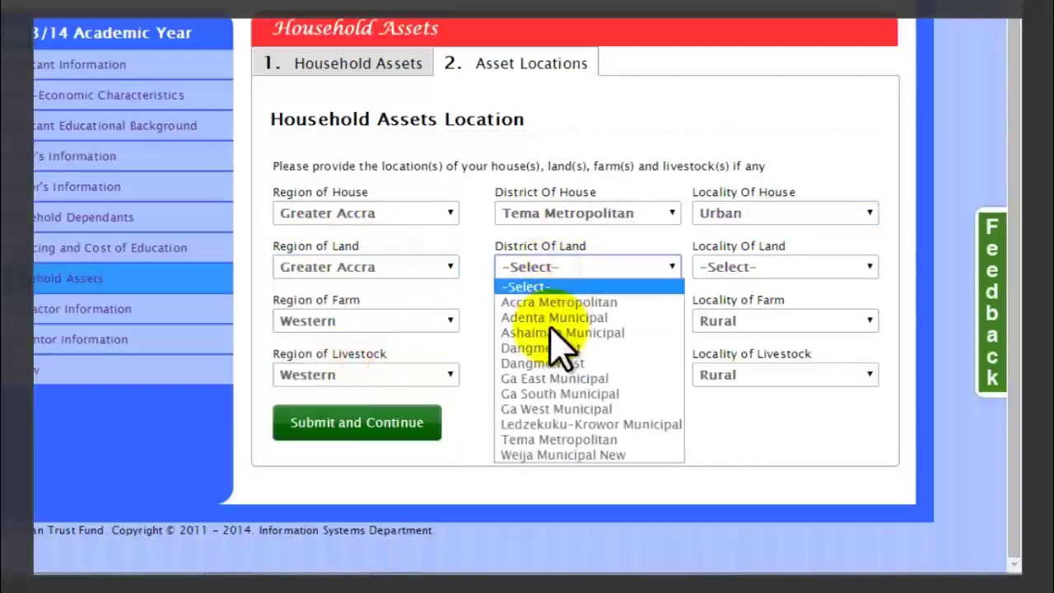
left_click(560, 440)
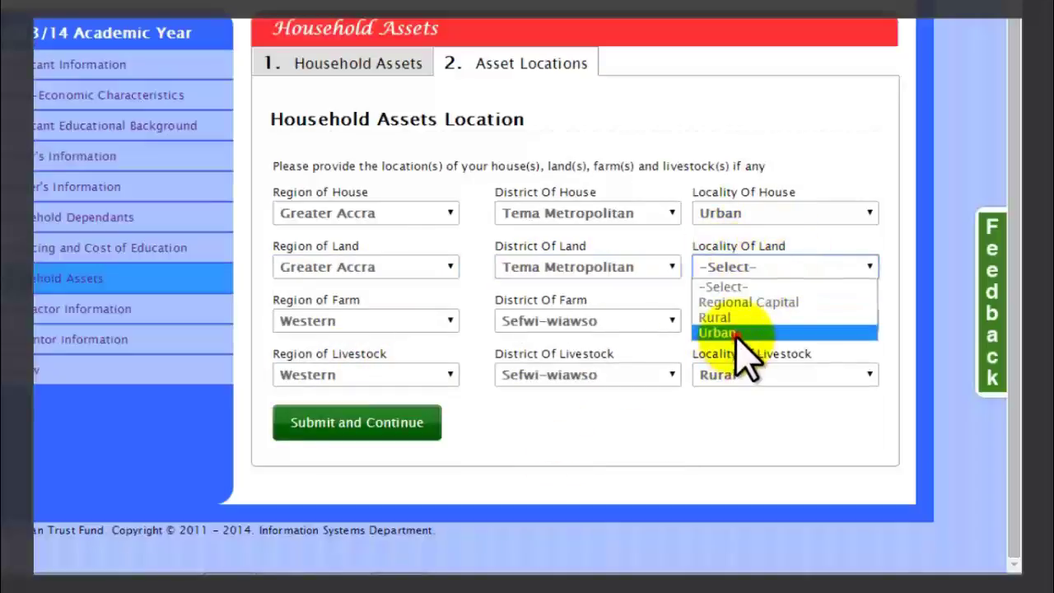
left_click(721, 333)
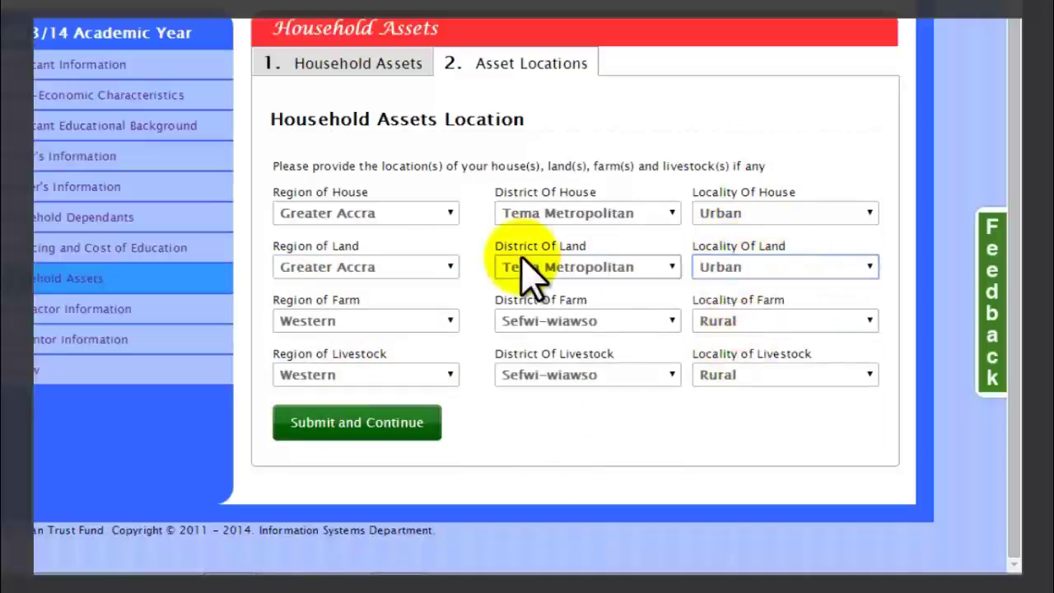
Keep farm and livestock at Western, Sefwi-wiawso, farm locality Rural, and submit the asset locations.
left_click(404, 329)
left_click(307, 504)
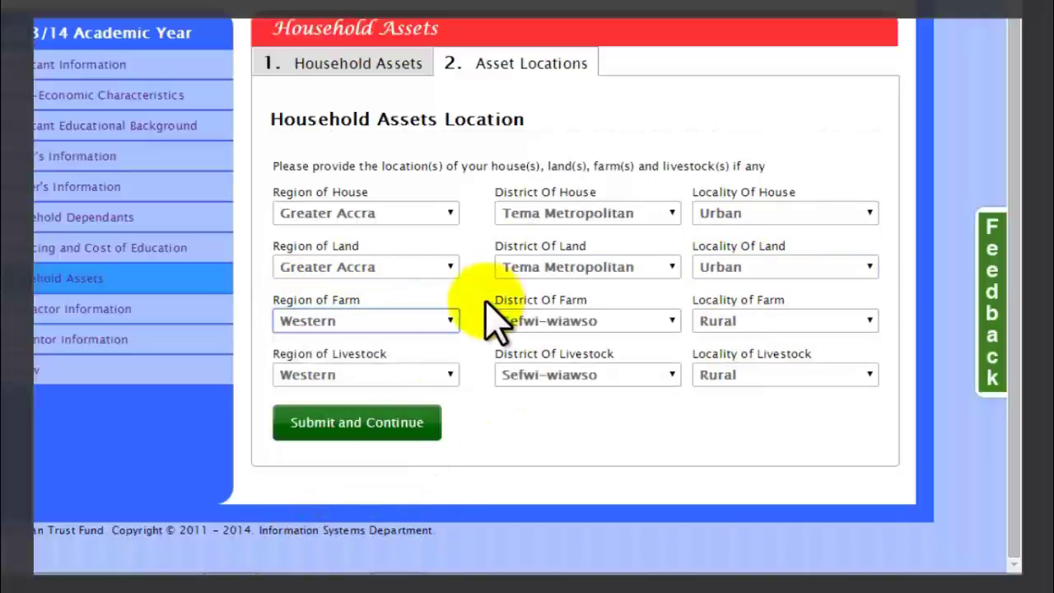
left_click(550, 323)
left_click(556, 253)
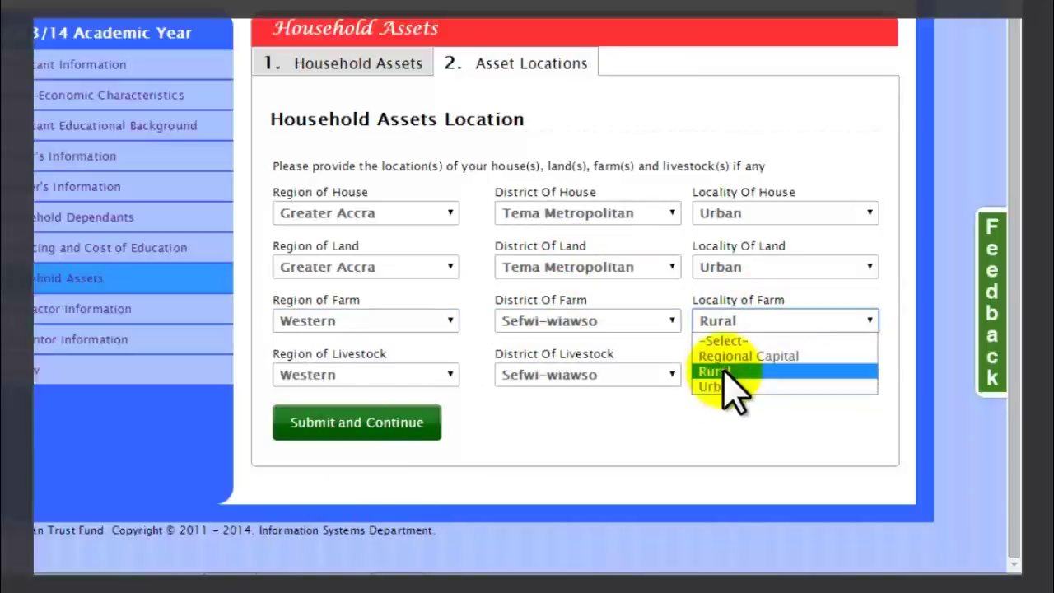
left_click(719, 371)
left_click(404, 373)
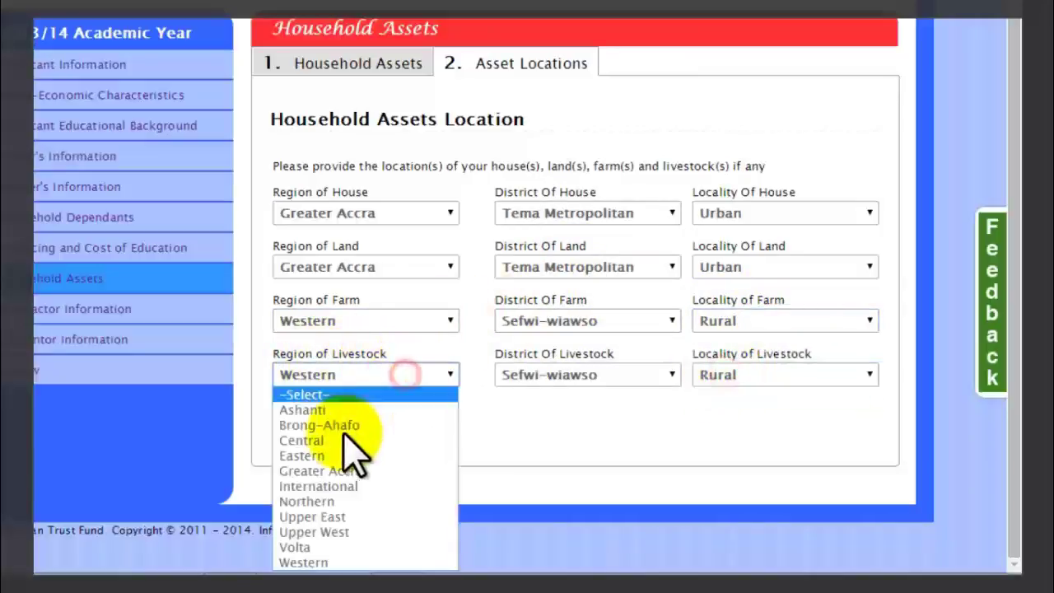
left_click(326, 563)
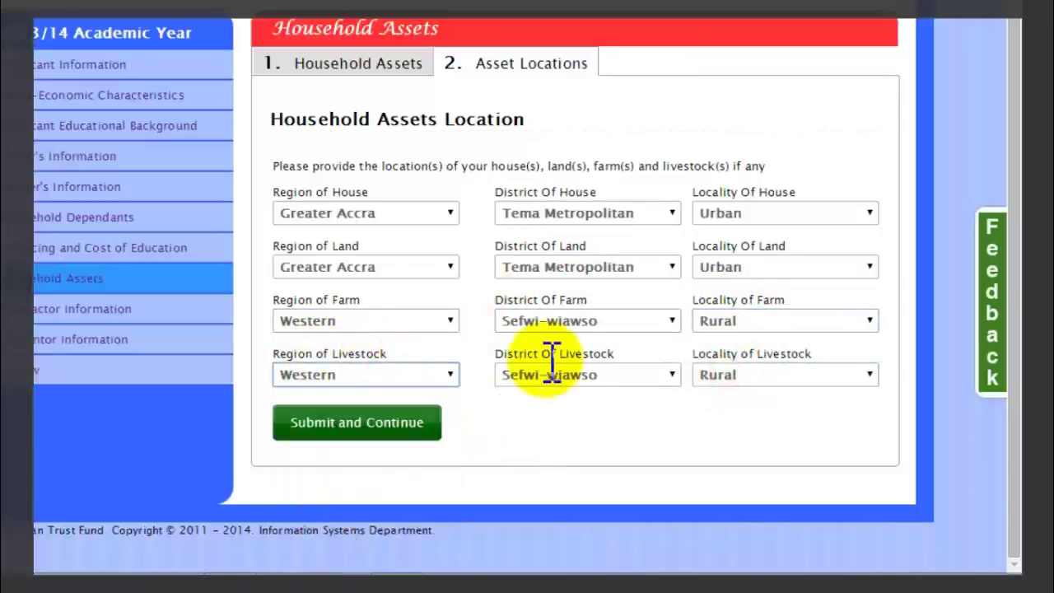
left_click(599, 376)
left_click(577, 306)
left_click(772, 375)
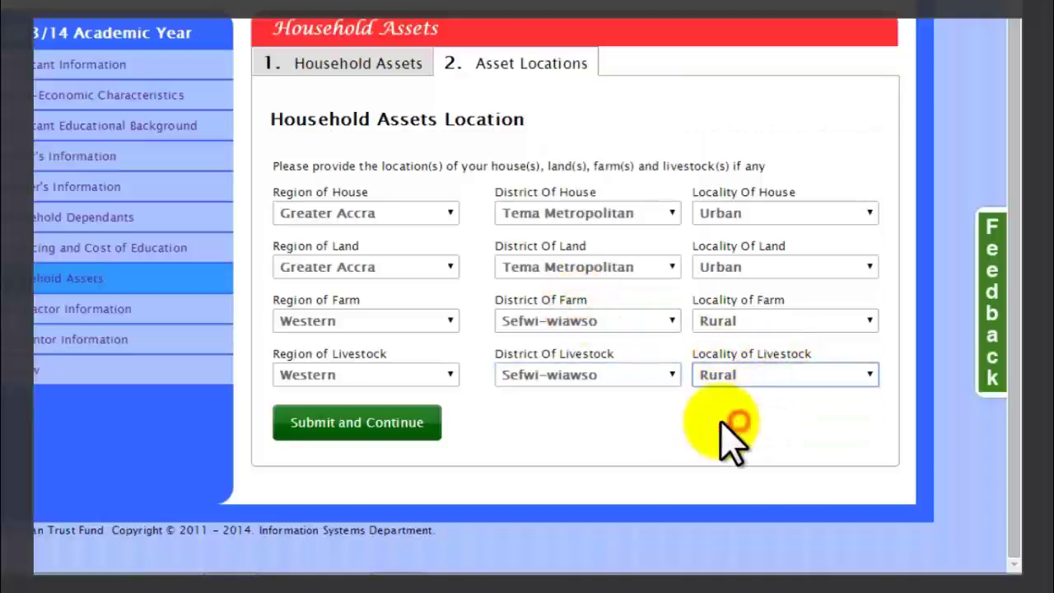
left_click(395, 423)
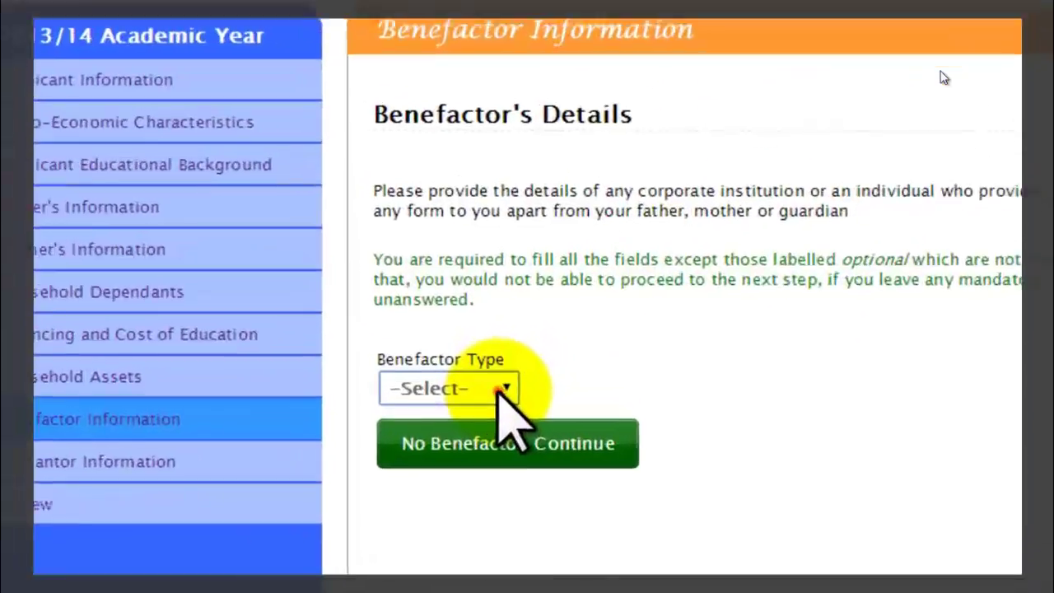
Leave Benefactor Type as -Select- and continue with 'No Benefactor', confirming Yes.
left_click(476, 401)
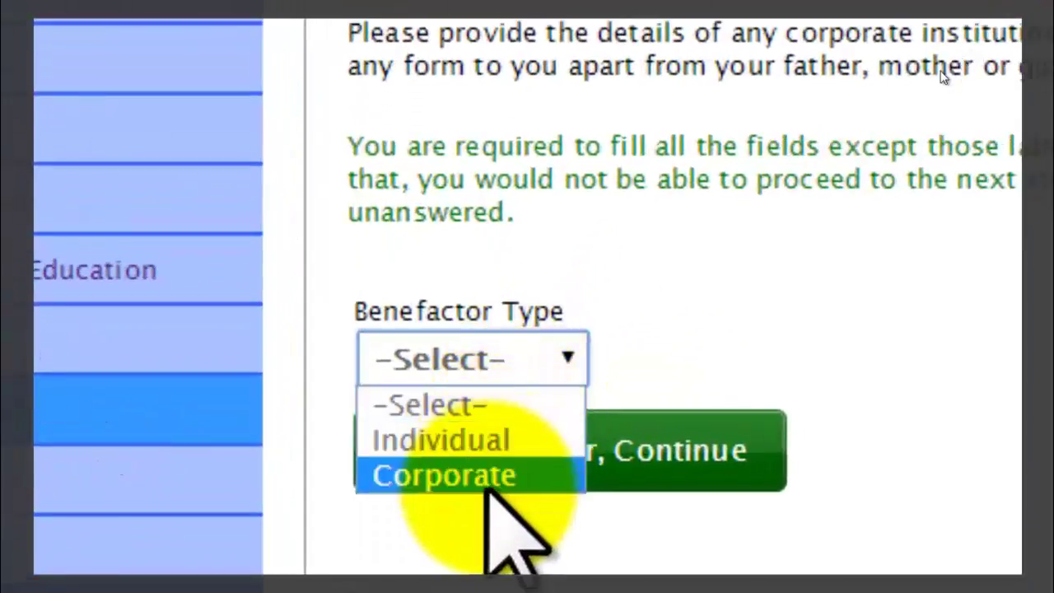
left_click(490, 404)
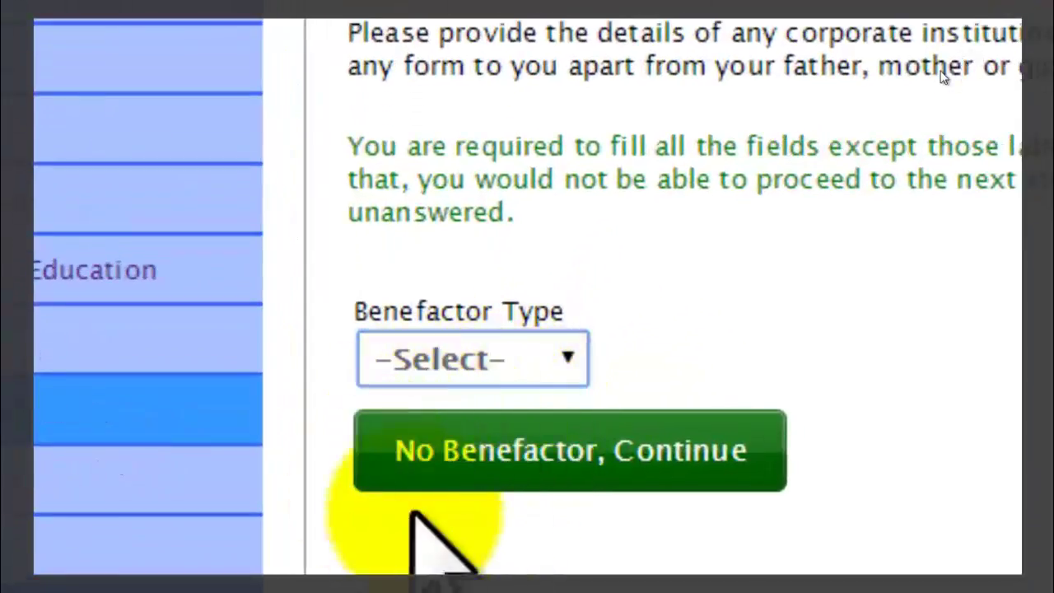
left_click(594, 481)
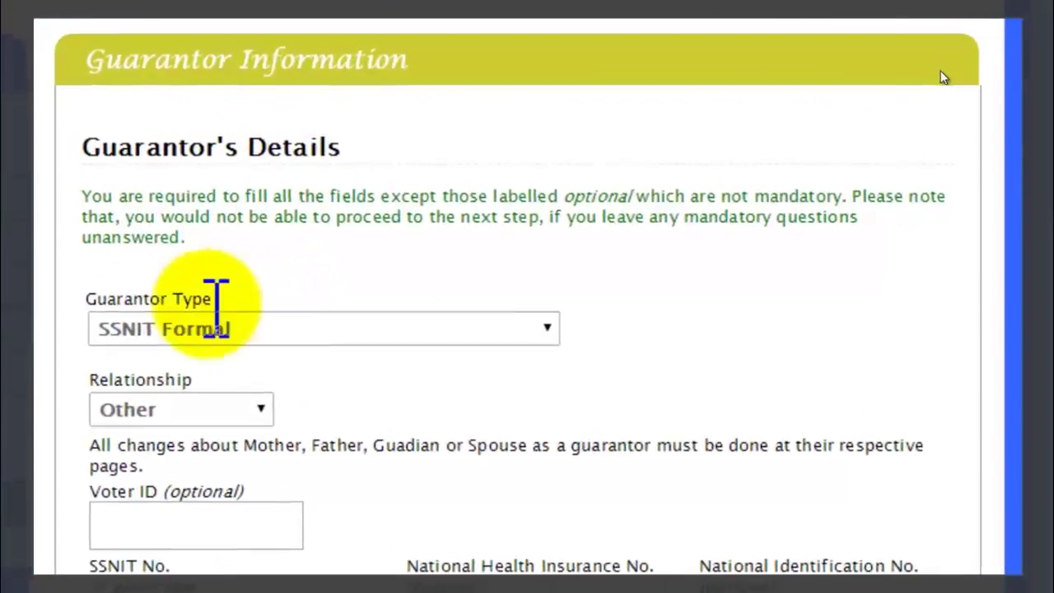
left_click(367, 334)
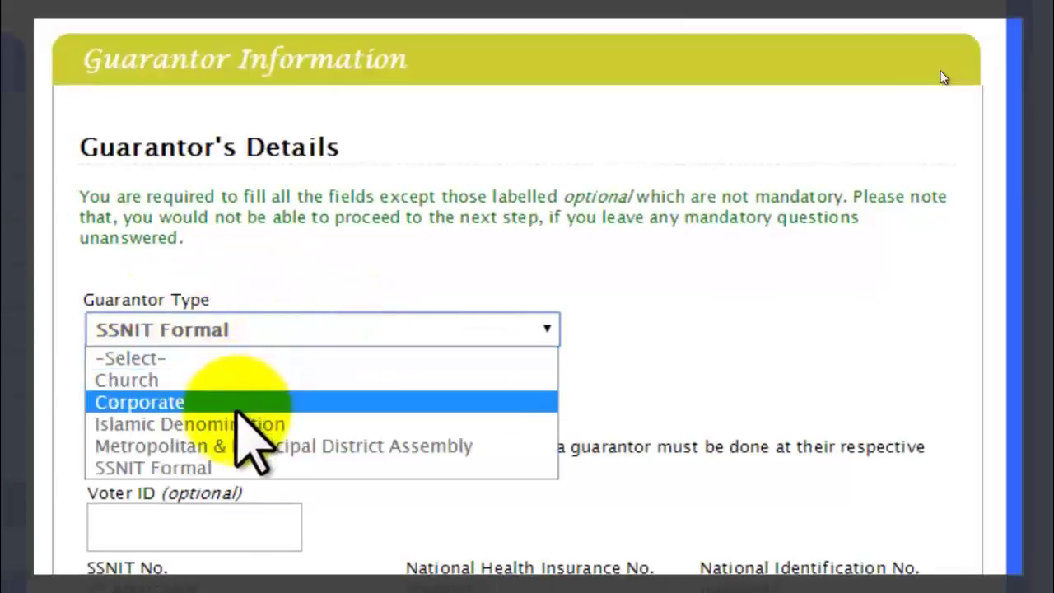
left_click(230, 467)
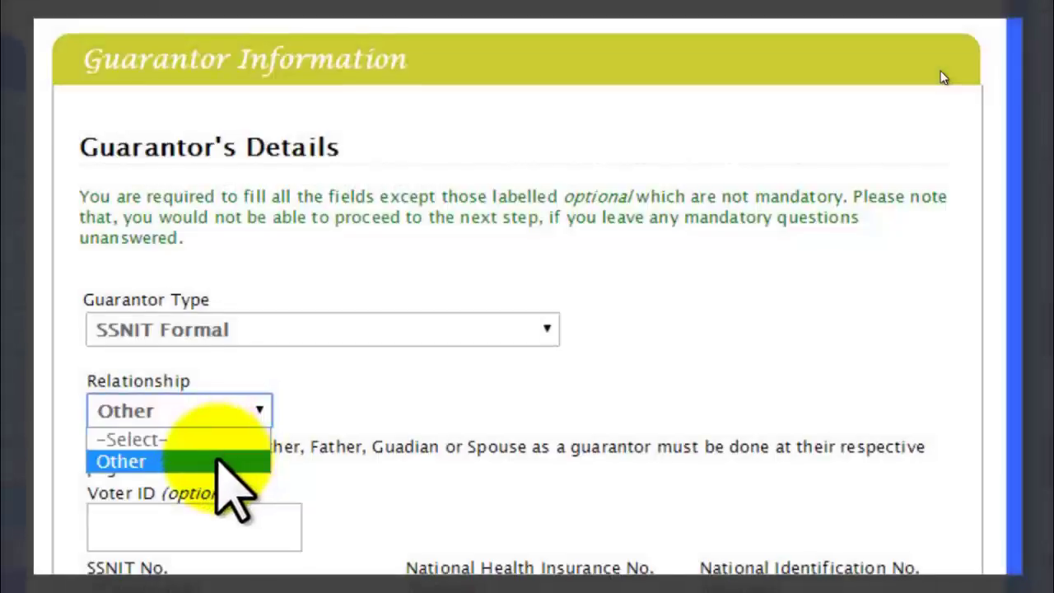
left_click(219, 461)
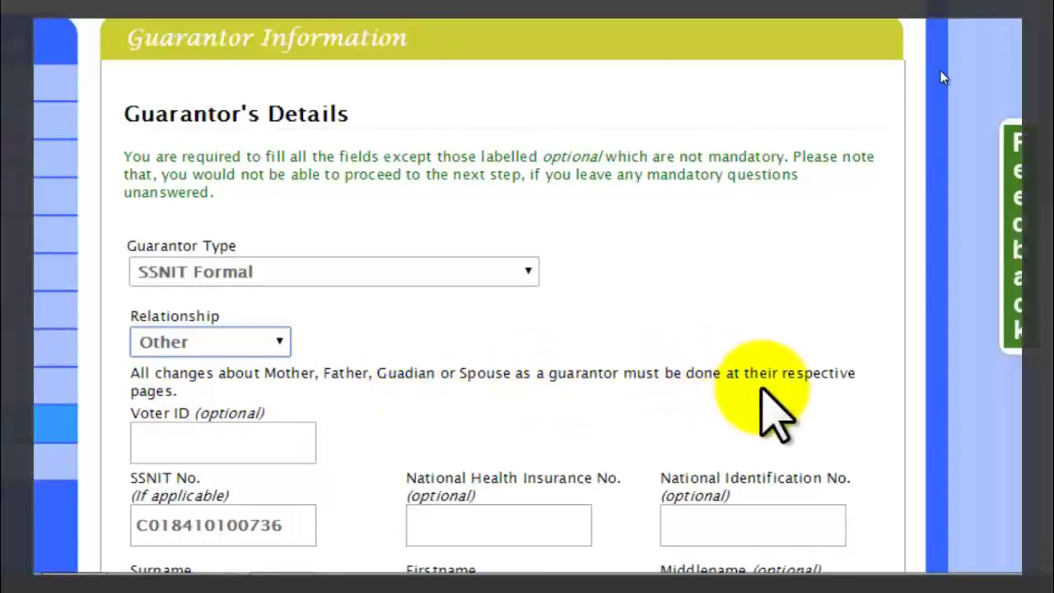
left_click(189, 441)
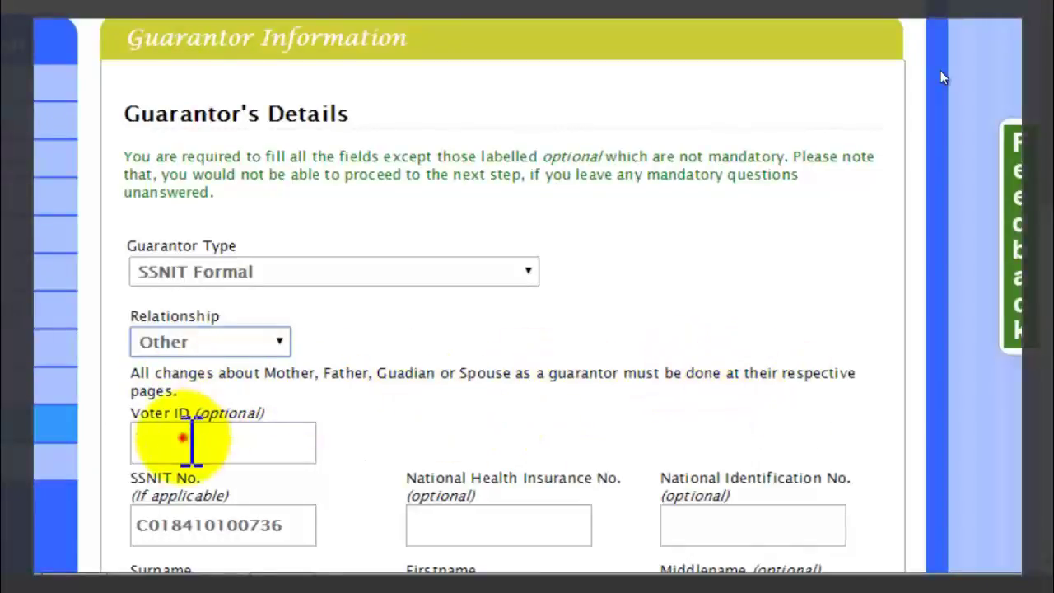
left_click(168, 525)
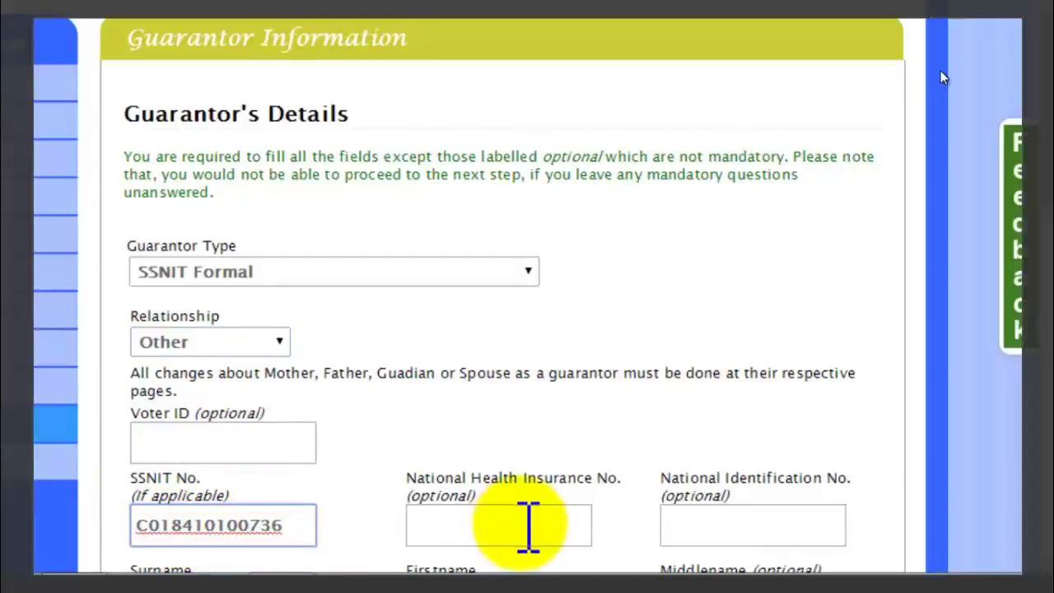
left_click(481, 527)
left_click(687, 525)
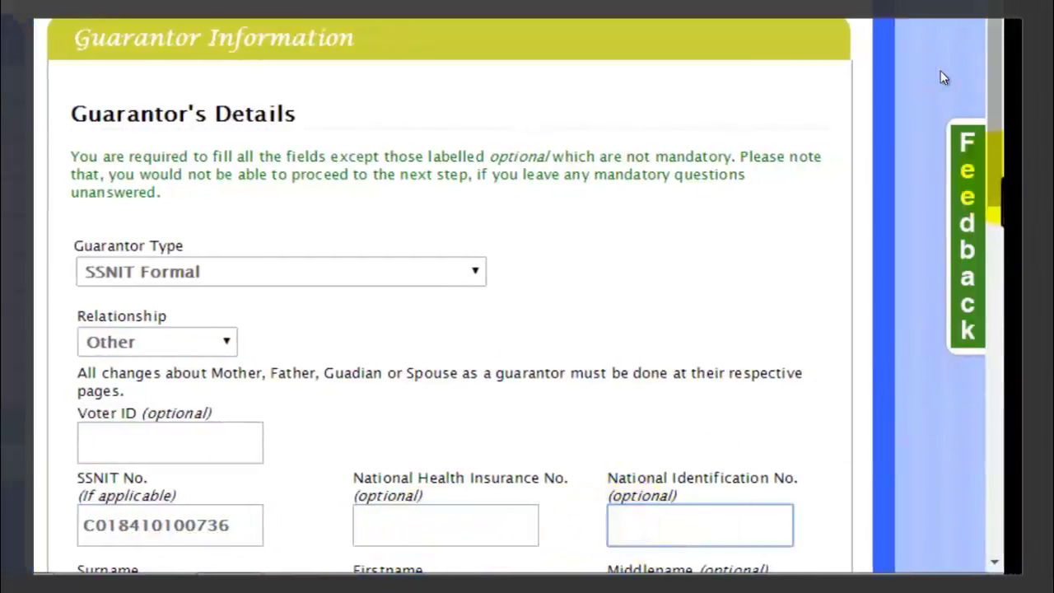
Recheck the guarantor's surname, postal address and permanent residential address.
scroll(928, 387, "down", 5)
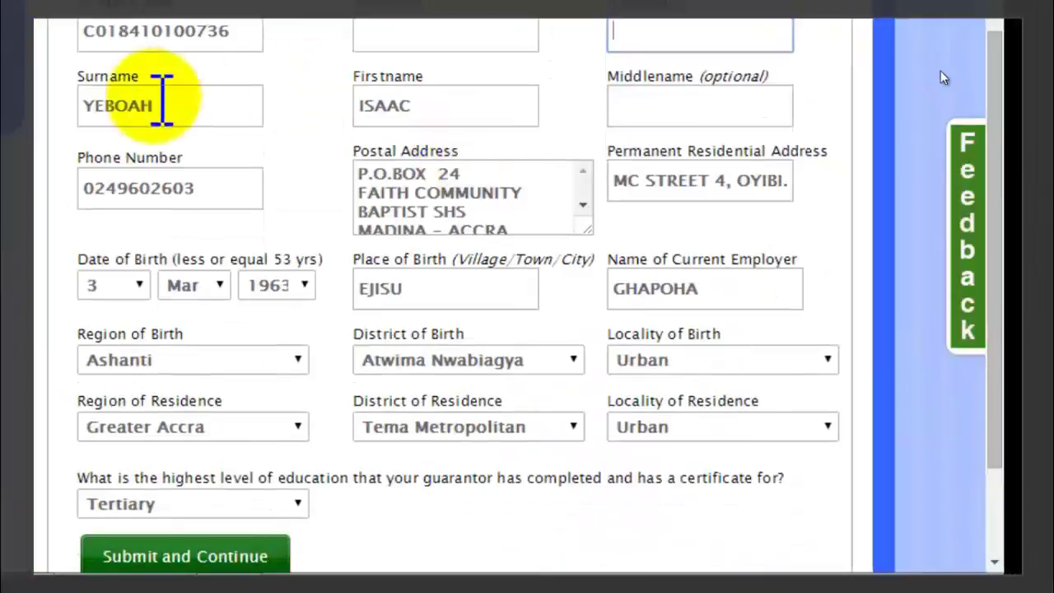
left_click(170, 103)
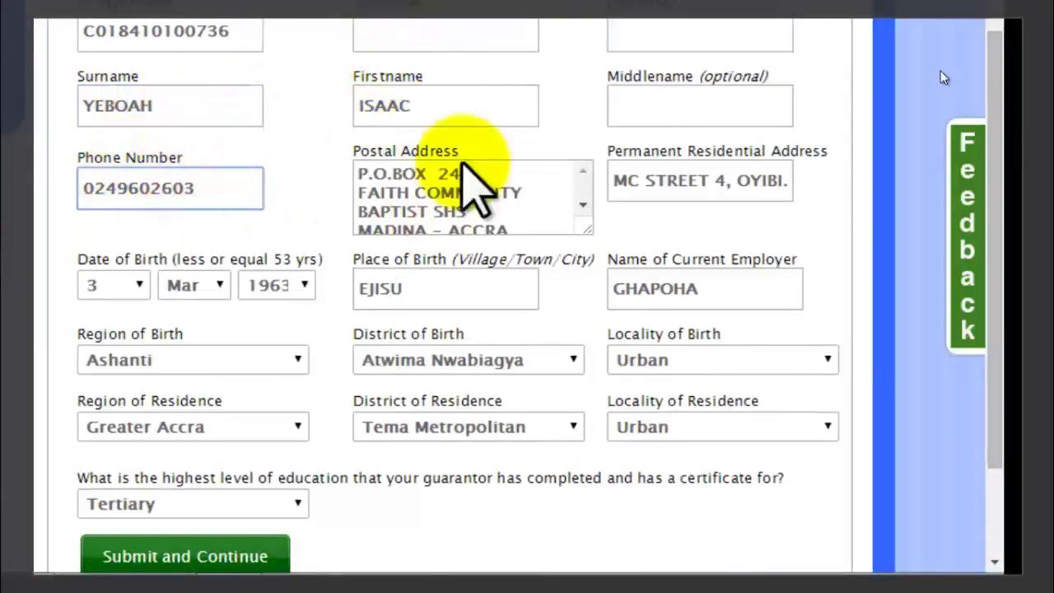
left_click(428, 212)
left_click(657, 178)
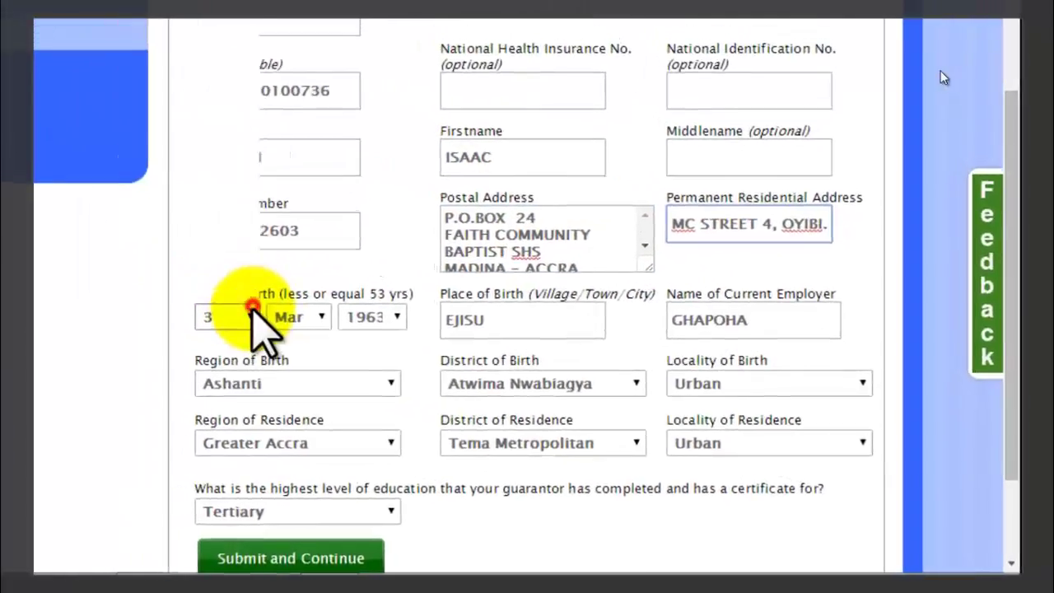
left_click(253, 309)
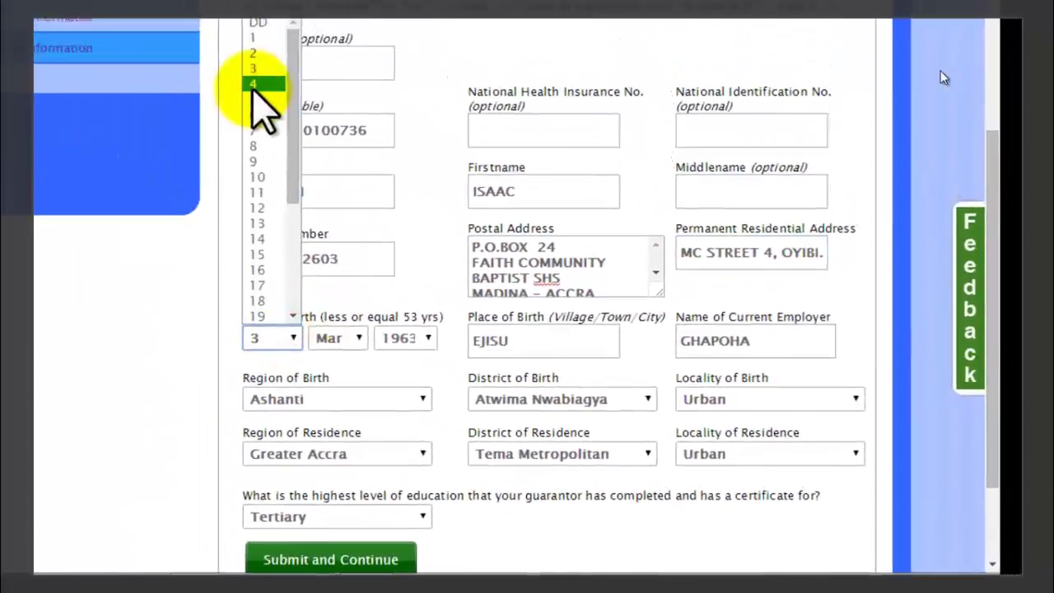
left_click(274, 83)
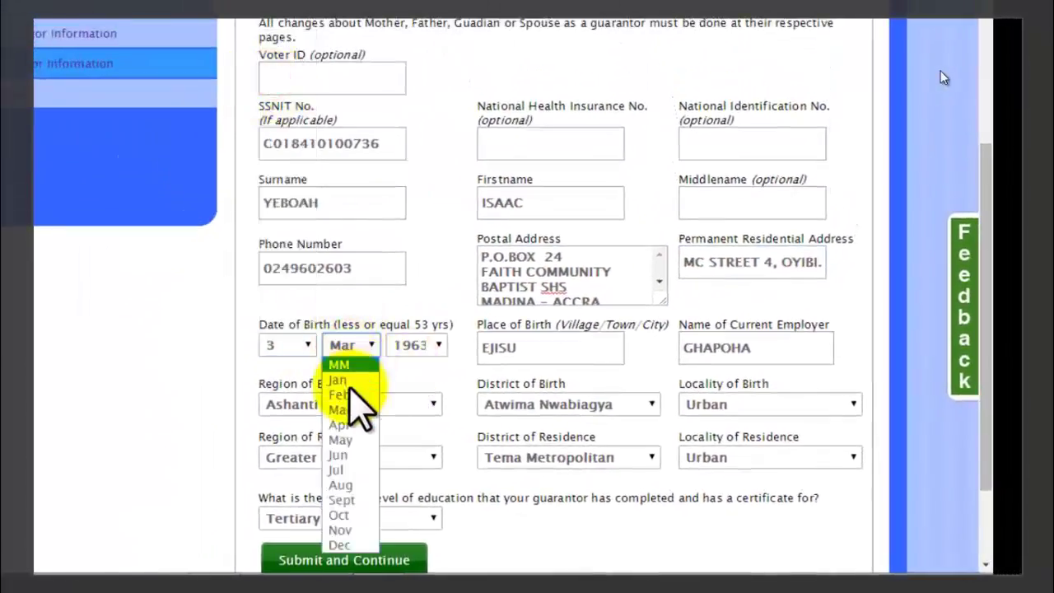
left_click(344, 408)
left_click(411, 346)
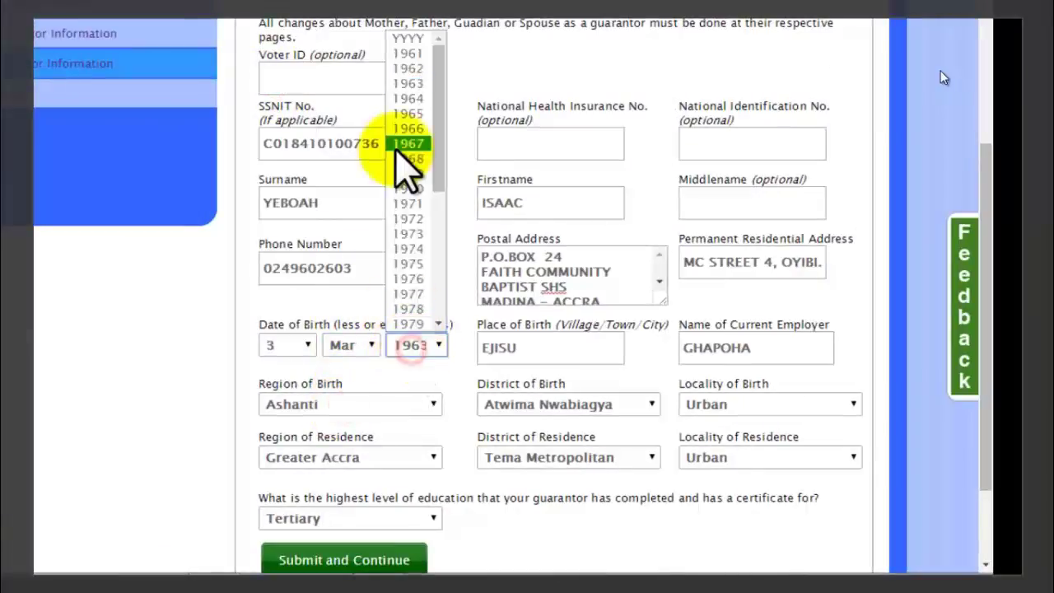
left_click(407, 83)
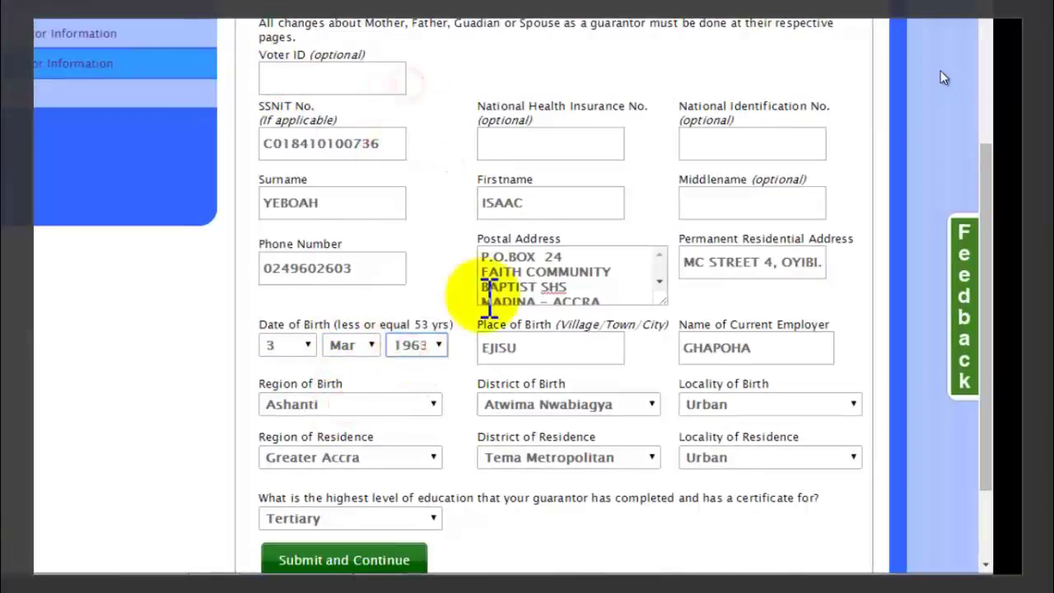
left_click(551, 346)
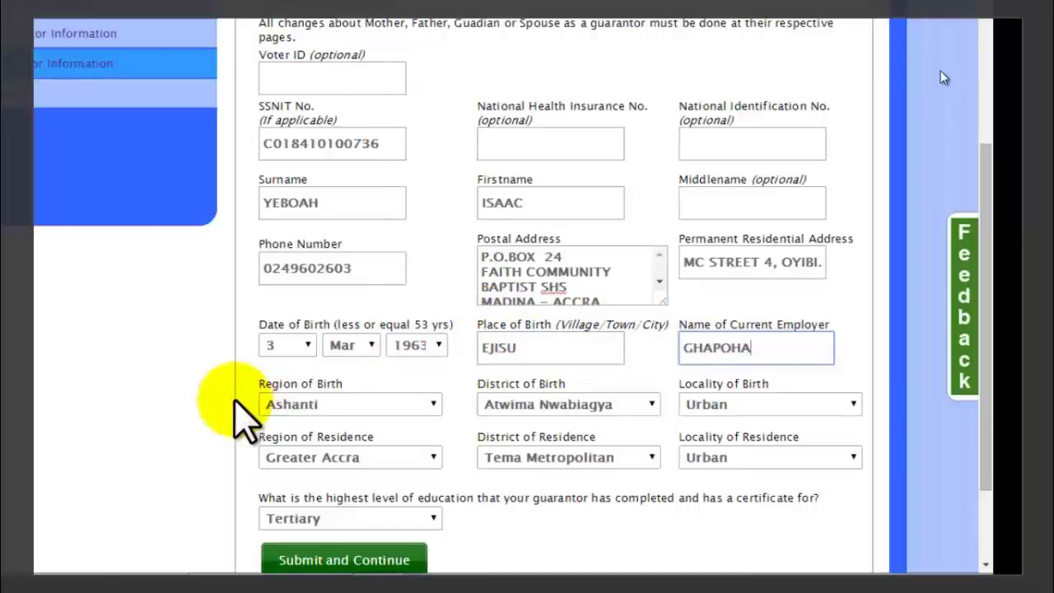
Keep birth region Ashanti, district Atwima Nwabiagya and locality Urban.
left_click(379, 403)
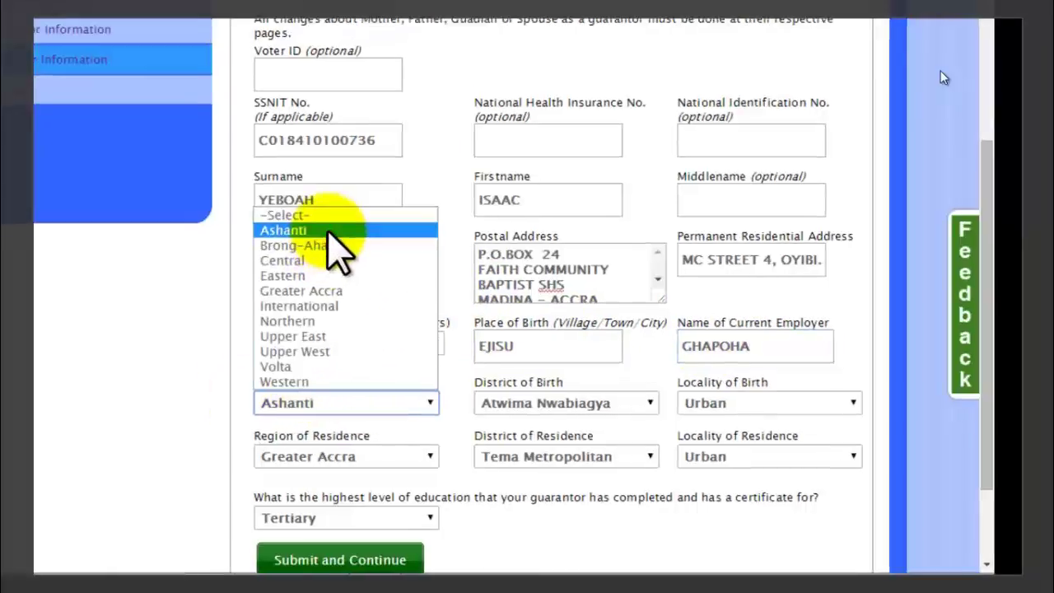
left_click(331, 233)
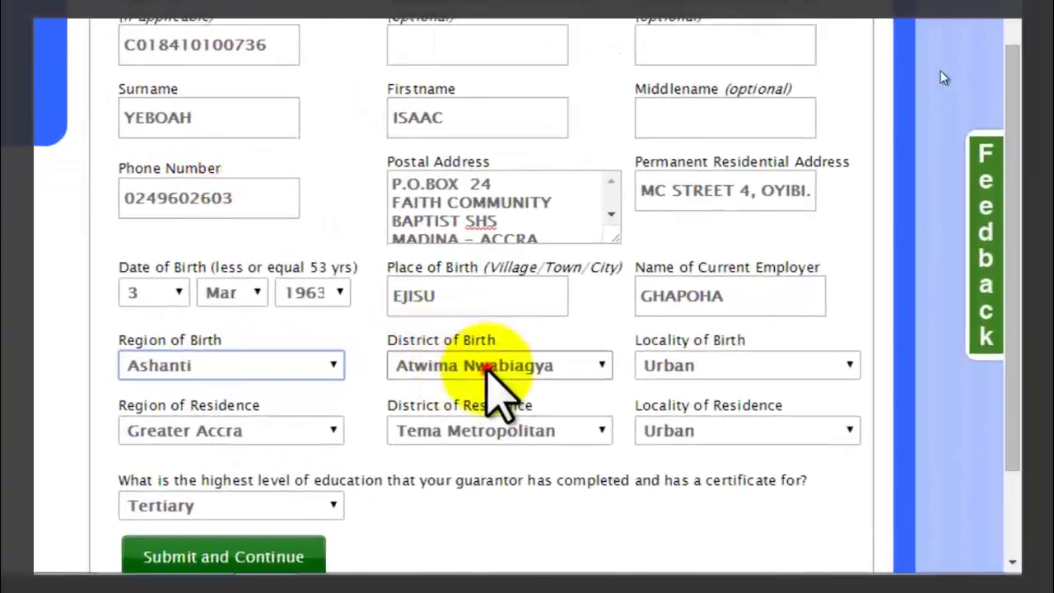
left_click(486, 368)
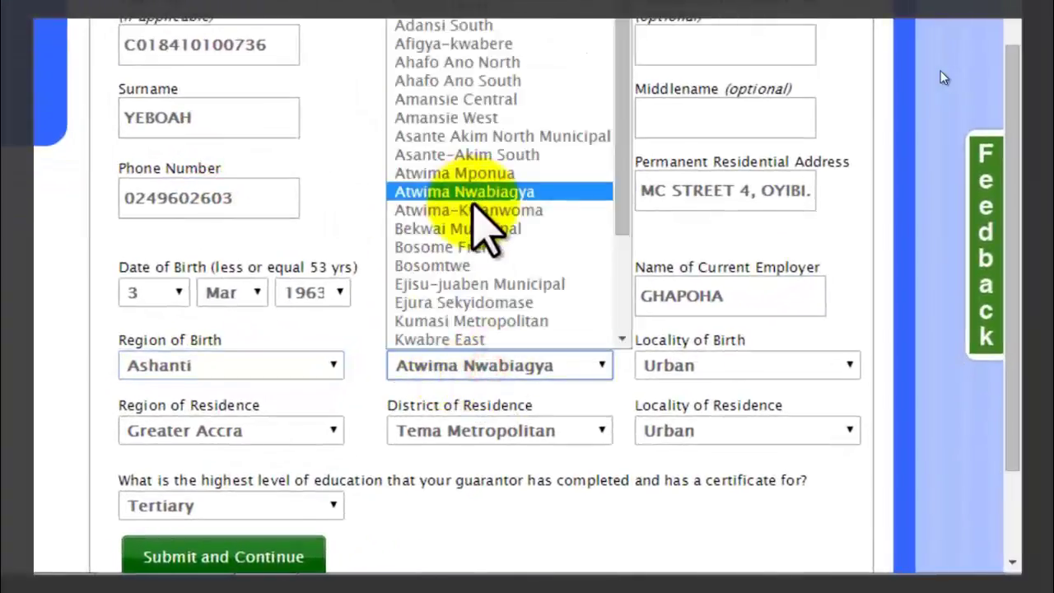
left_click(489, 194)
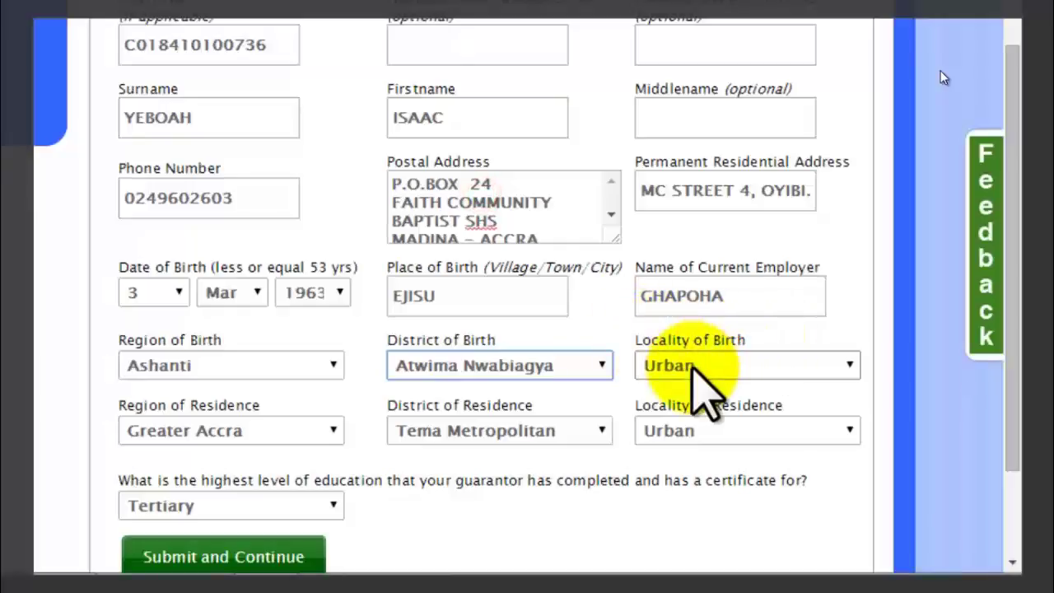
left_click(698, 365)
left_click(671, 445)
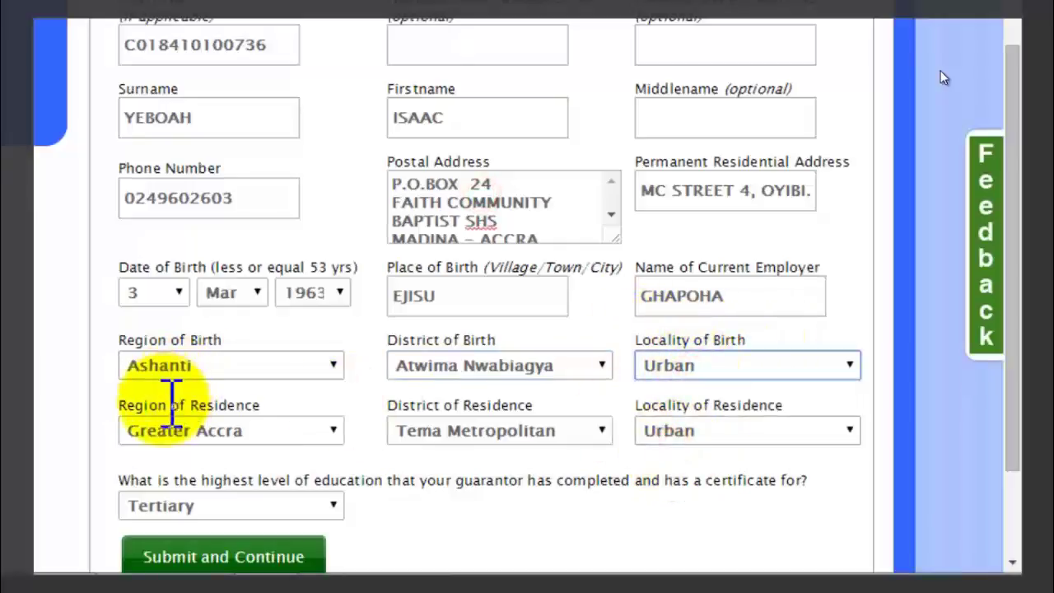
Keep residence region Greater Accra, district Tema Metropolitan and locality Urban.
left_click(316, 427)
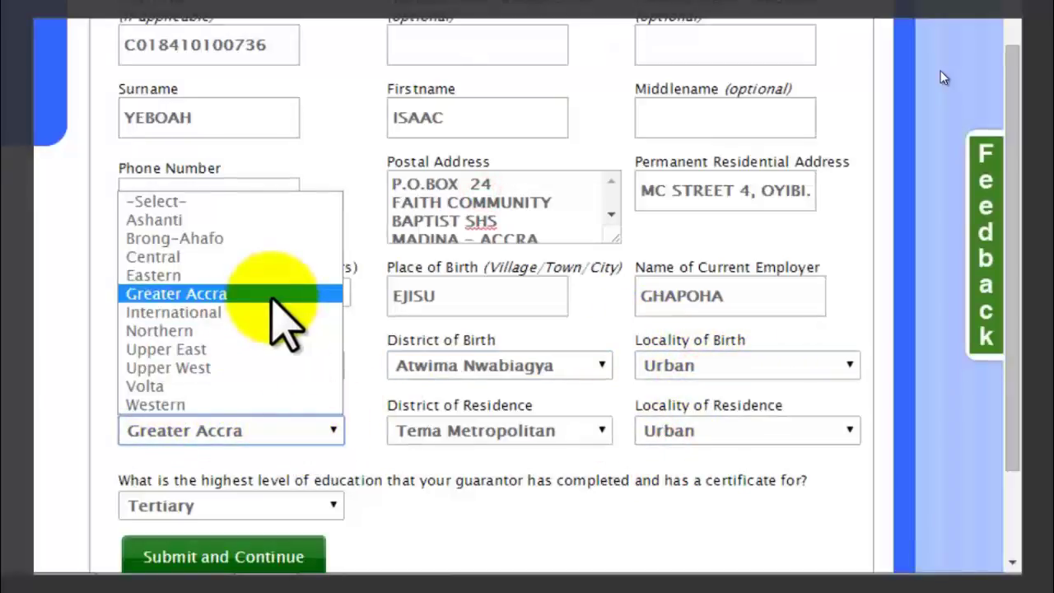
left_click(265, 293)
left_click(474, 426)
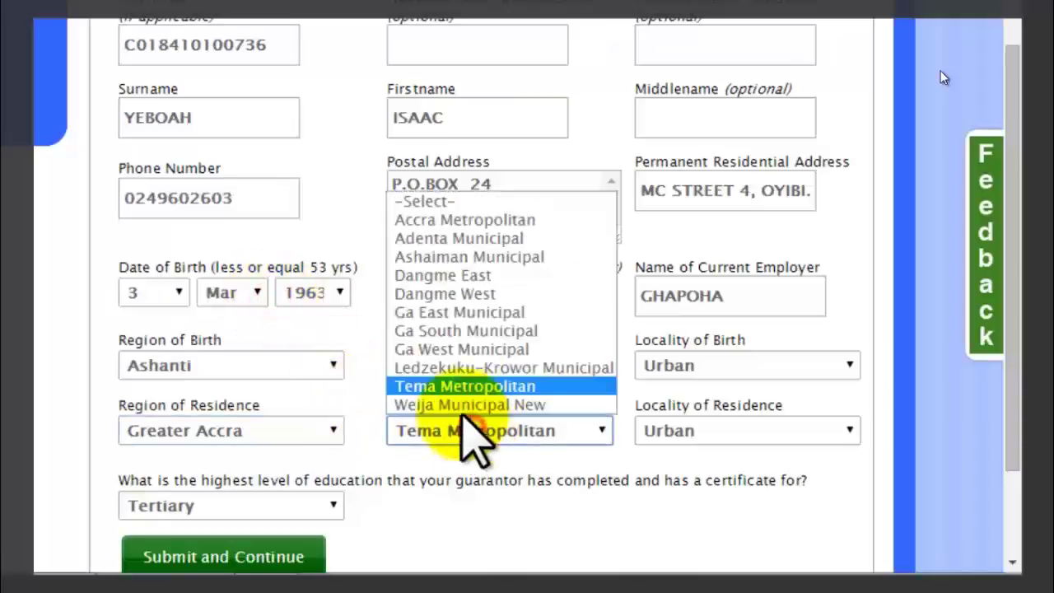
left_click(459, 384)
left_click(690, 426)
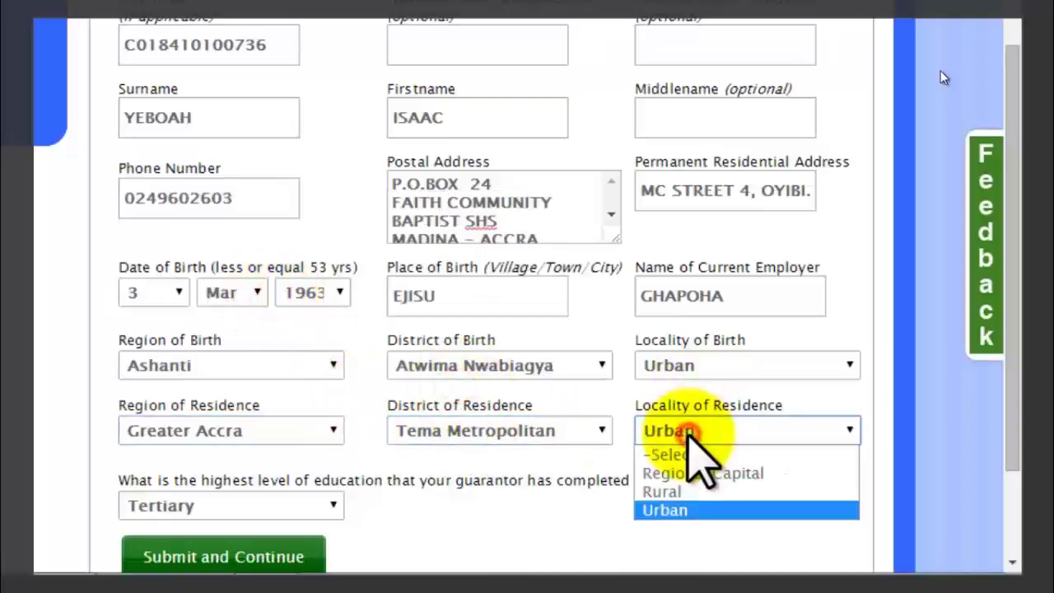
left_click(676, 507)
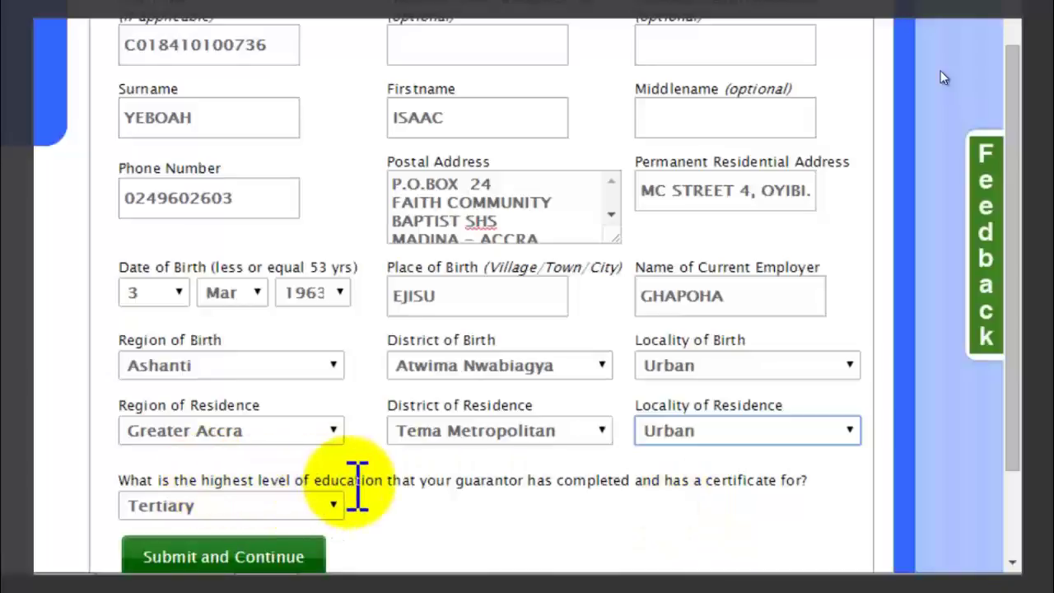
Keep the guarantor's education level as Tertiary and submit the guarantor details.
left_click(329, 502)
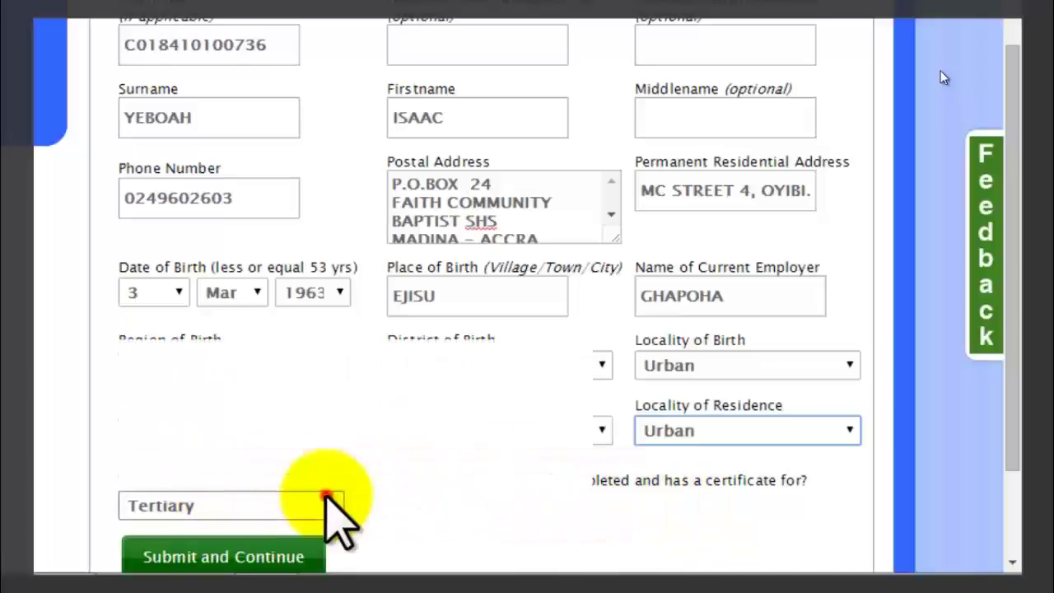
left_click(257, 387)
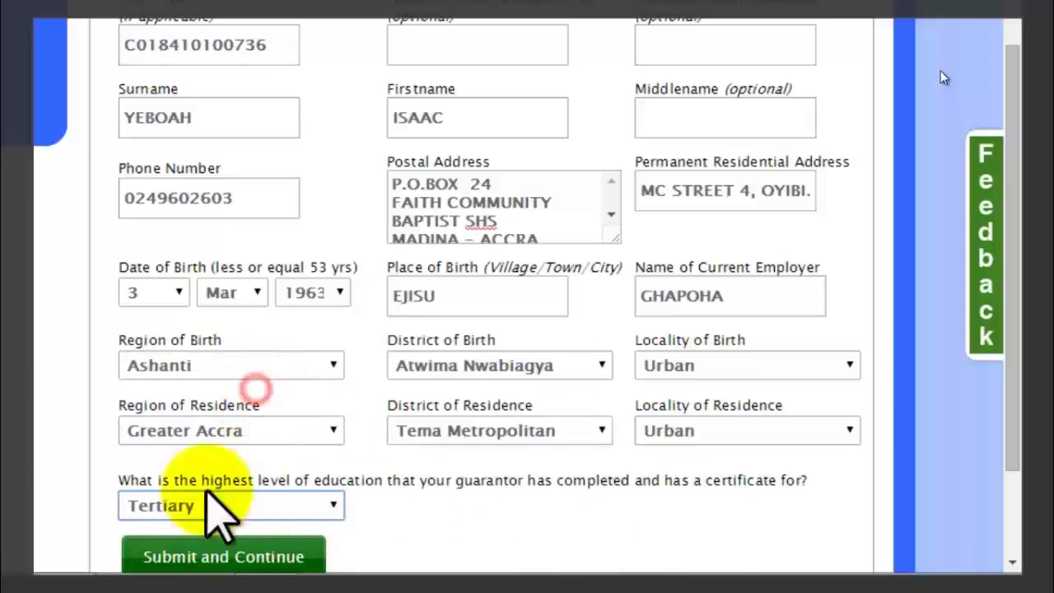
left_click(260, 557)
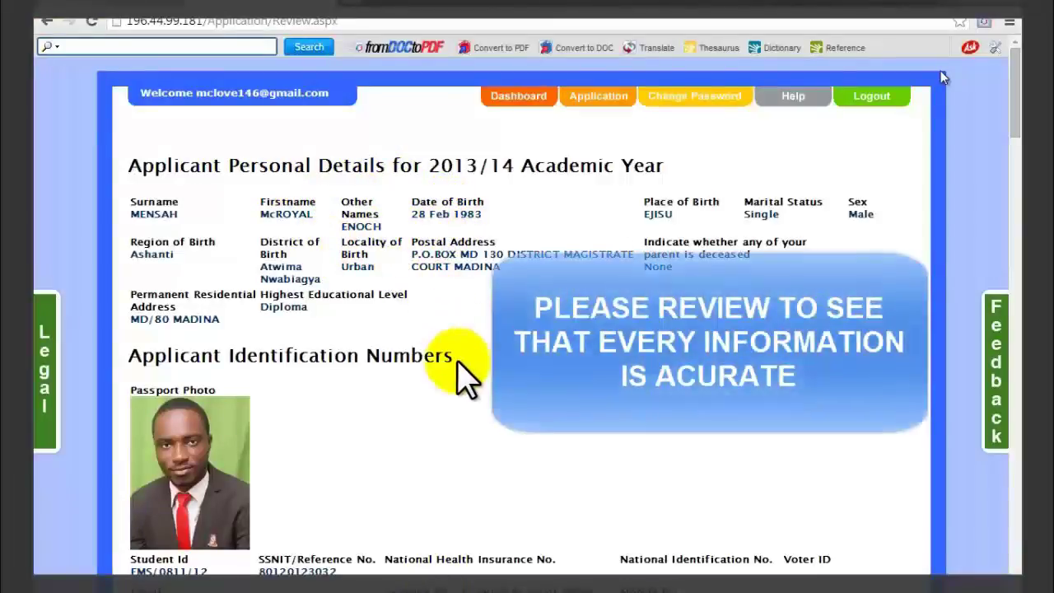
Scroll through every section of the application review down to the Declaration.
scroll(459, 362, "down", 1)
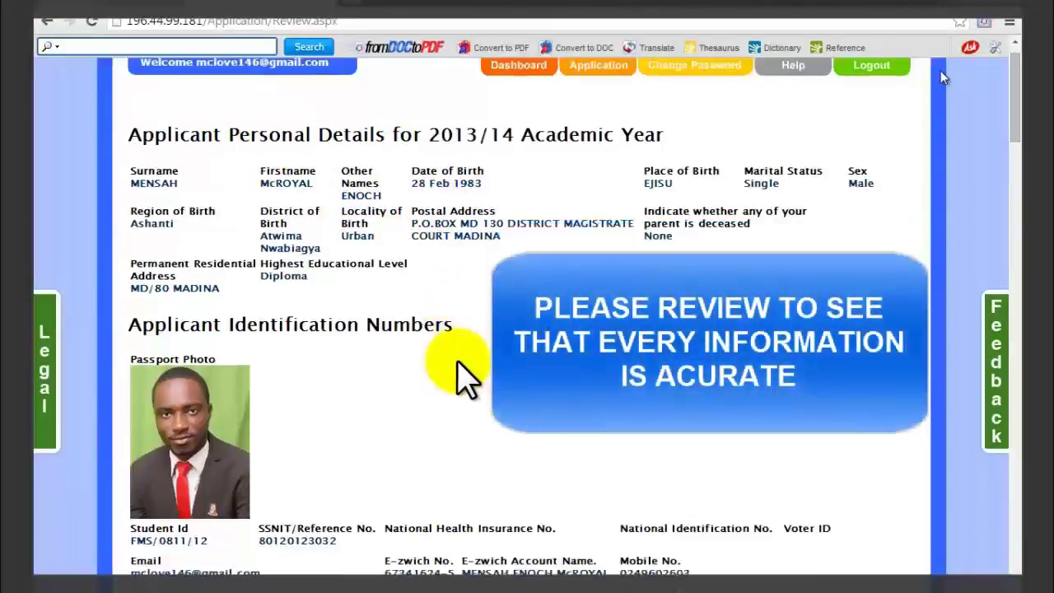
scroll(459, 363, "down", 1)
scroll(458, 363, "down", 1)
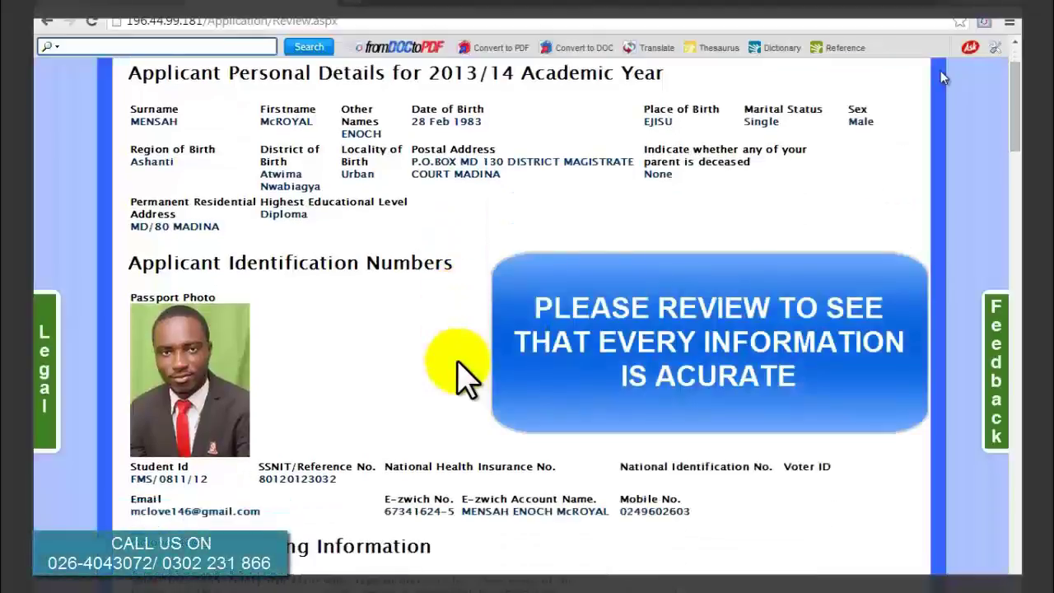
scroll(459, 362, "down", 1)
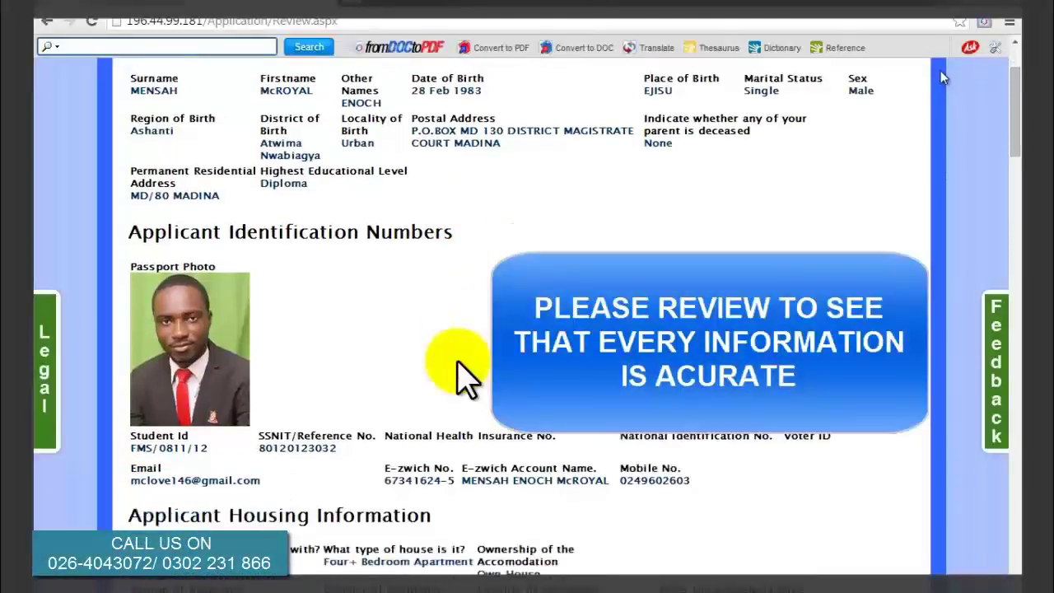
scroll(944, 77, "down", 1)
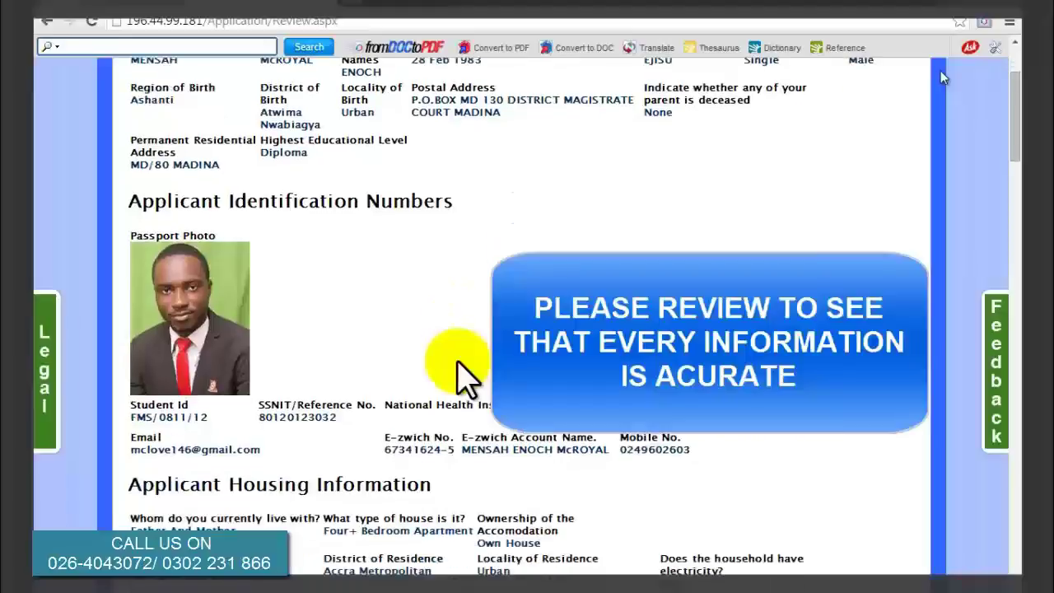
scroll(944, 76, "down", 1)
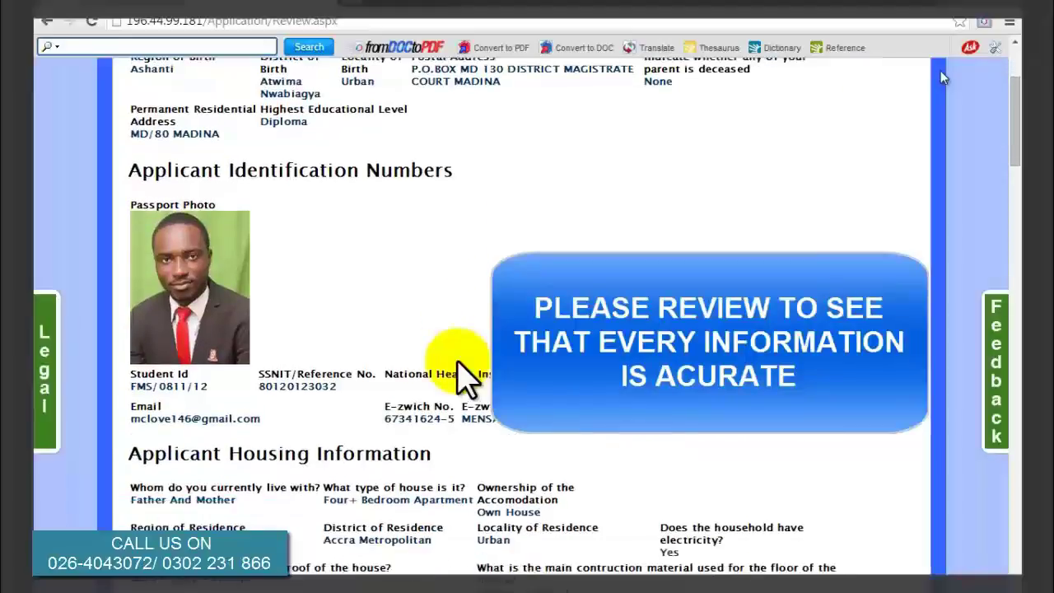
scroll(943, 77, "down", 1)
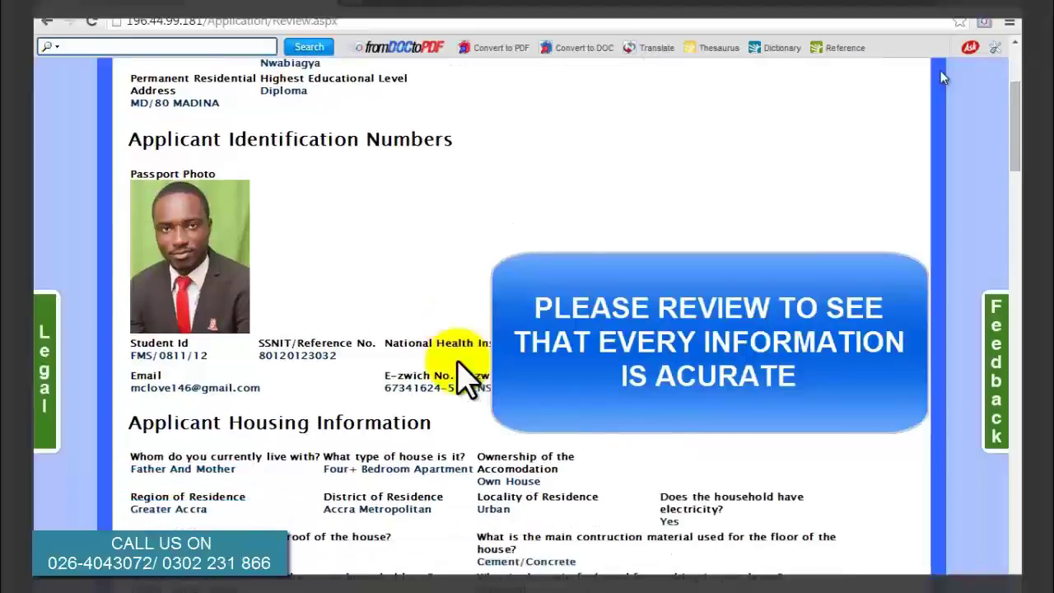
scroll(944, 76, "down", 1)
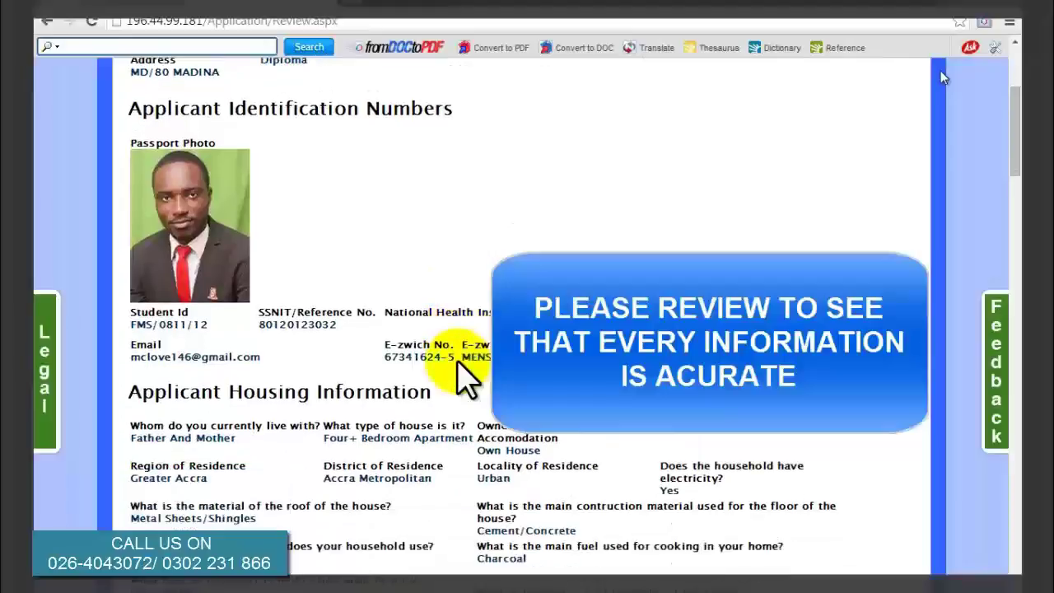
scroll(944, 77, "down", 1)
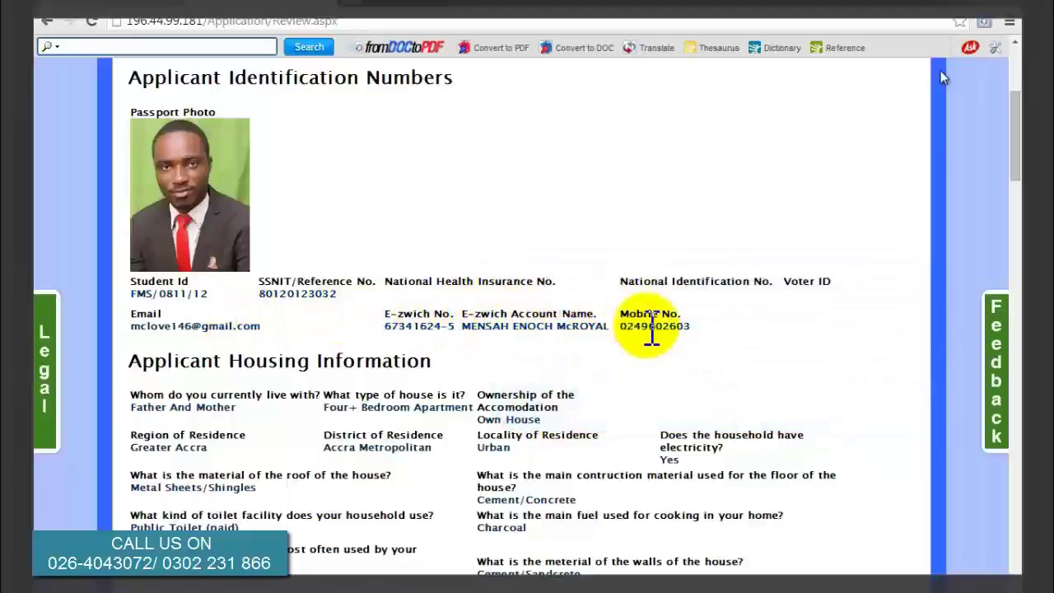
scroll(649, 337, "down", 1)
scroll(653, 341, "down", 1)
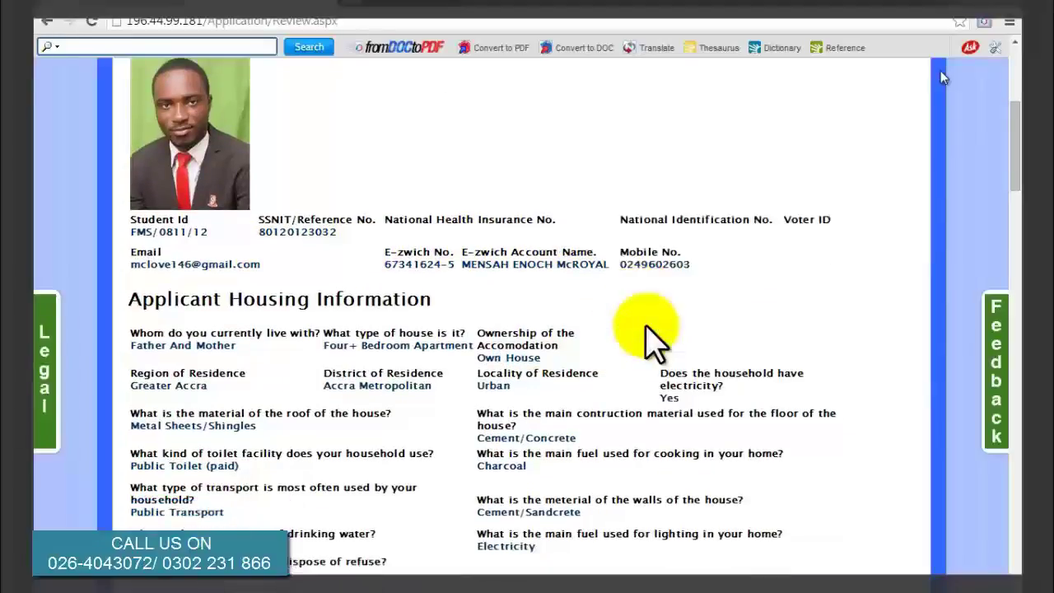
scroll(651, 340, "down", 1)
scroll(649, 338, "down", 4)
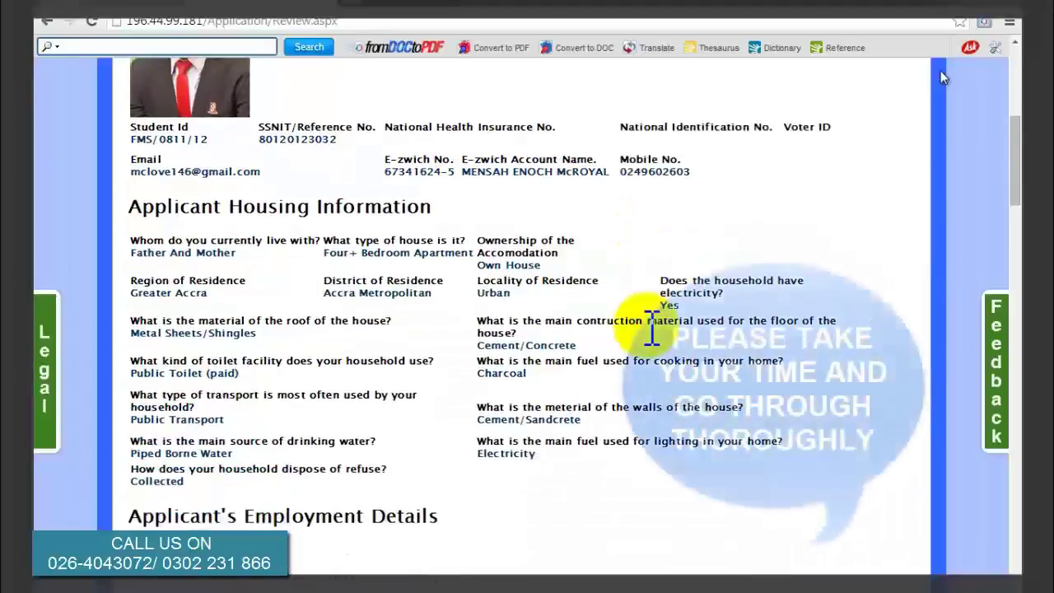
scroll(649, 329, "down", 2)
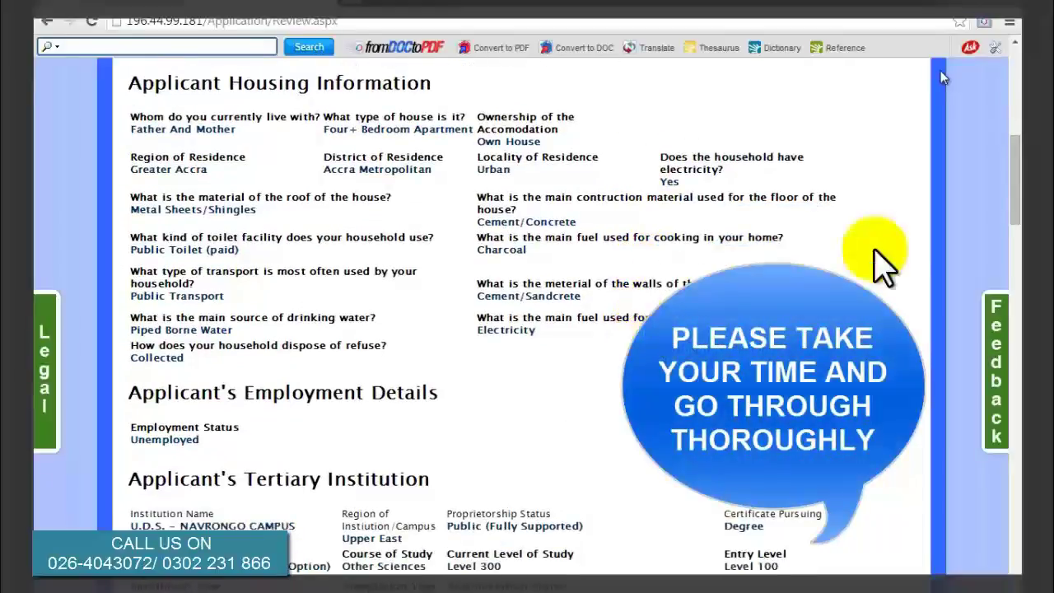
left_click_drag(1016, 198, 1018, 568)
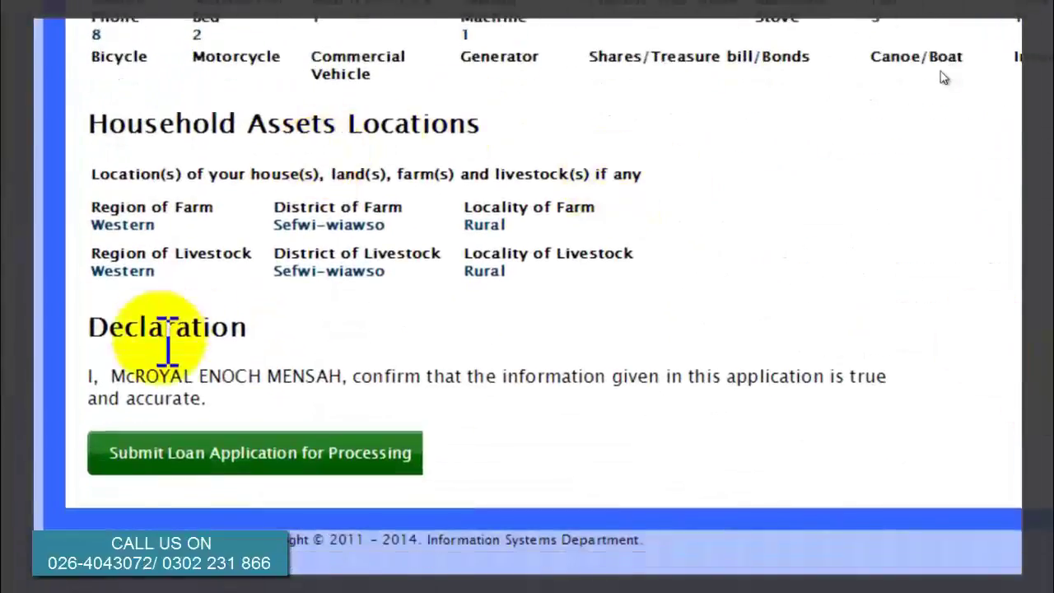
Submit the loan application for processing from the Declaration section.
left_click_drag(102, 383, 879, 388)
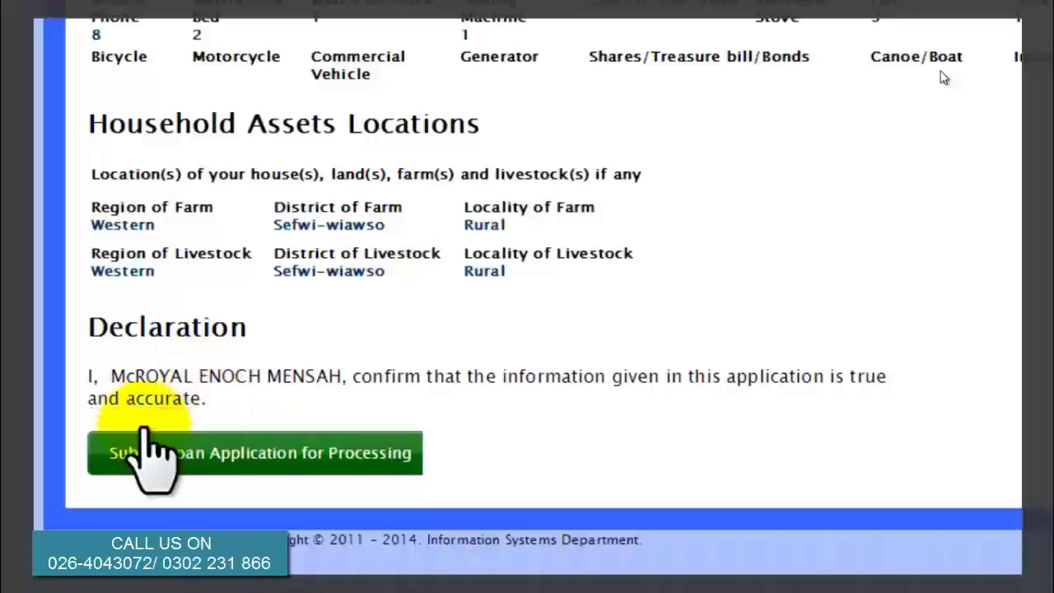
left_click(239, 458)
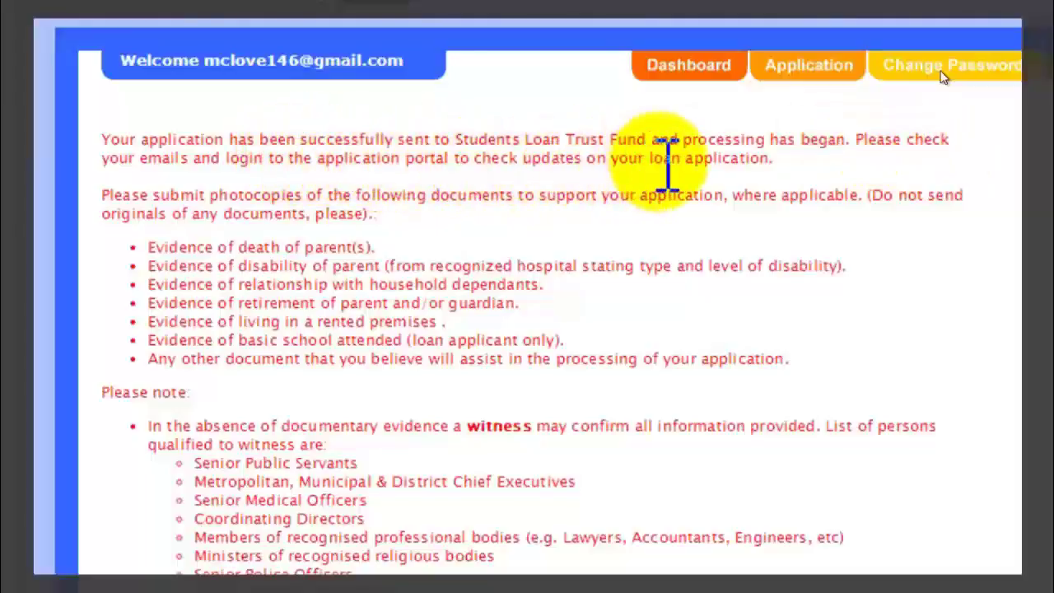
Download the Print Summary Application PDF from the bottom of the confirmation page.
scroll(274, 259, "down", 5)
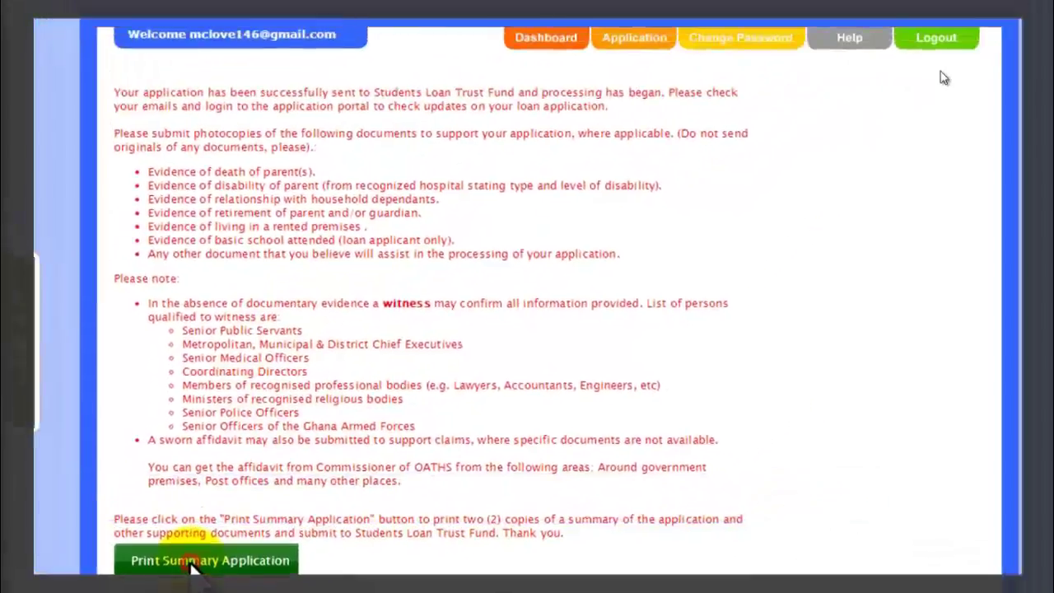
left_click(185, 544)
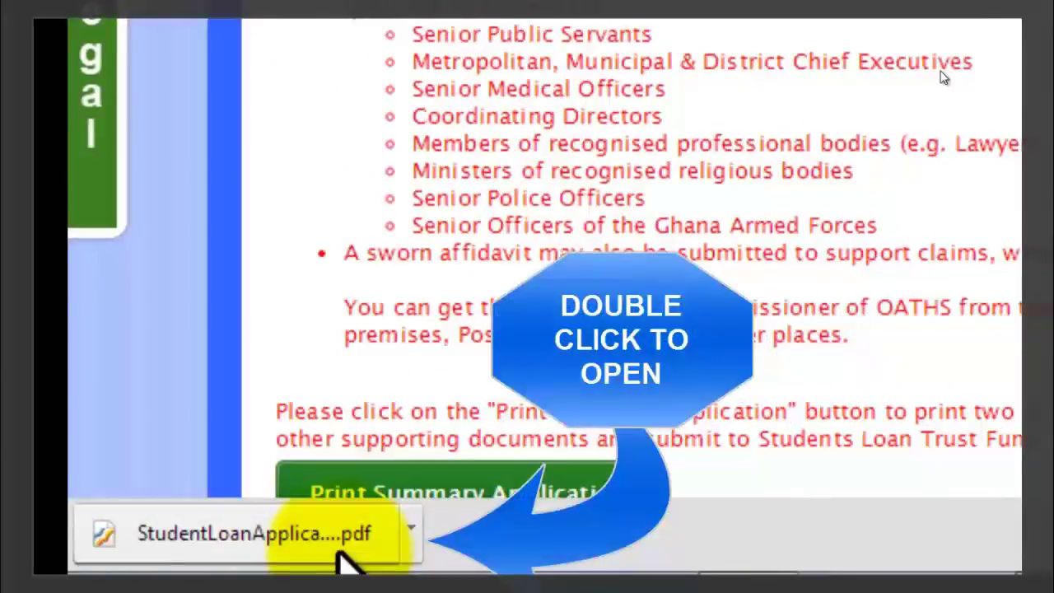
Open the downloaded StudentLoanApplication PDF and scroll through its Applicant Details.
double_click(341, 560)
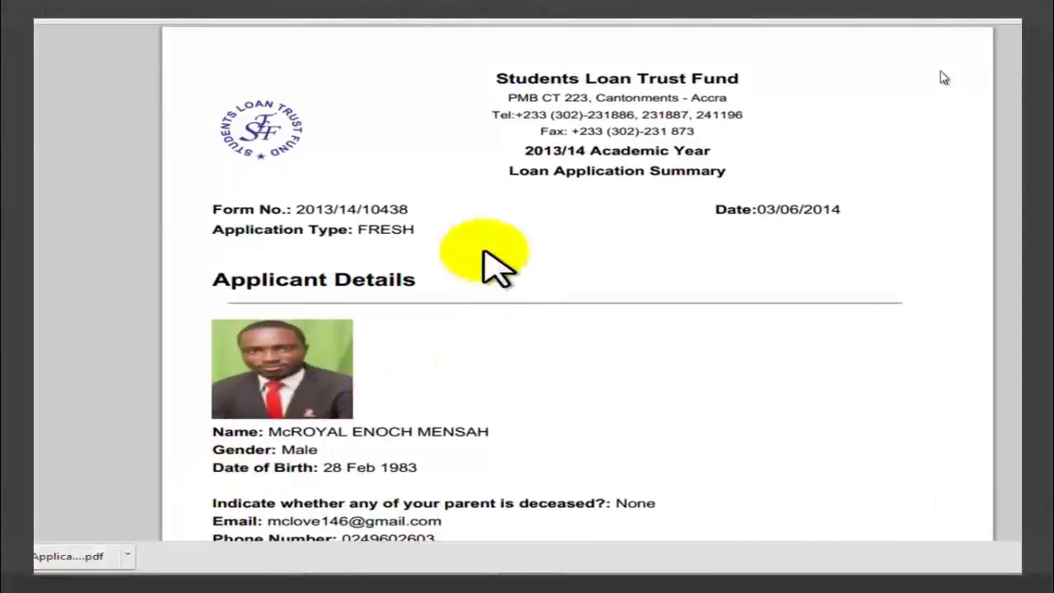
scroll(486, 251, "down", 1)
scroll(486, 251, "down", 2)
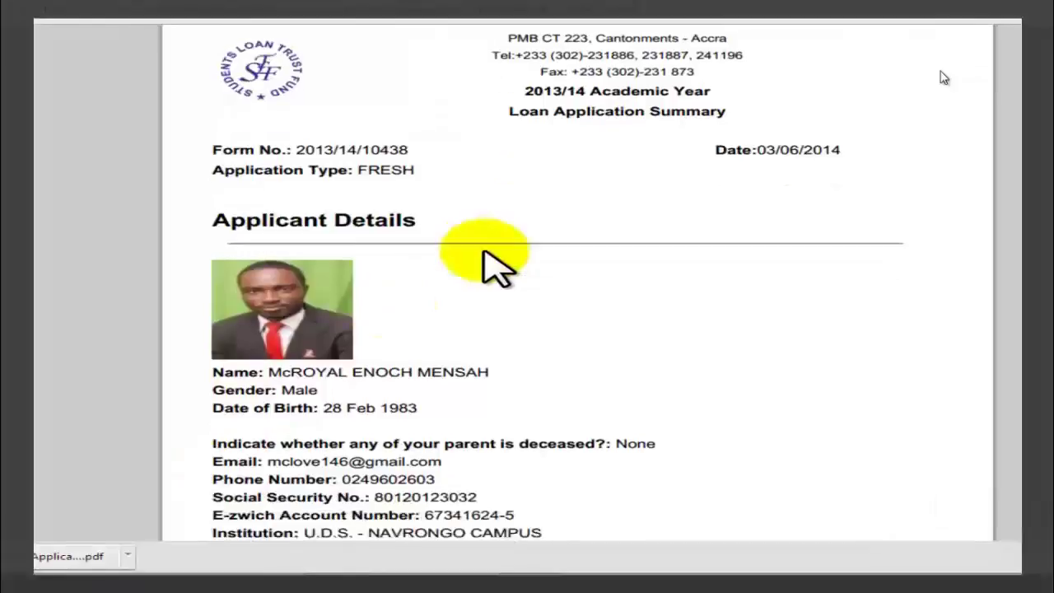
scroll(486, 251, "down", 1)
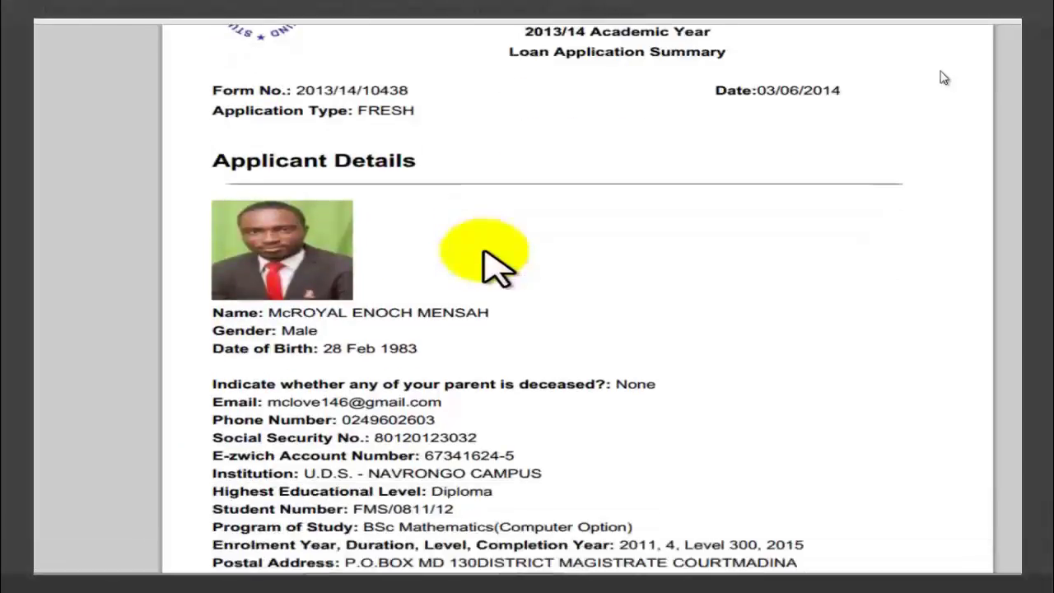
scroll(486, 252, "down", 2)
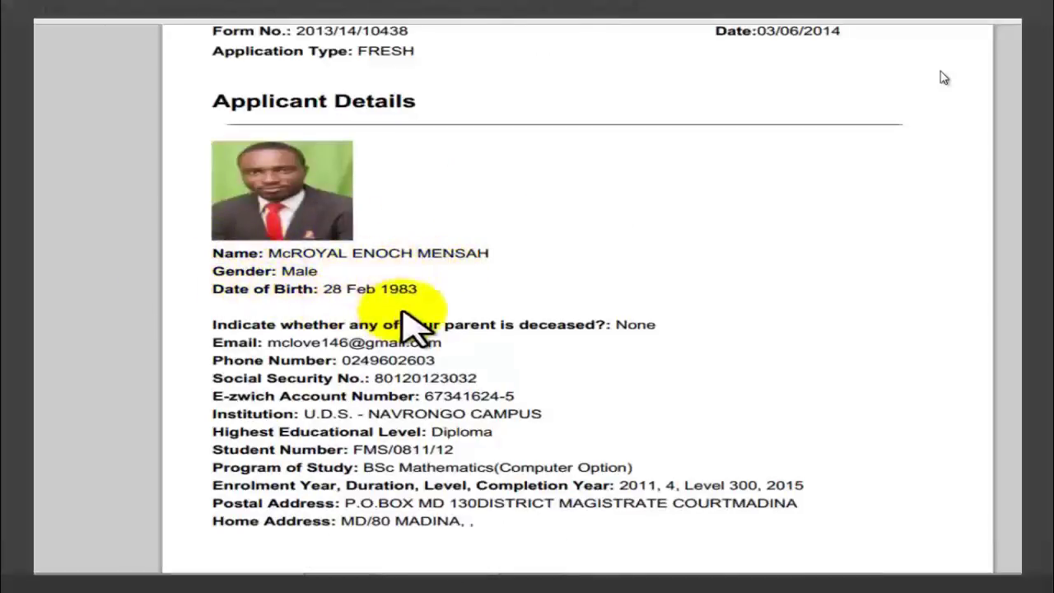
key("ctrl+p")
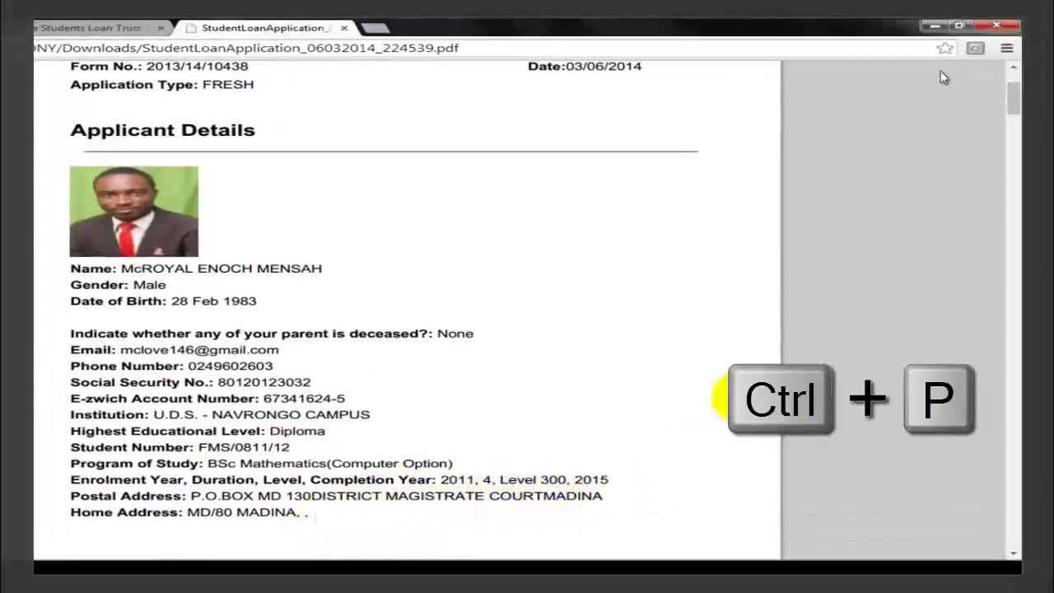
Scroll through the summary PDF pages and bring up its print preview with Ctrl+P.
left_click_drag(1011, 111, 1012, 465)
left_click_drag(1006, 420, 1006, 507)
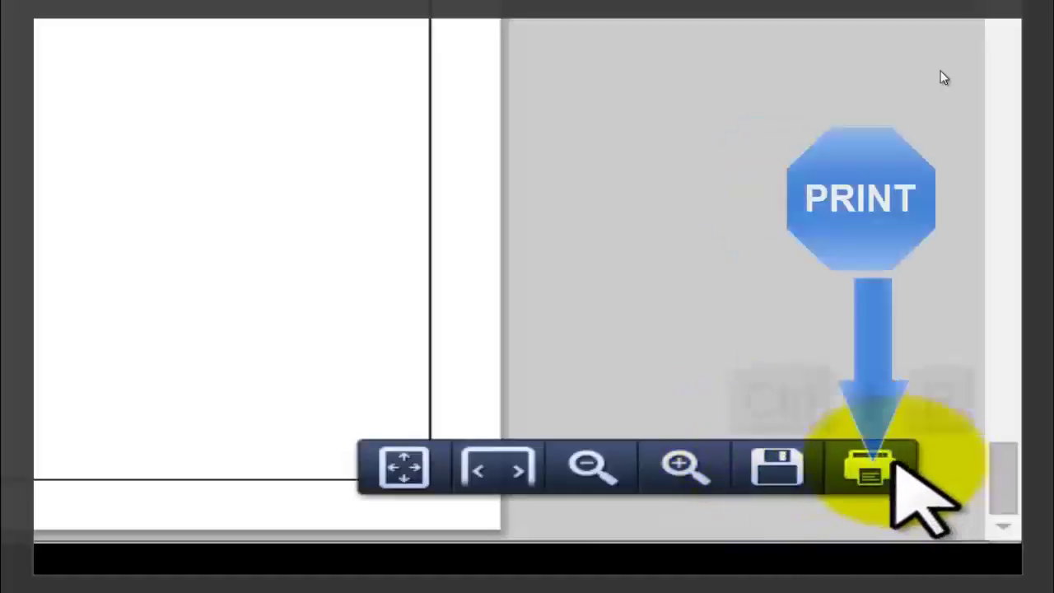
key("ctrl+p")
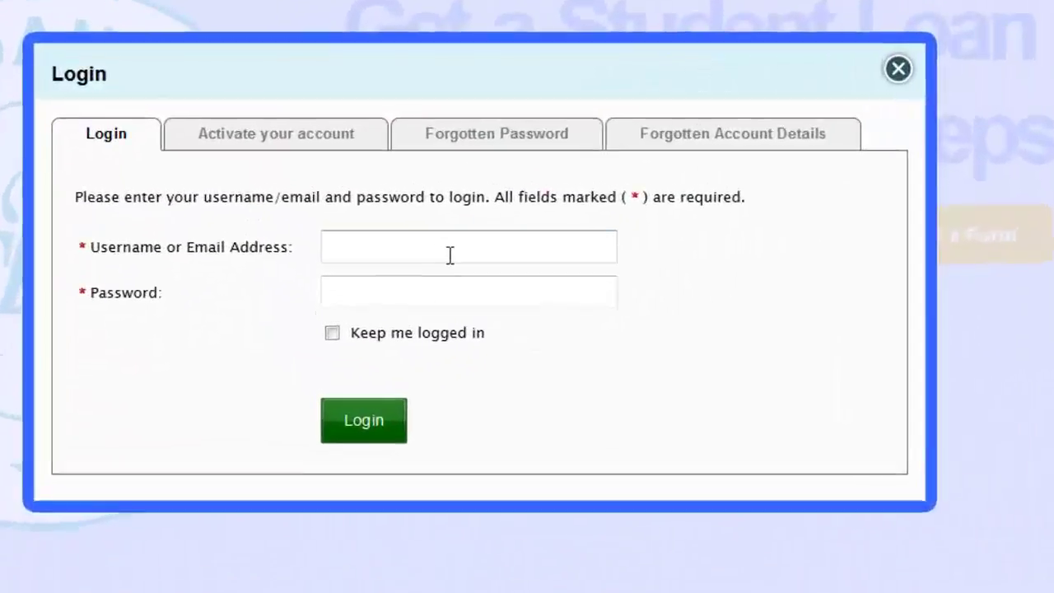
Attempt to log in to the portal twice, then switch to the Forgotten Password form.
left_click(451, 255)
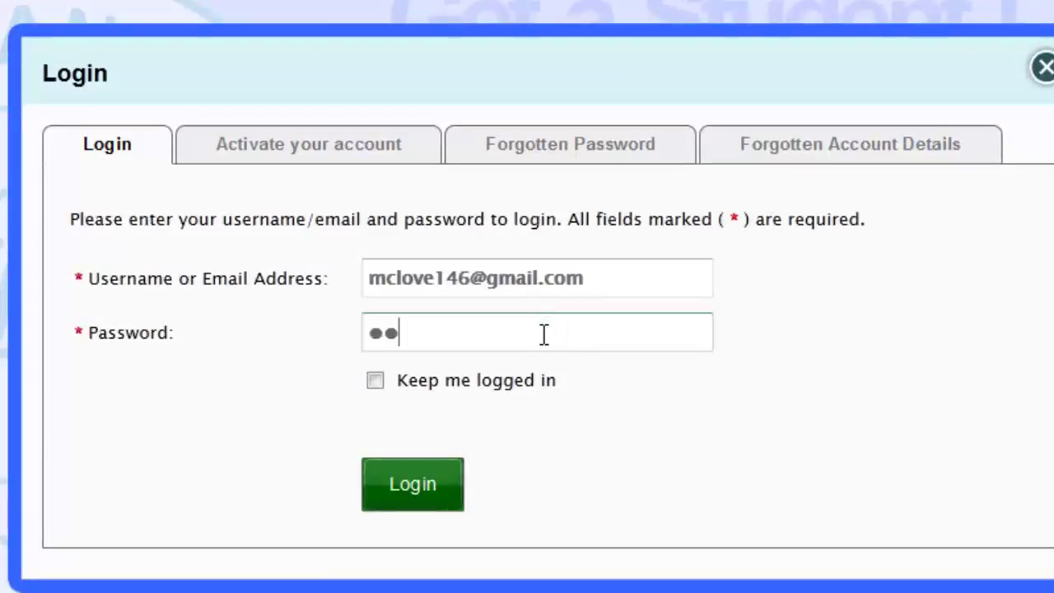
left_click(393, 494)
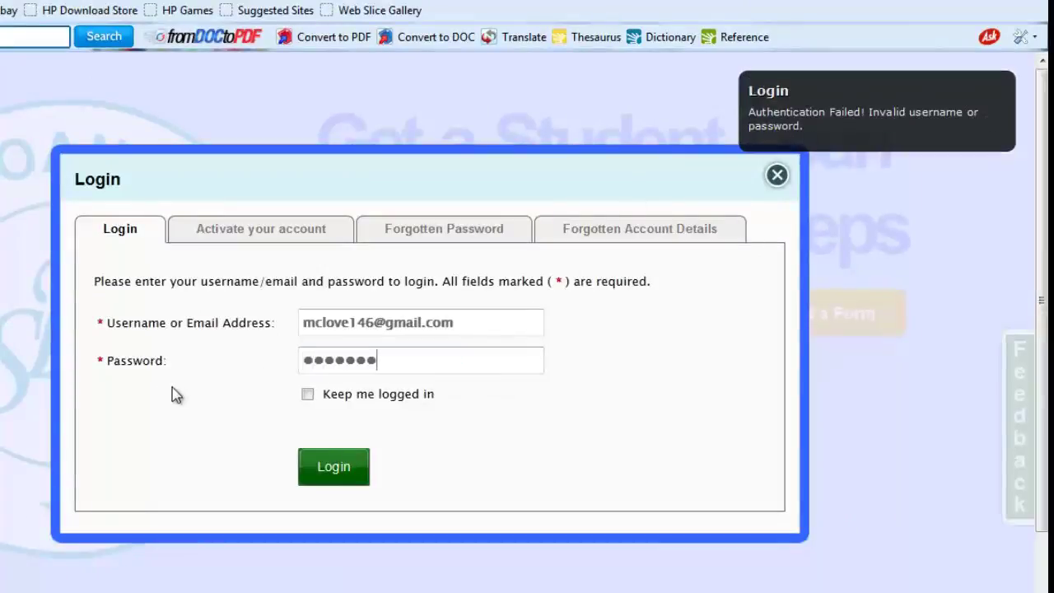
left_click(334, 467)
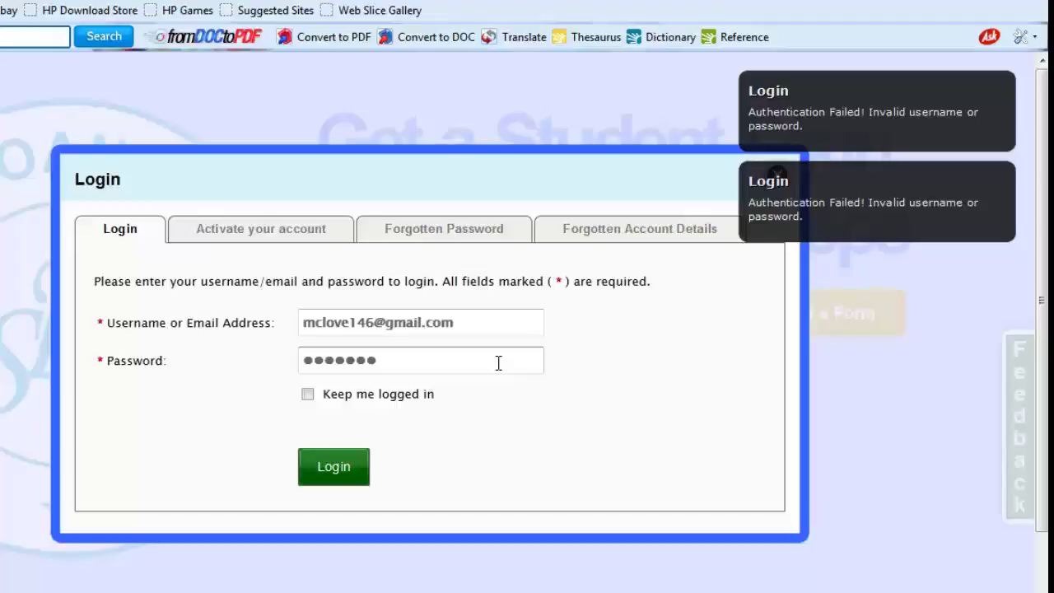
left_click(429, 235)
left_click(404, 327)
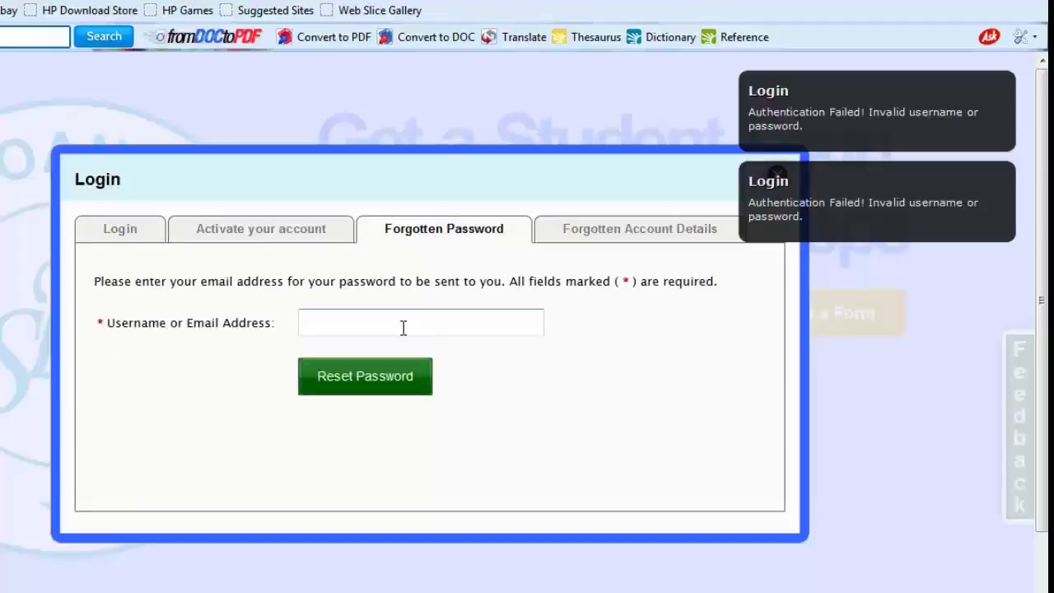
Paste the account e-mail into the Forgotten Password field and request a password reset.
key("ctrl+v")
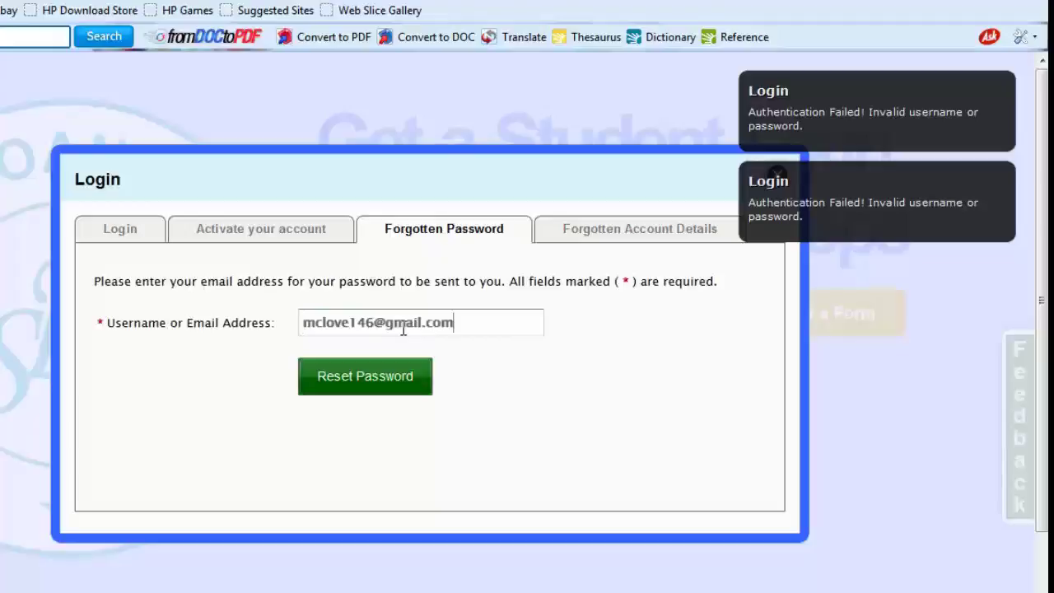
left_click(365, 388)
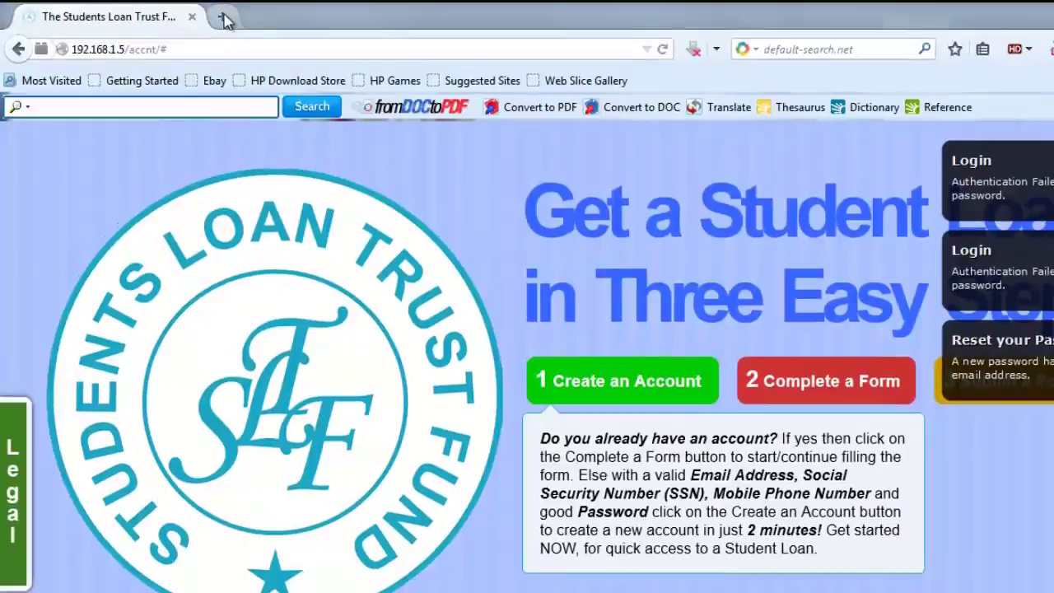
In a new tab, go to Gmail and sign in with the account e-mail and password.
left_click(223, 18)
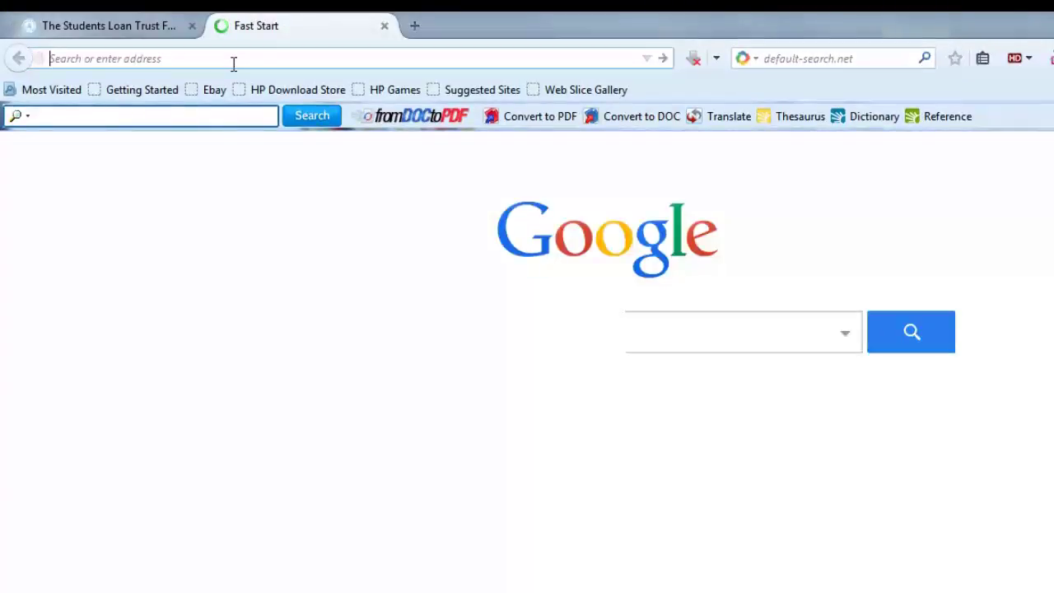
type("gmail.com/")
key("Return")
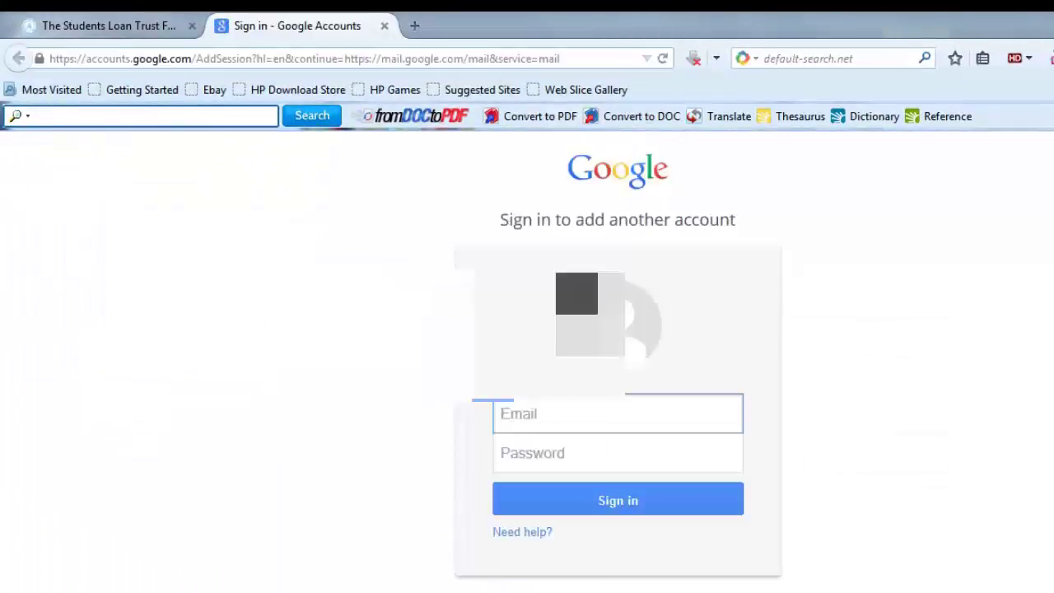
type("mc")
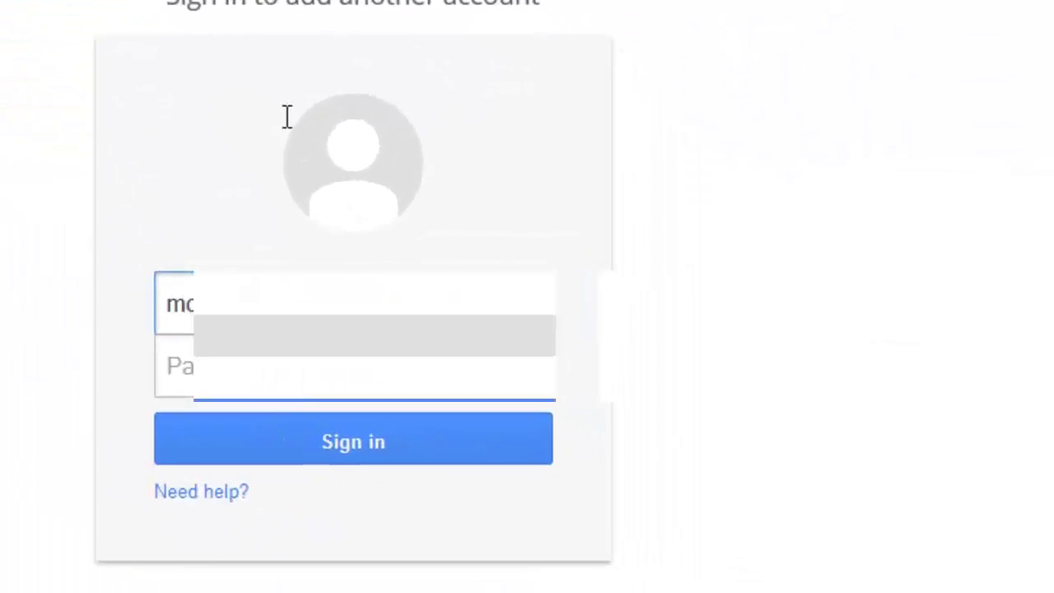
key("Tab")
type("**")
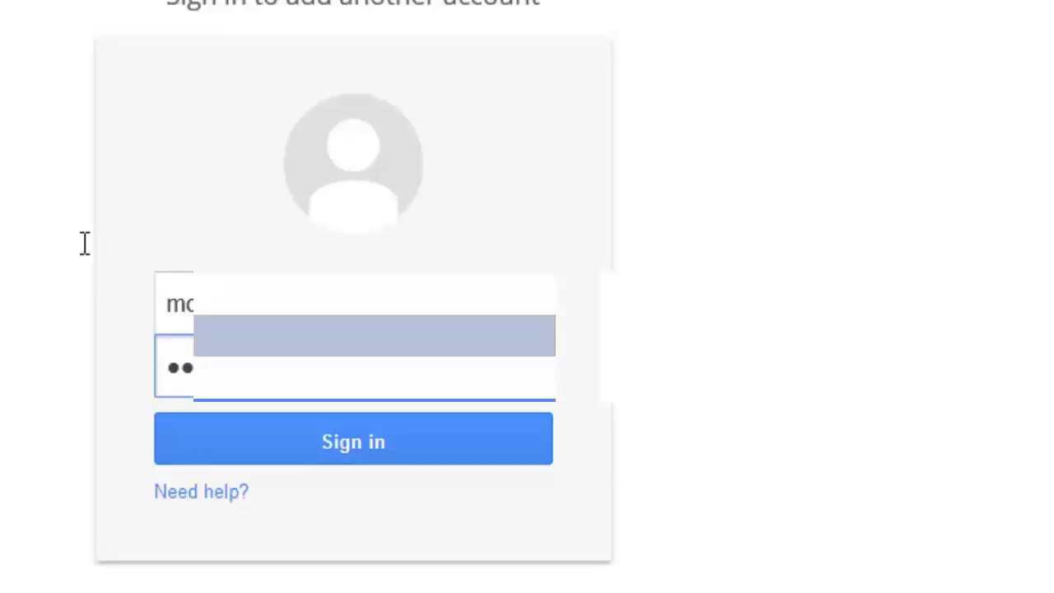
key("Return")
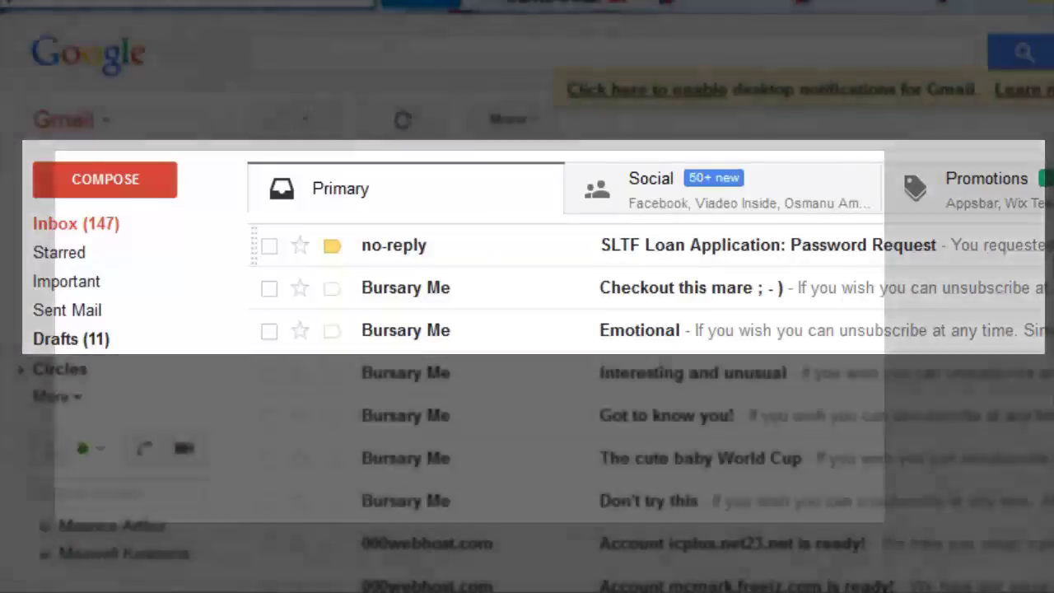
Copy the new password from the 'SLTF Loan Application: Password Request' email, then return to the Students Loan Trust Fund tab.
key("o")
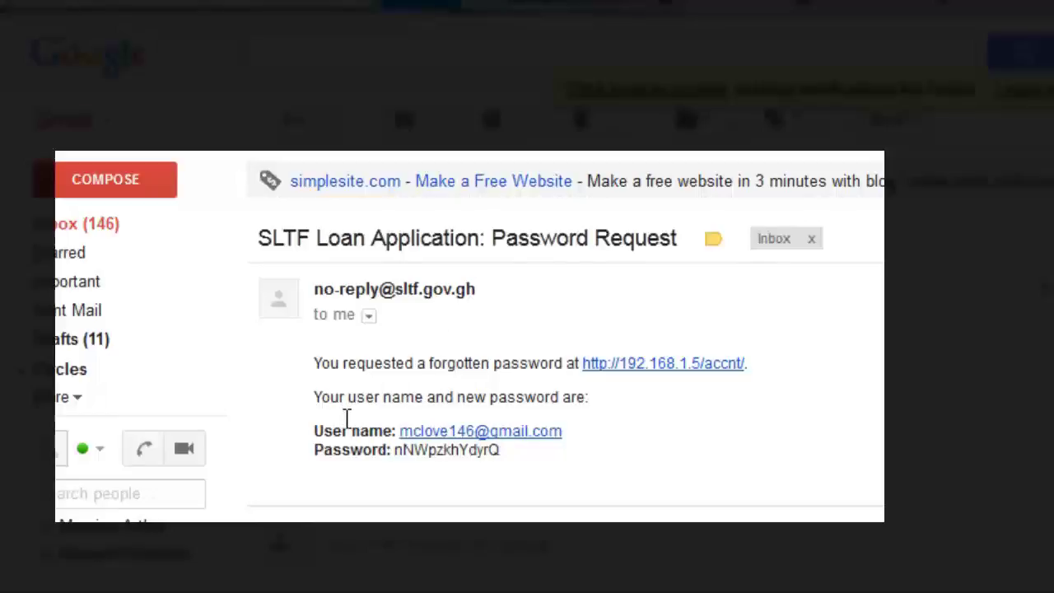
key("shift+Left")
key("shift+Left")
key("shift+Left")
key("shift+Left")
key("shift+Left")
key("shift+Left")
key("shift+Left")
key("shift+Left")
key("shift+Left")
key("shift+Left")
key("shift+Left")
key("shift+Left")
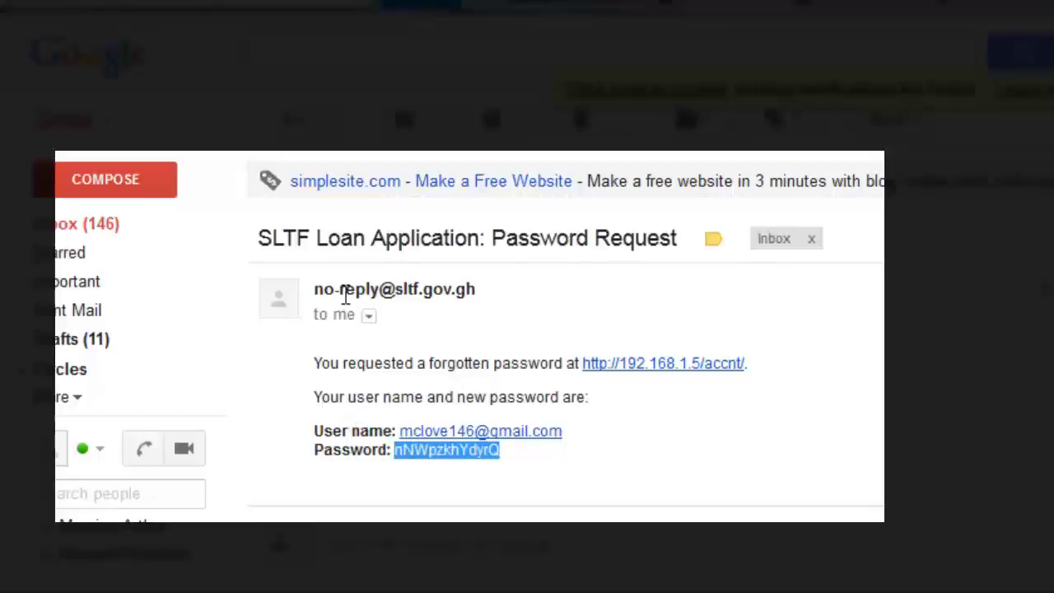
key("Menu")
key("c")
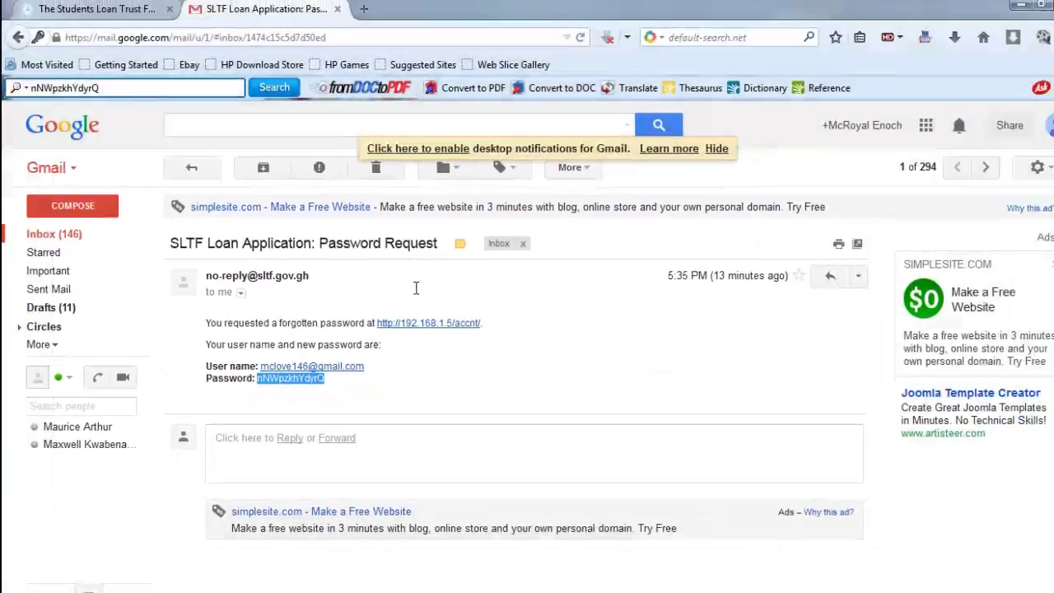
key("ctrl+shift+Tab")
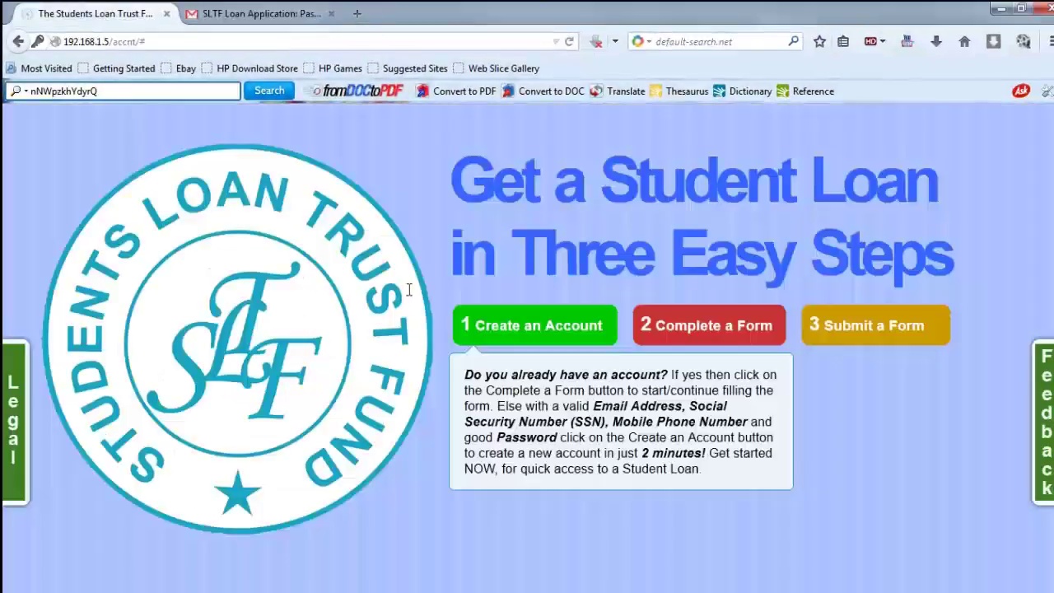
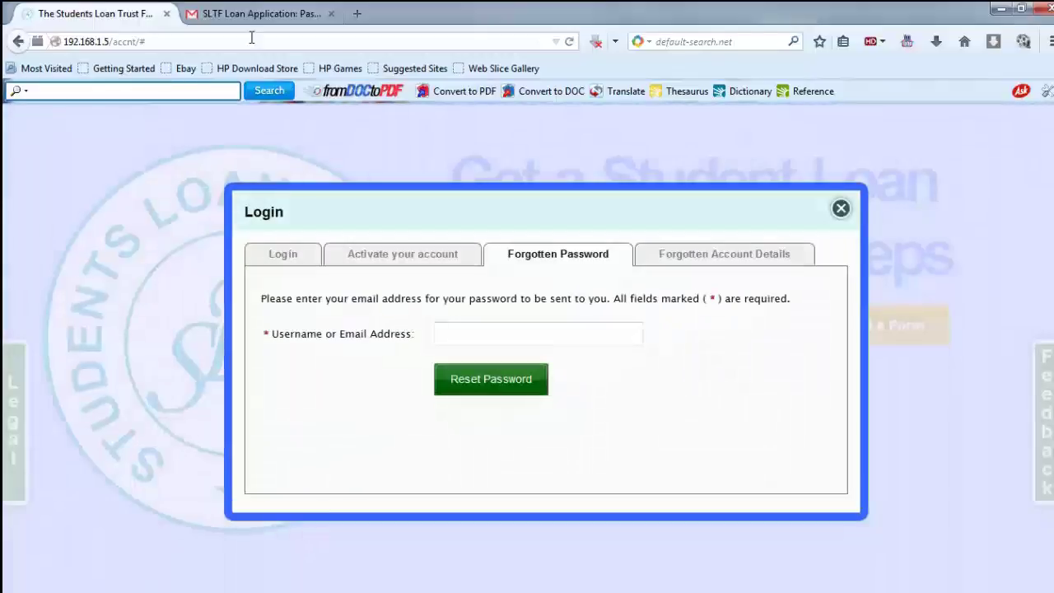
Reload the login form and enter the account e-mail address as the username.
key("F5")
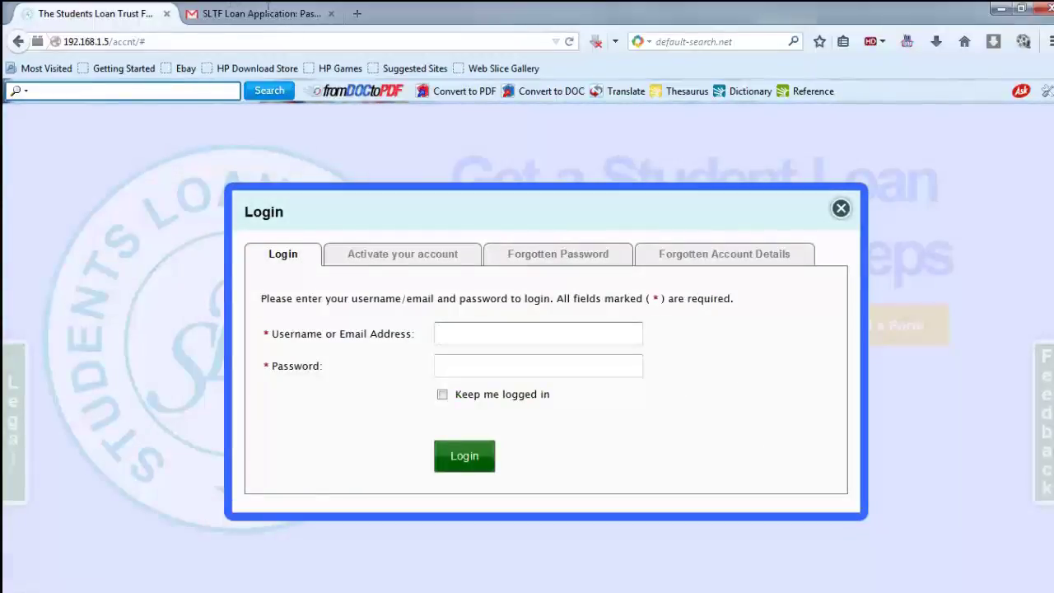
key("Tab")
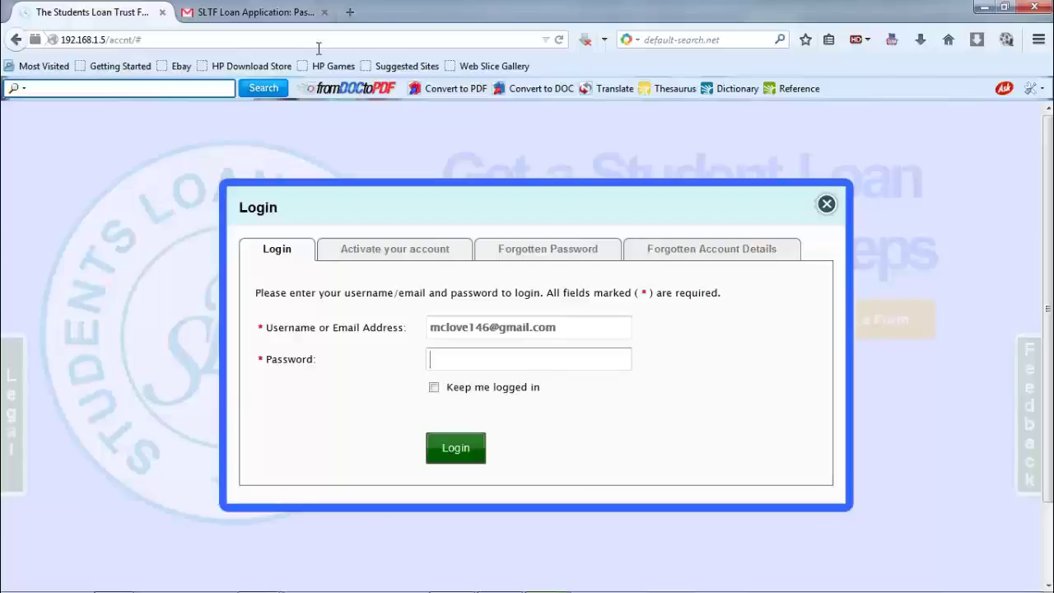
Paste the copied account password into the Password field.
key("shift+F10")
key("Down")
key("Down")
key("Down")
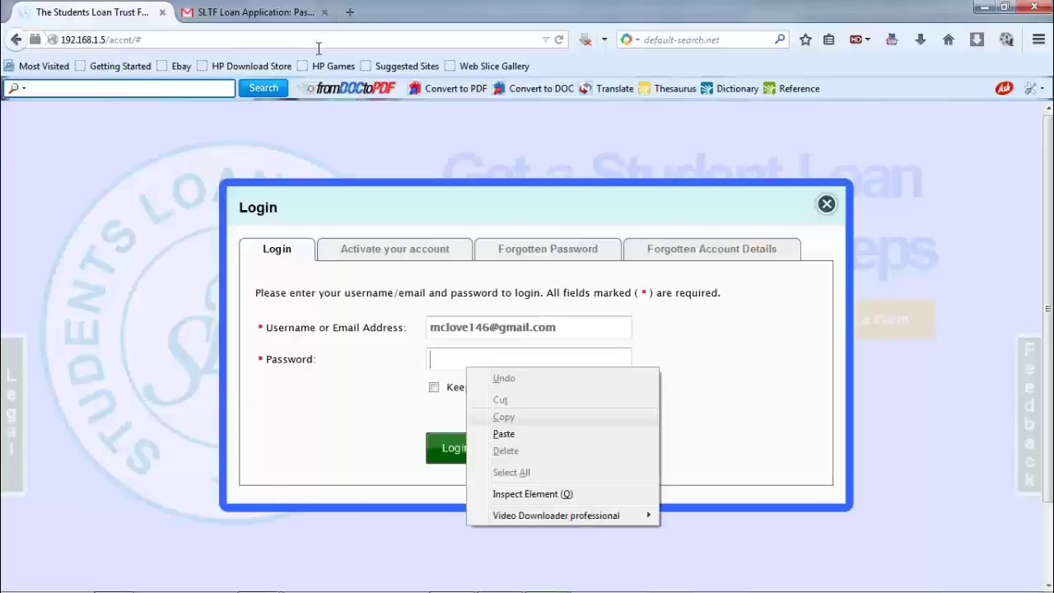
key("Down")
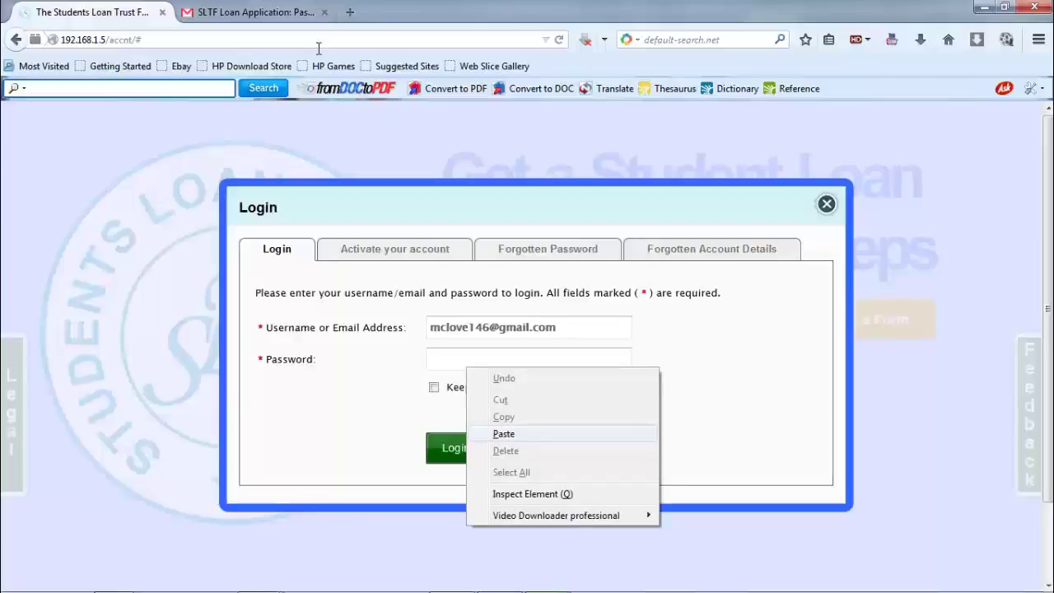
key("Return")
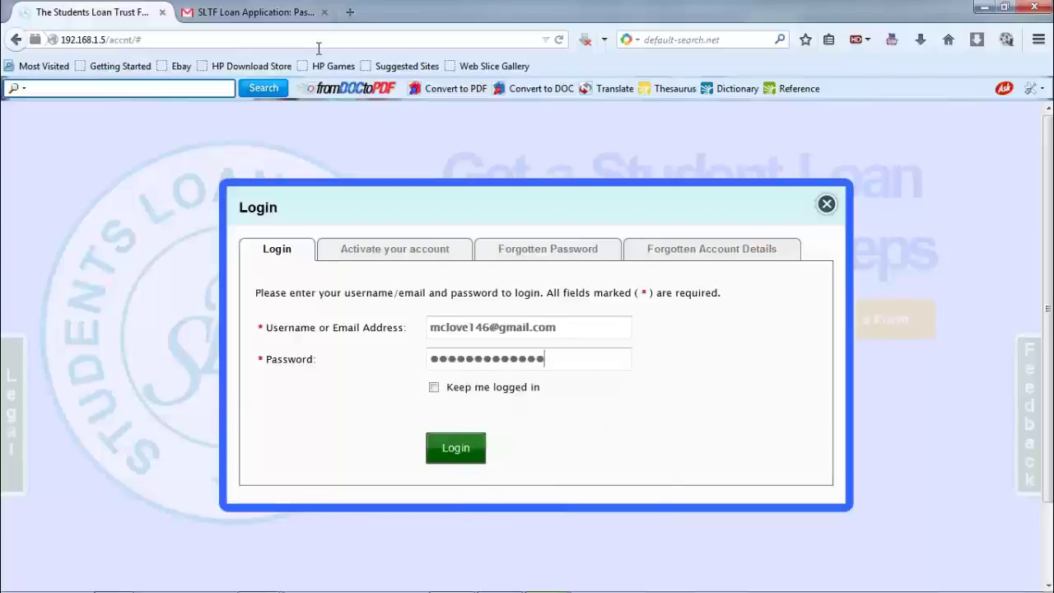
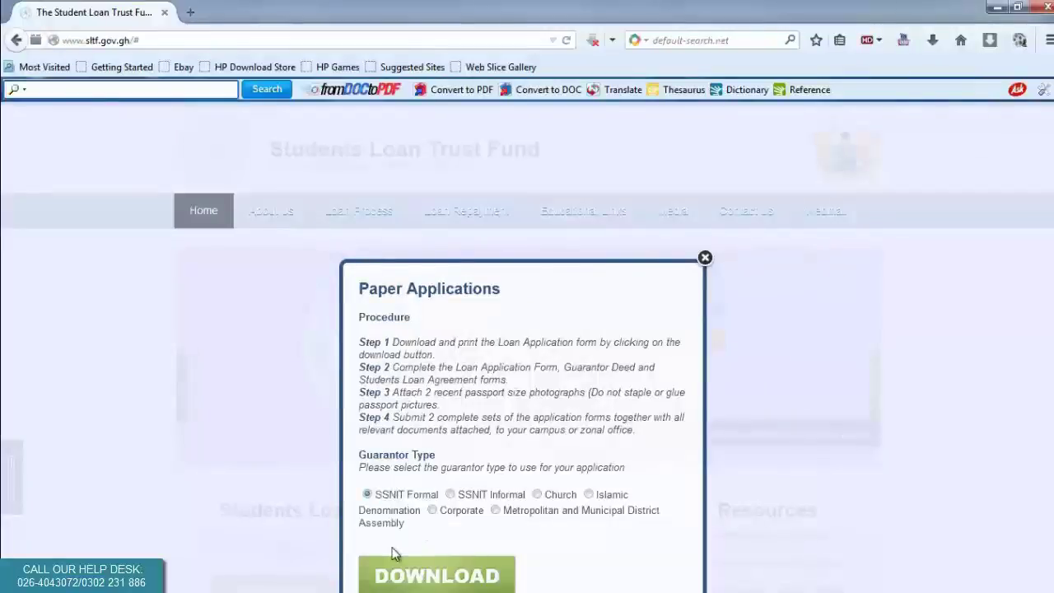
Download the SSNIT Formal paper application PDF via IDM and open it from its download folder.
left_click(369, 493)
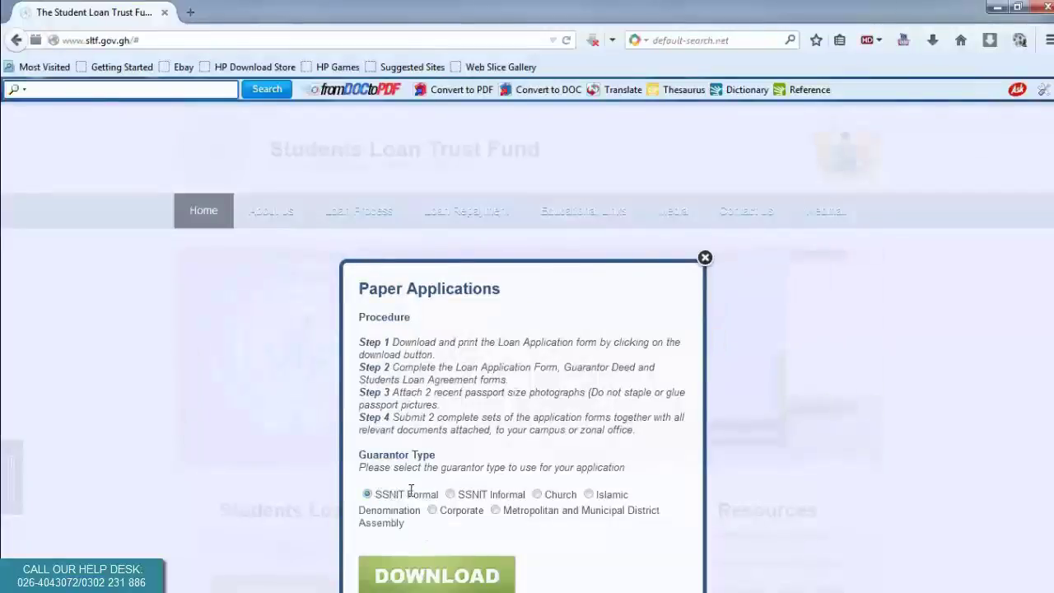
left_click(418, 578)
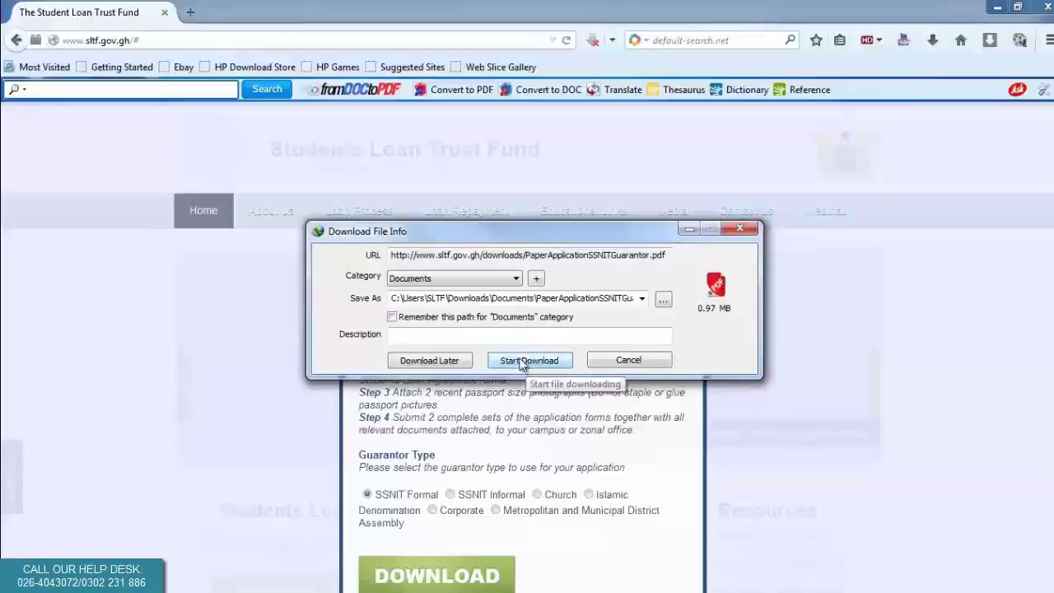
left_click(522, 364)
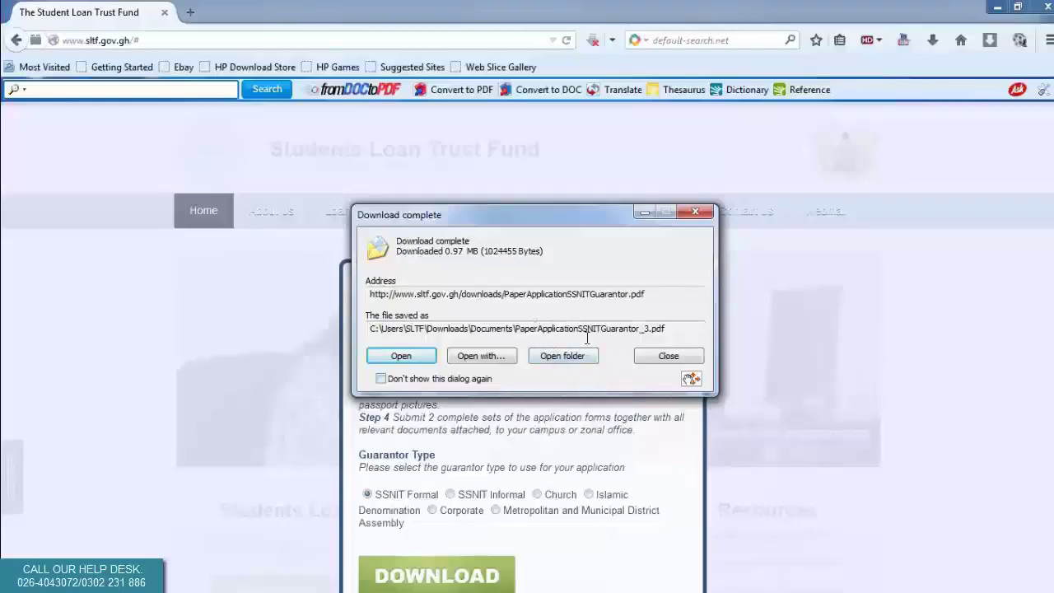
left_click(571, 359)
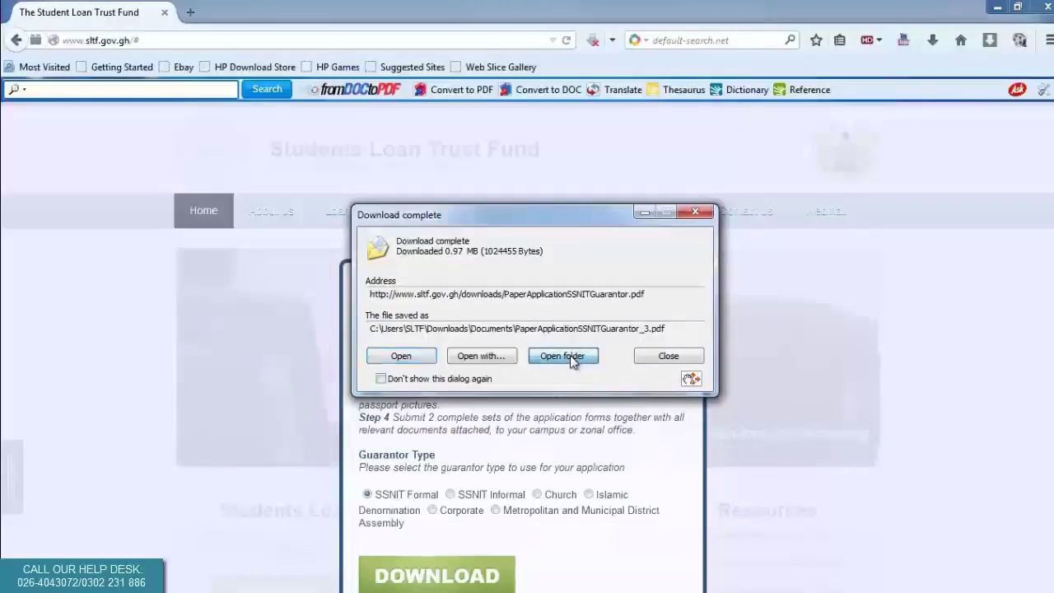
double_click(434, 309)
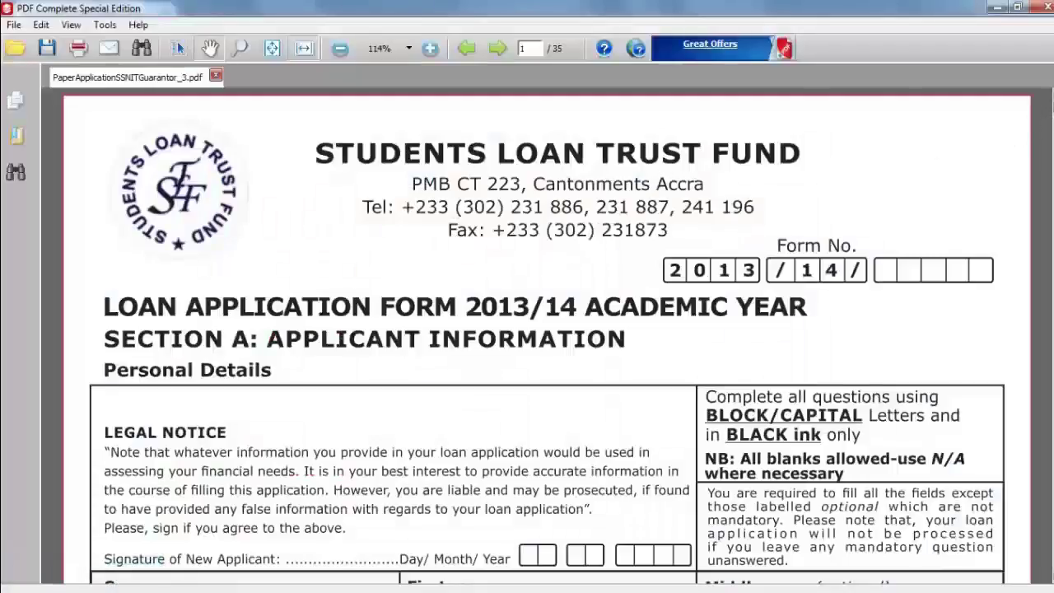
Scroll through the 35-page loan application PDF down toward Section E around page 11.
left_click_drag(1051, 94, 1051, 387)
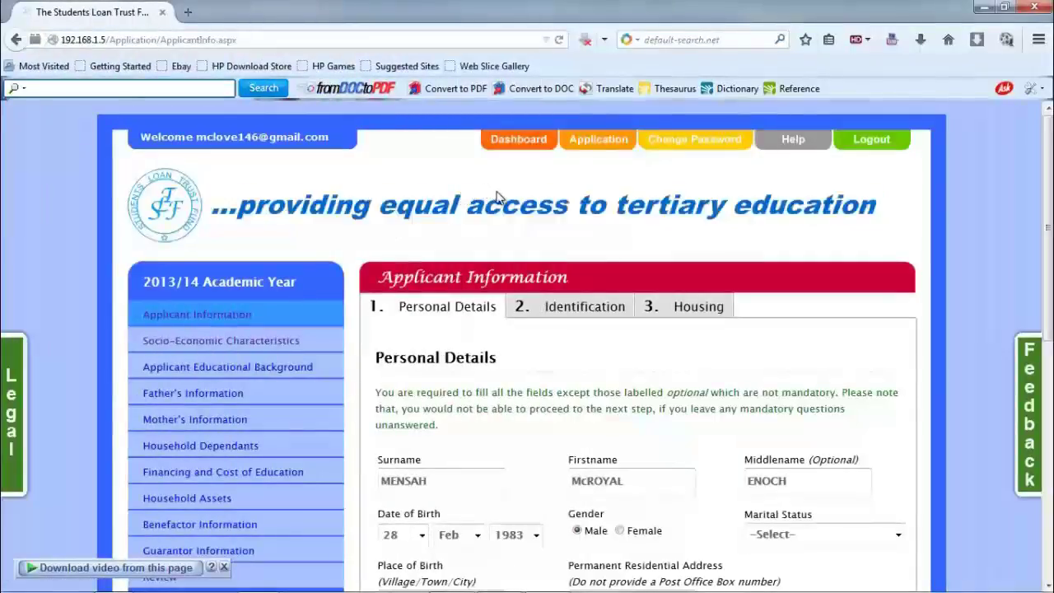
Show the Dashboard's Notices list of four submitted loan application forms and the approval email.
left_click(524, 132)
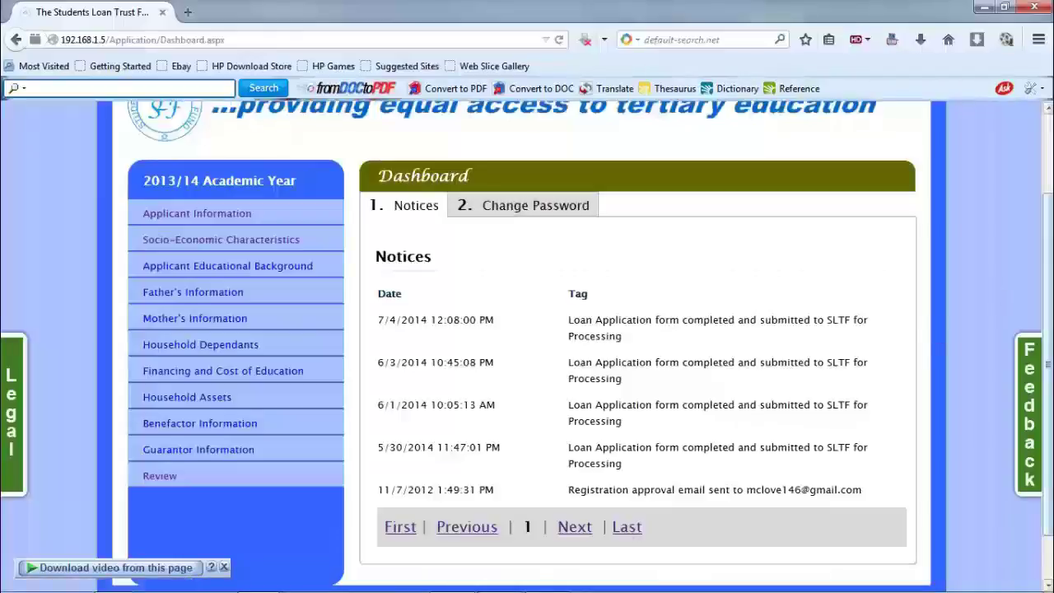
scroll(513, 210, "up", 2)
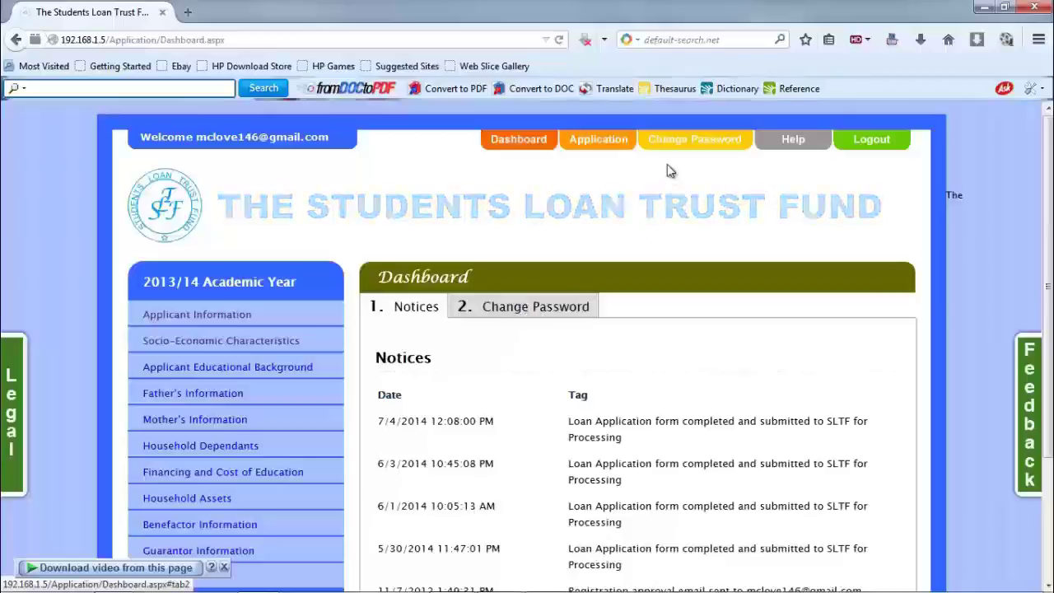
On the Change Password tab, enter the current account password.
left_click(527, 311)
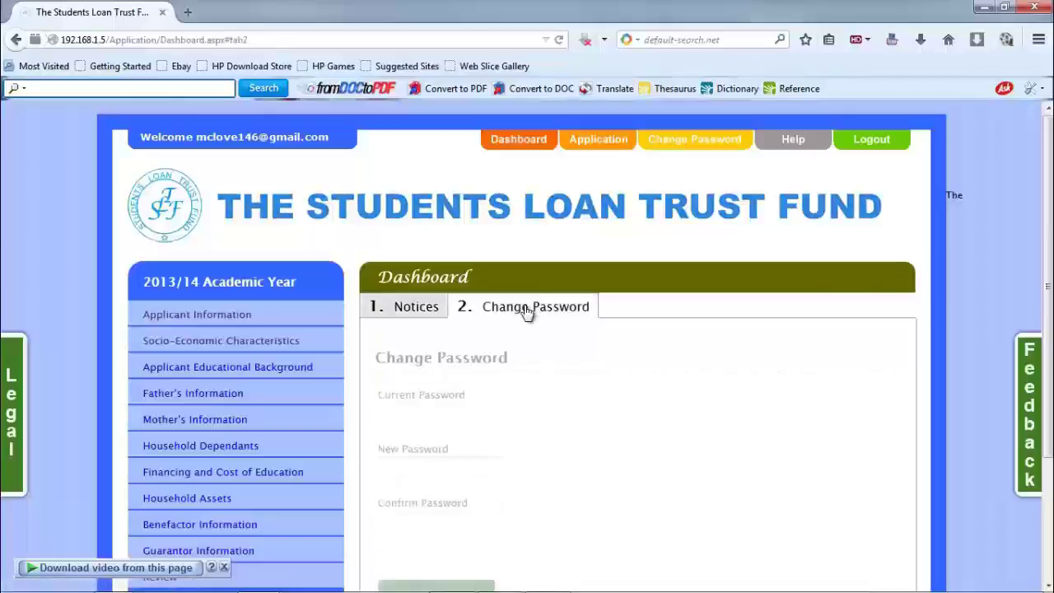
left_click(453, 418)
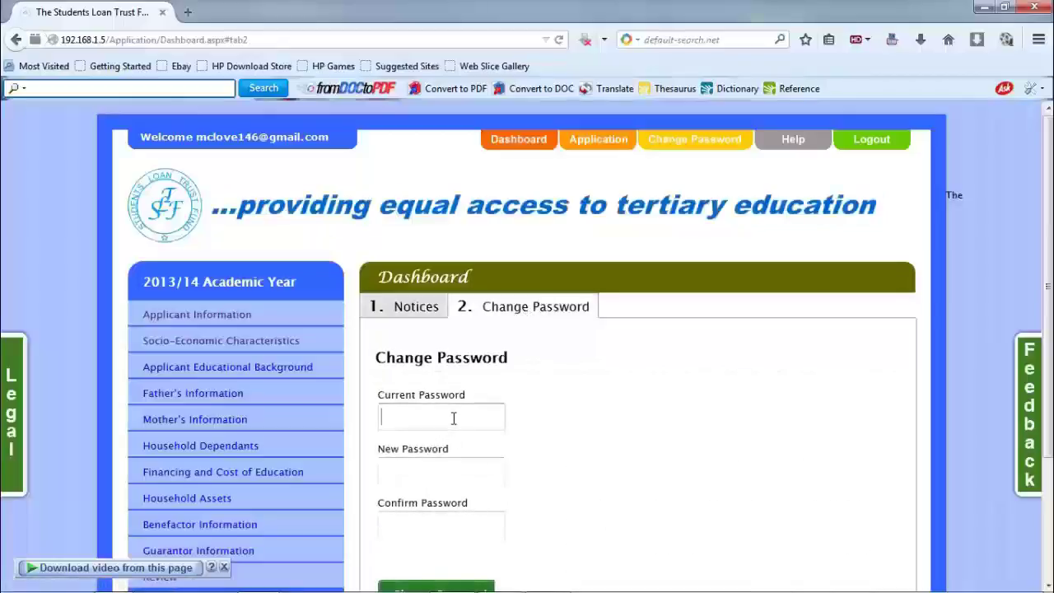
left_click(399, 468)
left_click(426, 411)
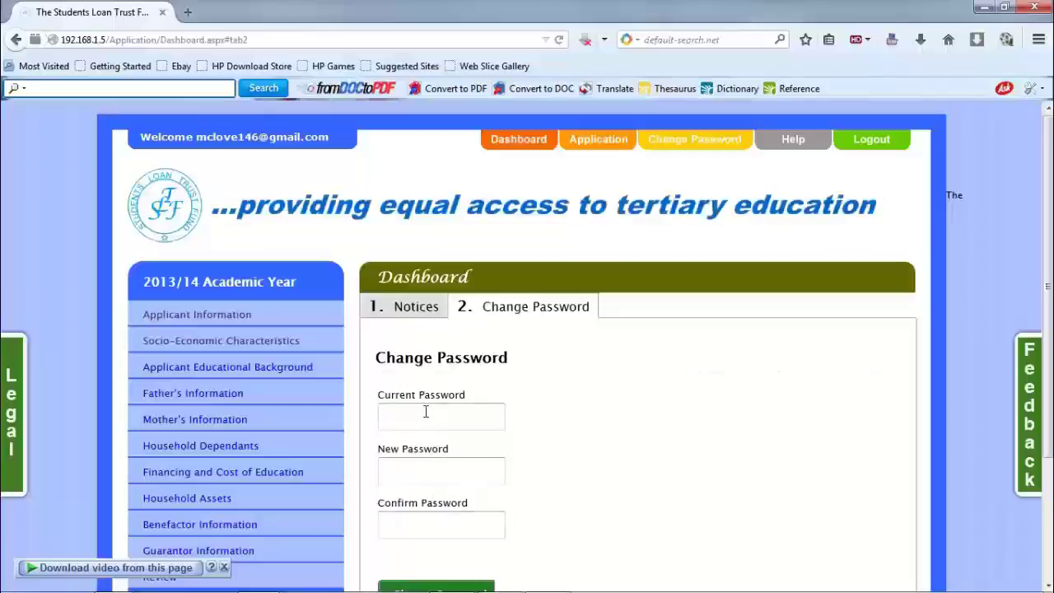
type("••••••")
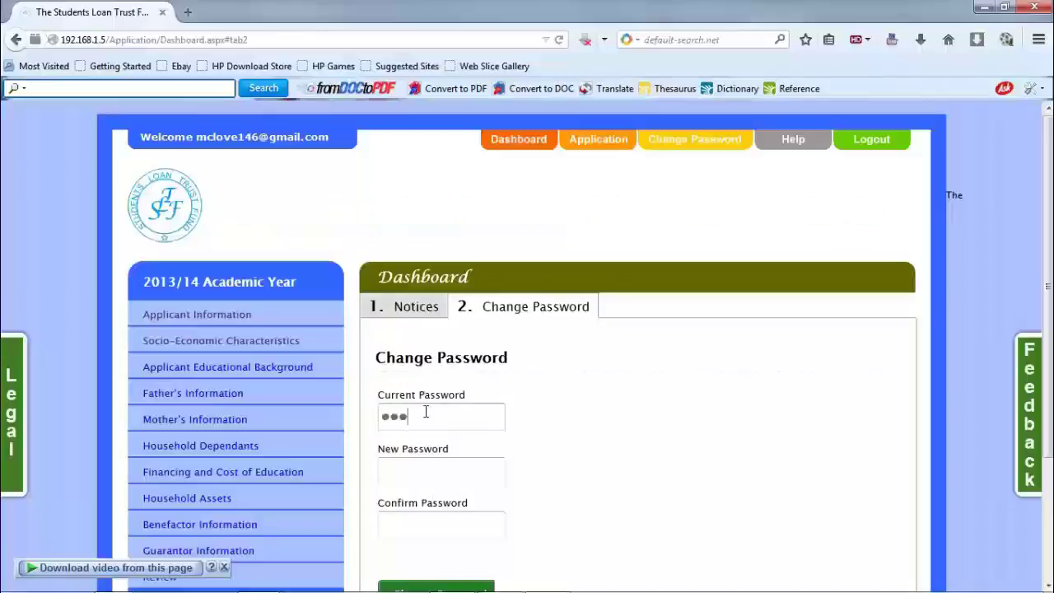
type("••••")
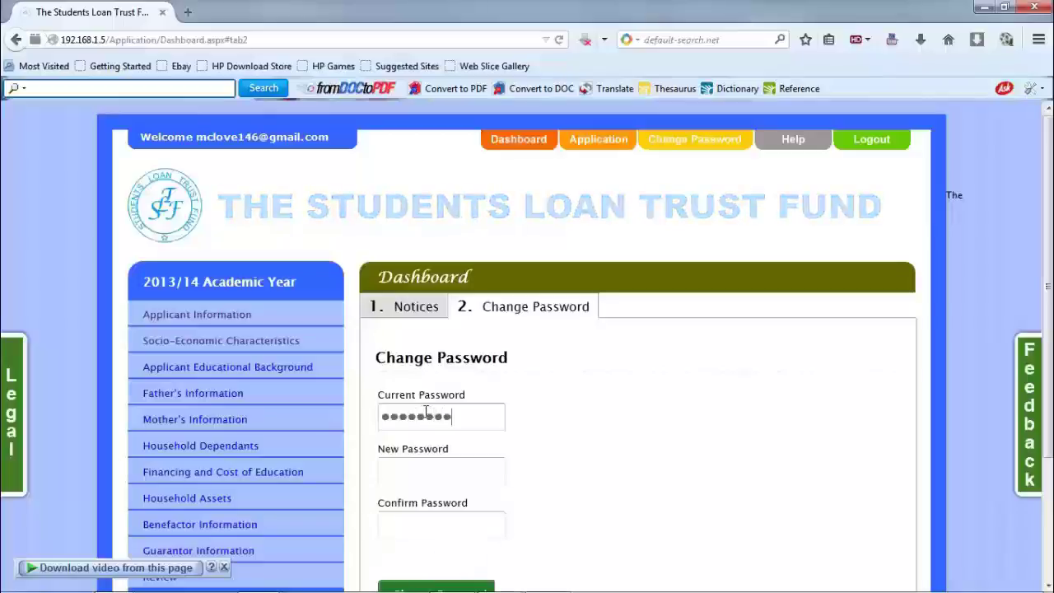
Enter and confirm the new password, then submit it to get the success confirmation.
left_click(414, 474)
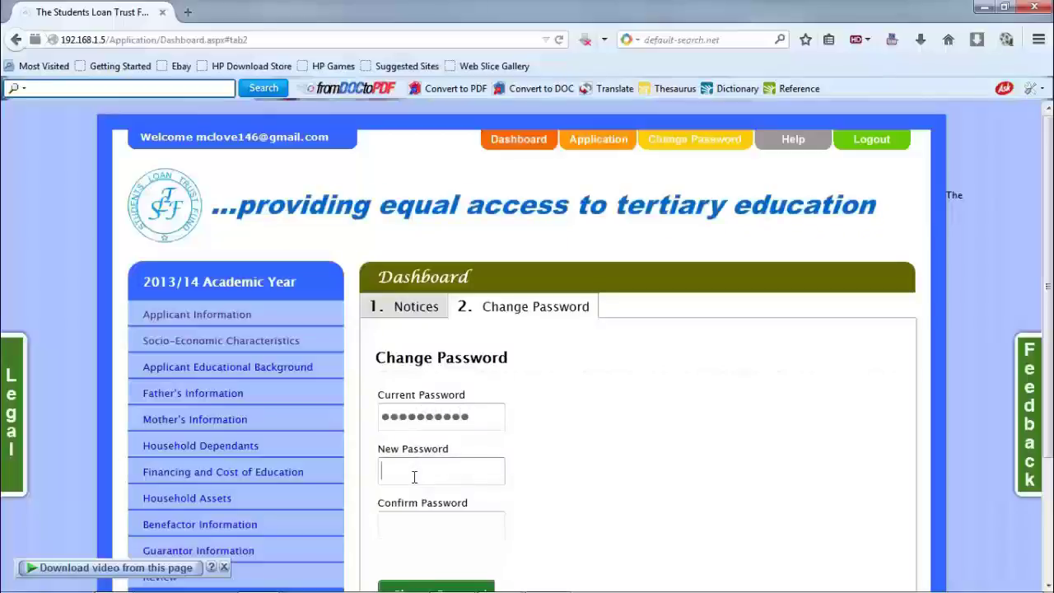
type("••••••••")
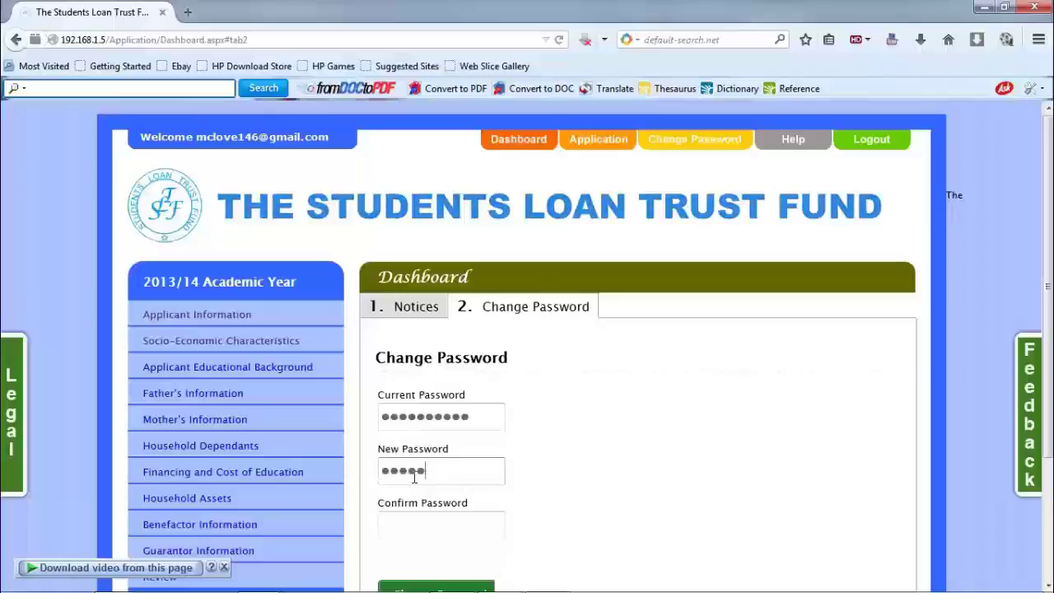
type("••")
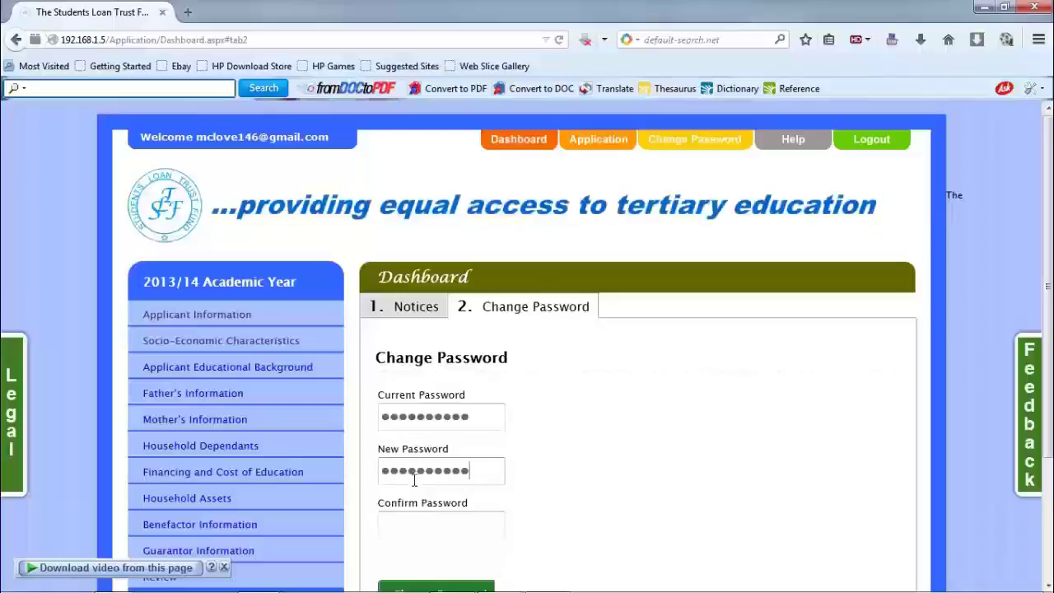
left_click(430, 527)
type("••••••••••")
scroll(1050, 474, "down", 3)
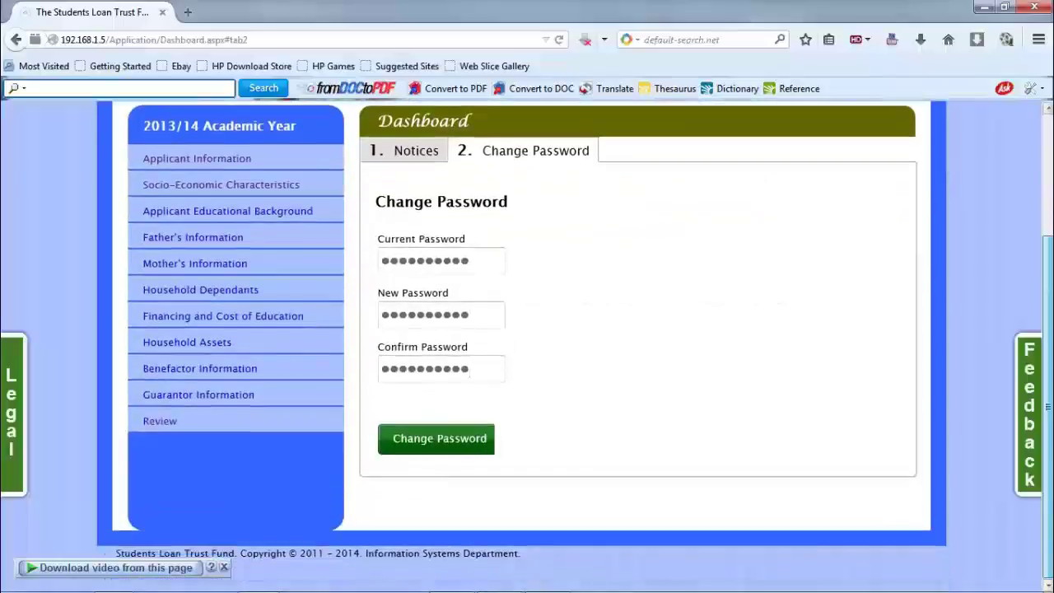
left_click(447, 451)
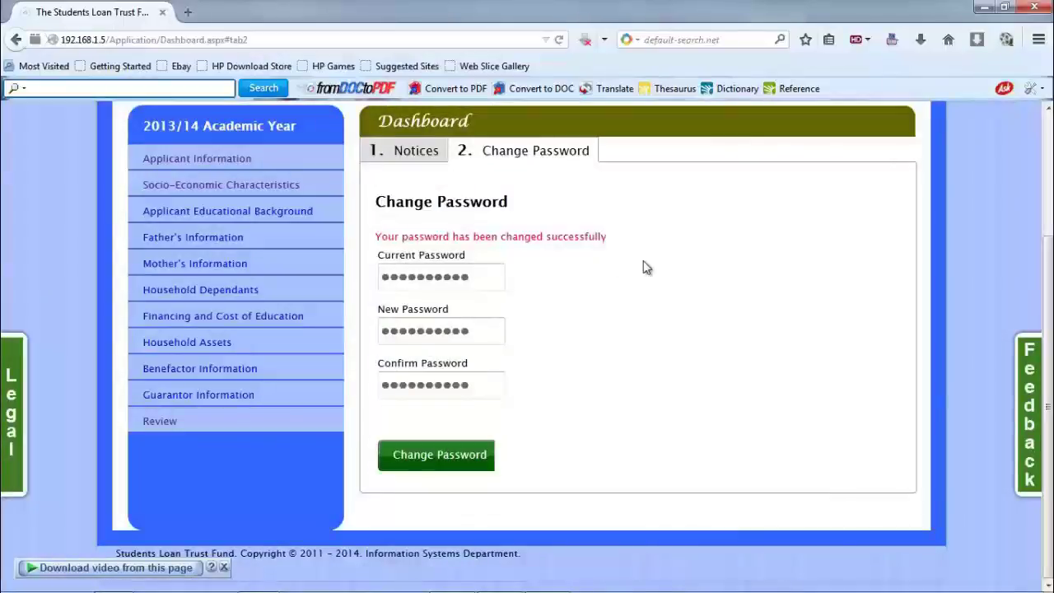
scroll(647, 268, "up", 4)
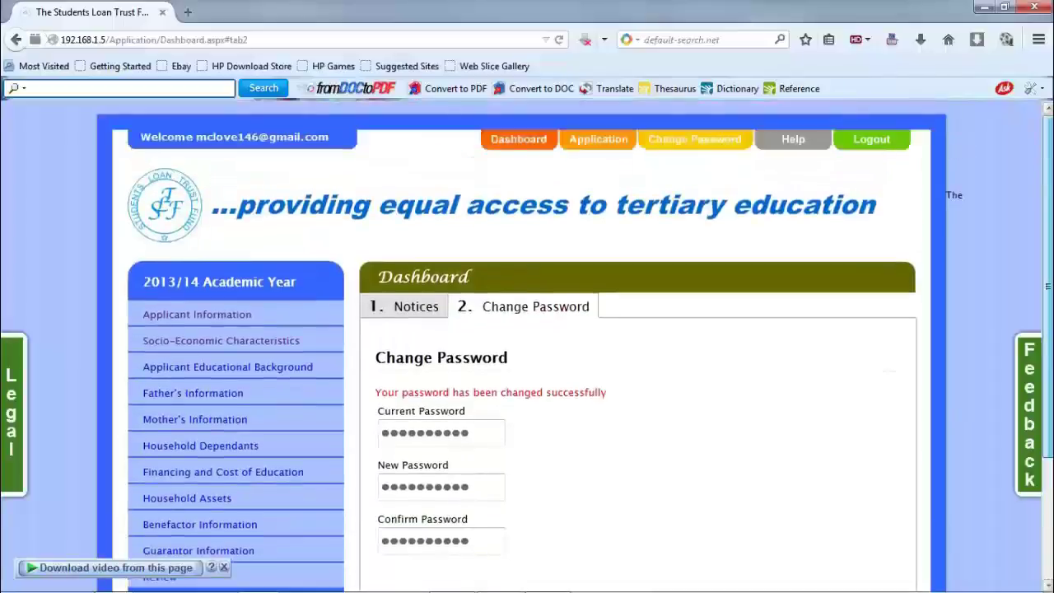
View the Applicant Information and Household Assets pages, then go back to the empty Change Password form.
left_click(600, 143)
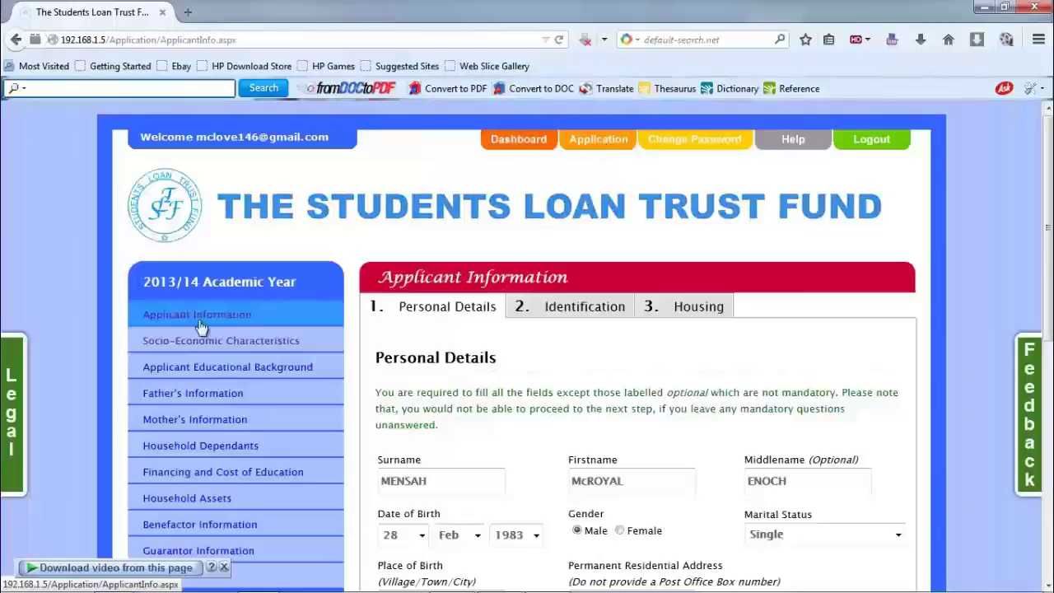
left_click(190, 500)
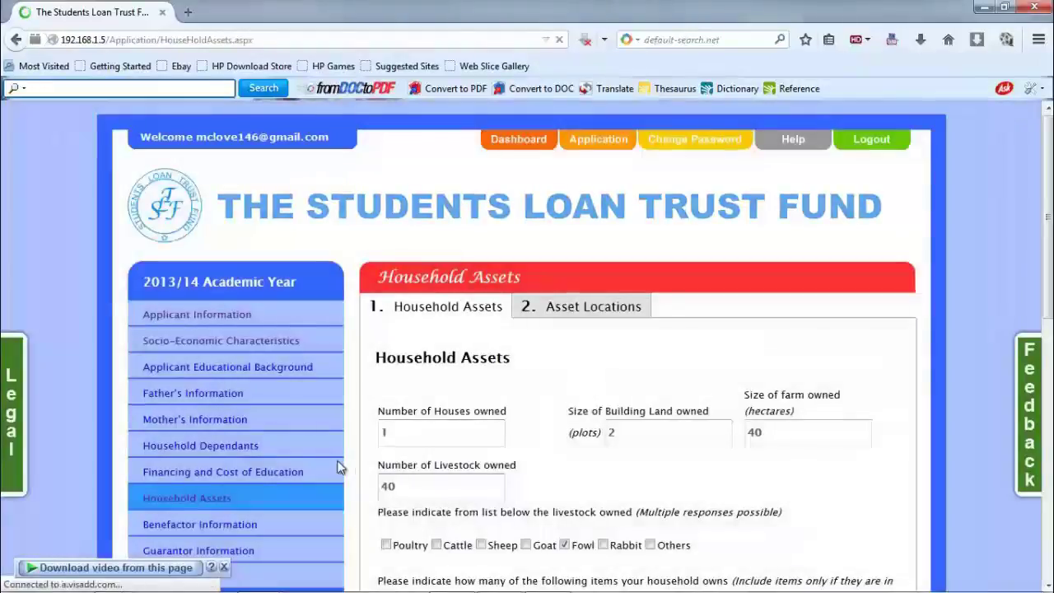
left_click(694, 142)
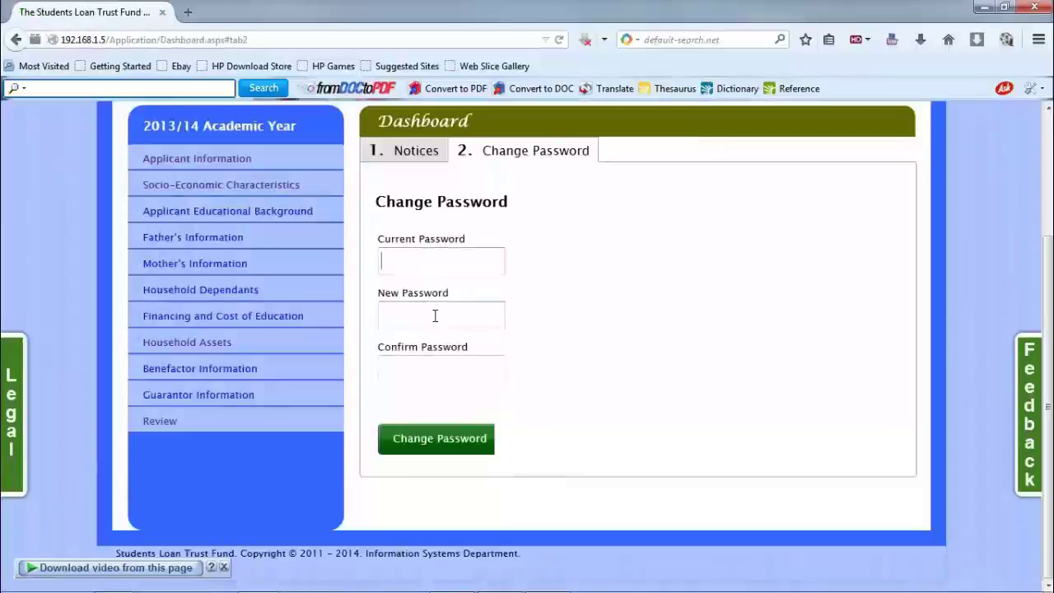
left_click(431, 369)
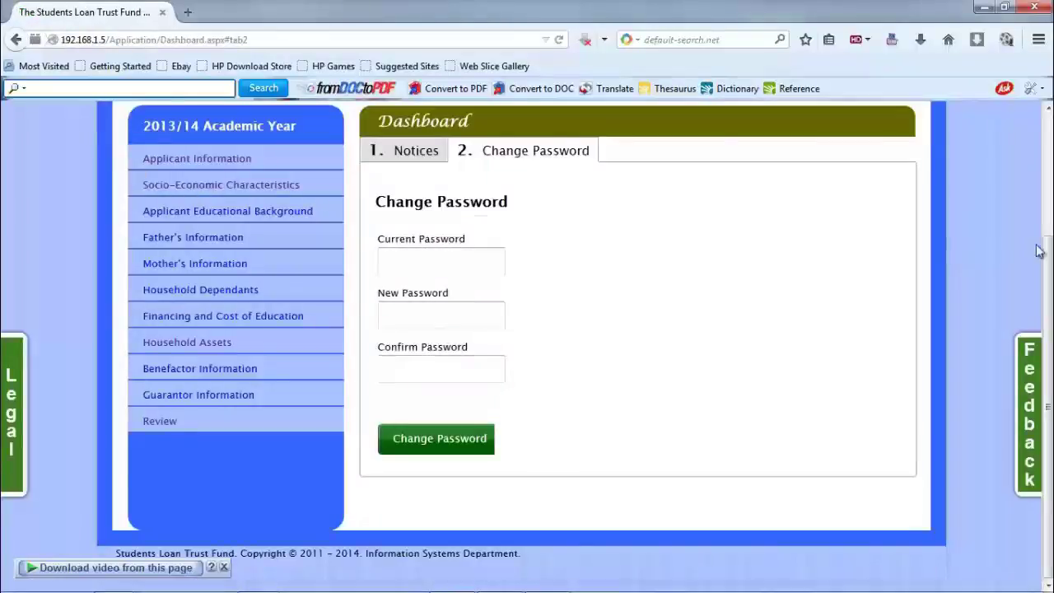
scroll(743, 321, "up", 4)
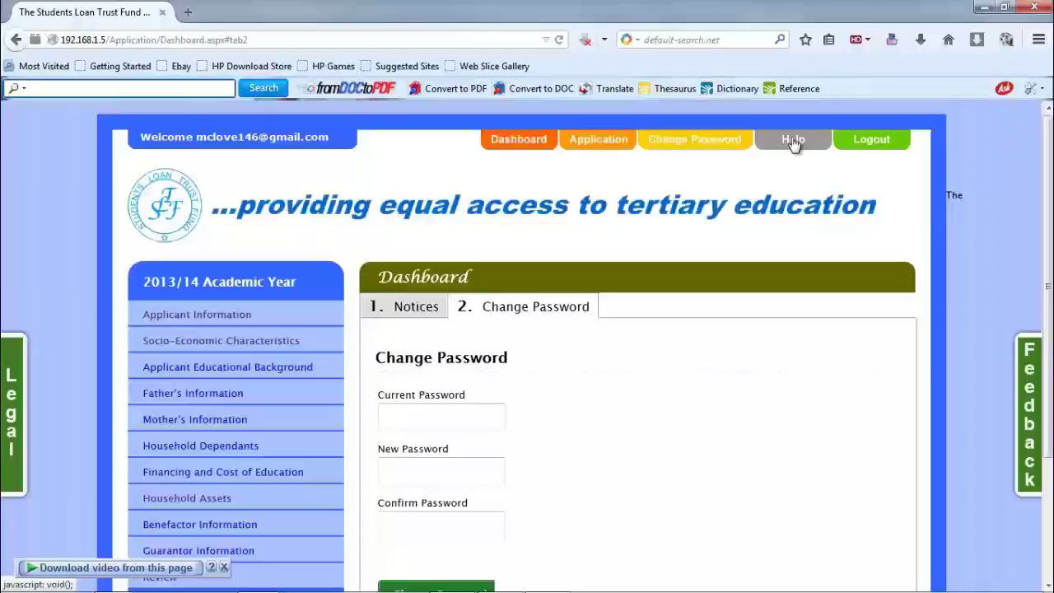
In the loan application Help guide, view Benefactor help, move the window, then show Socio-Economic Characteristics.
left_click(793, 143)
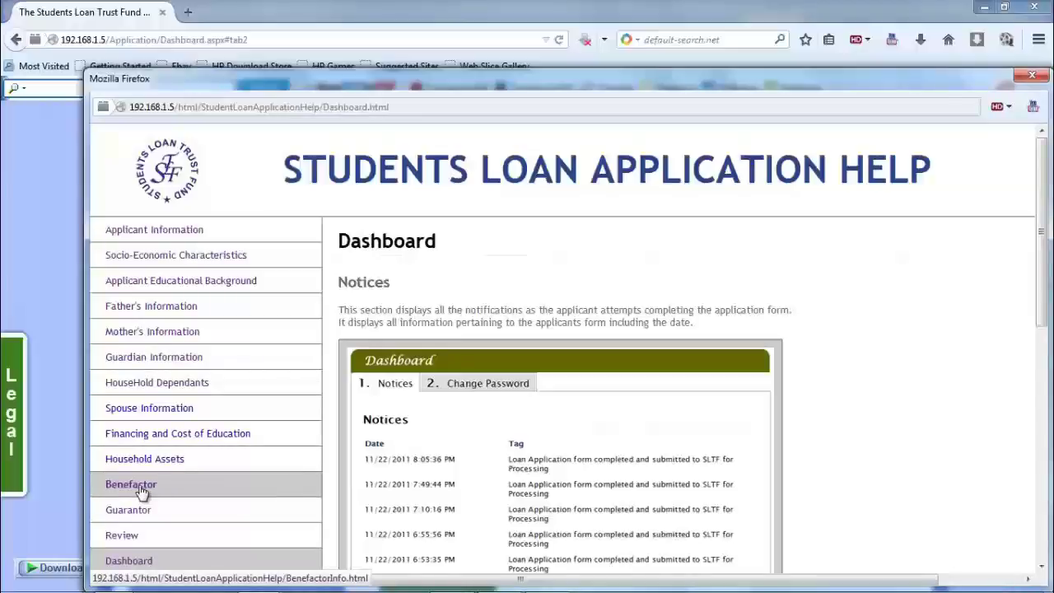
left_click(142, 491)
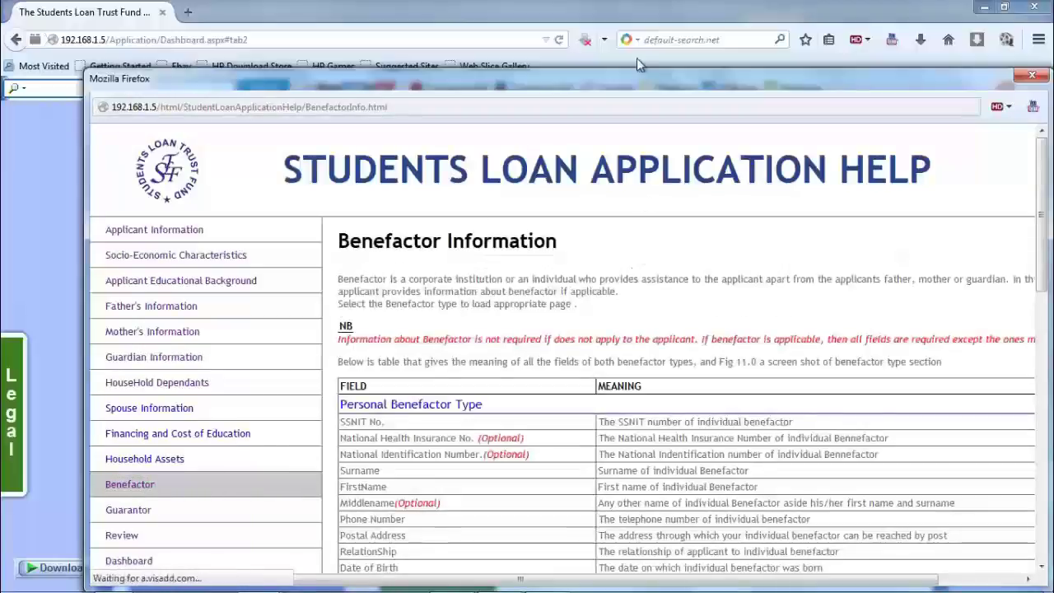
left_click_drag(618, 79, 551, 40)
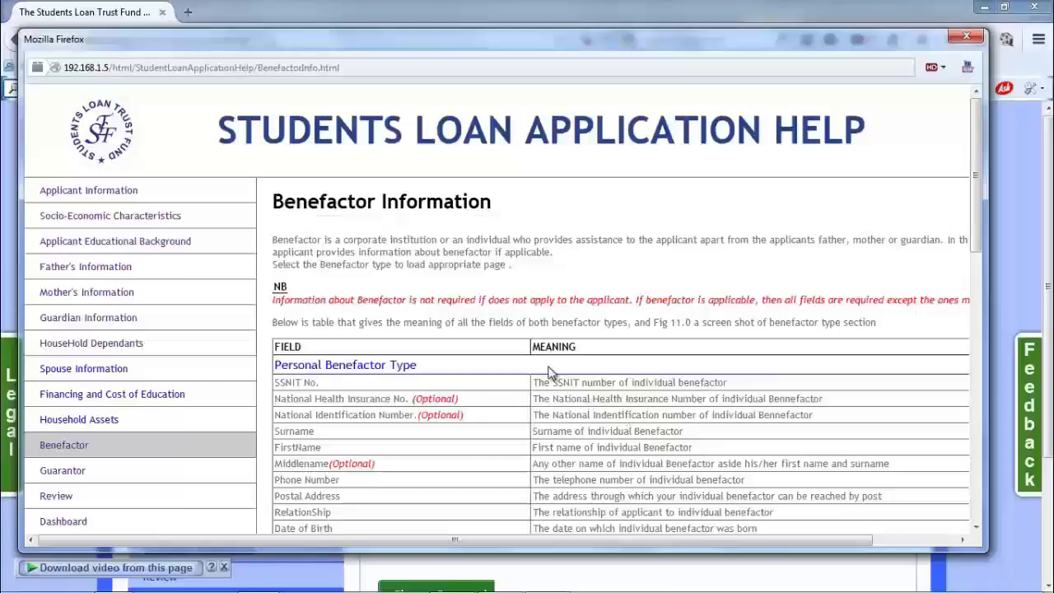
left_click(129, 225)
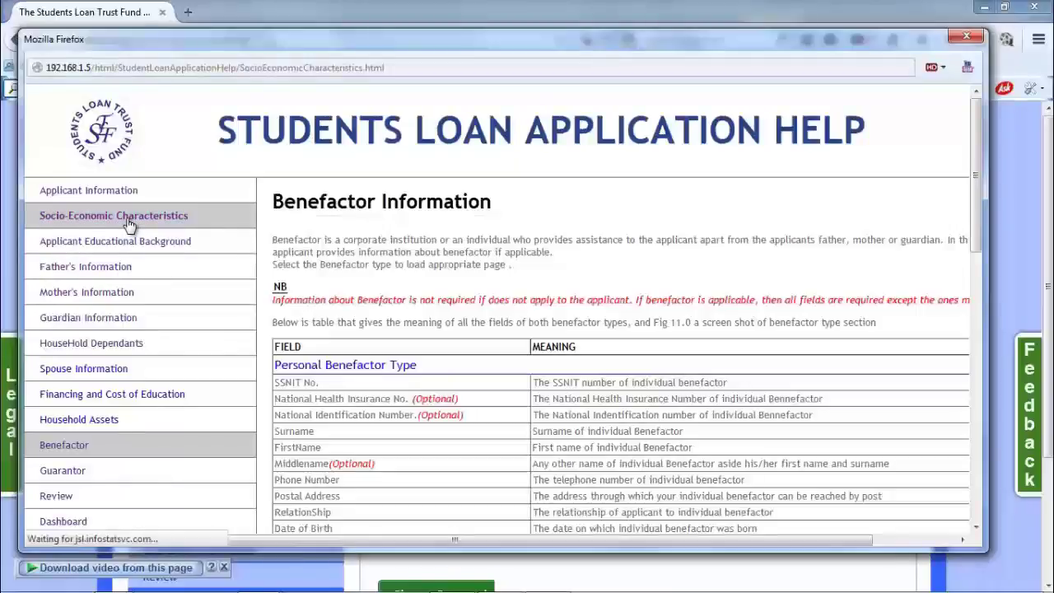